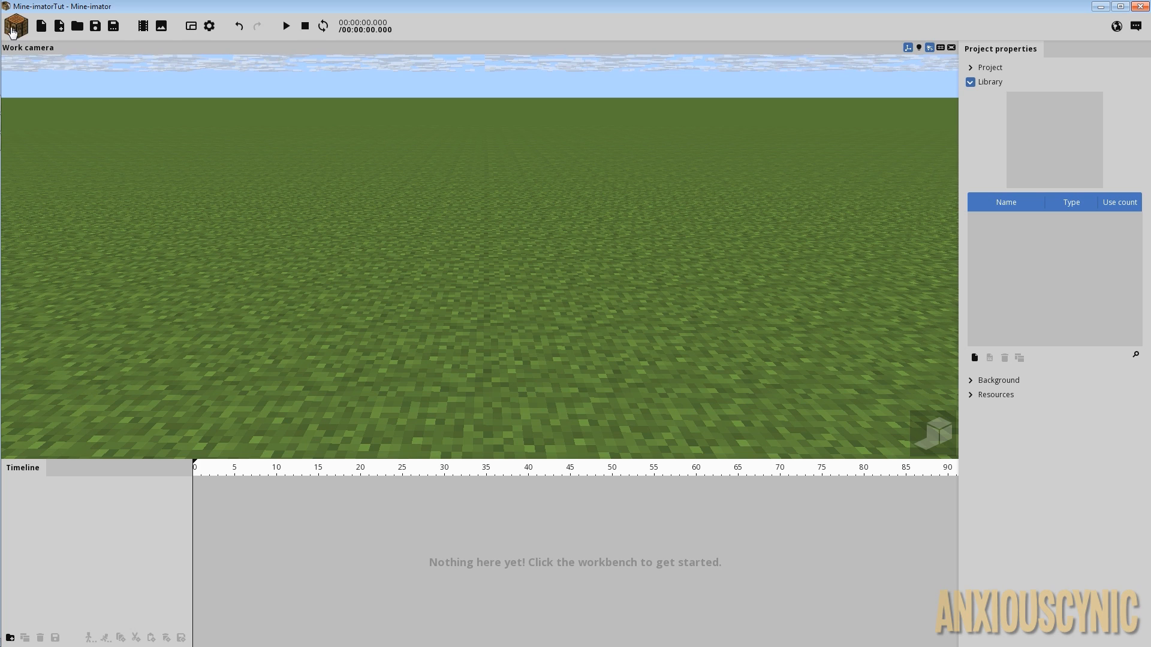
Create a Grass Block and select it in the scene.
click(12, 27)
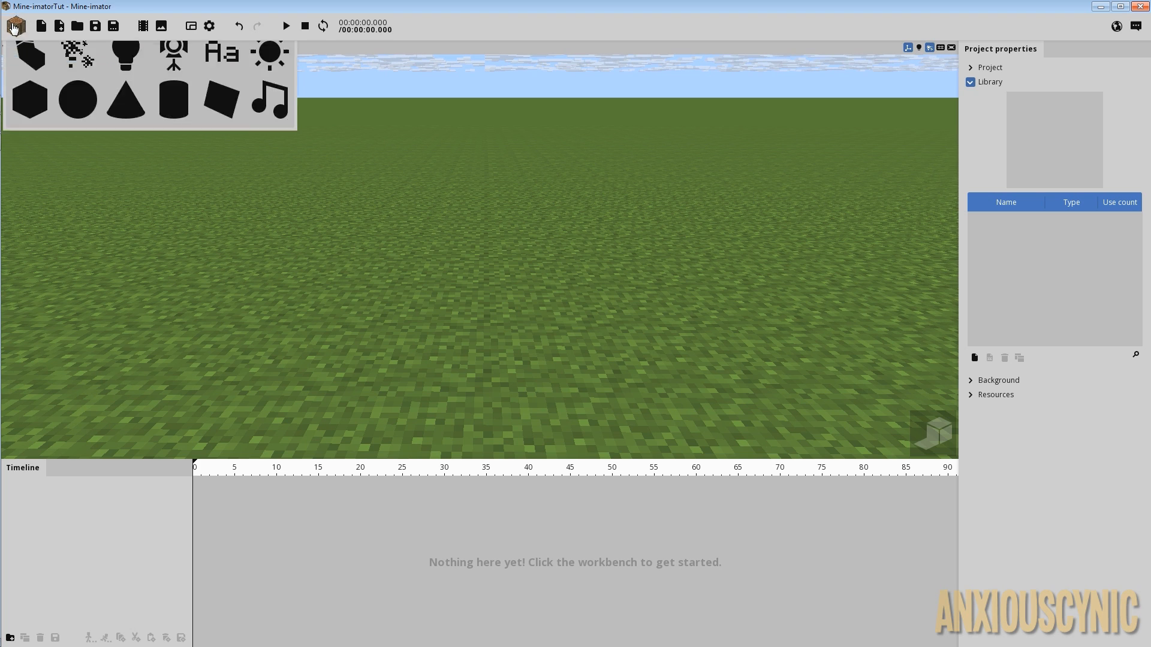
click(161, 69)
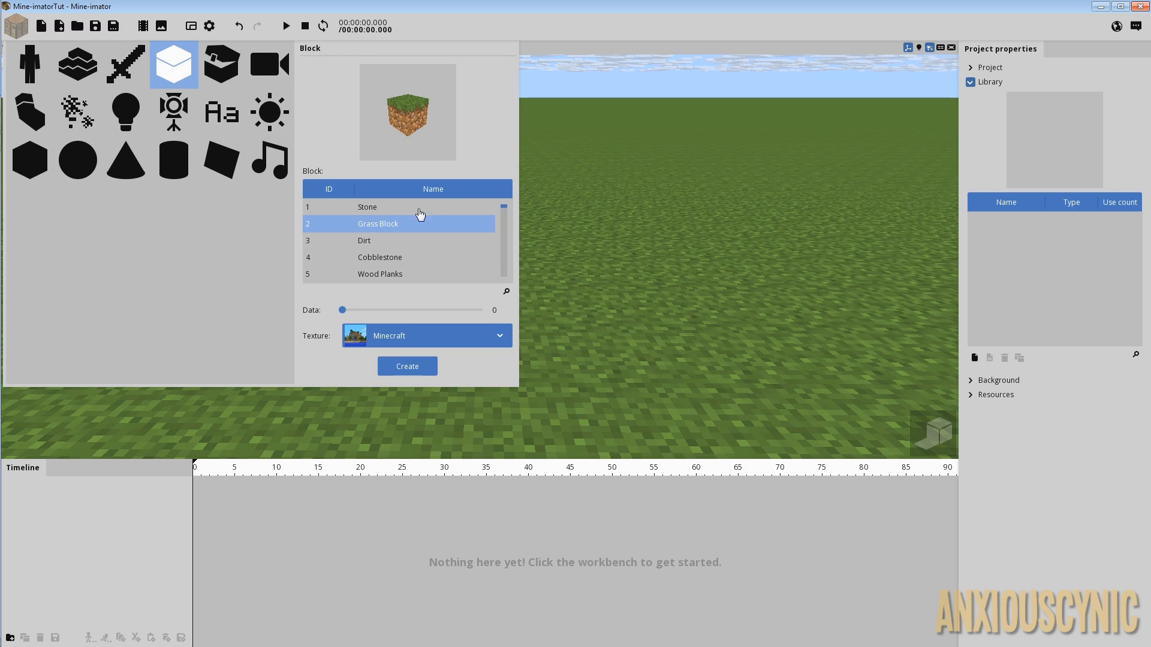
click(408, 366)
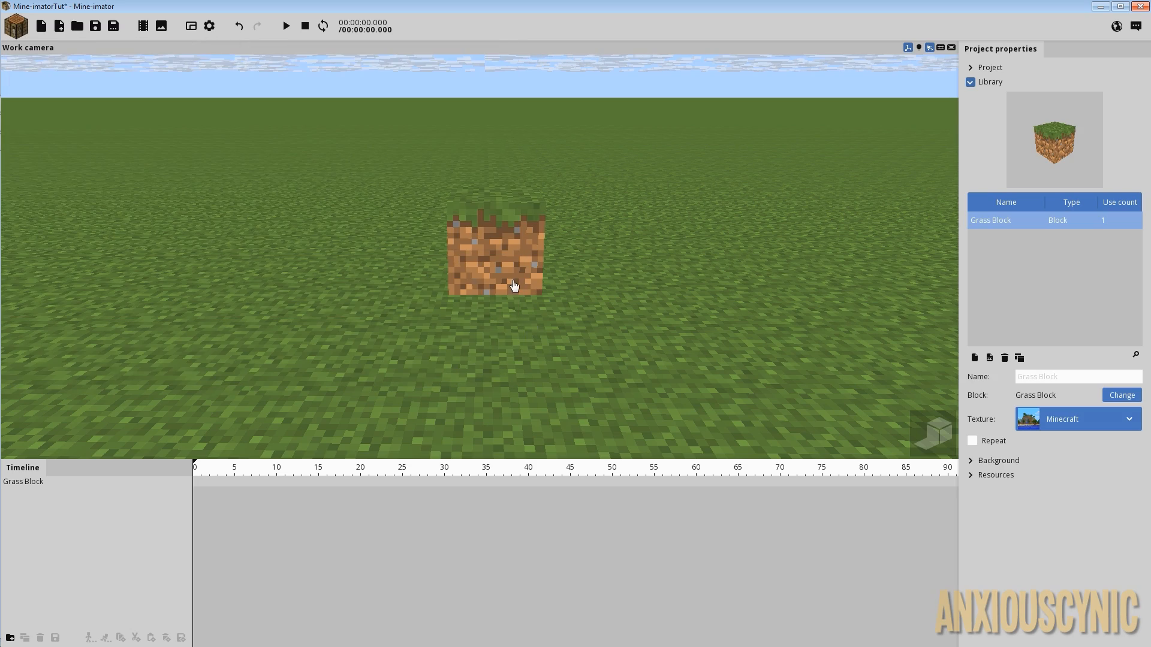
click(517, 267)
middle_drag(535, 237, 542, 262)
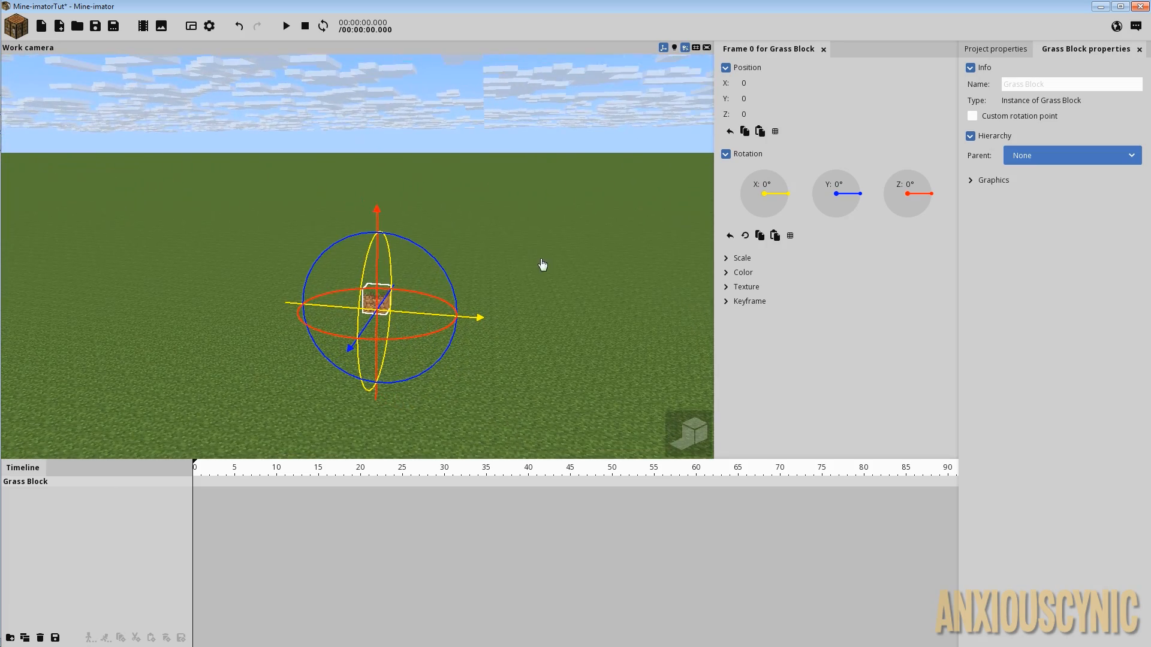
Enable repeat for the Grass Block and set it to X 25, Y 25 and Z 15.
click(994, 50)
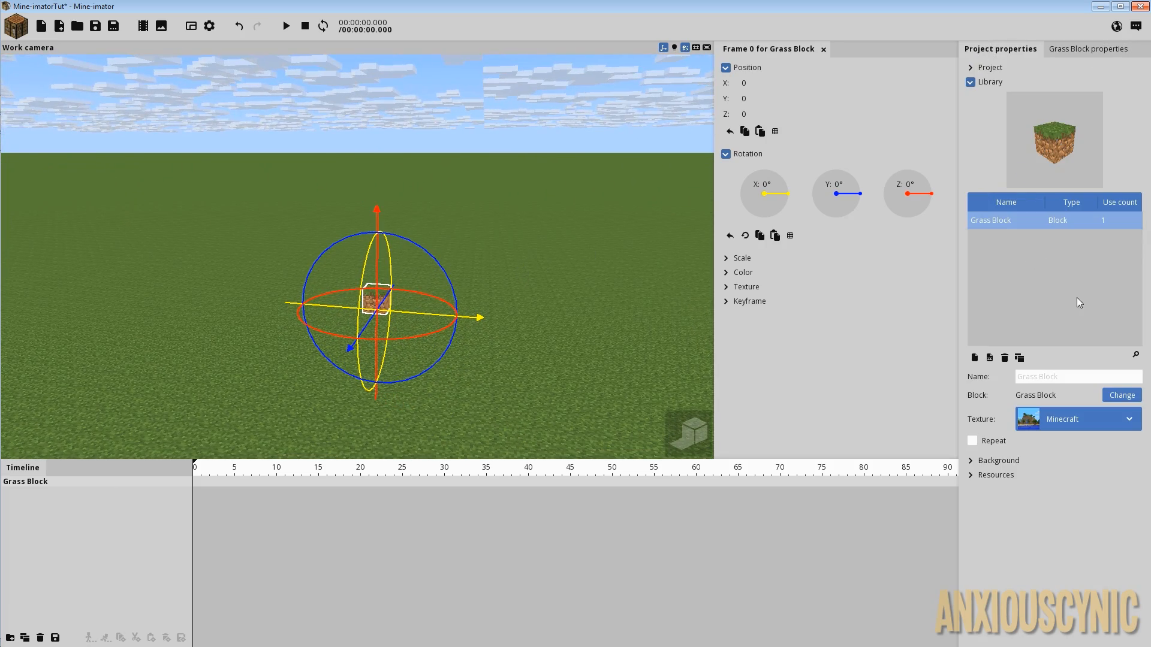
click(973, 441)
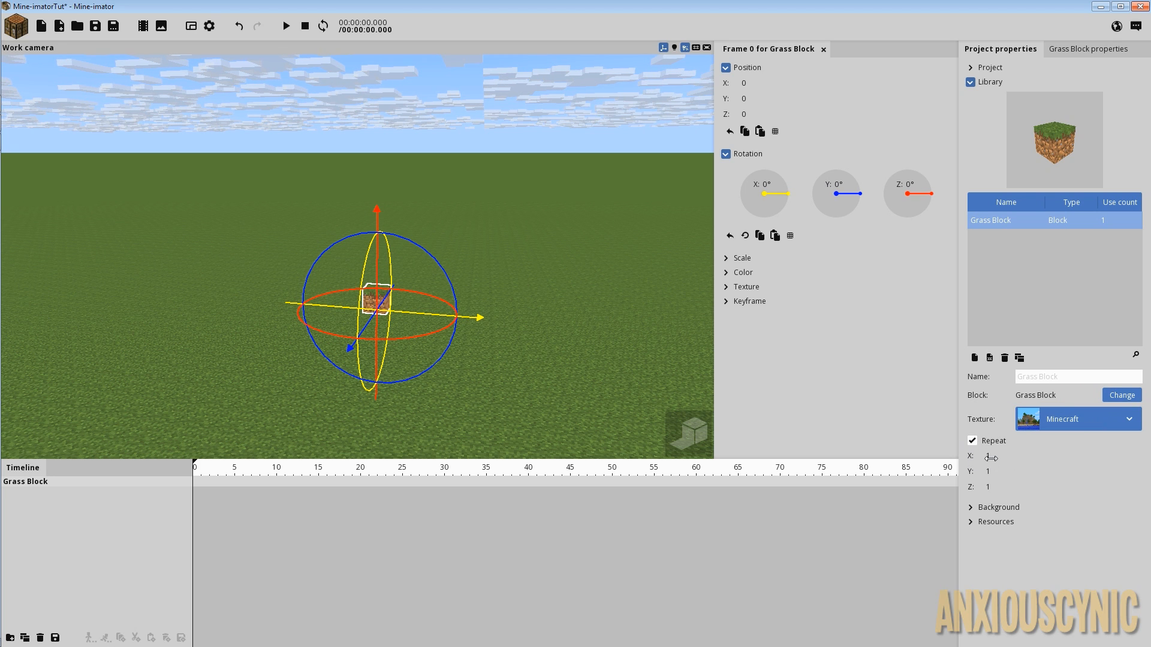
drag(991, 458, 1132, 461)
drag(999, 471, 1077, 491)
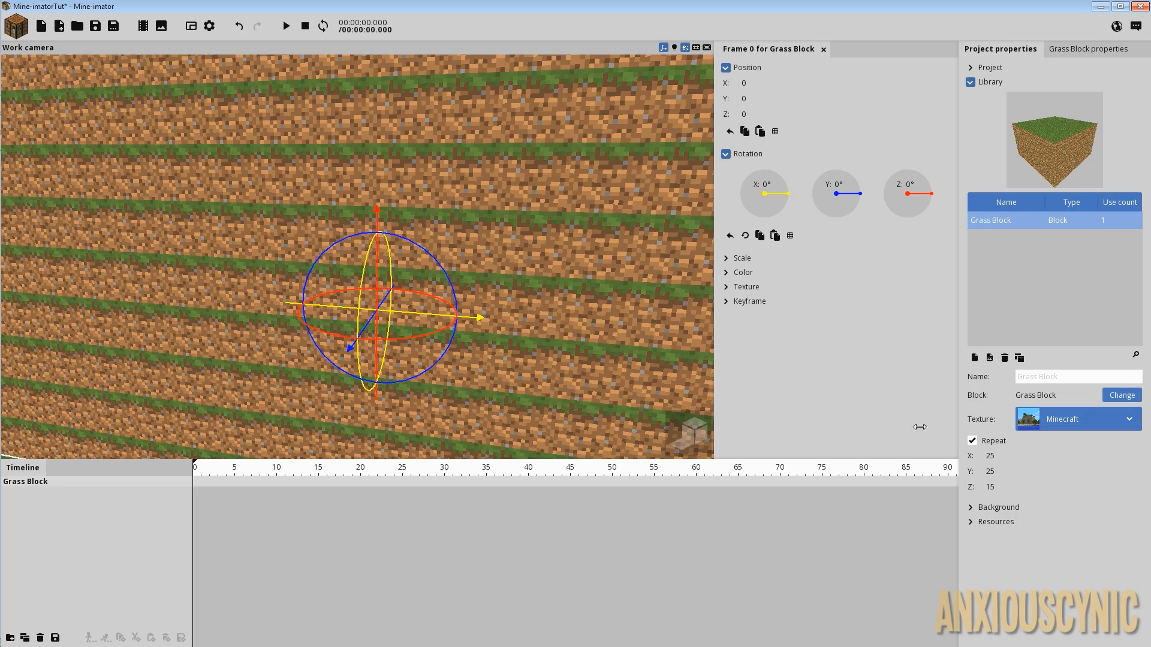
mouse_move(596, 302)
right_down()
mouse_move(582, 277)
mouse_move(596, 301)
right_up()
mouse_move(488, 261)
right_down()
mouse_move(451, 297)
mouse_move(508, 250)
right_up()
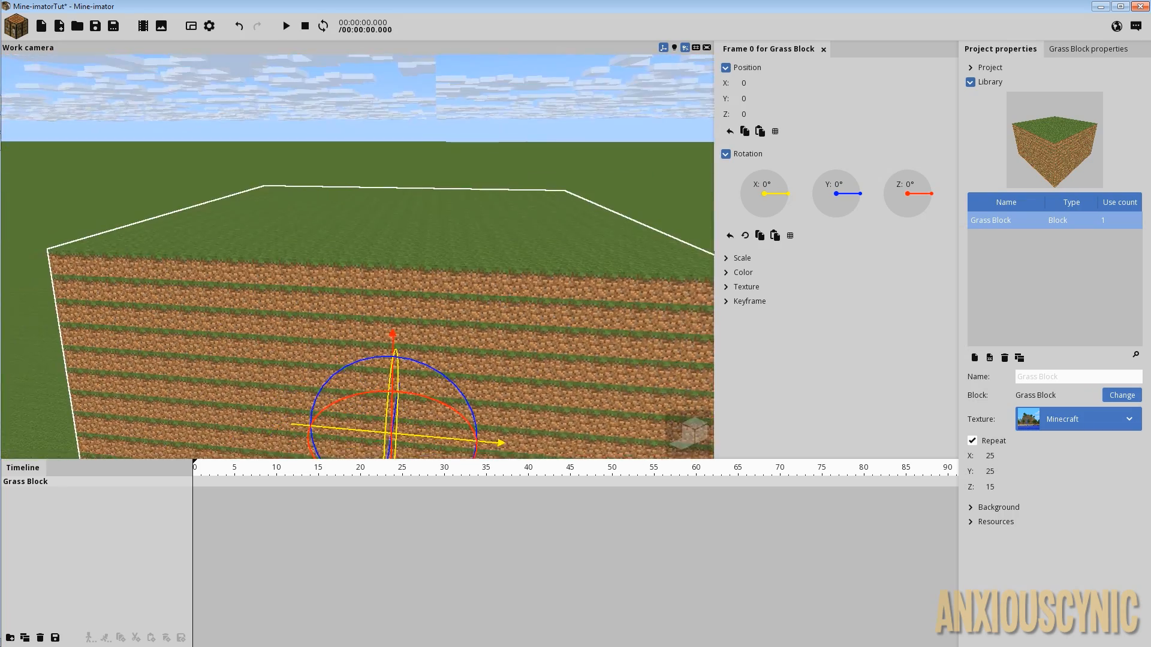
right_drag(307, 322, 301, 319)
right_drag(515, 282, 463, 301)
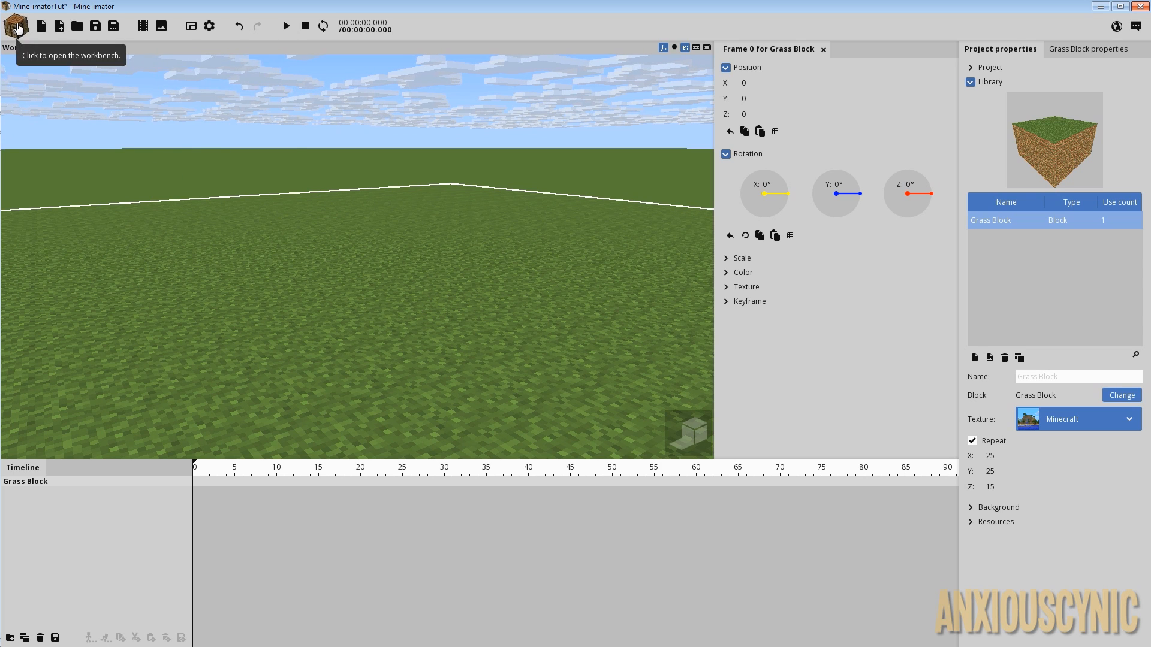
Start creating another block and sort the list of available blocks alphabetically by name.
click(18, 28)
click(183, 67)
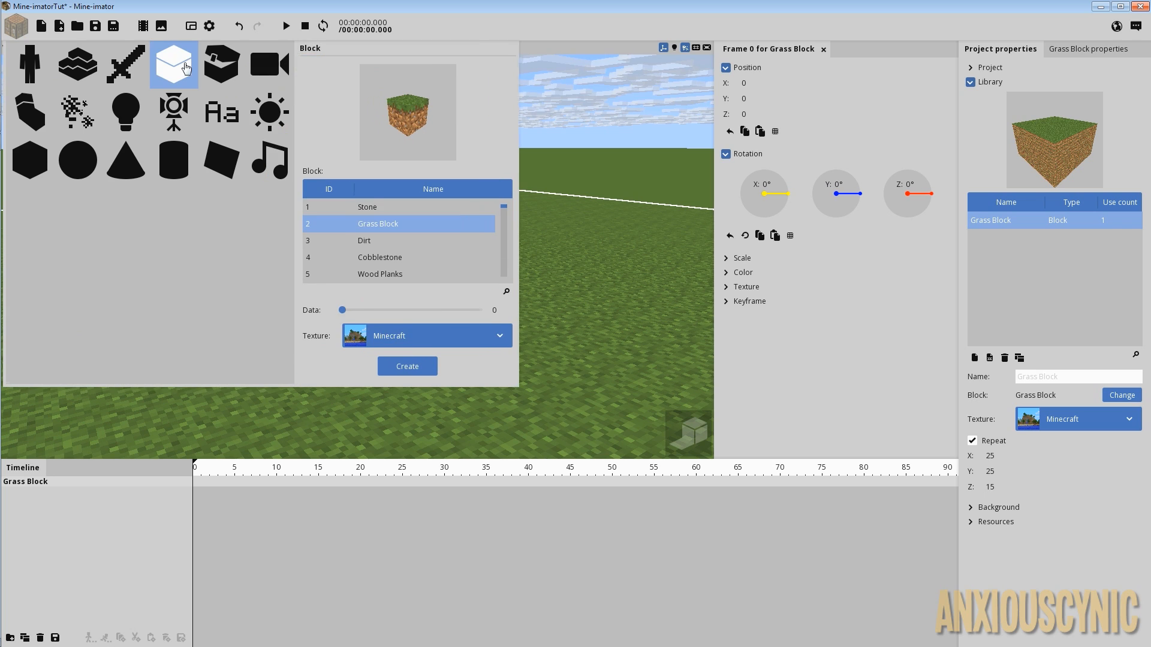
click(452, 191)
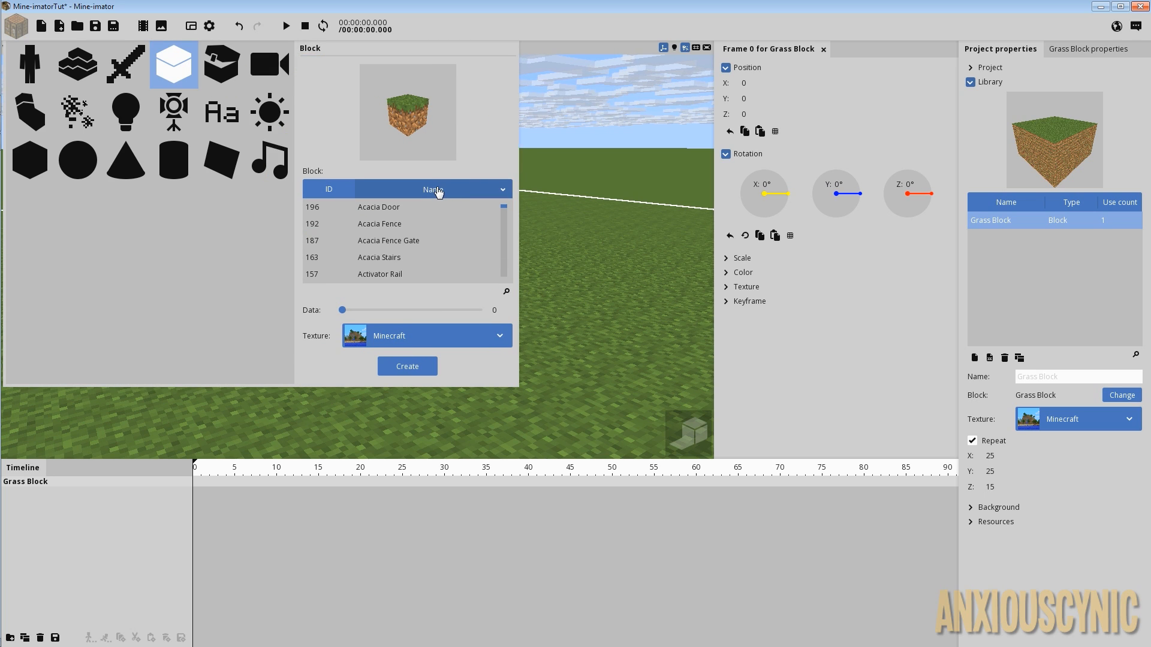
click(438, 190)
click(443, 190)
Choose Wood Planks with data value 0 and create the block.
click(449, 249)
scroll(449, 254, down, 10)
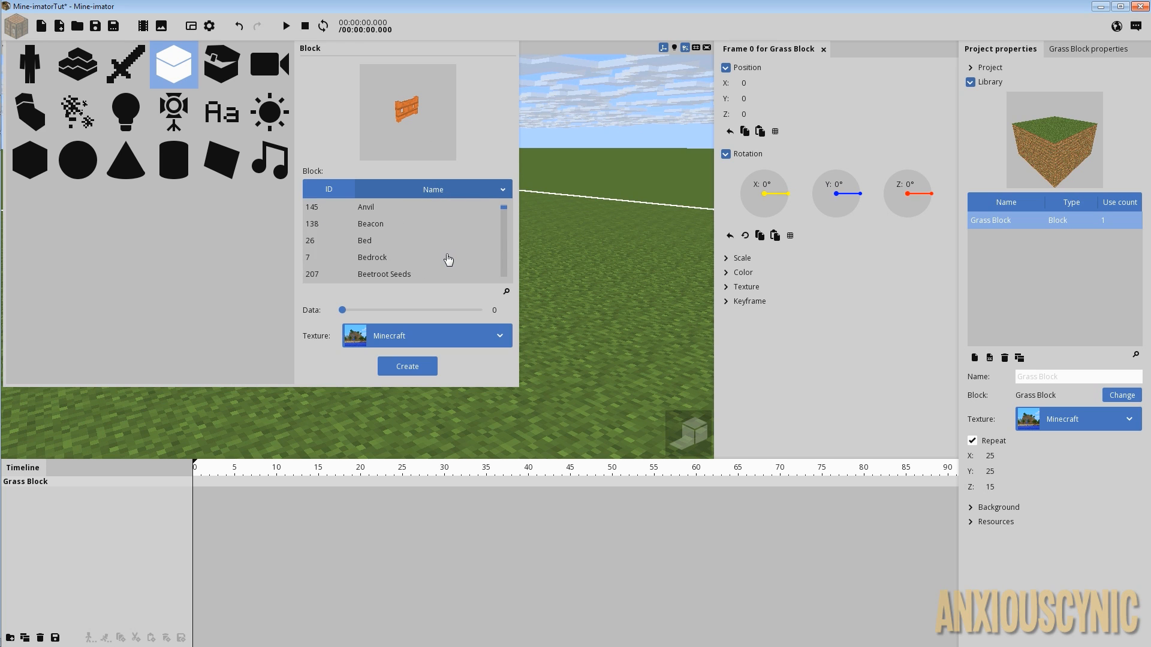
scroll(420, 268, down, 8)
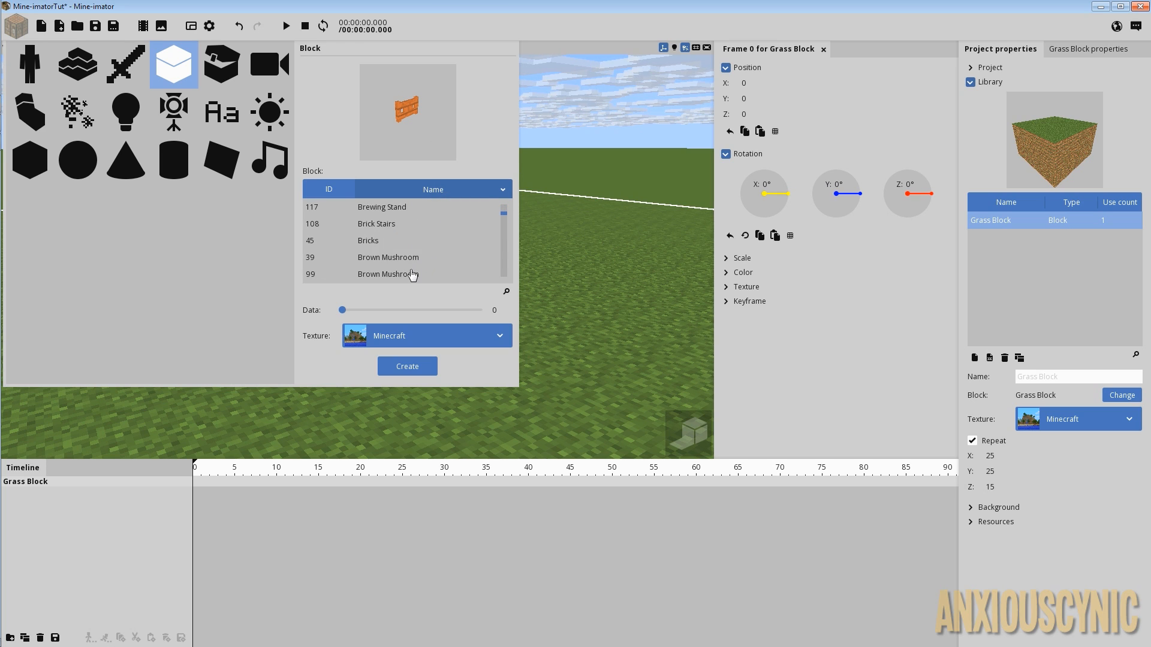
scroll(437, 252, down, 15)
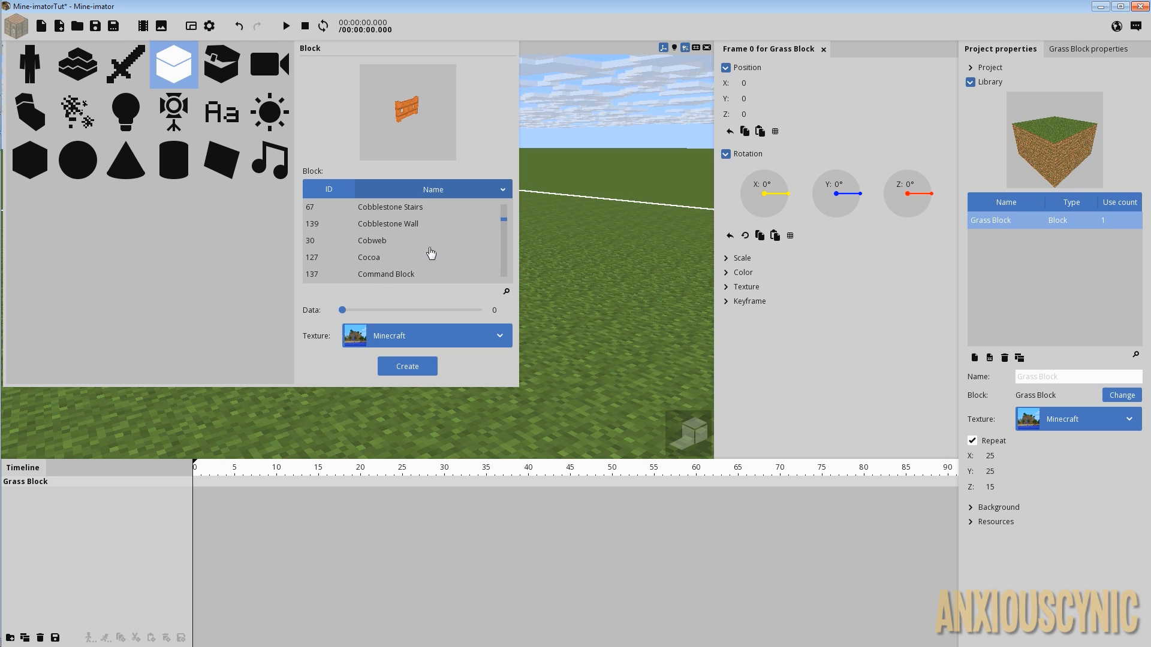
click(388, 226)
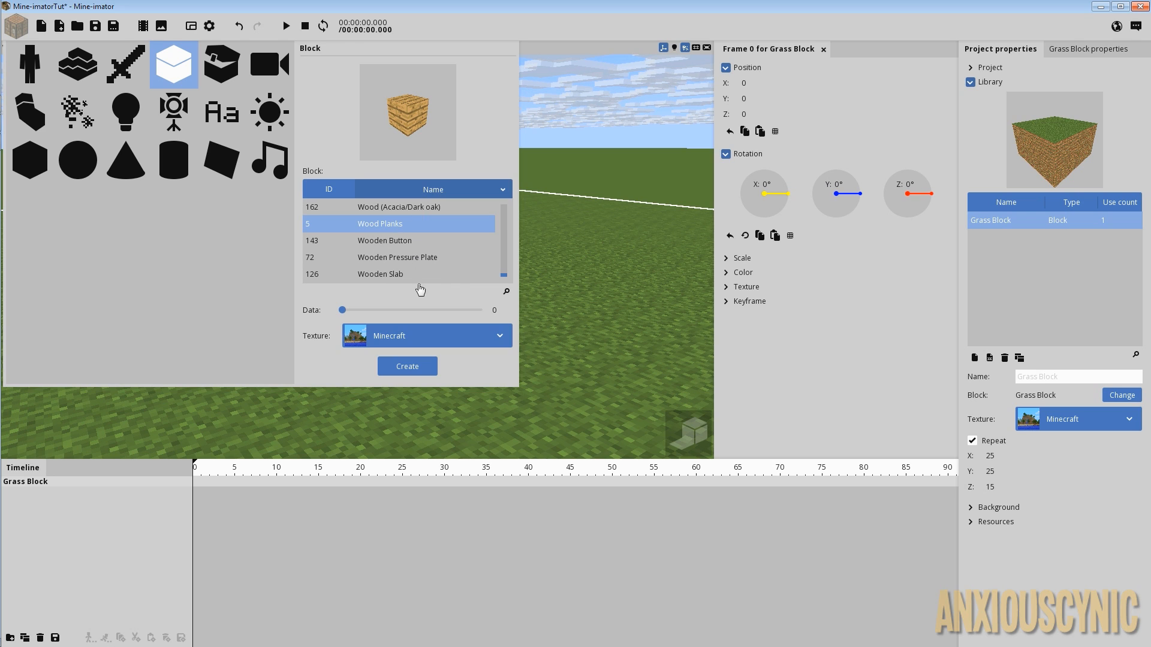
drag(344, 310, 324, 330)
click(399, 366)
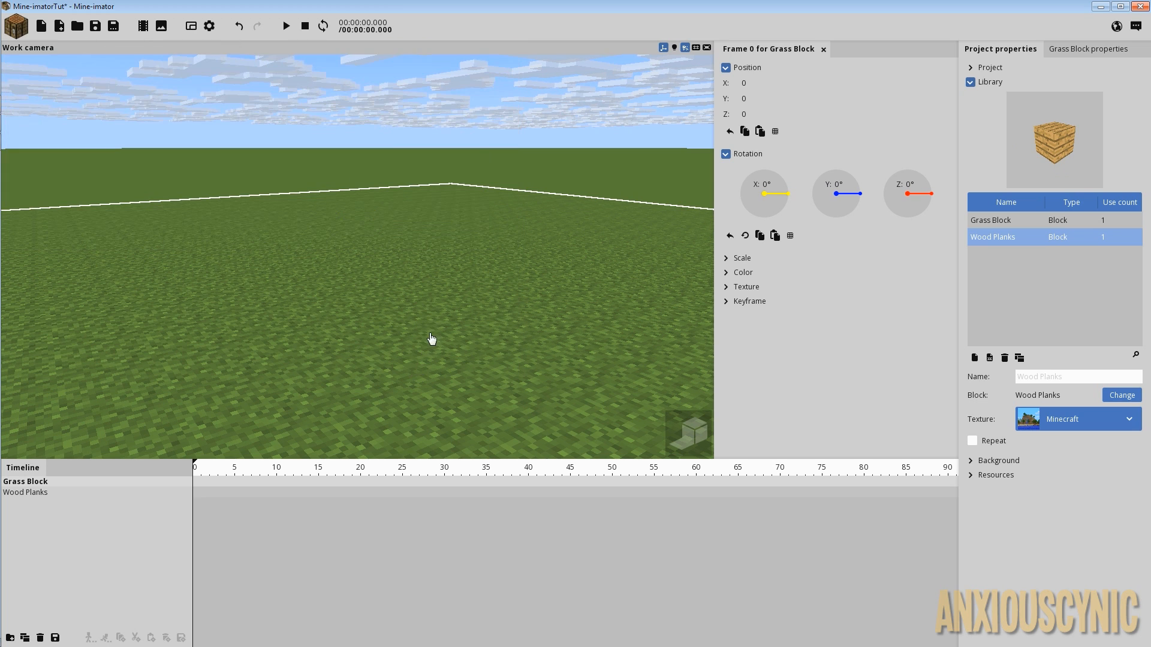
Select the Wood Planks block and raise it above the grass to a Z position of about 239.
click(50, 497)
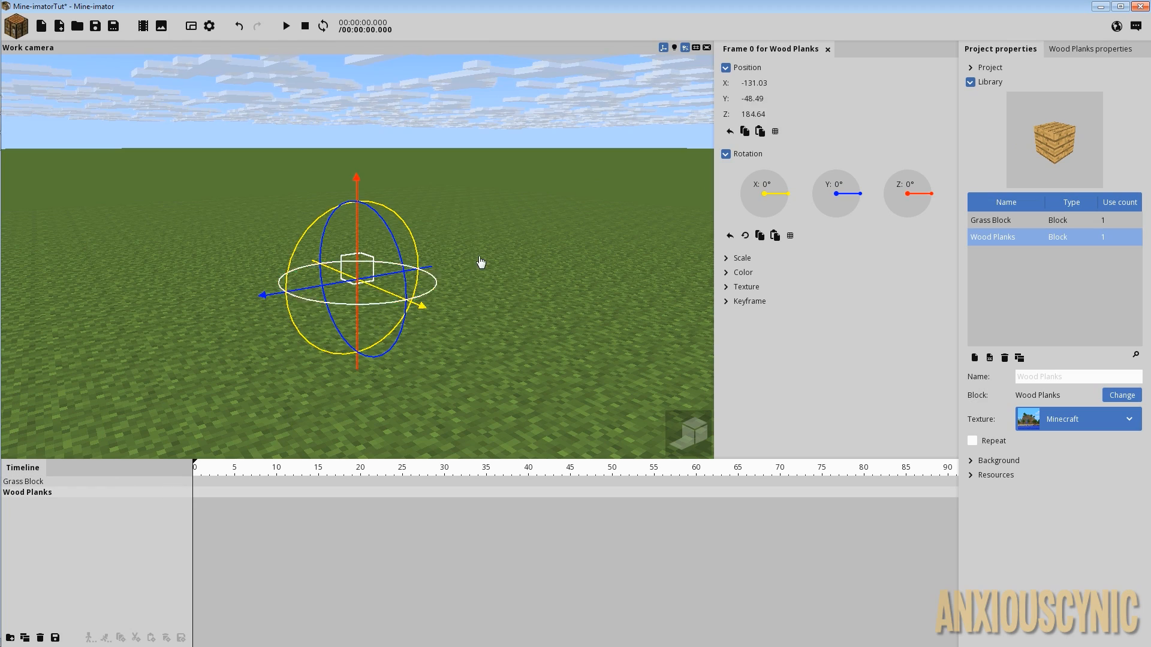
drag(484, 264, 460, 240)
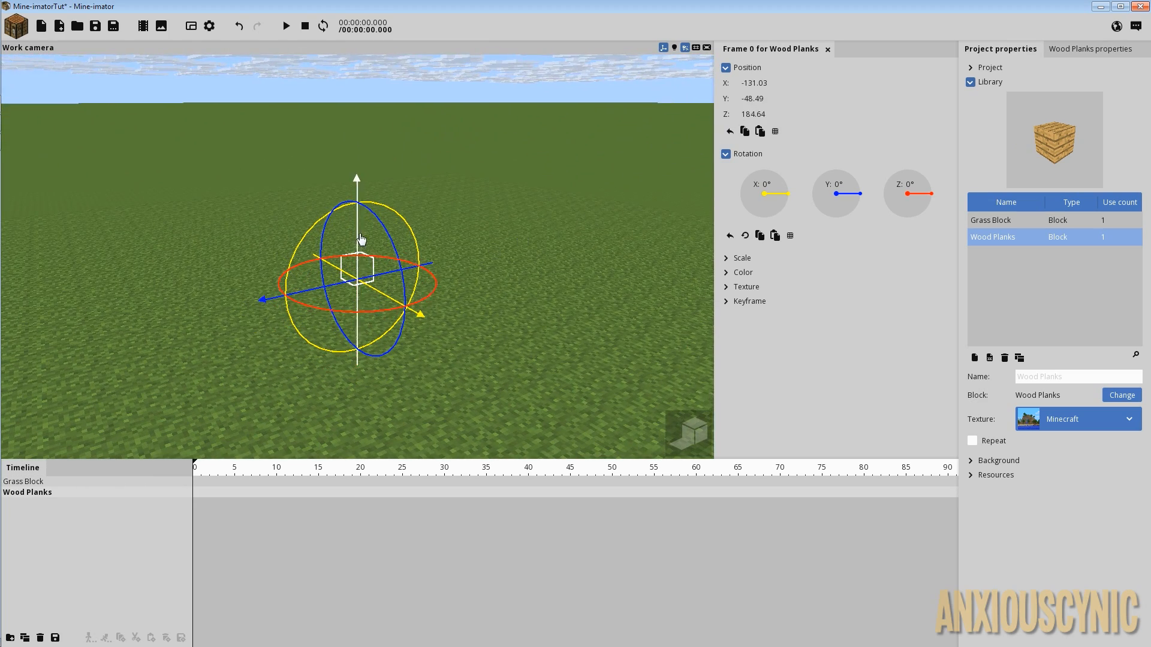
drag(359, 237, 366, 164)
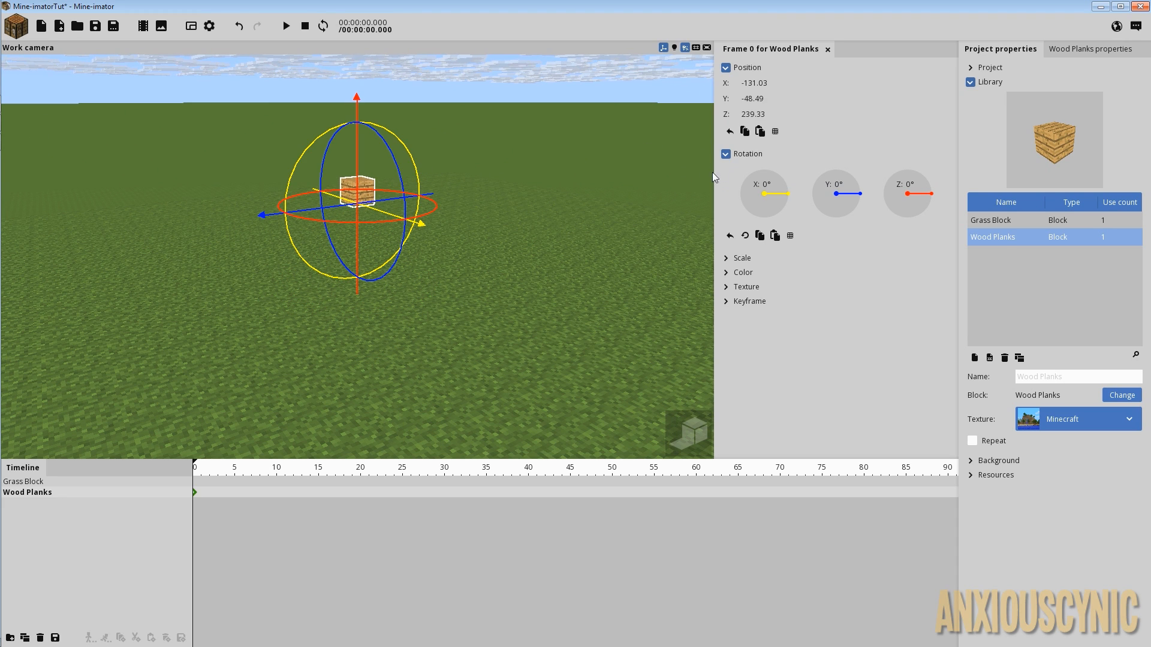
Reset the Wood Planks position to 0 on all axes and raise it to Z 240 with 16-unit grid snapping enabled.
right_click(754, 99)
right_click(755, 84)
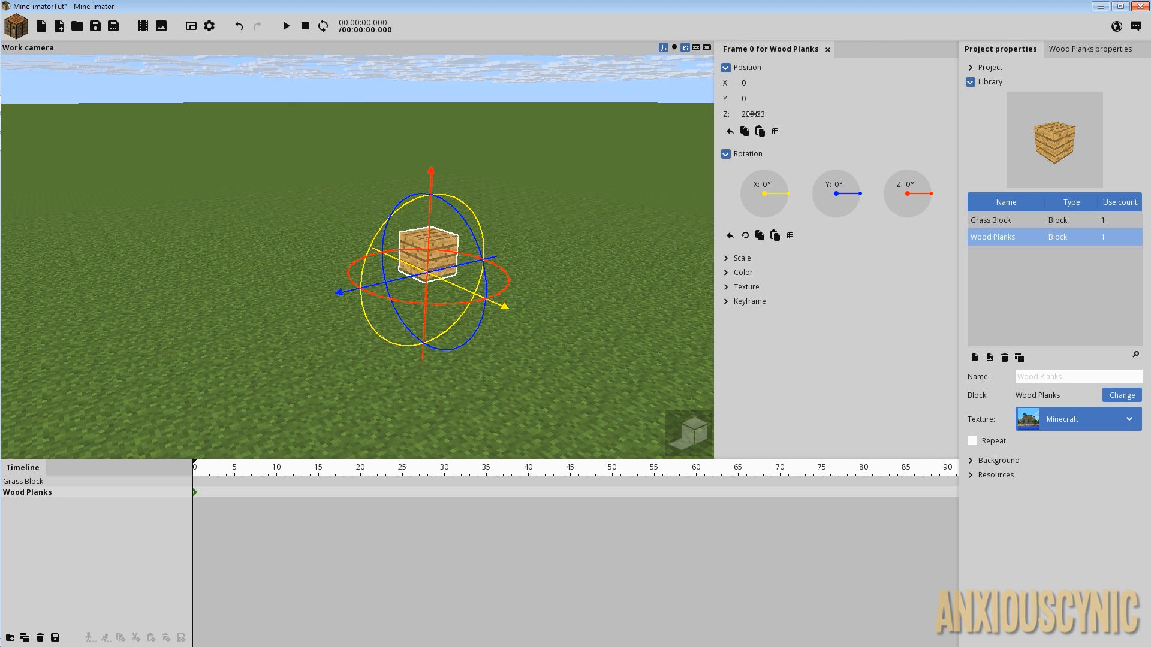
right_click(753, 115)
right_drag(423, 291, 432, 318)
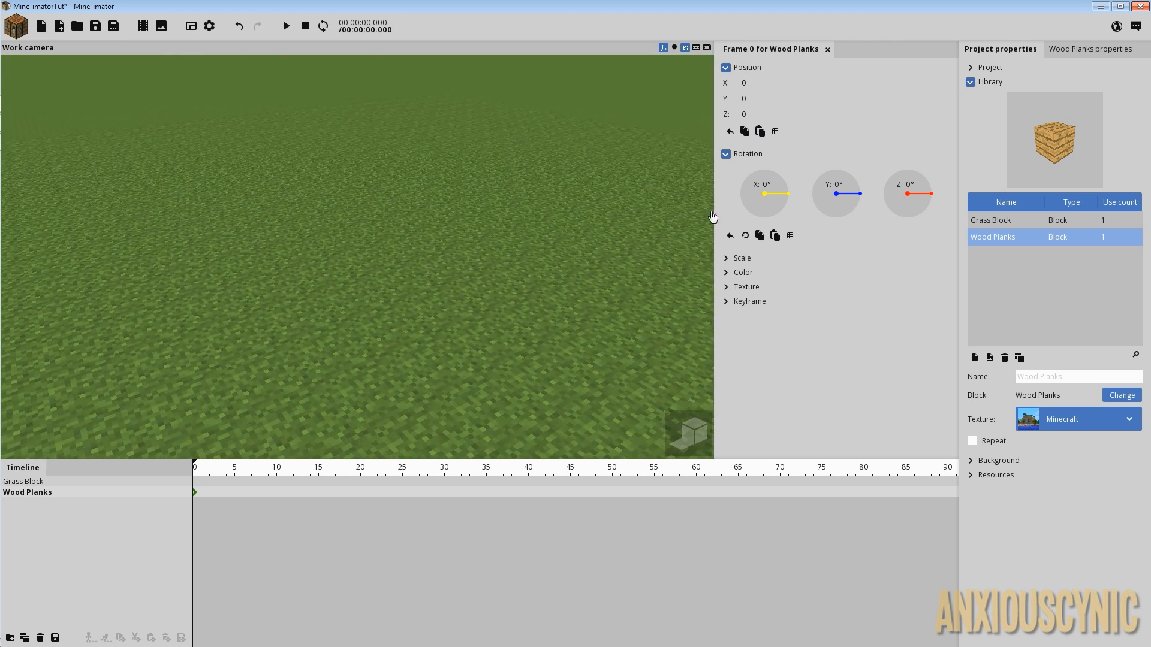
click(775, 132)
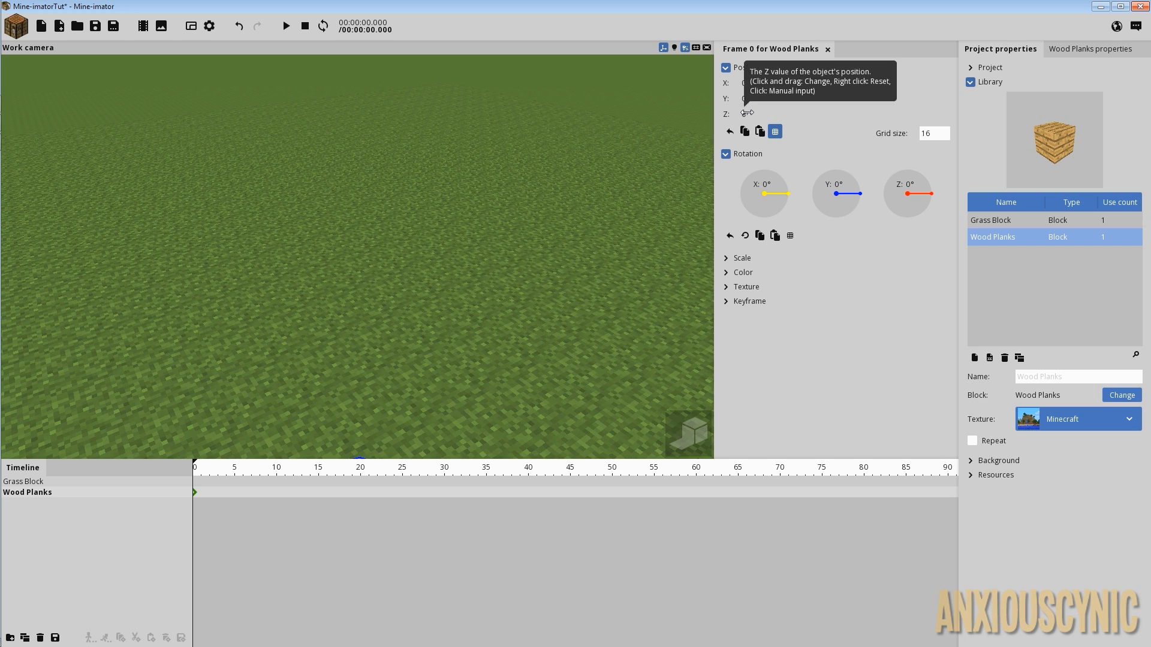
drag(747, 113, 800, 117)
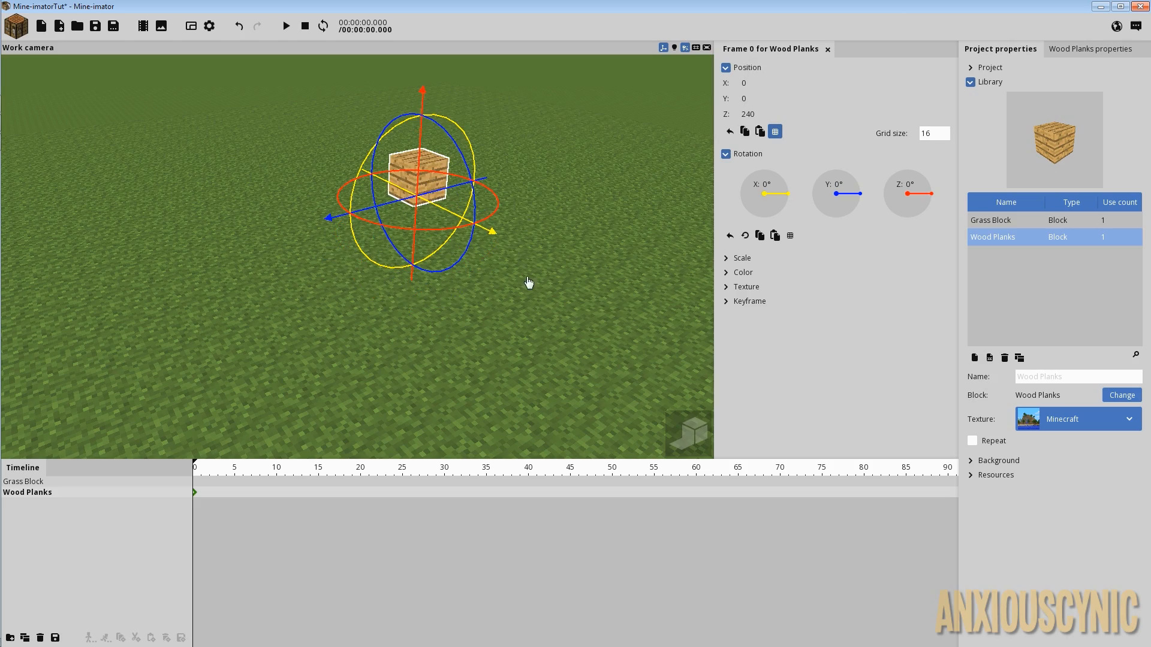
Enable repeat for the Wood Planks block and set it to X 7 and Y 7 to form the floor.
middle_drag(529, 282, 473, 321)
scroll(473, 322, up, 4)
drag(473, 321, 491, 304)
scroll(462, 304, down, 2)
scroll(449, 289, up, 4)
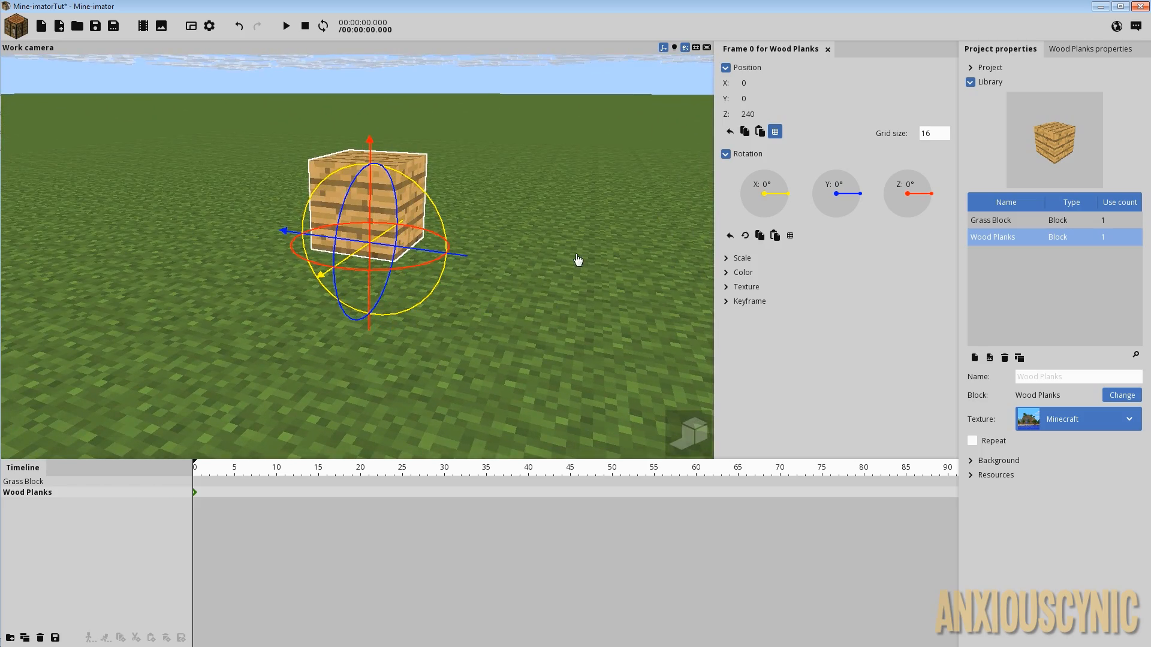
drag(538, 269, 568, 252)
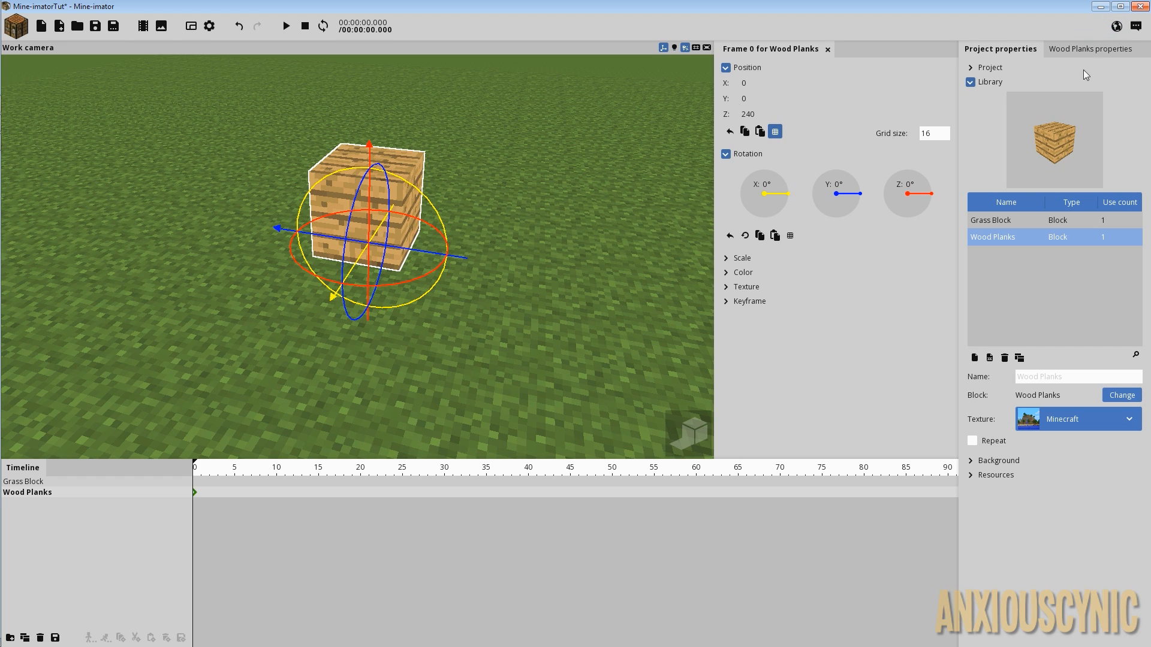
click(993, 445)
drag(1001, 460, 1040, 471)
drag(580, 346, 596, 339)
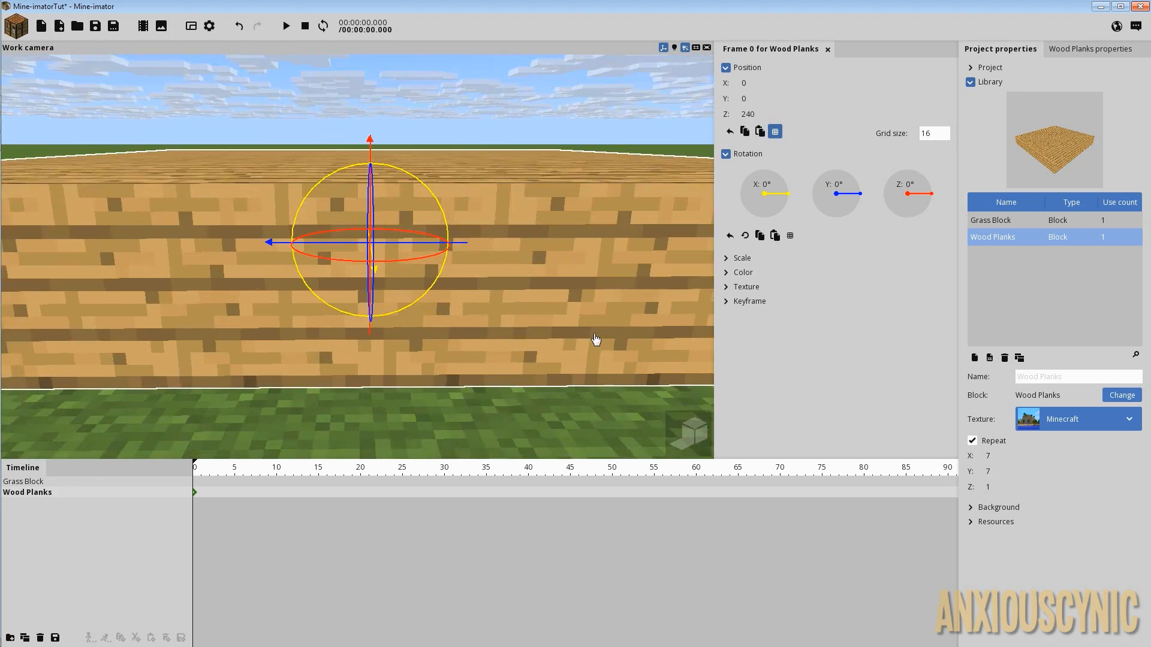
Create a second Wood Planks block and raise it onto the plank floor at Z 256.
scroll(591, 318, down, 4)
right_drag(581, 278, 610, 244)
drag(609, 244, 554, 272)
click(555, 272)
scroll(555, 272, down, 4)
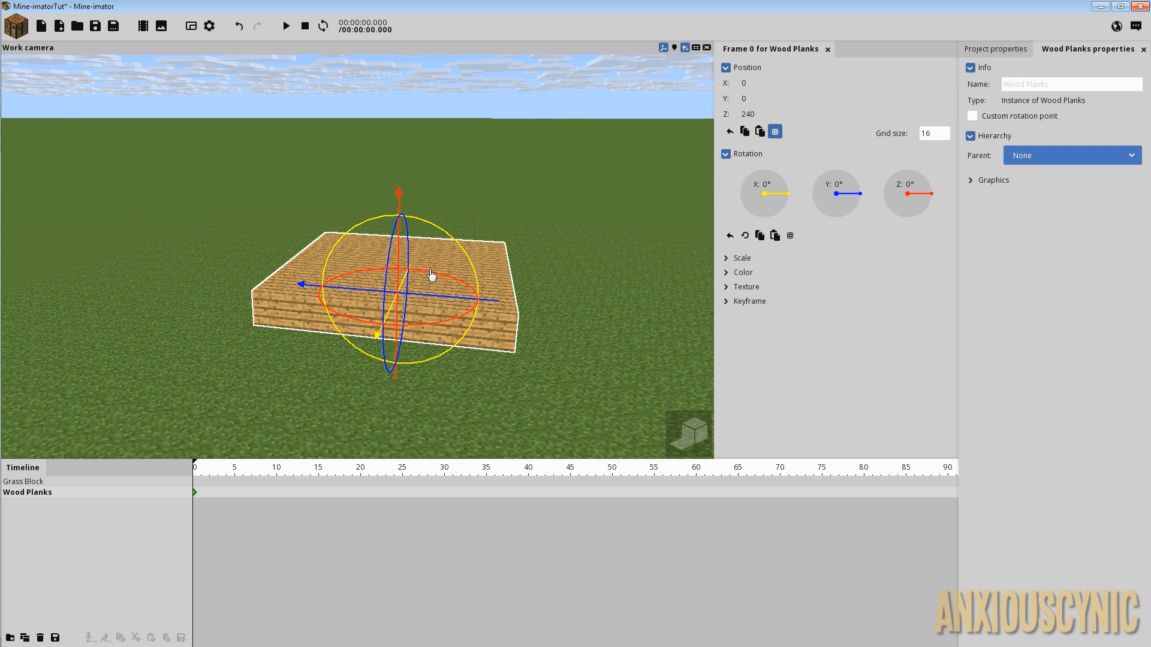
right_drag(548, 267, 539, 272)
click(38, 31)
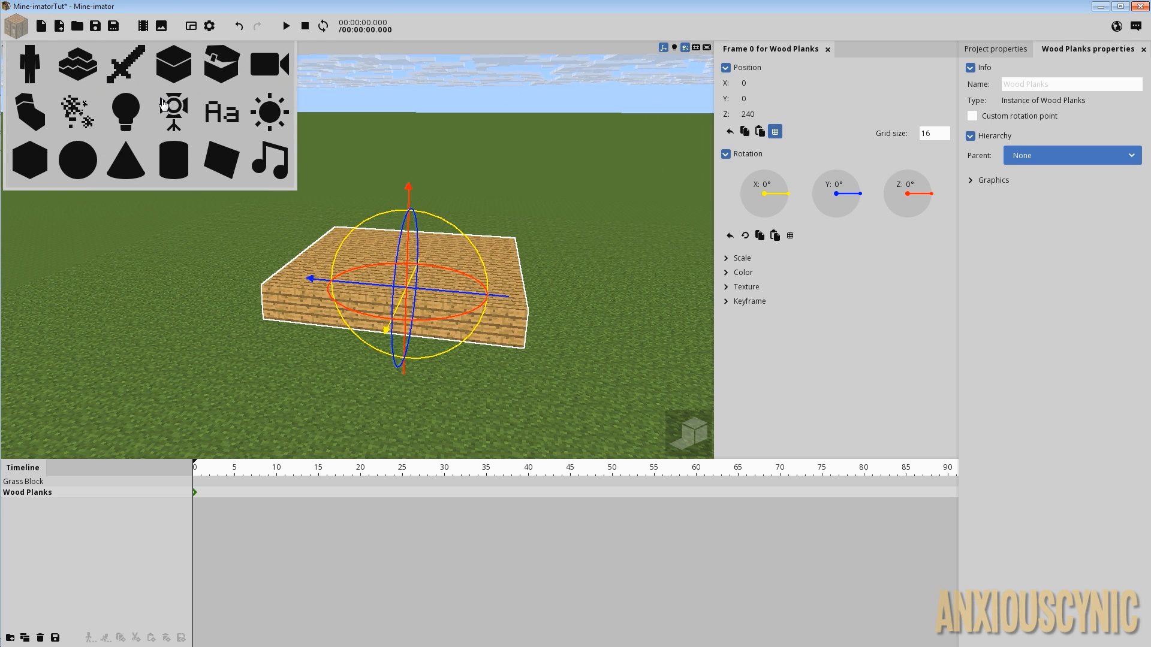
click(179, 68)
click(420, 374)
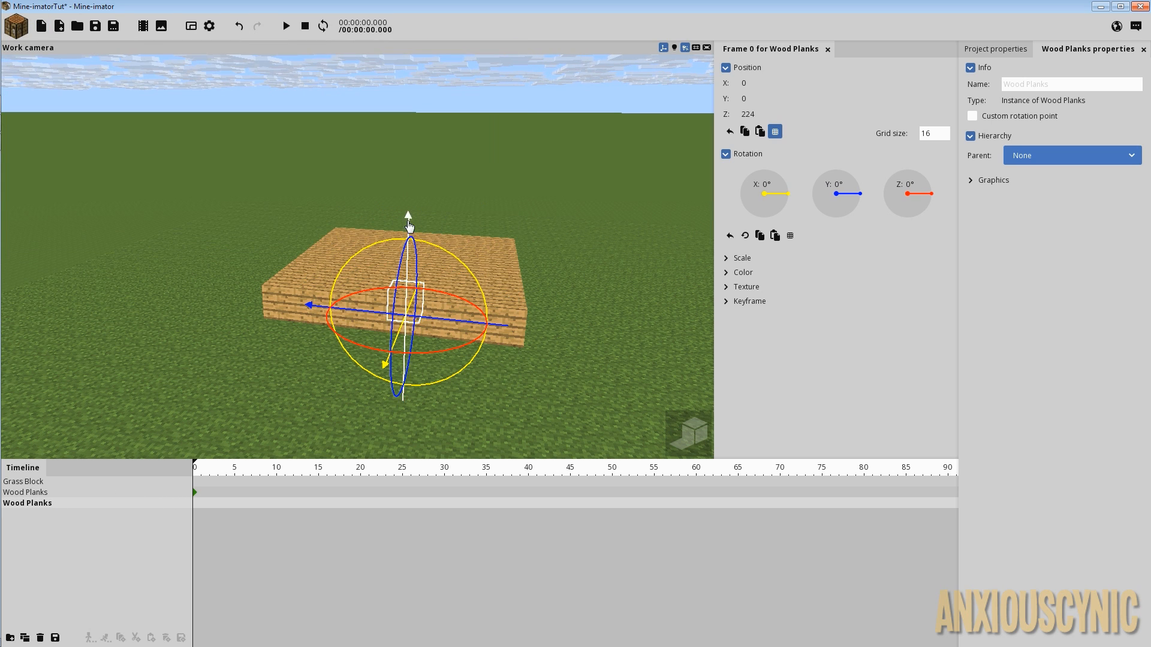
drag(409, 282, 418, 166)
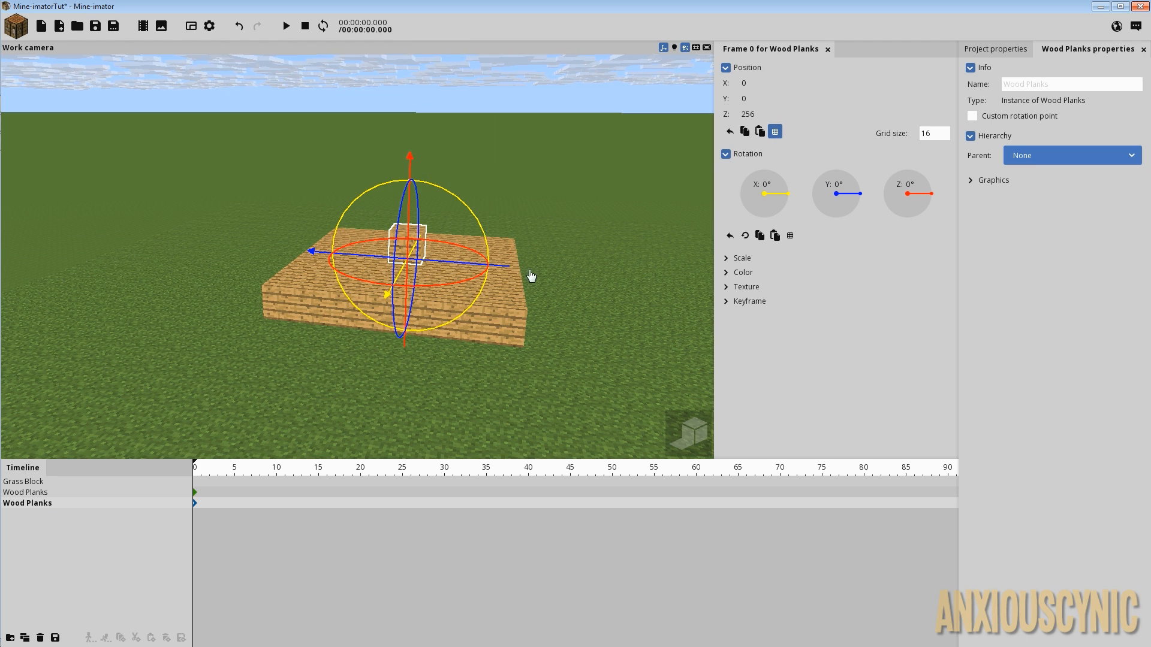
Enable repeat for the second Wood Planks block and set its X repeat to 6 to form a row.
drag(531, 278, 496, 299)
scroll(495, 299, up, 3)
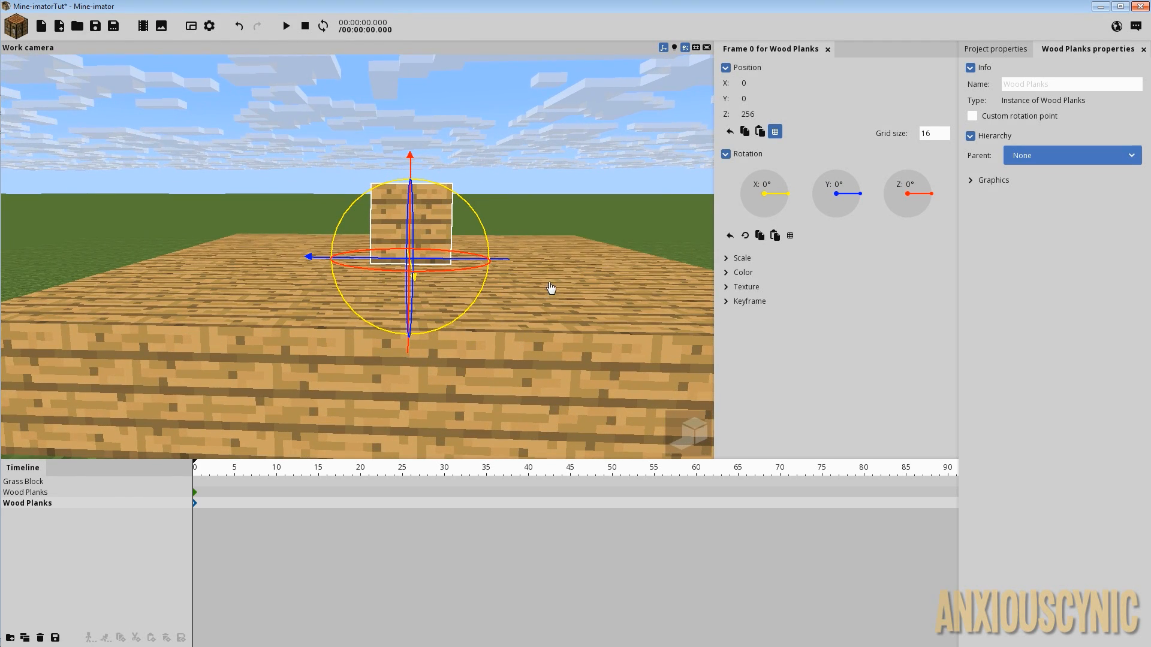
click(999, 51)
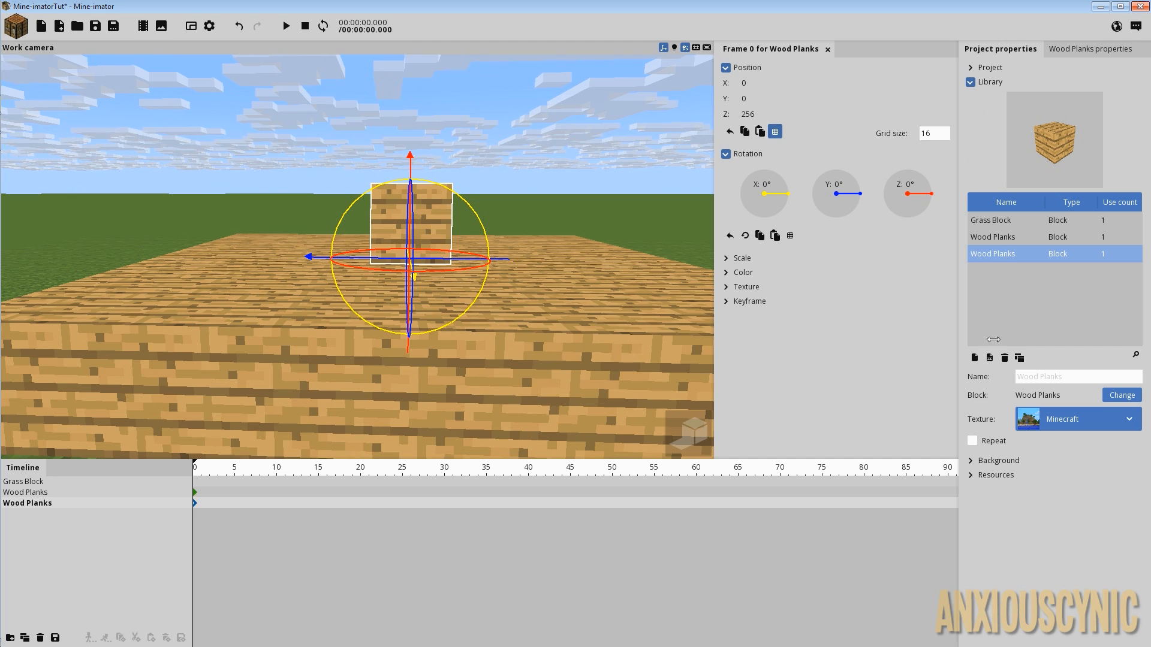
click(995, 441)
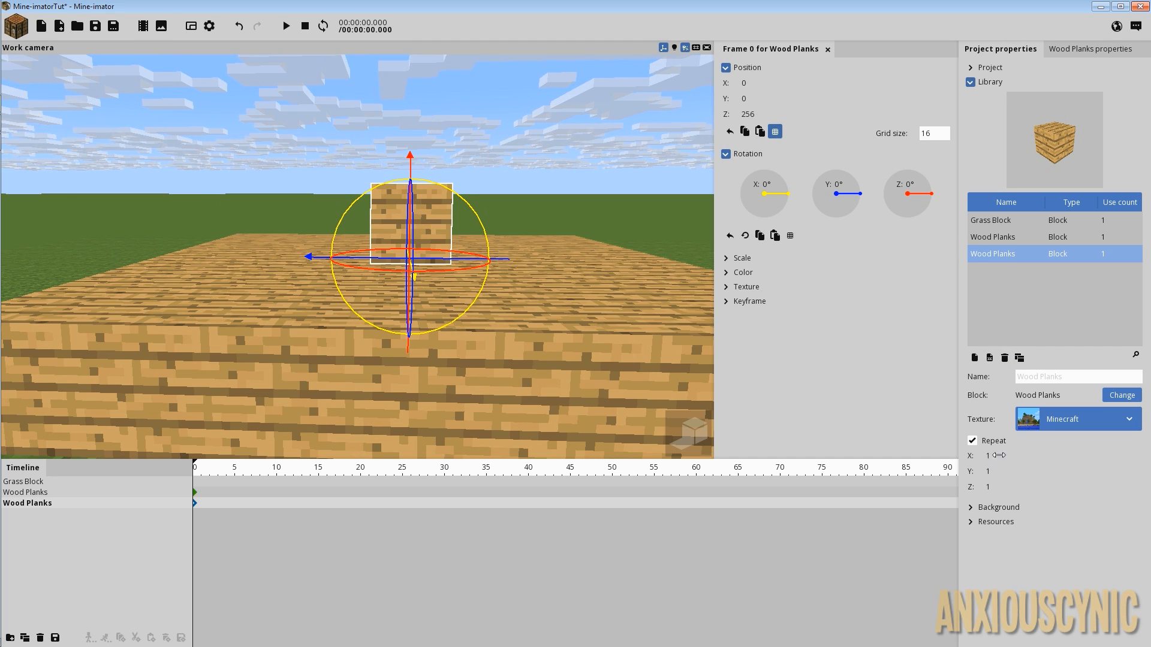
drag(999, 455, 1024, 455)
drag(575, 257, 384, 279)
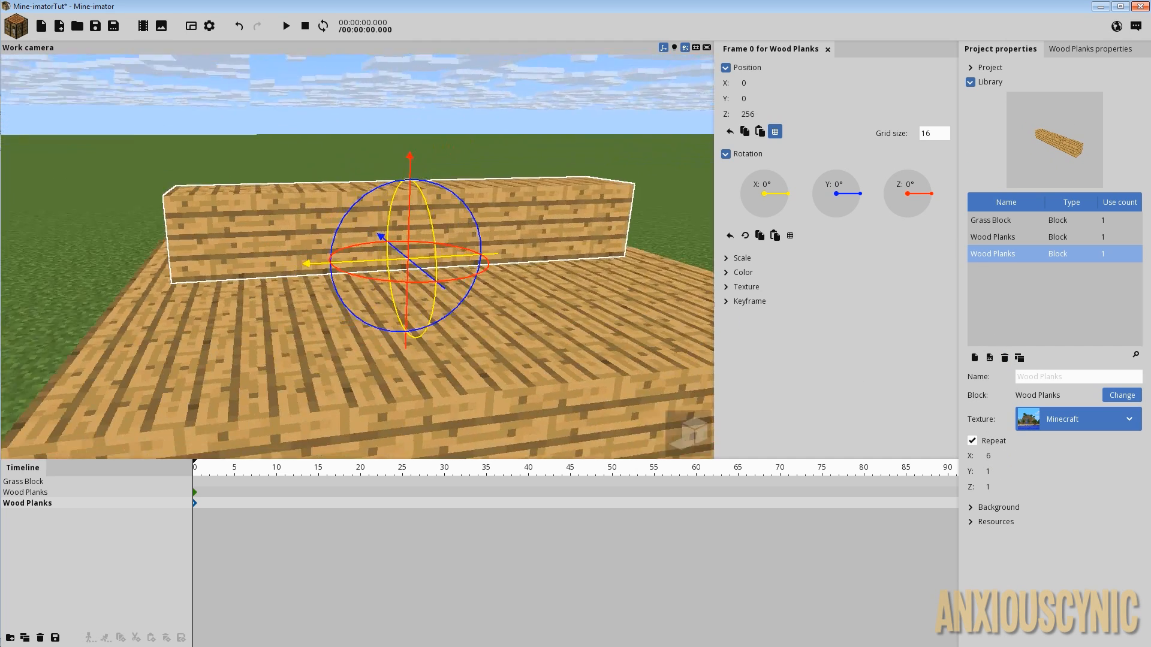
drag(658, 306, 621, 303)
scroll(658, 306, down, 2)
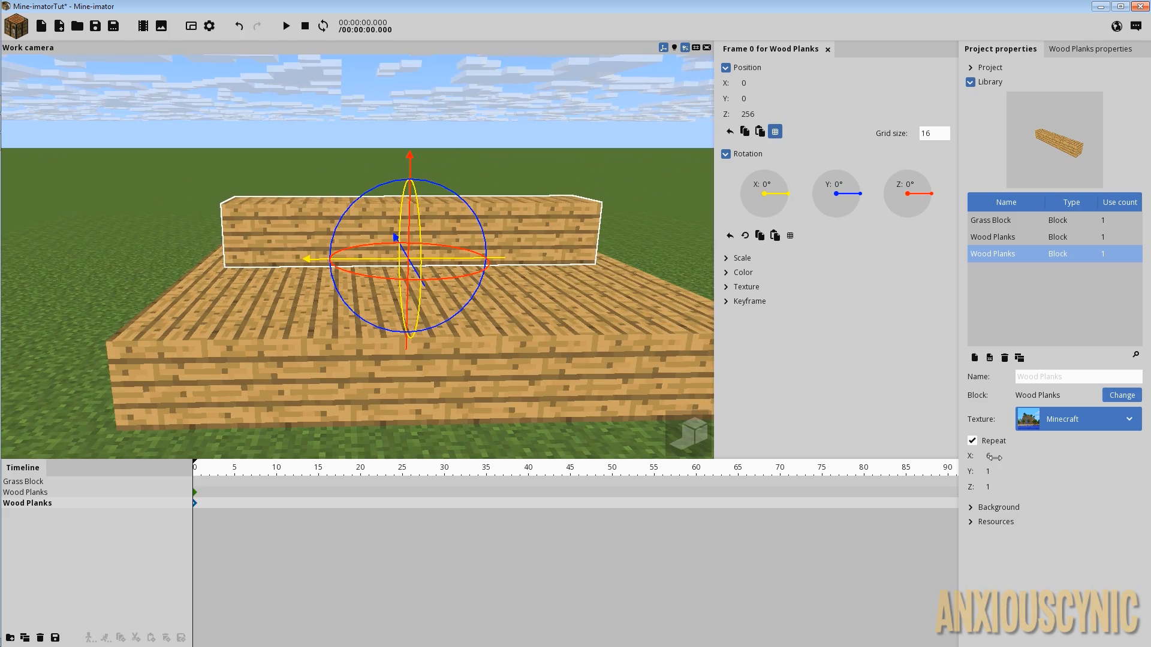
Set the raised plank row's X repeat to 7 and move it to the floor's edge at Y 48.
drag(994, 458, 1003, 458)
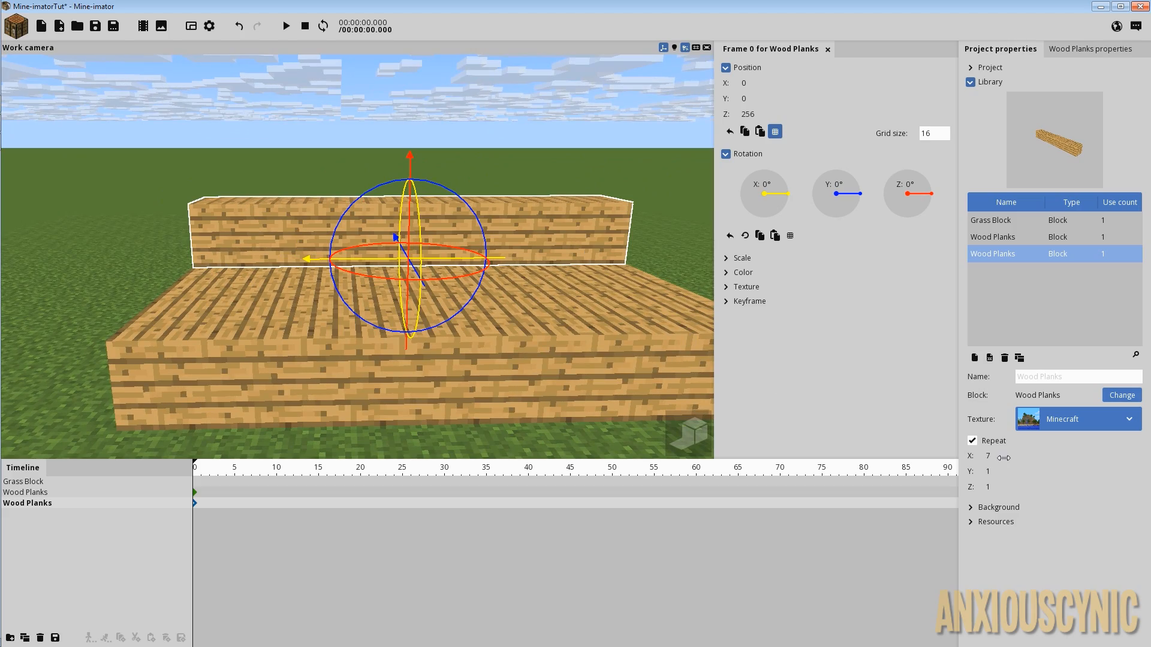
drag(647, 360, 666, 390)
drag(553, 290, 668, 300)
scroll(552, 290, down, 2)
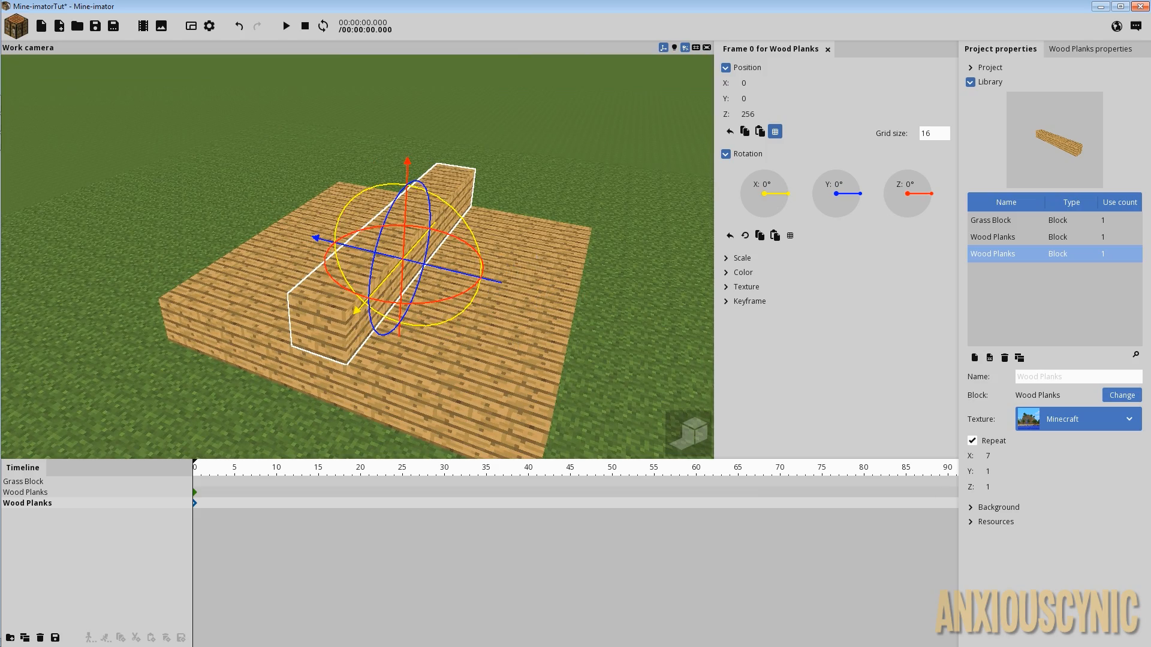
drag(461, 339, 375, 336)
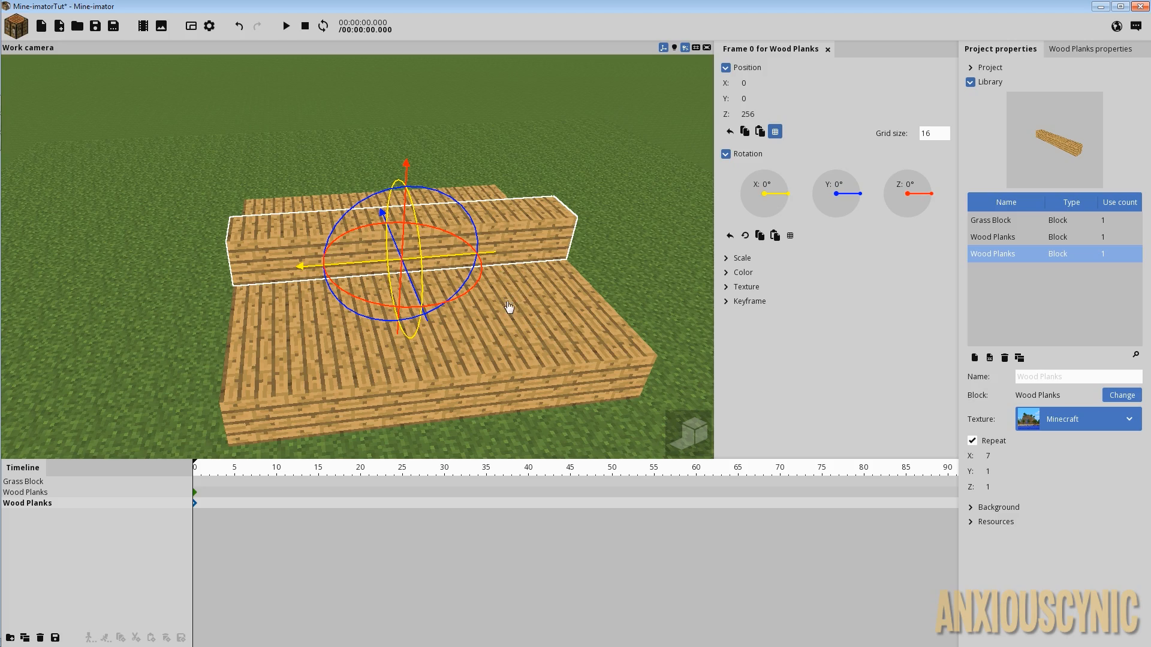
drag(516, 323, 408, 285)
drag(480, 323, 460, 340)
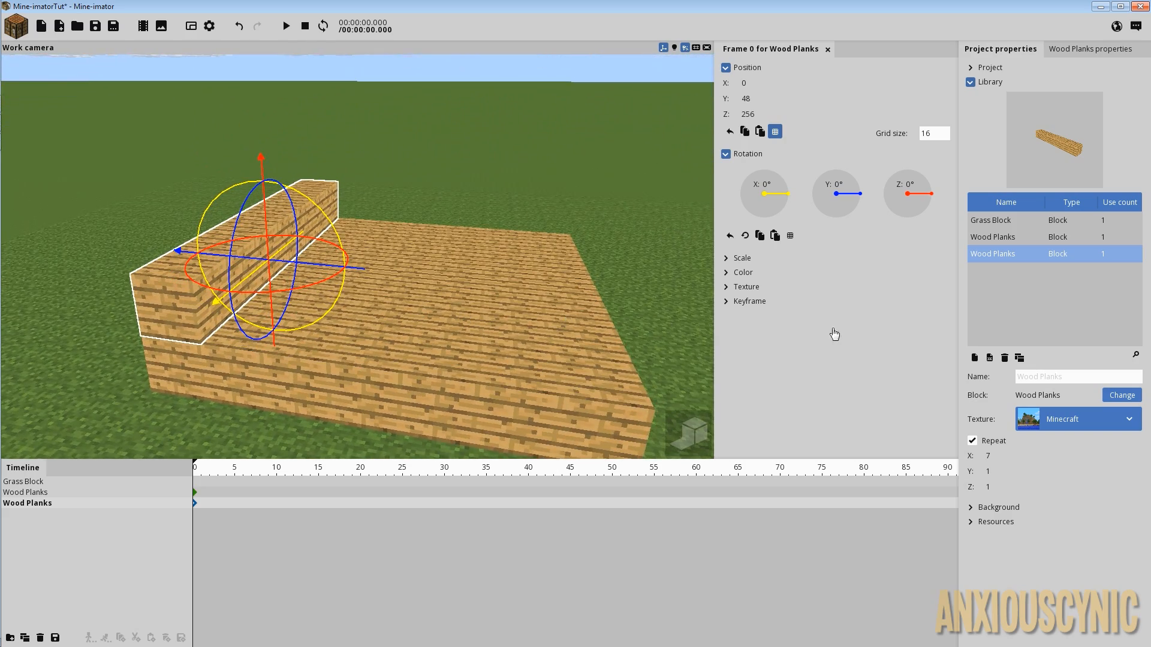
Set the edge row's Z repeat to 4 to turn it into a wall.
drag(994, 491, 1009, 493)
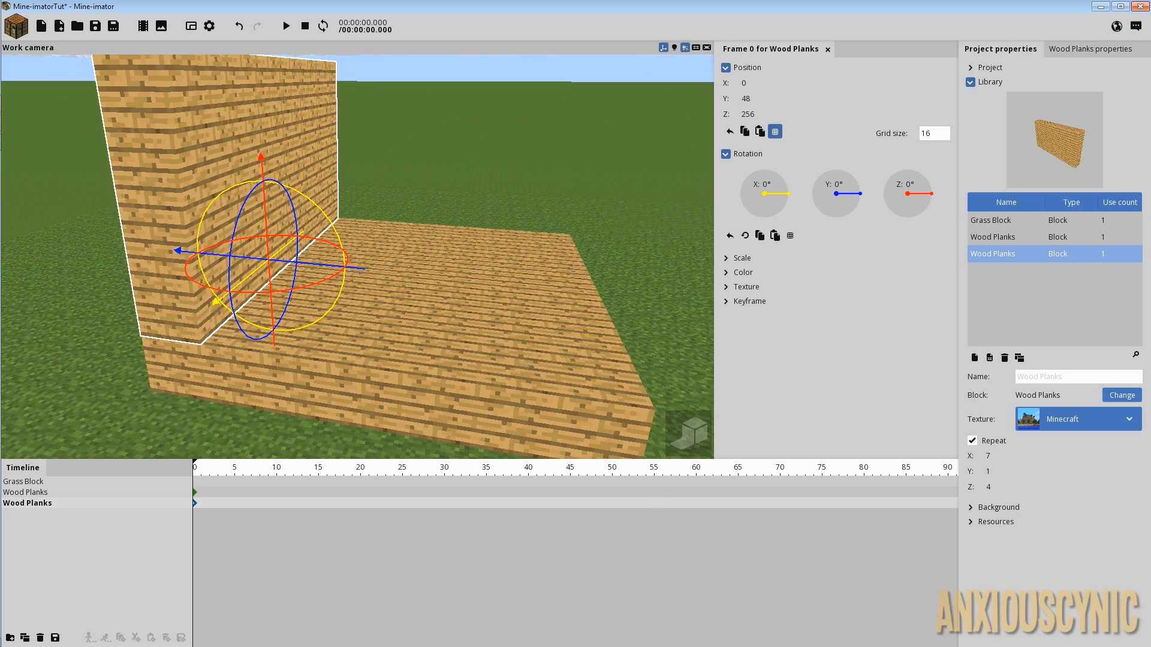
right_drag(555, 347, 492, 294)
mouse_move(556, 347)
mouse_down()
mouse_move(467, 344)
mouse_move(540, 341)
mouse_move(543, 359)
mouse_up()
scroll(539, 342, down, 4)
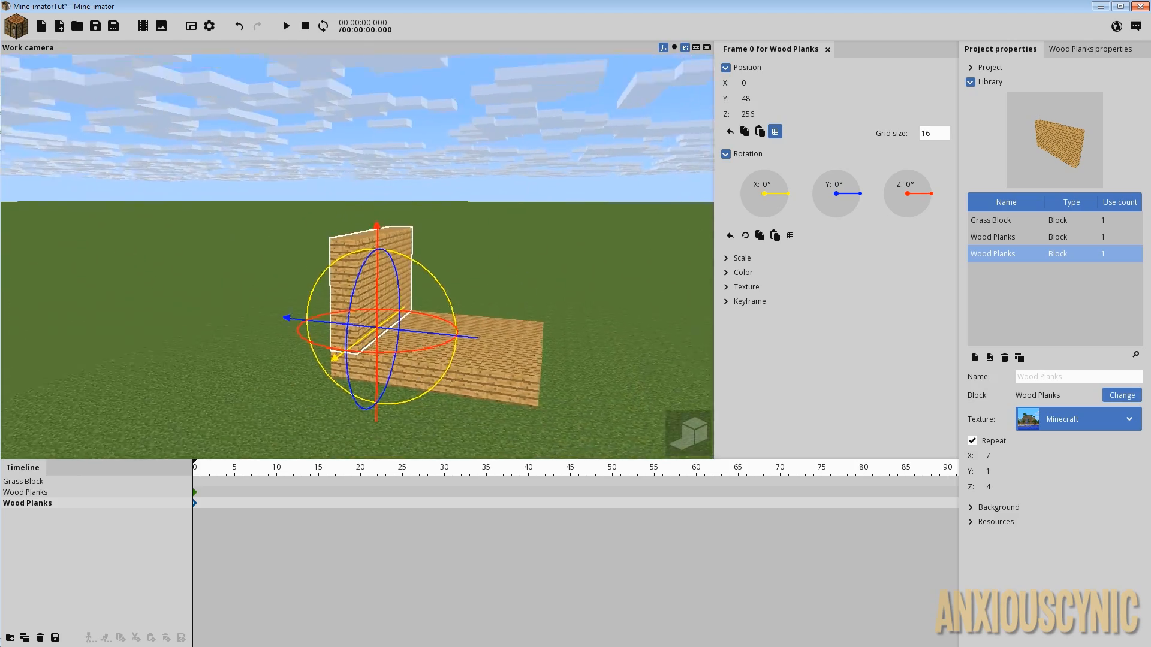
Parent the wall to the floor's Wood Planks object, reset its Z position, and place it at Z 16.
drag(496, 287, 386, 421)
drag(30, 504, 46, 493)
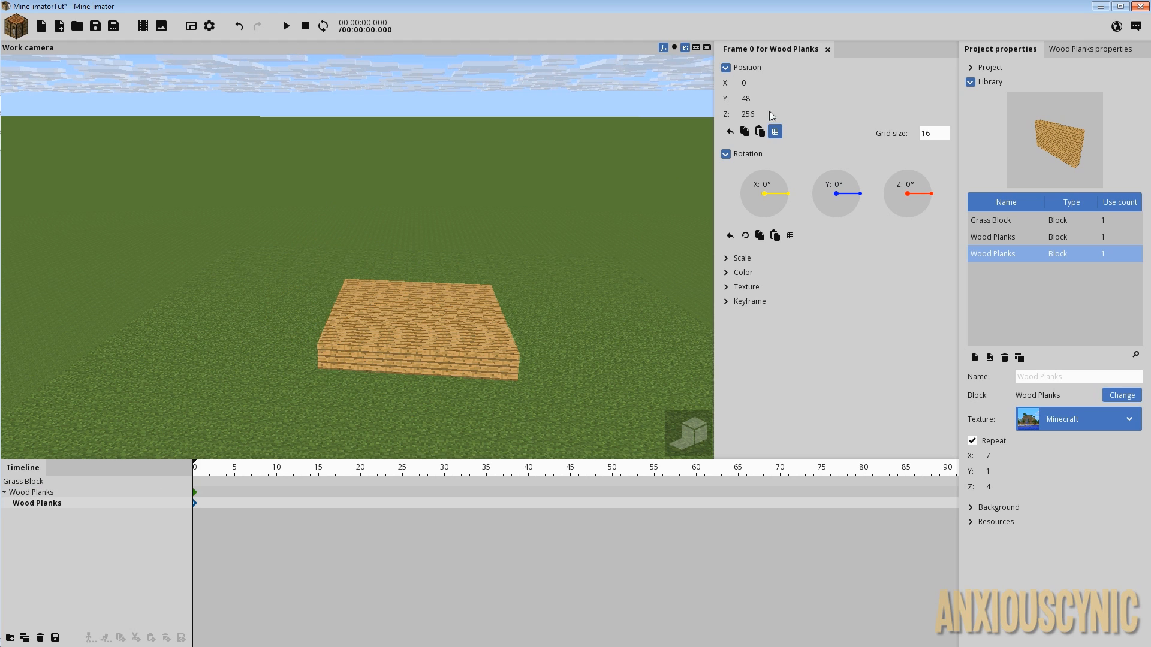
right_click(750, 114)
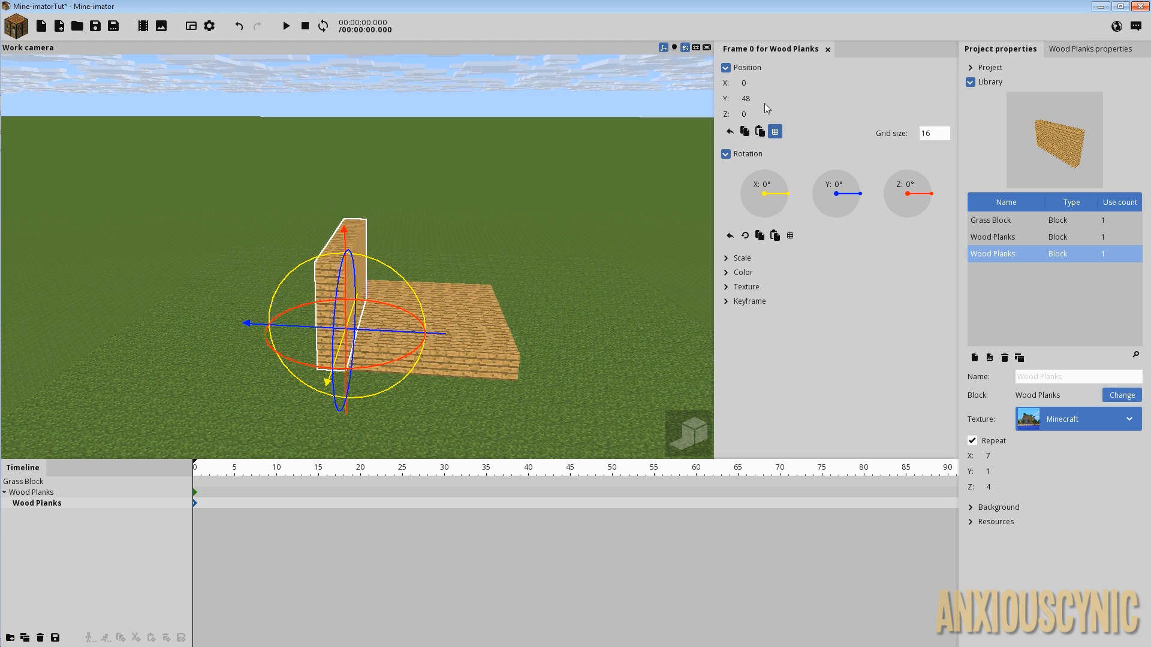
drag(399, 264, 385, 226)
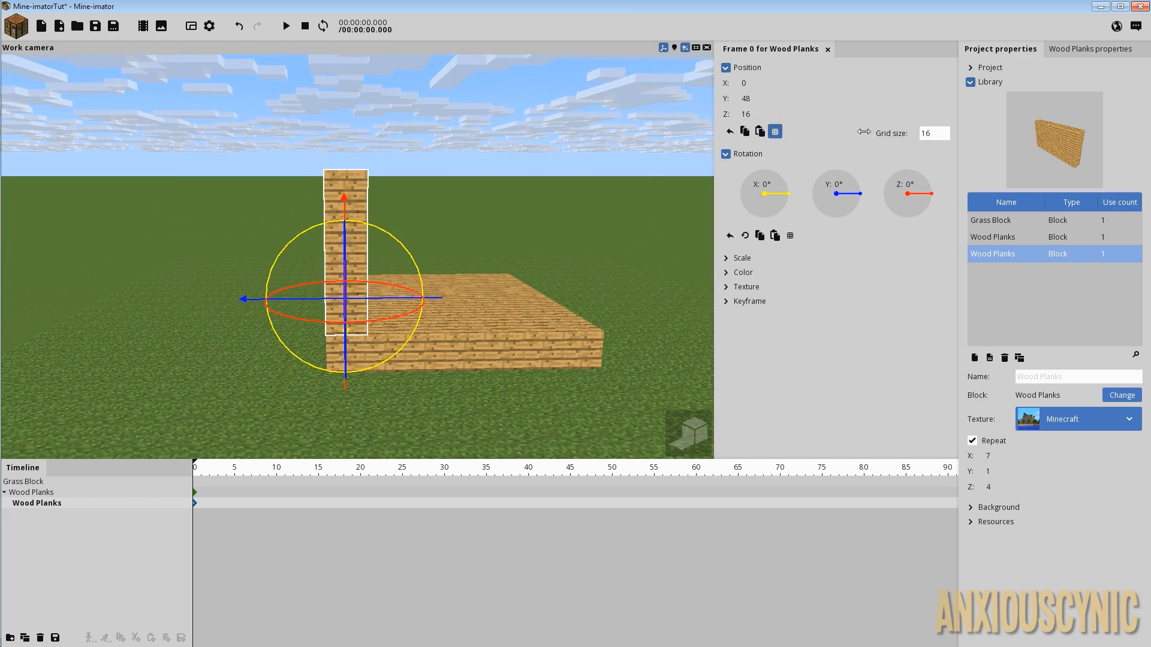
drag(520, 231, 509, 291)
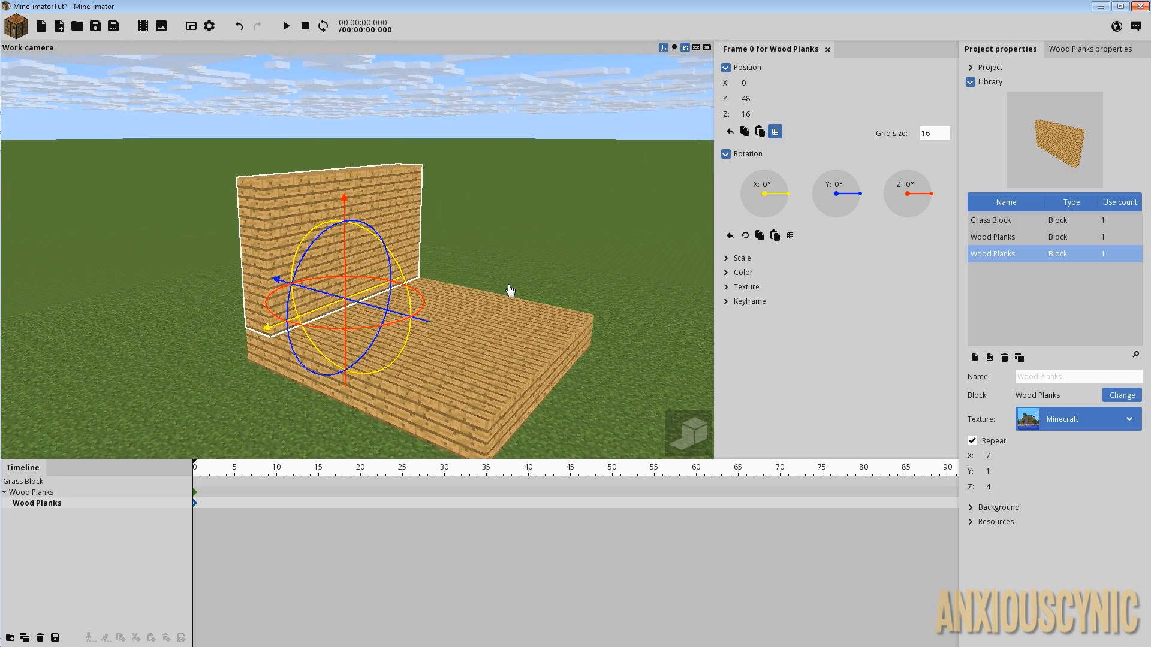
Duplicate the wall and move the copy to the opposite edge of the floor at Y -48.
click(25, 638)
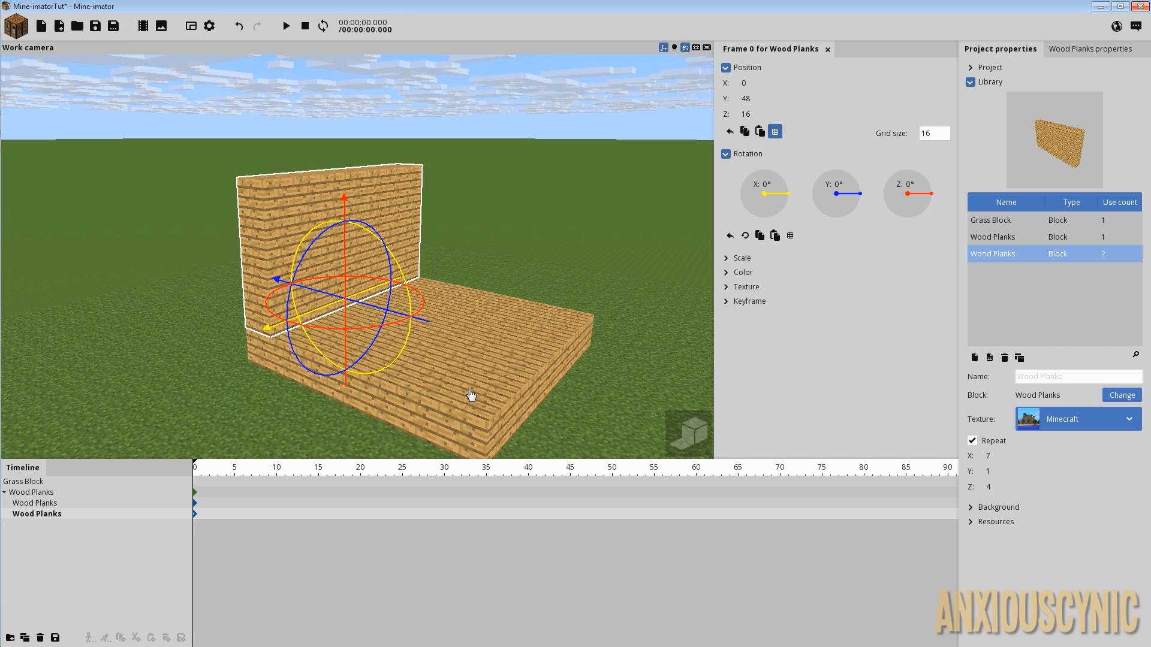
drag(471, 396, 396, 347)
drag(372, 305, 563, 331)
drag(441, 218, 439, 249)
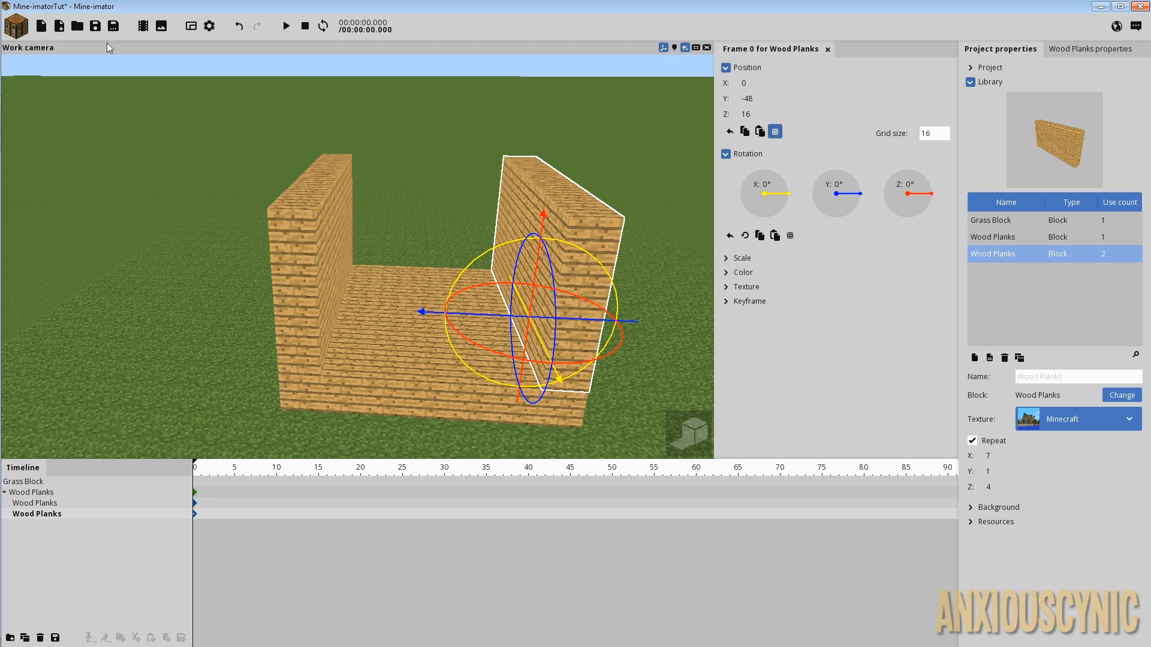
Create another Wood Planks block and place it on the middle of the floor at Y 0, Z 256.
click(17, 26)
click(190, 63)
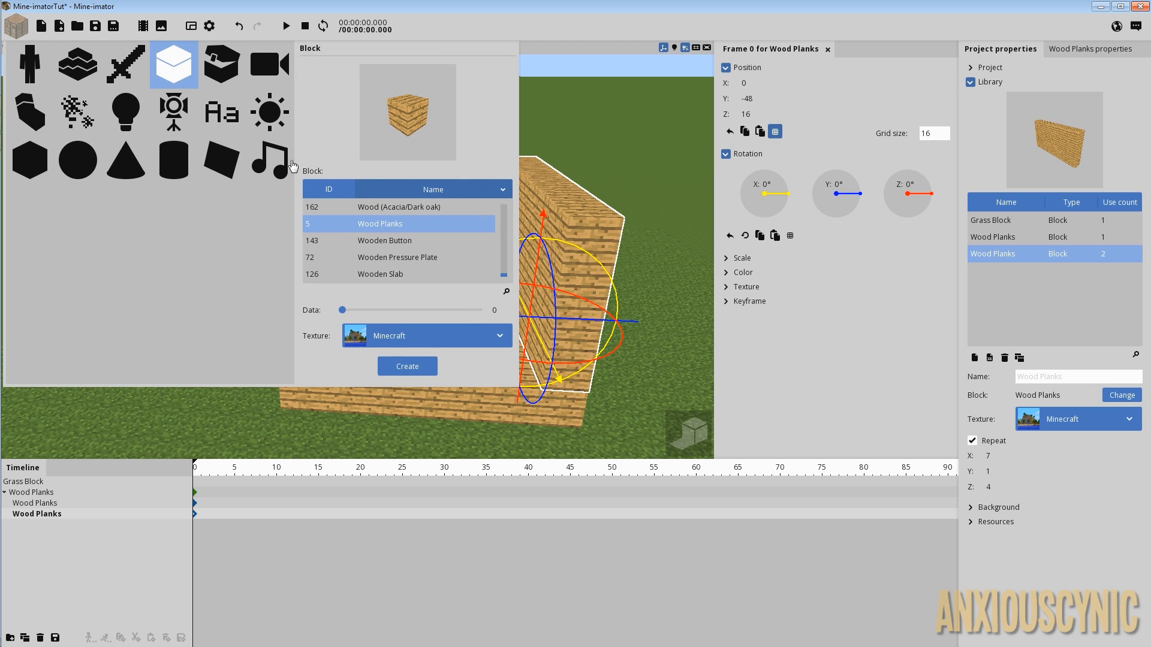
click(413, 370)
drag(129, 525, 63, 526)
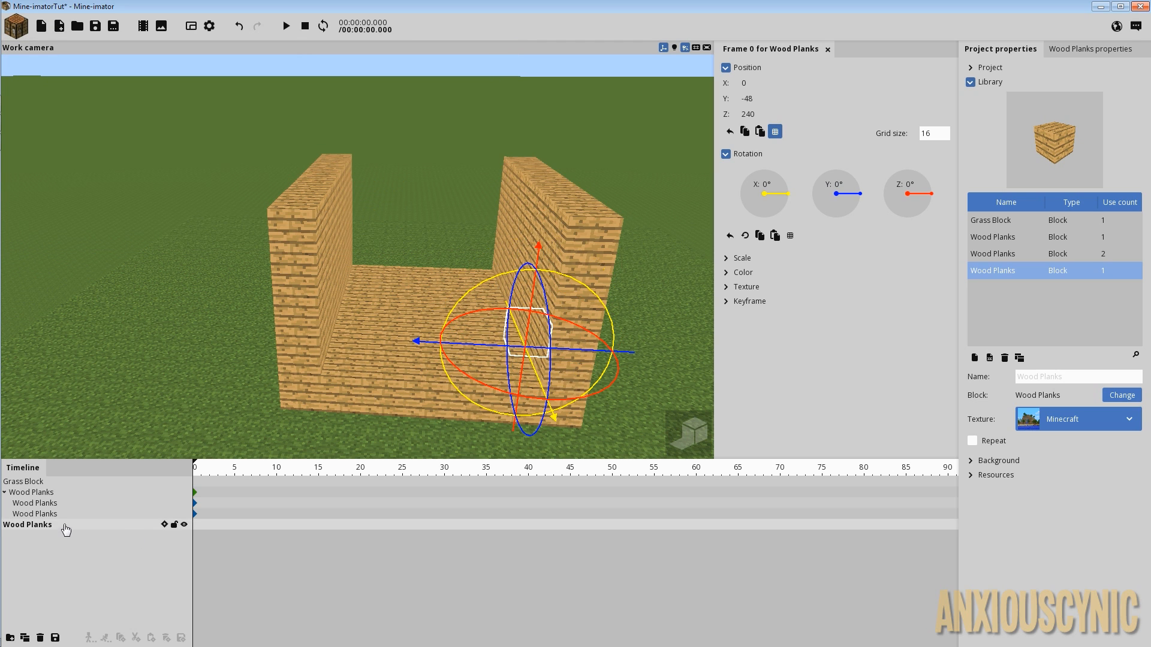
drag(571, 355, 474, 358)
drag(427, 261, 429, 231)
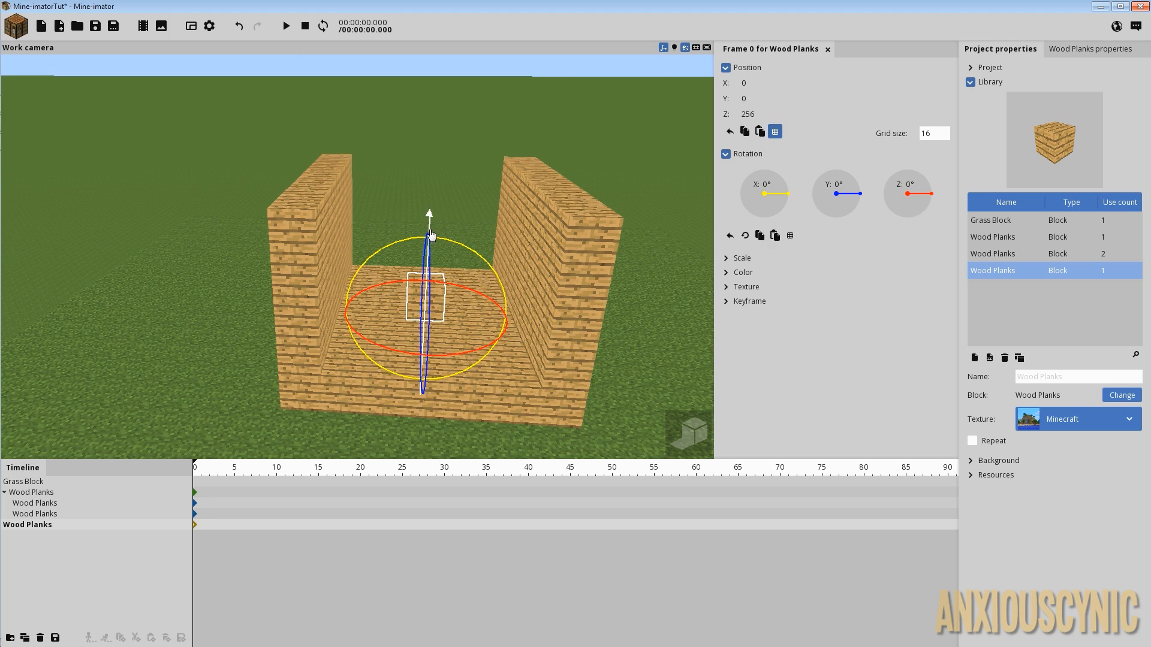
Move the new single block to the back edge of the floor at X -48.
drag(564, 301, 544, 238)
scroll(544, 239, up, 3)
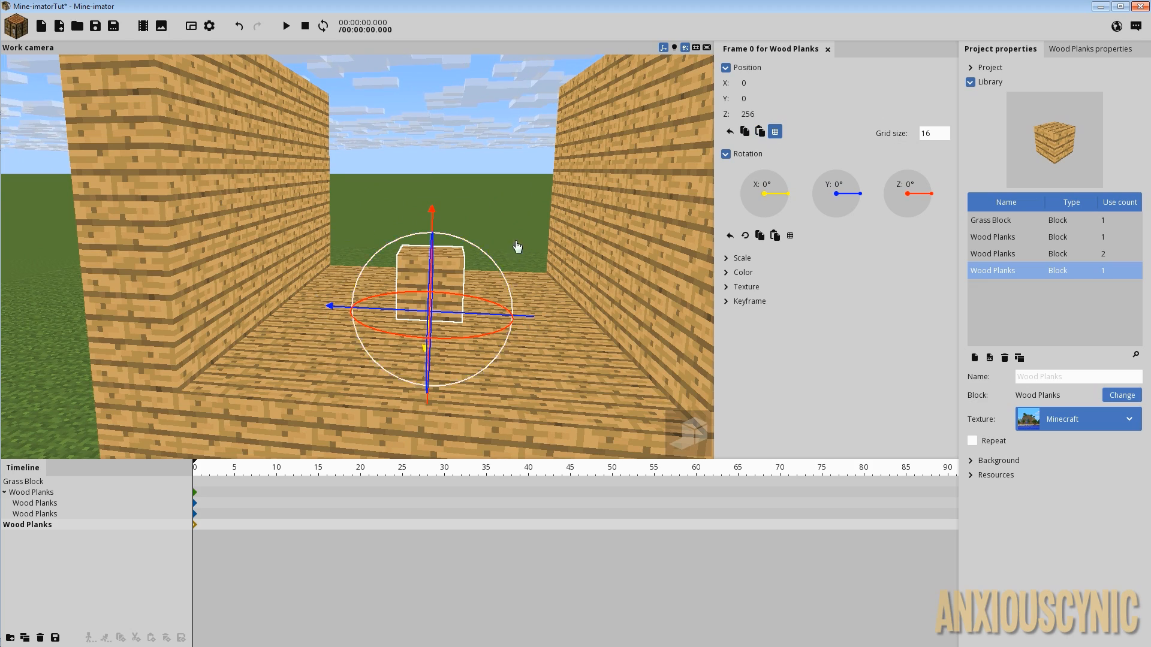
drag(533, 221, 573, 265)
drag(474, 278, 612, 239)
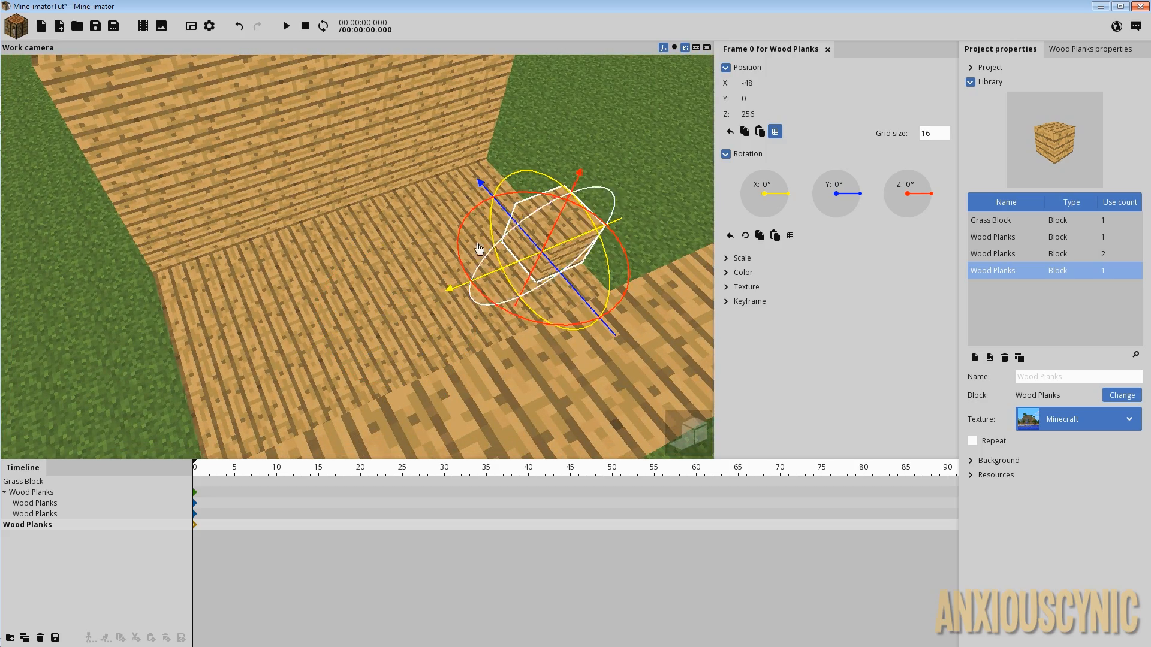
drag(331, 251, 366, 259)
drag(450, 220, 503, 236)
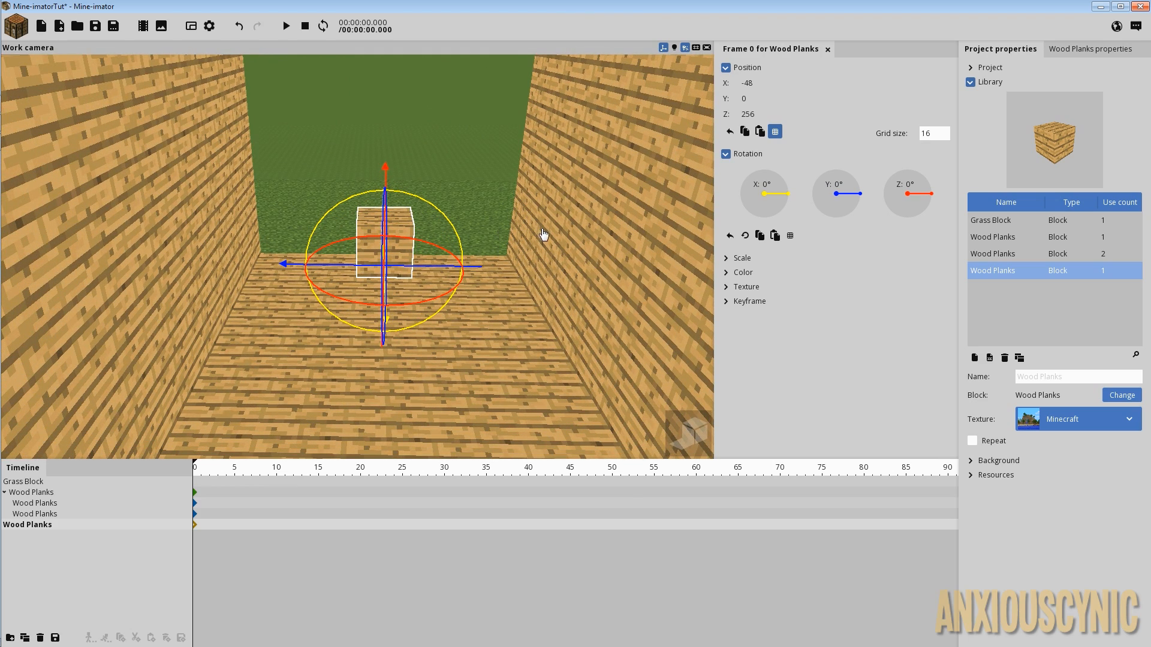
Enable repeat for the back block and set its Y repeat to 5 to span the two walls.
click(983, 444)
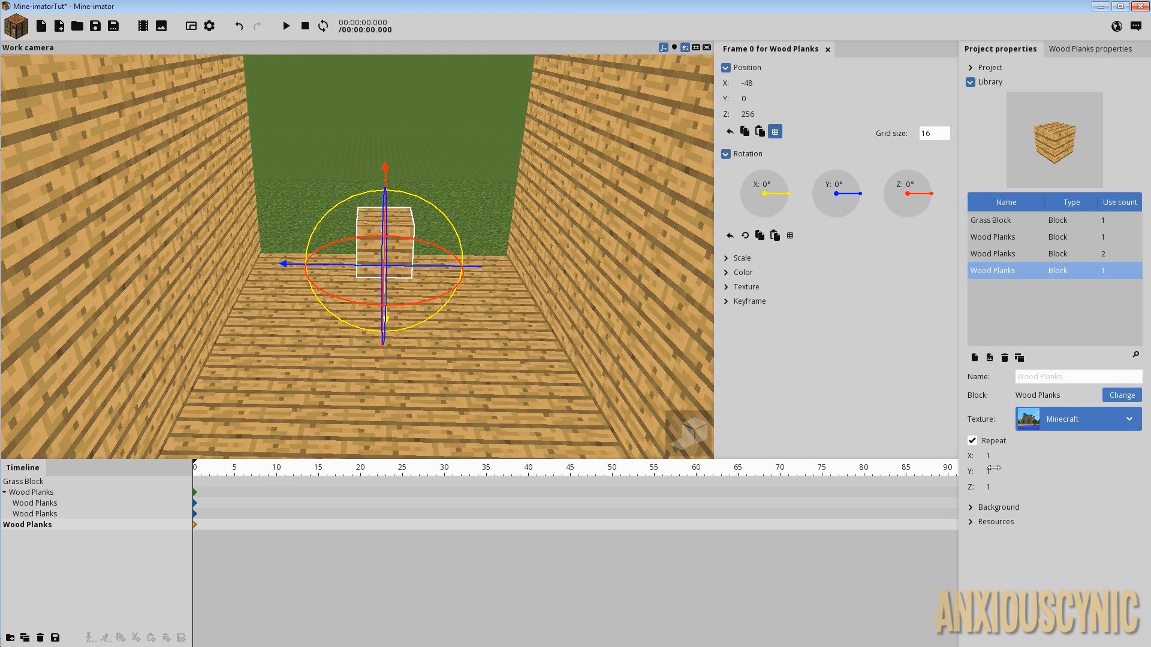
drag(997, 471, 1019, 475)
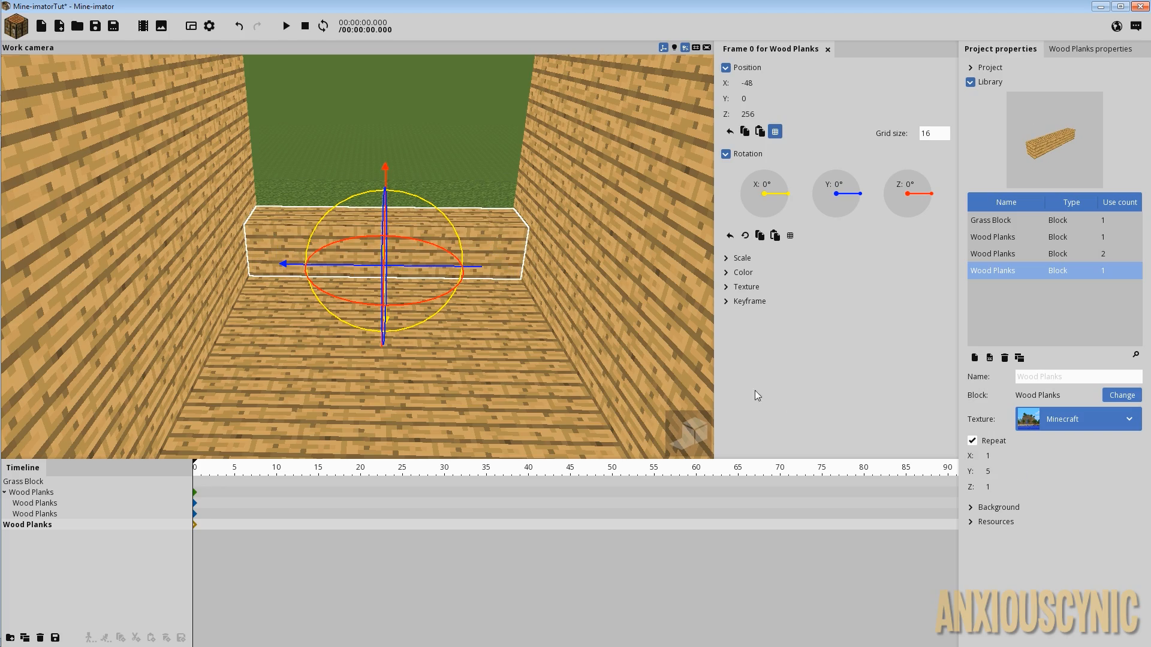
mouse_move(580, 311)
mouse_down()
mouse_move(500, 288)
mouse_move(591, 297)
mouse_move(580, 312)
mouse_up()
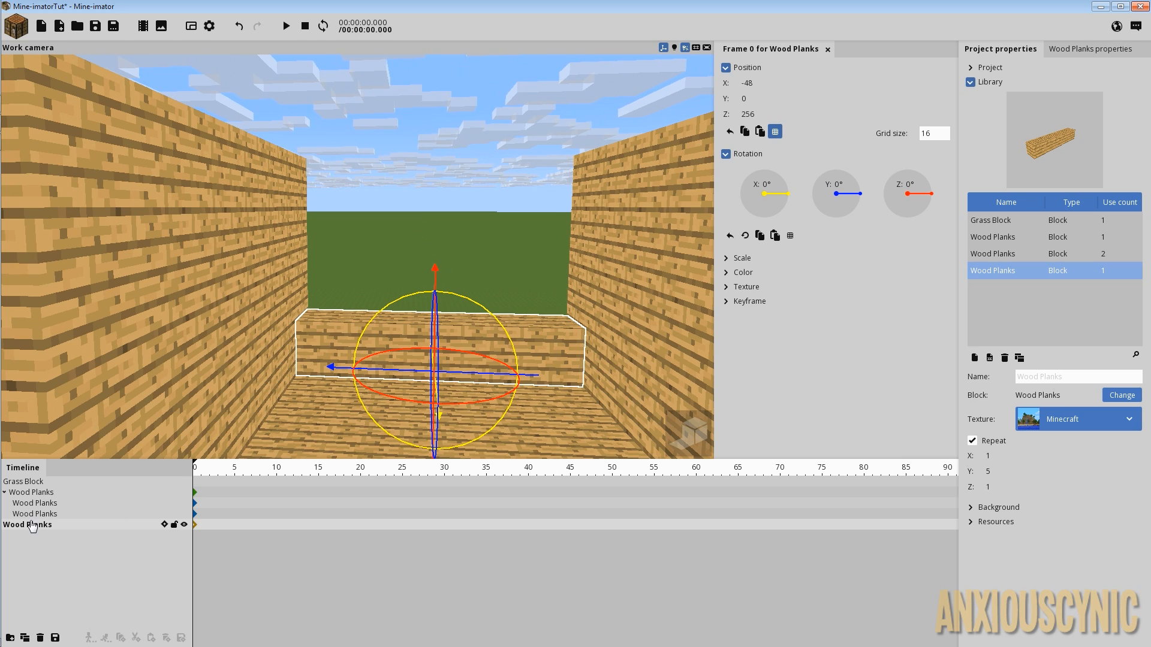
Parent the back row to the floor's Wood Planks object, reset its position, and place it at X -48, Z 16.
drag(30, 521, 38, 493)
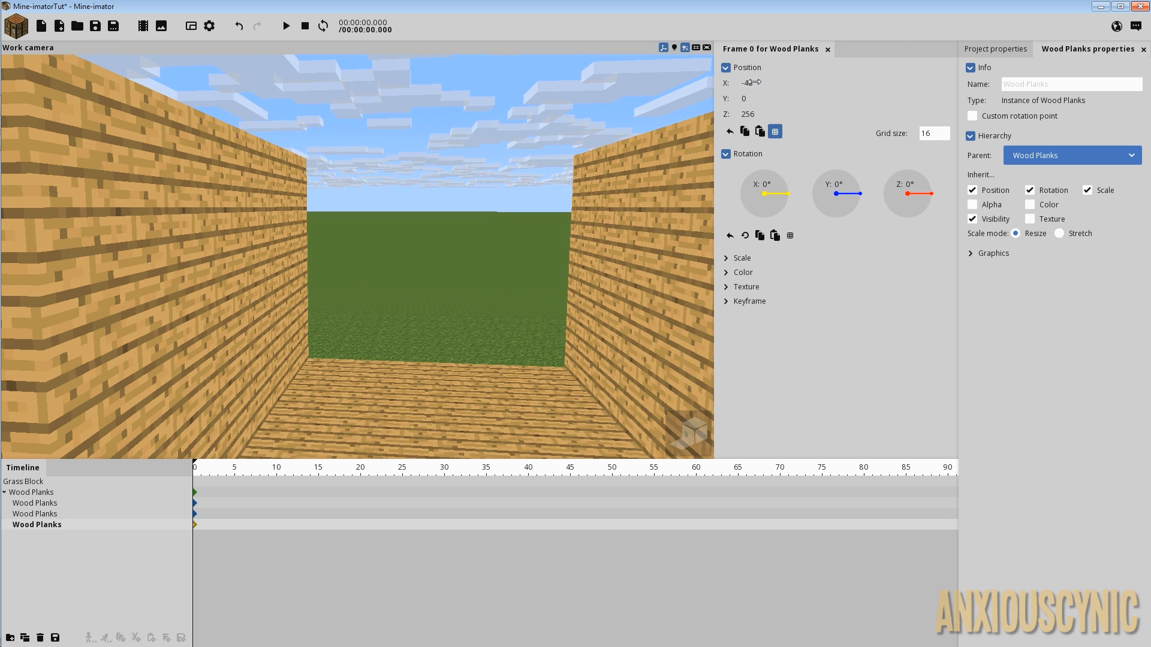
click(729, 132)
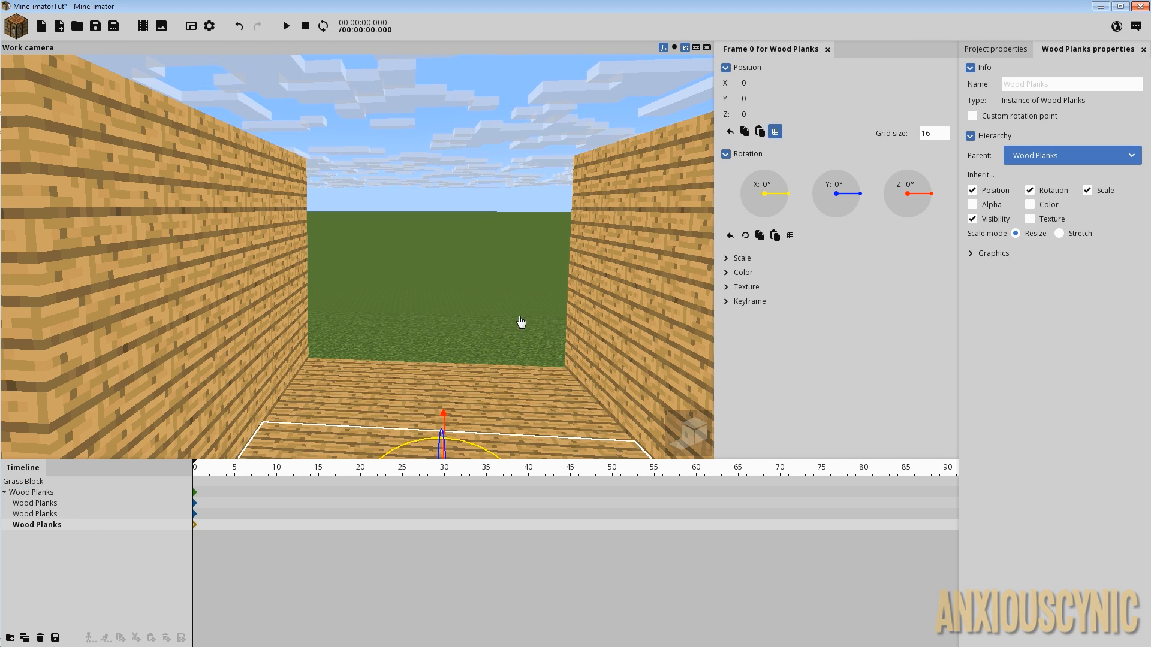
drag(520, 323, 465, 293)
drag(461, 157, 472, 118)
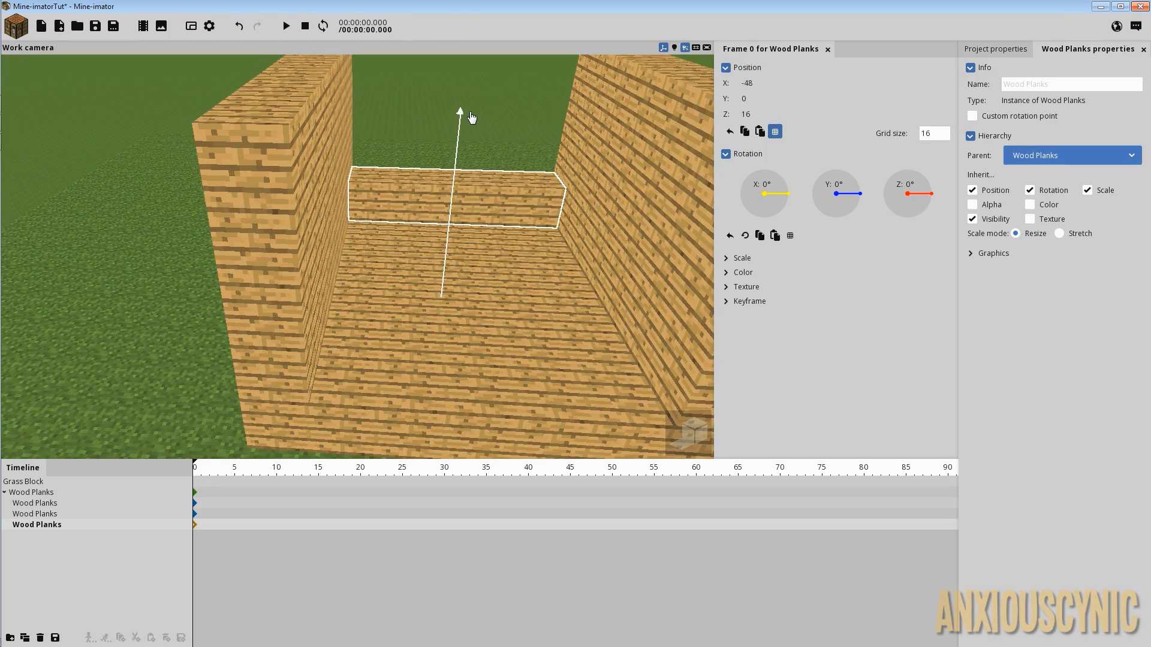
drag(604, 112, 594, 149)
right_drag(570, 259, 579, 231)
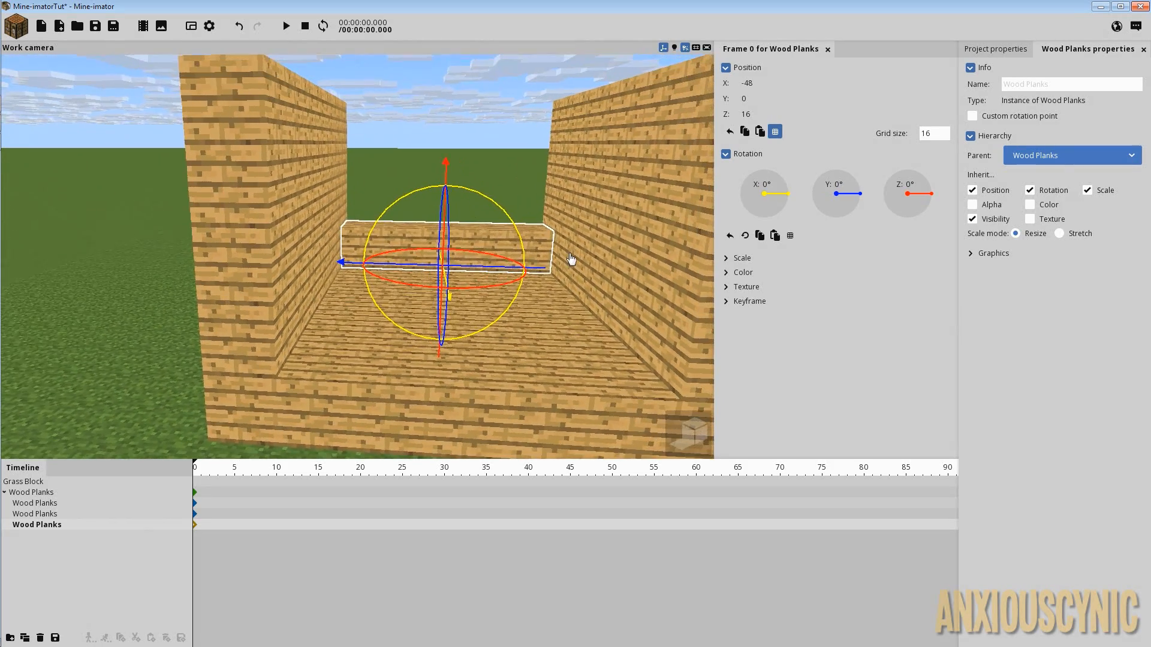
Duplicate the back row and raise the copy to Z 48, leaving a window gap.
click(25, 638)
drag(446, 171, 455, 103)
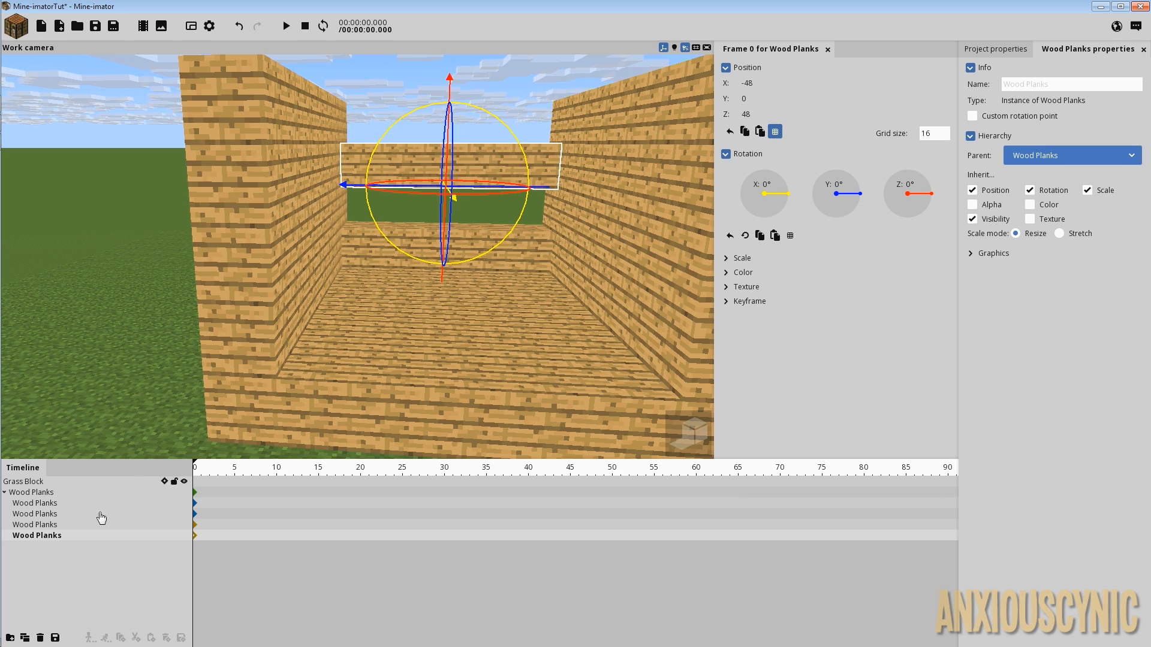
click(25, 638)
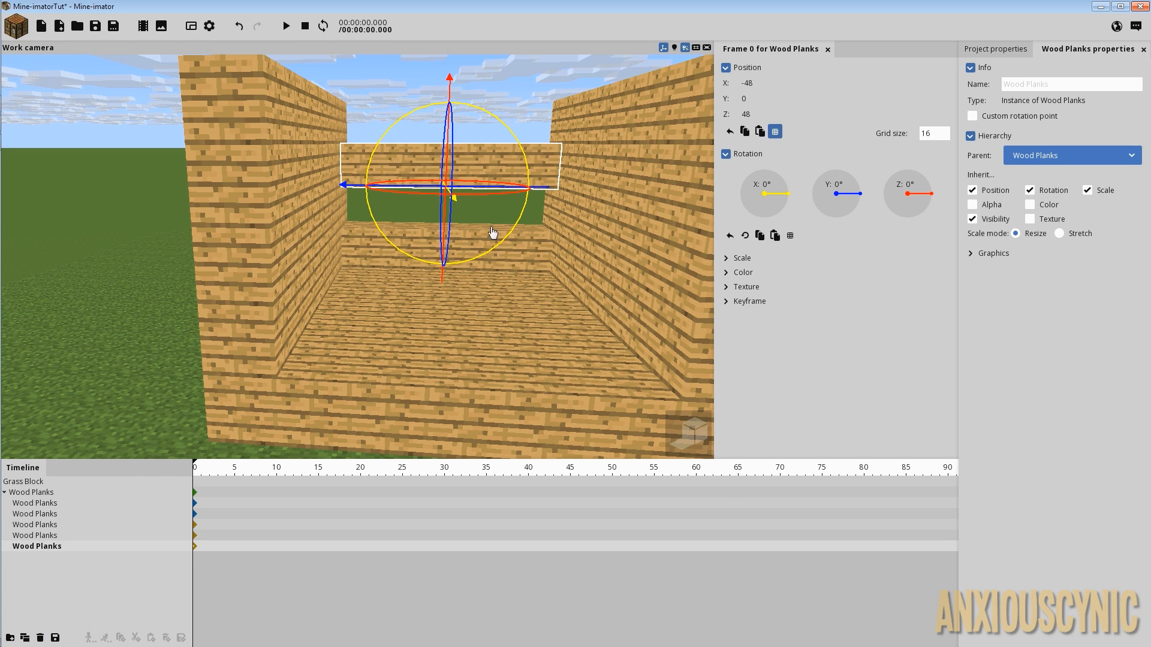
drag(450, 216, 459, 55)
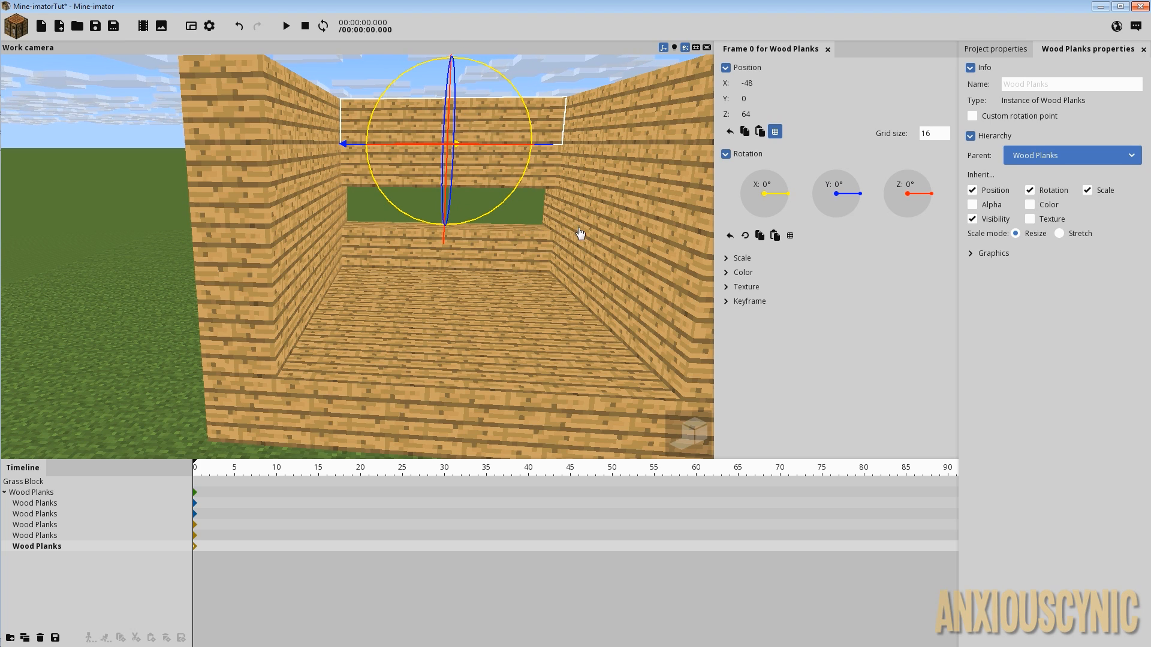
drag(581, 234, 578, 341)
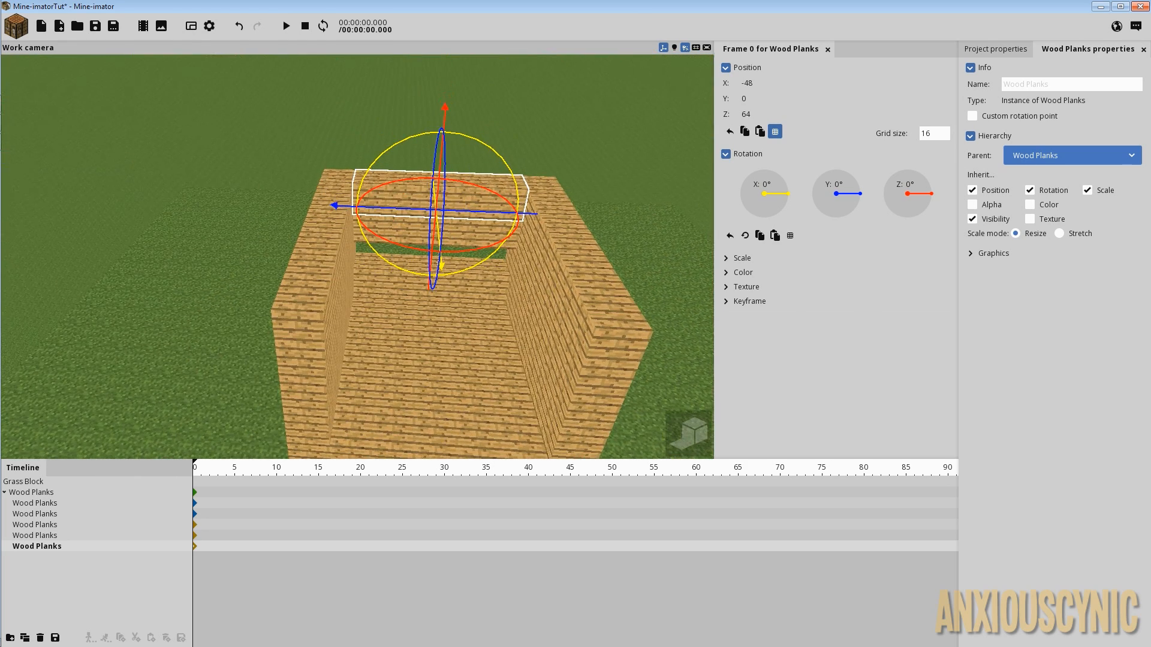
click(40, 638)
Select the upper back row and duplicate its Wood Planks item with Y repeat 5 in the library.
click(35, 536)
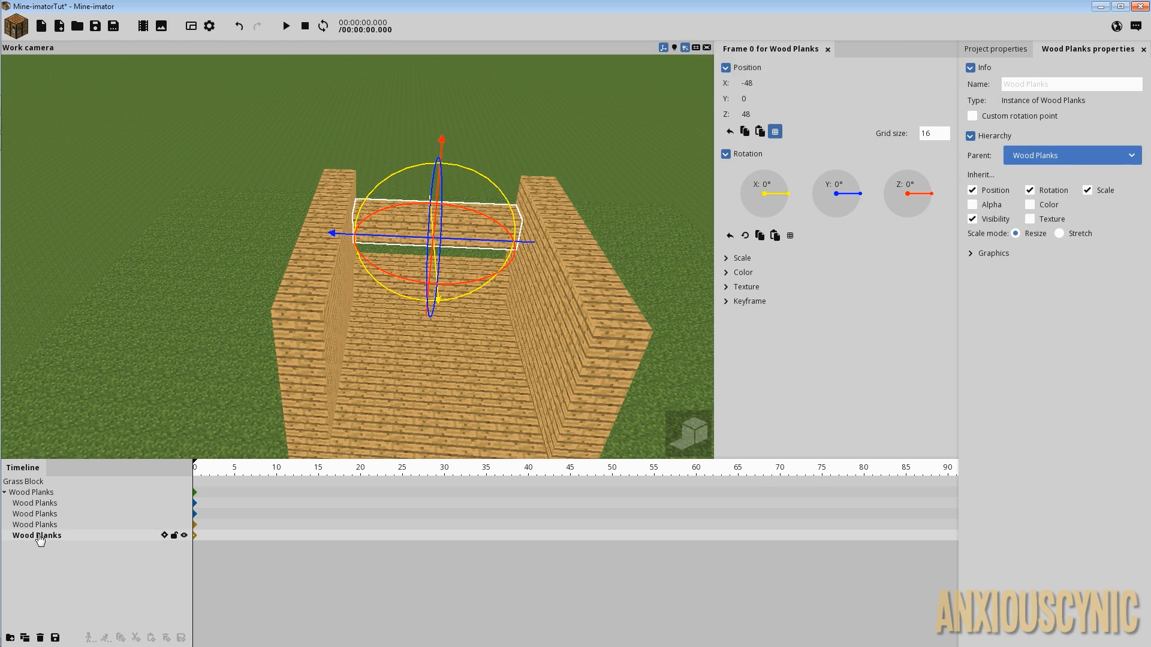
drag(599, 258, 543, 197)
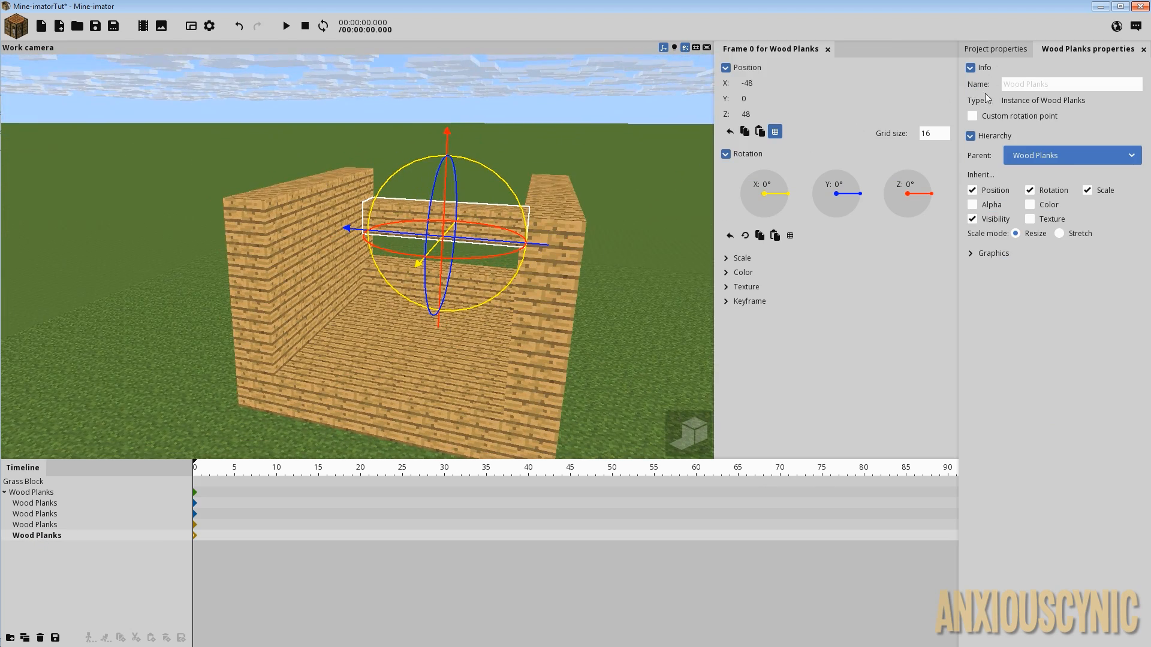
click(1002, 53)
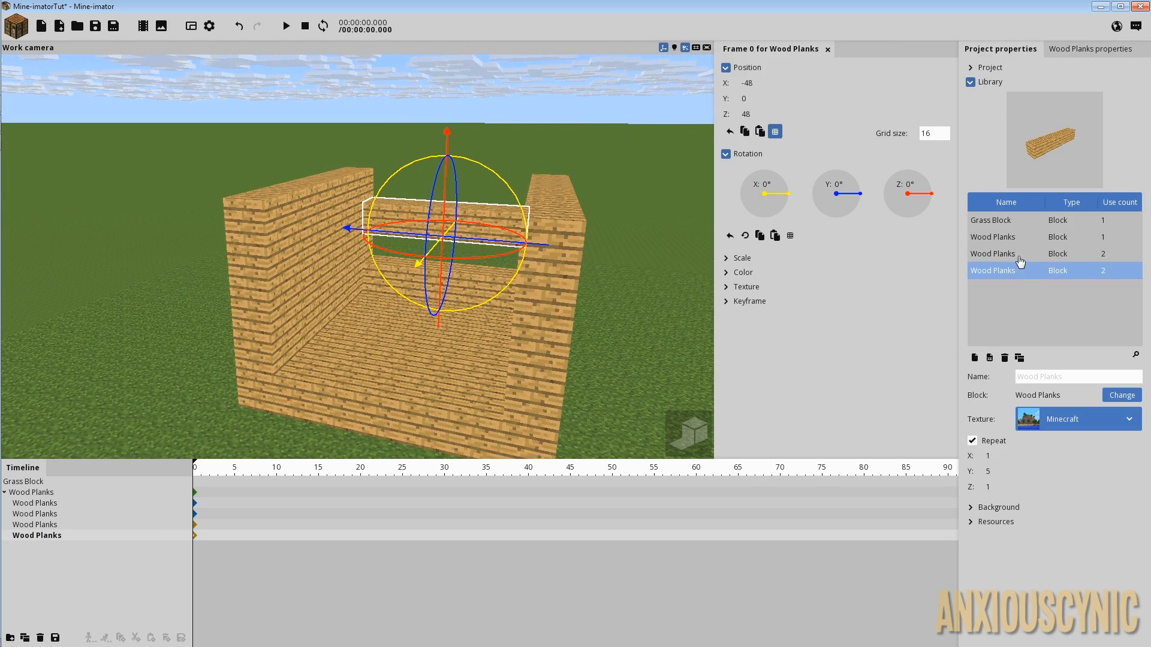
click(999, 255)
click(994, 273)
click(1019, 357)
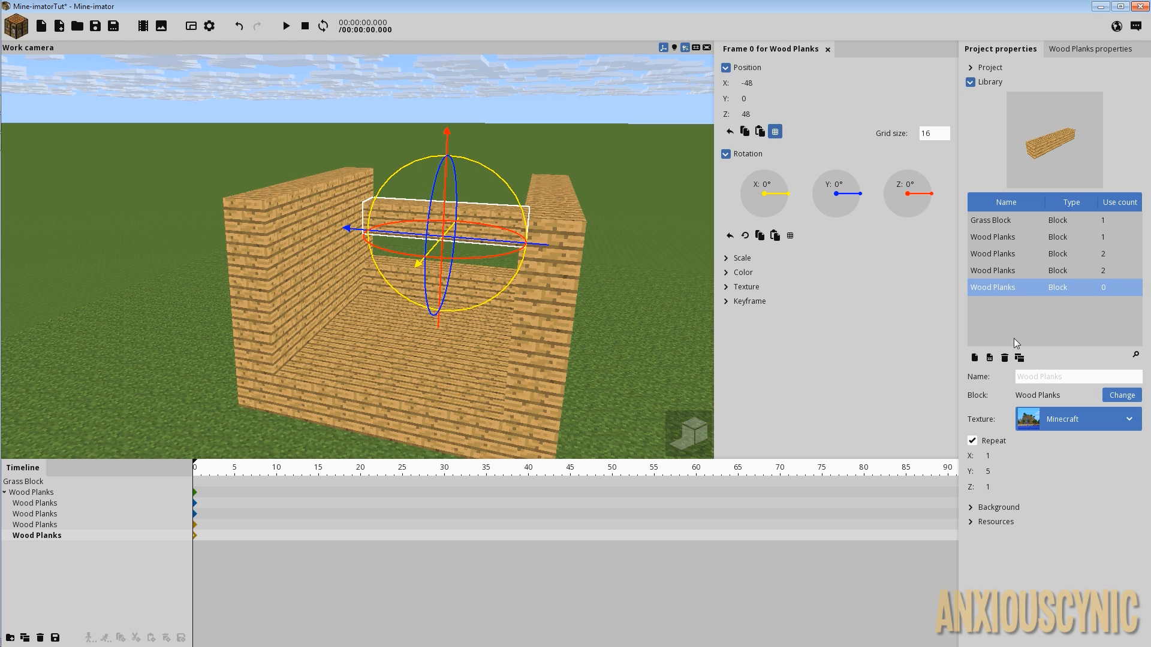
Add an instance of the duplicated library item to the scene and parent it to the floor's Wood Planks object.
click(990, 357)
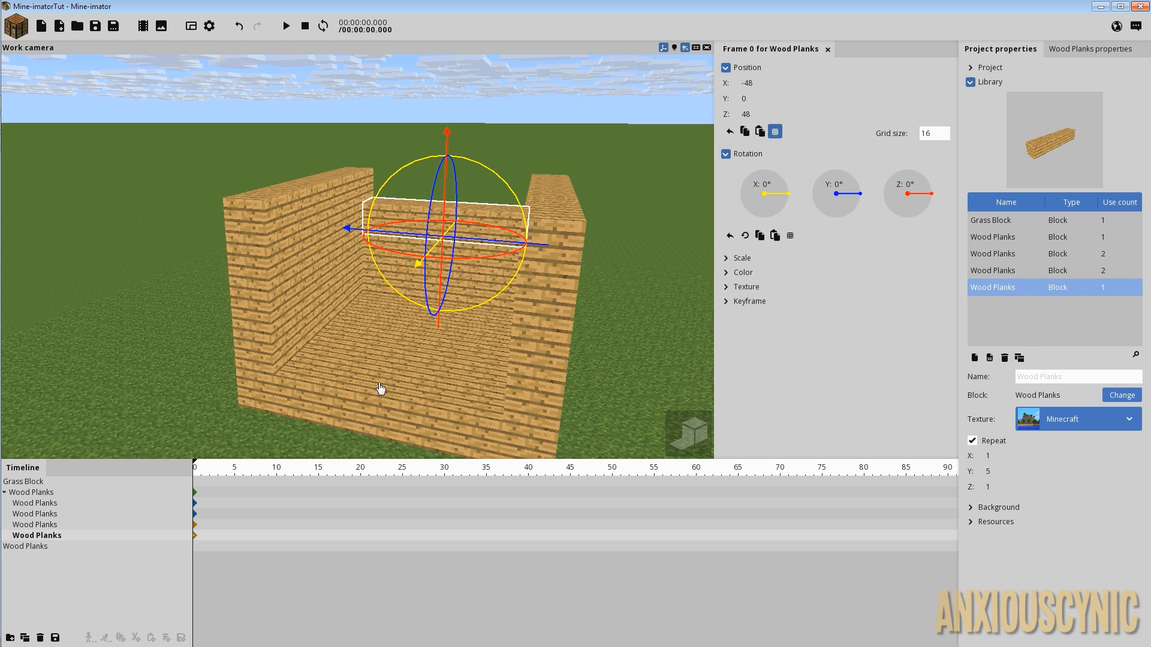
click(34, 548)
drag(26, 547, 48, 493)
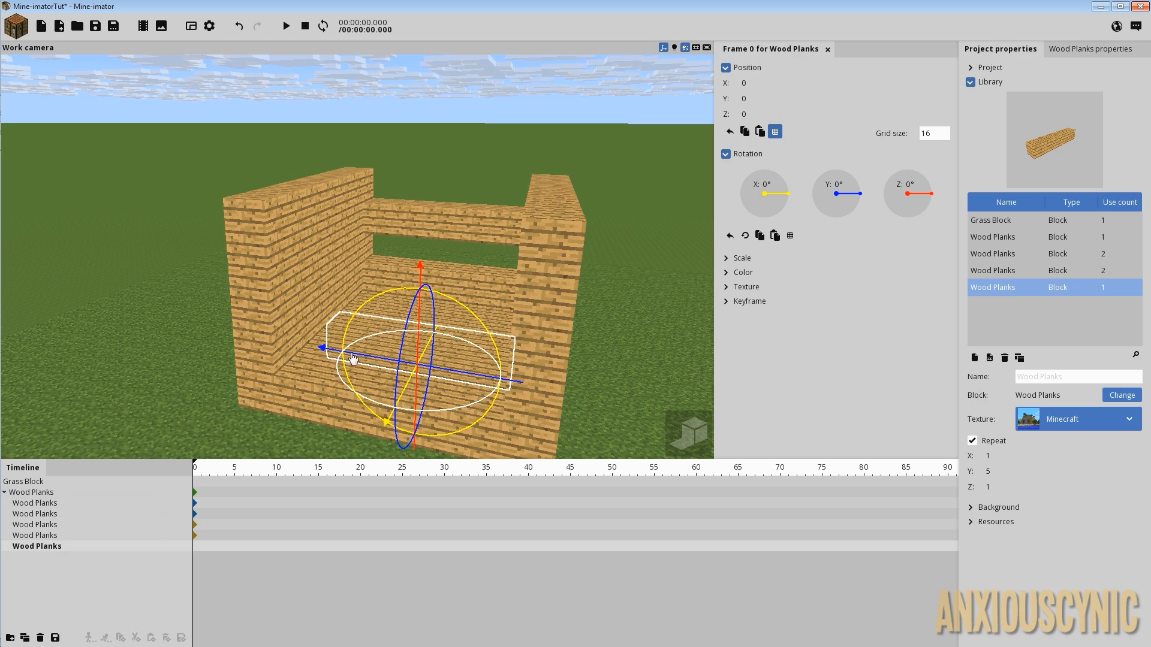
Raise the new five-block row to Z 64 and set its X repeat to 7 to form the roof.
drag(420, 265, 432, 128)
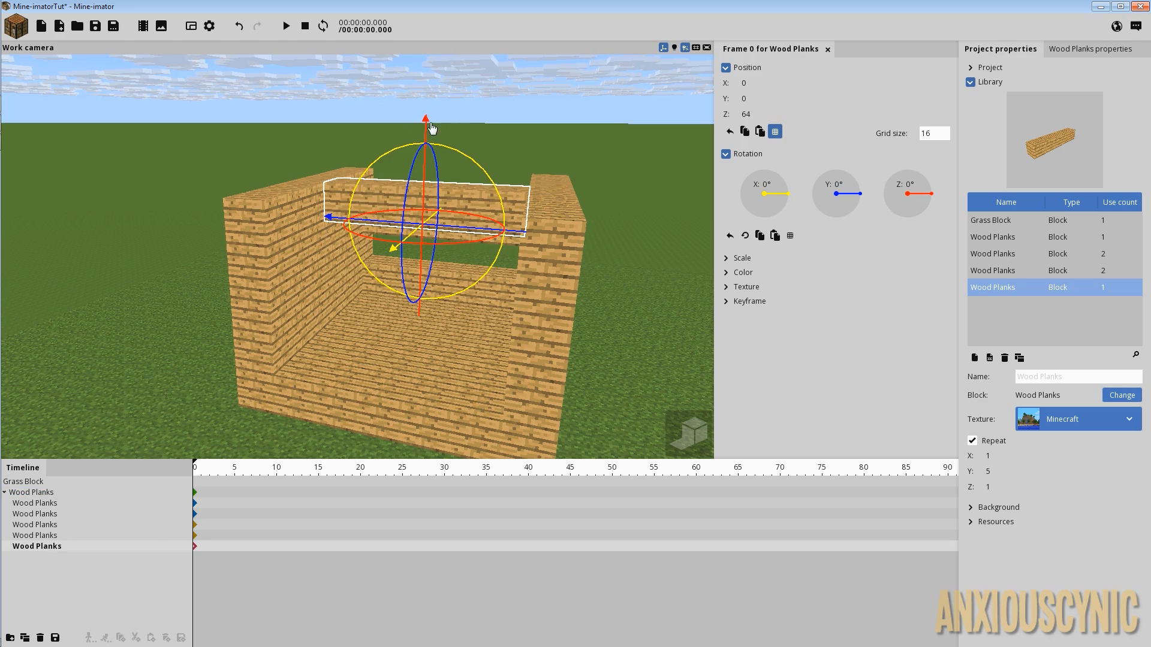
middle_drag(525, 153, 529, 174)
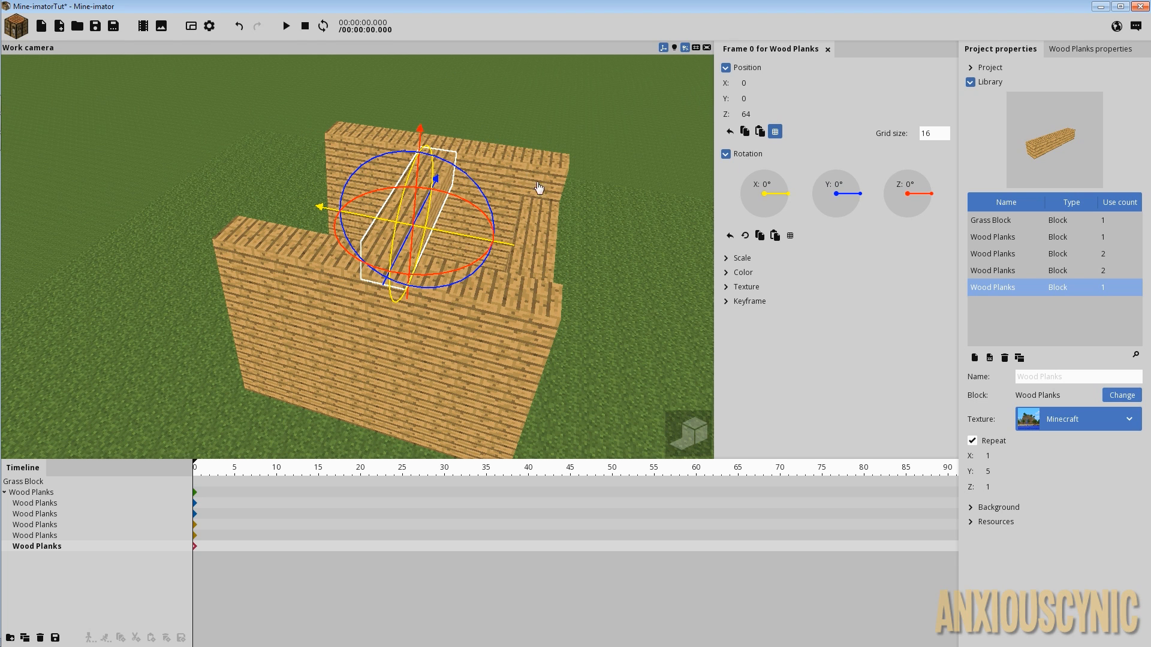
drag(1001, 457, 1030, 465)
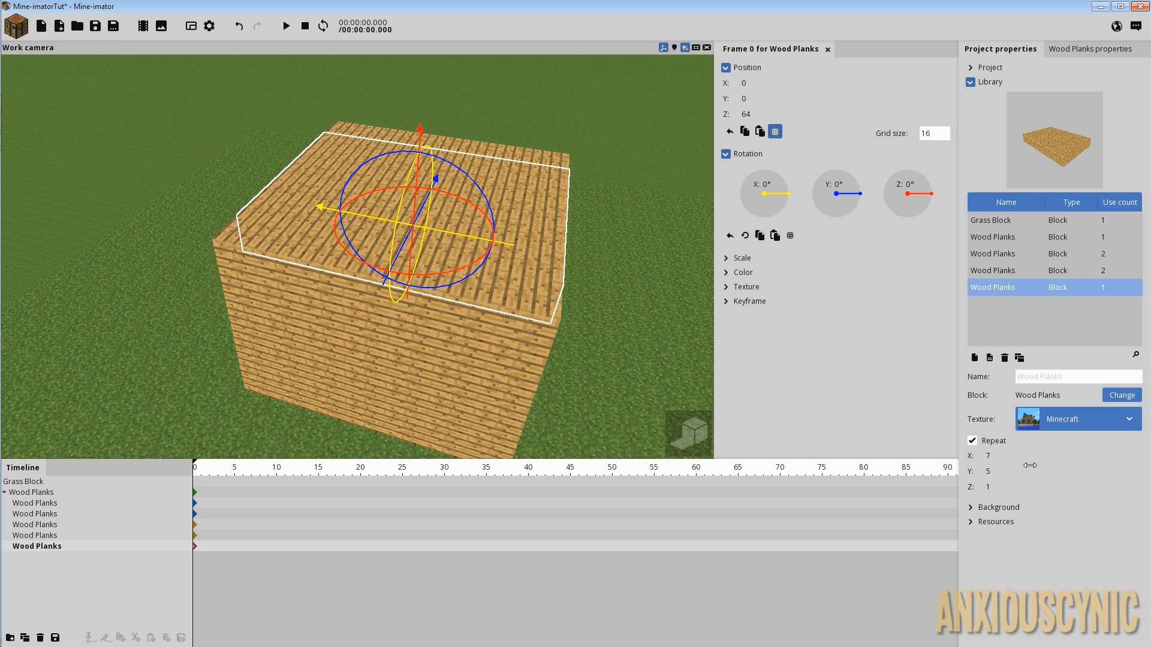
drag(563, 333, 986, 228)
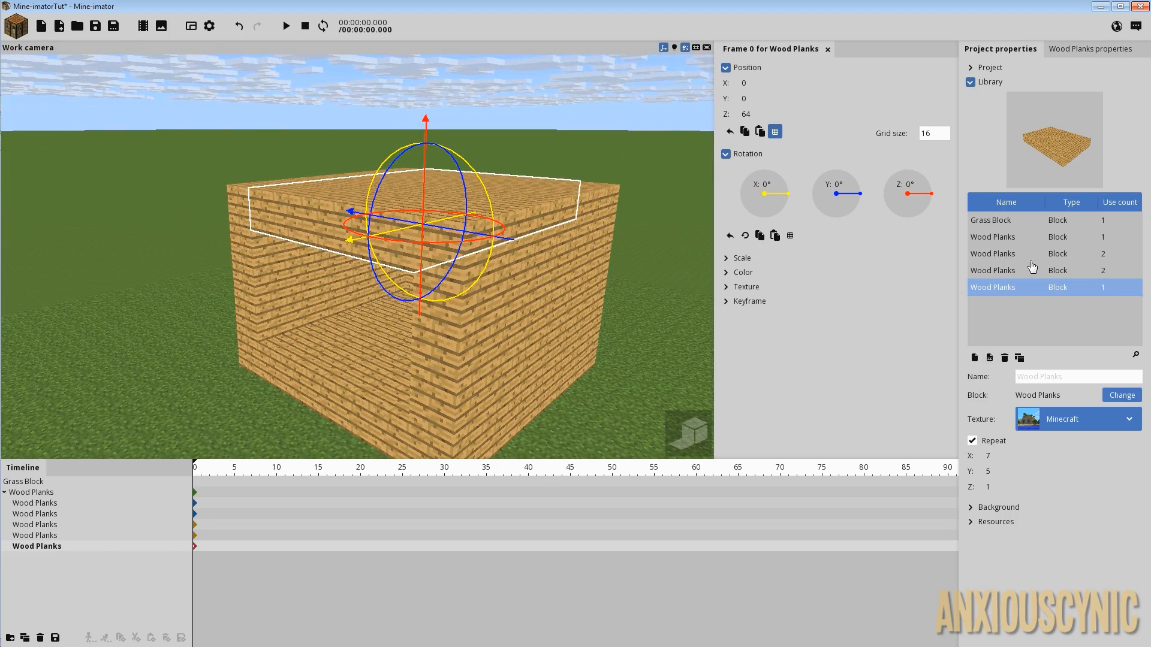
click(1054, 254)
click(1036, 274)
click(1019, 290)
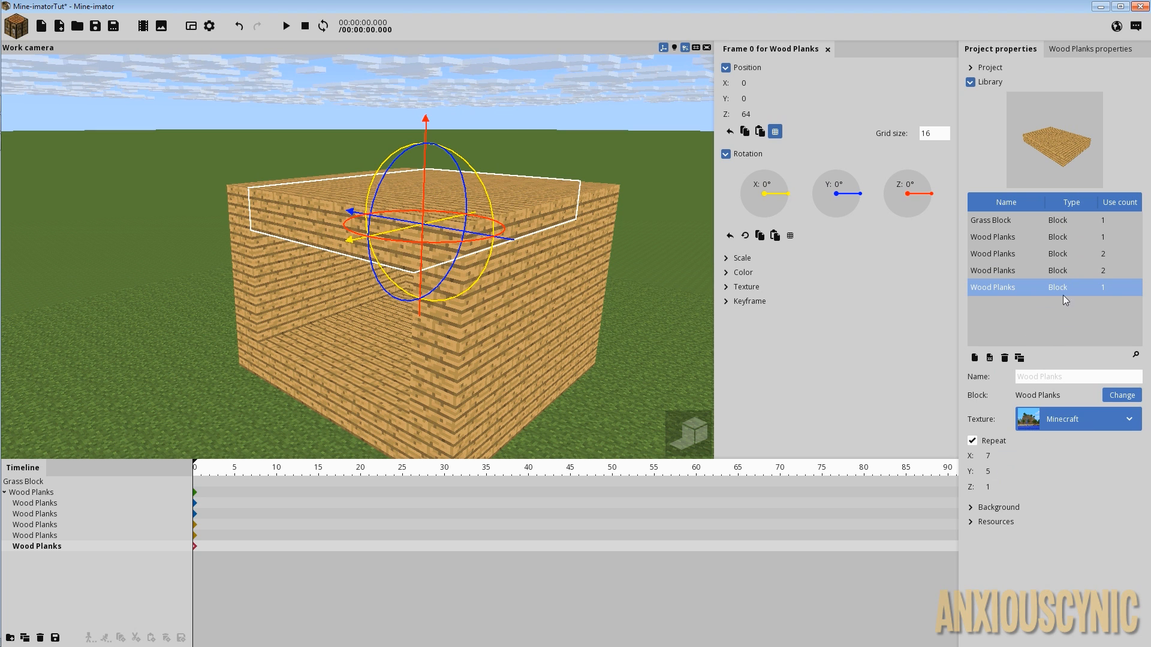
click(17, 26)
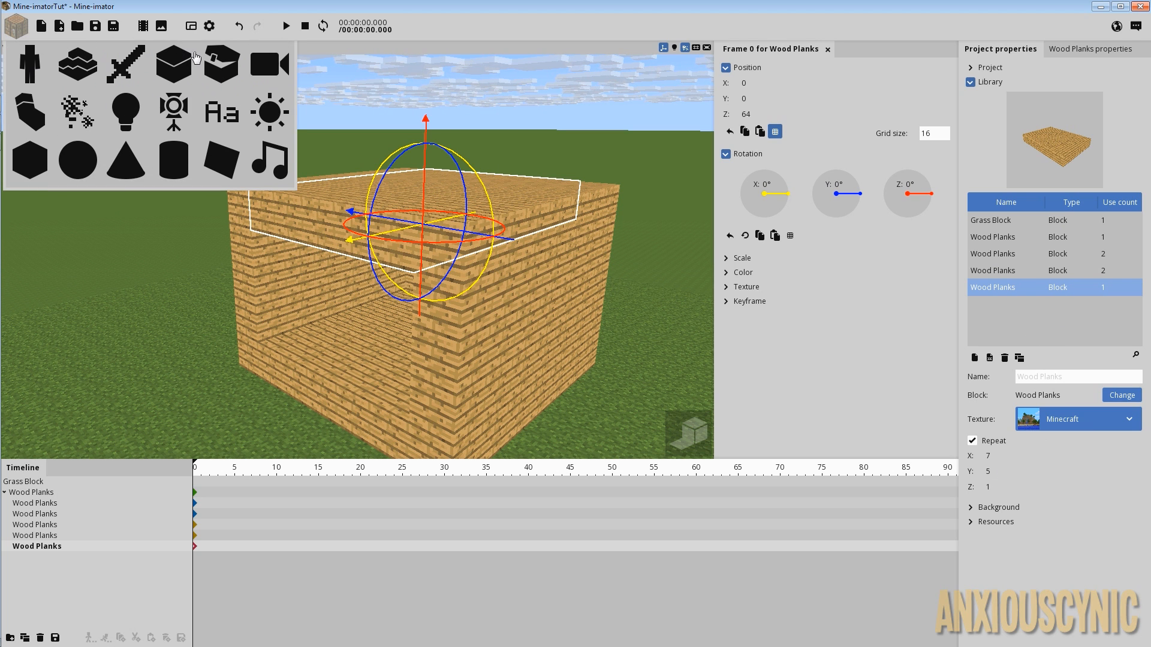
click(461, 32)
Select the upper back row, duplicate it, and move the copy to X 48 at the front of the house.
drag(533, 155, 635, 123)
drag(510, 271, 531, 249)
click(70, 535)
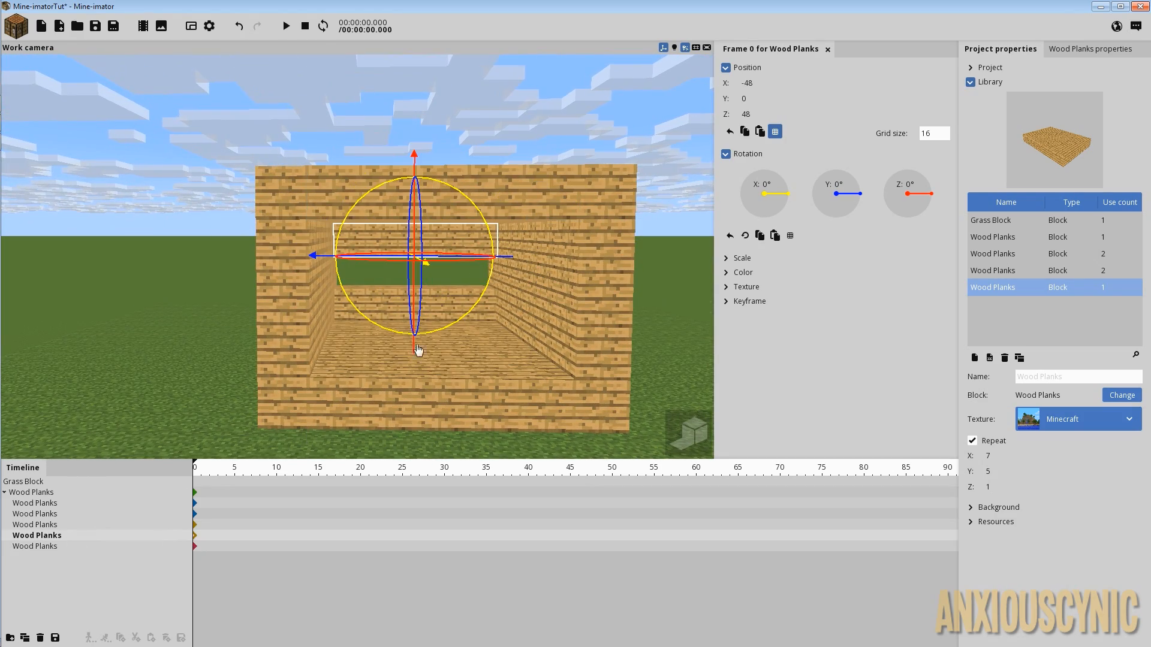
drag(573, 197, 532, 224)
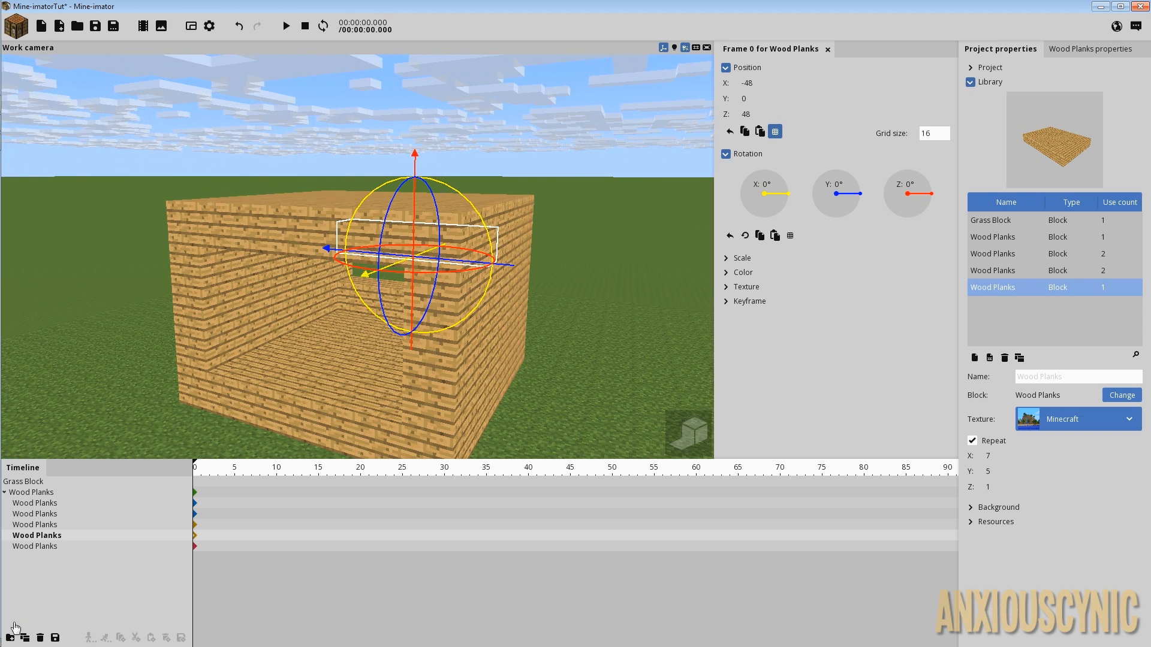
click(24, 639)
drag(365, 276, 274, 294)
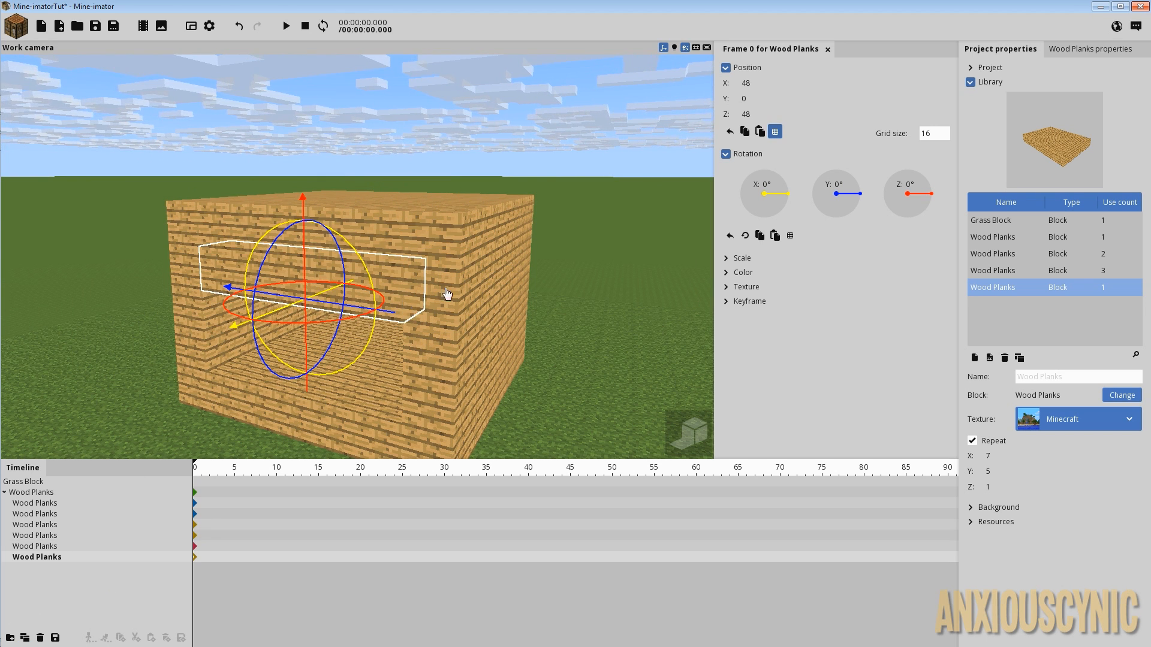
Duplicate the roof's Wood Planks library item and set the copy's repeat to X 1, Y 1, Z 2.
drag(445, 292, 436, 291)
scroll(436, 291, up, 5)
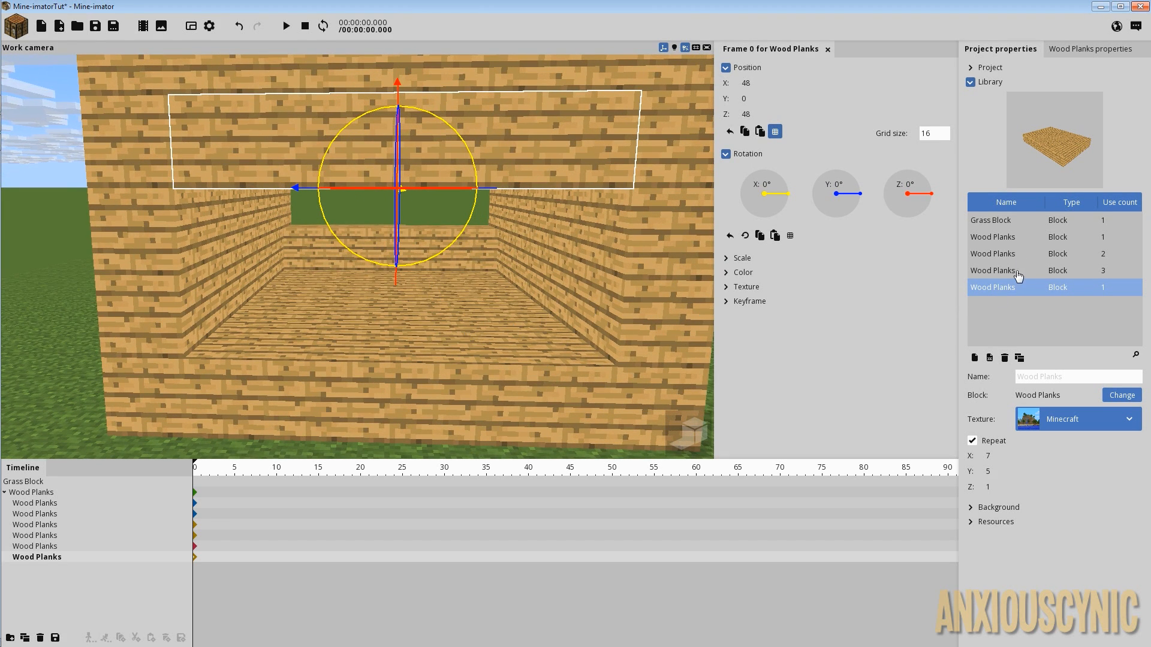
click(1019, 357)
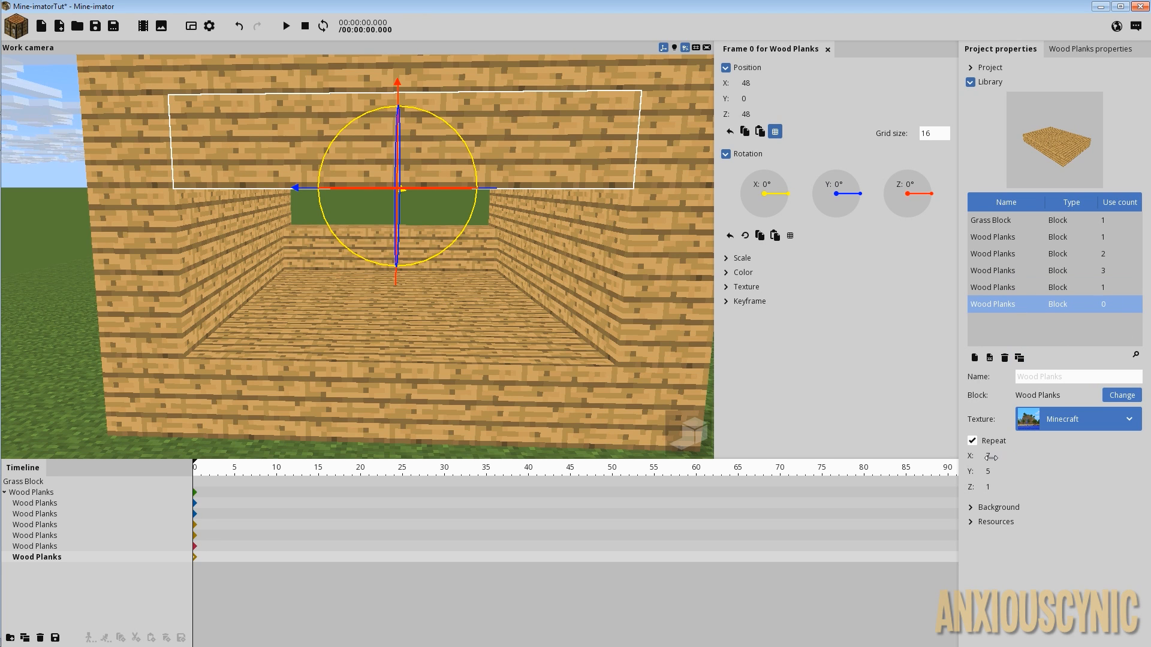
drag(990, 458, 1003, 490)
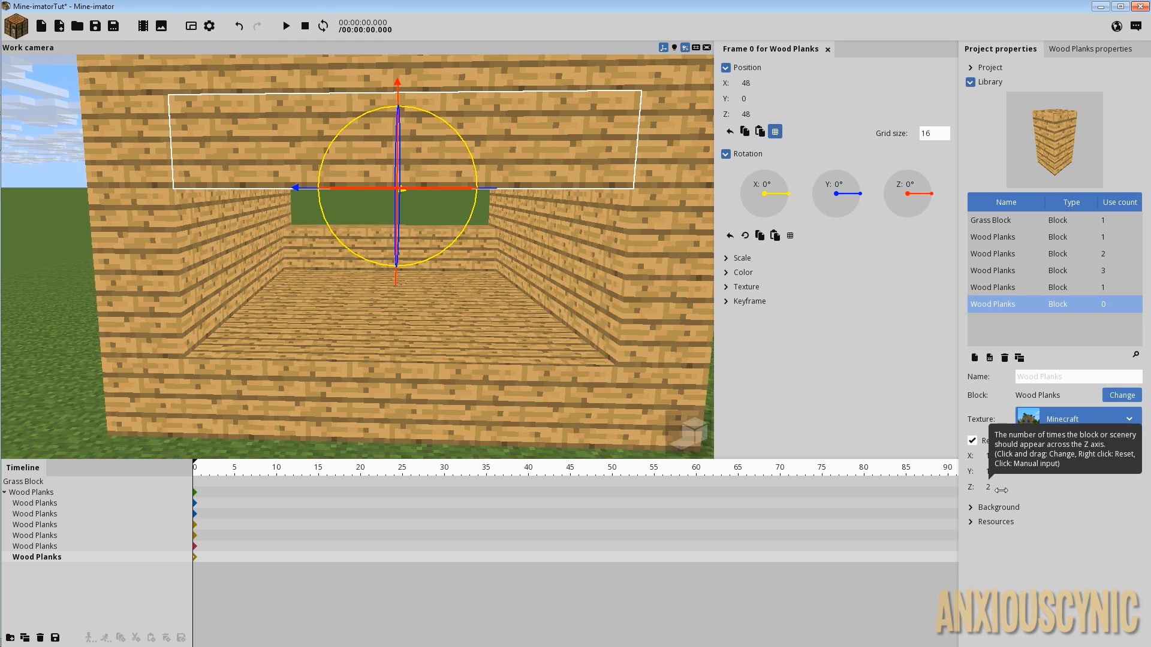
Add an instance of the two-high pillar item to the scene and parent it to the floor's Wood Planks object.
click(975, 357)
click(26, 569)
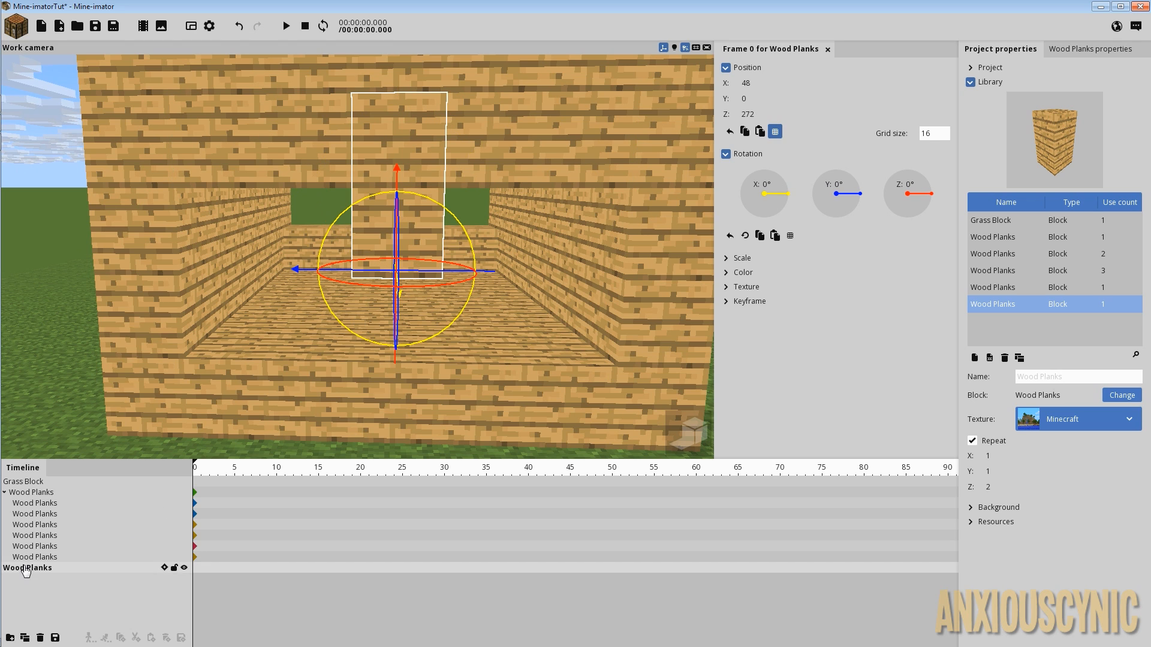
drag(31, 574, 33, 493)
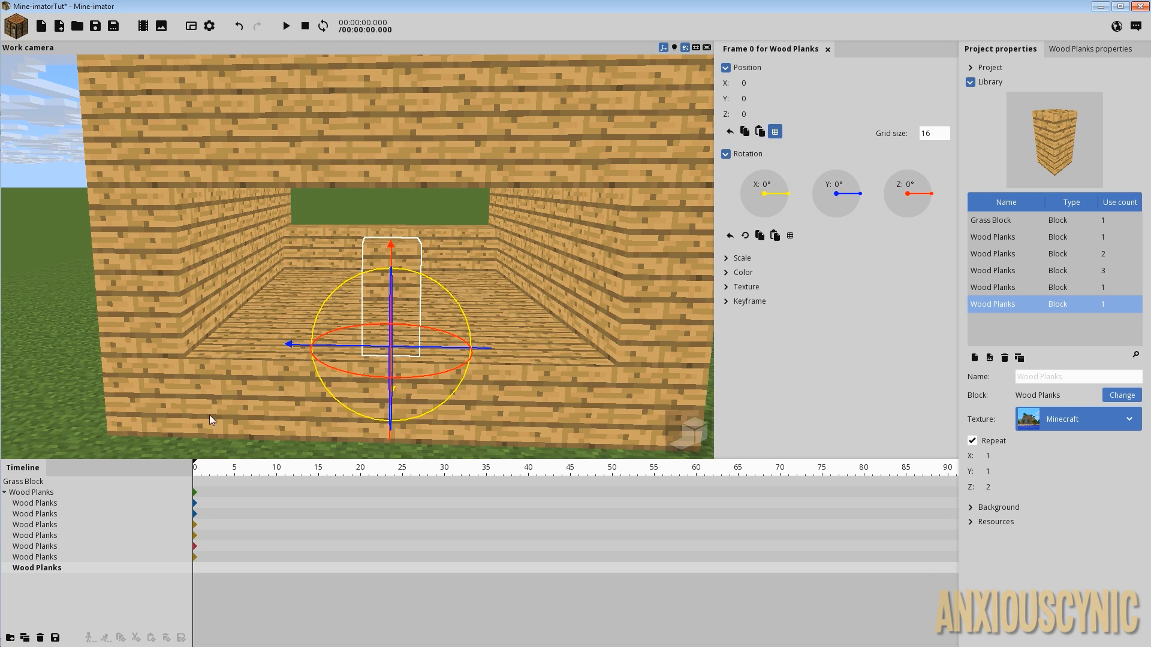
Place the pillar at X 48, Y 32, Z 16, then duplicate it and move the copy to Y -32.
drag(390, 249, 391, 193)
middle_drag(490, 266, 422, 306)
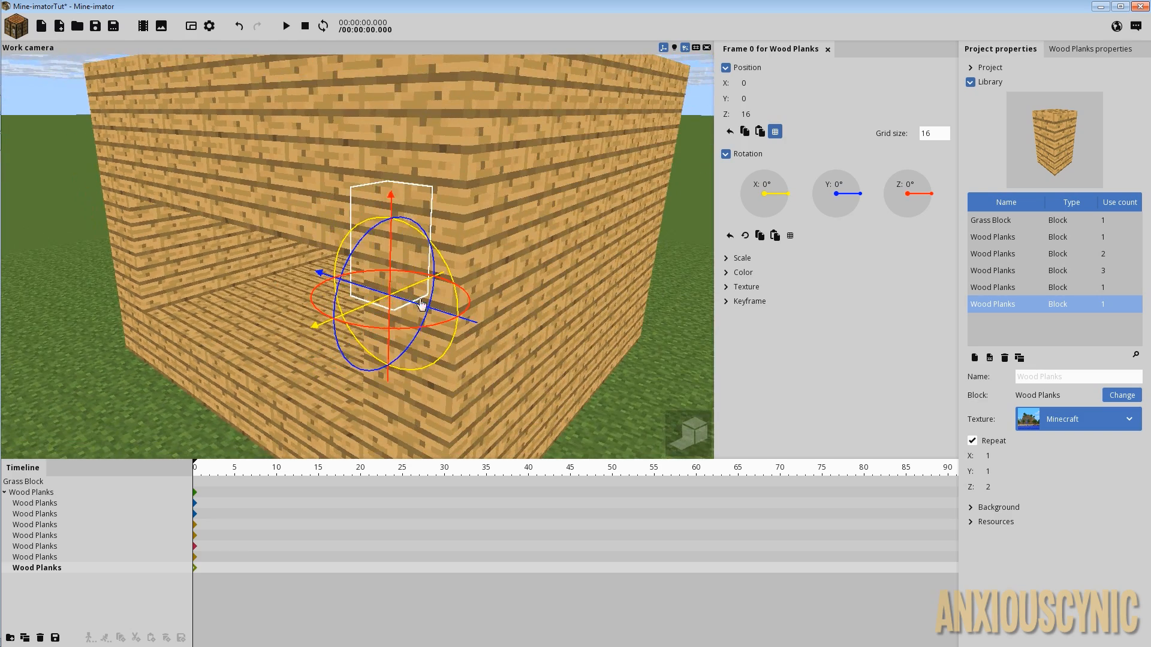
drag(322, 323, 239, 355)
middle_drag(239, 354, 368, 339)
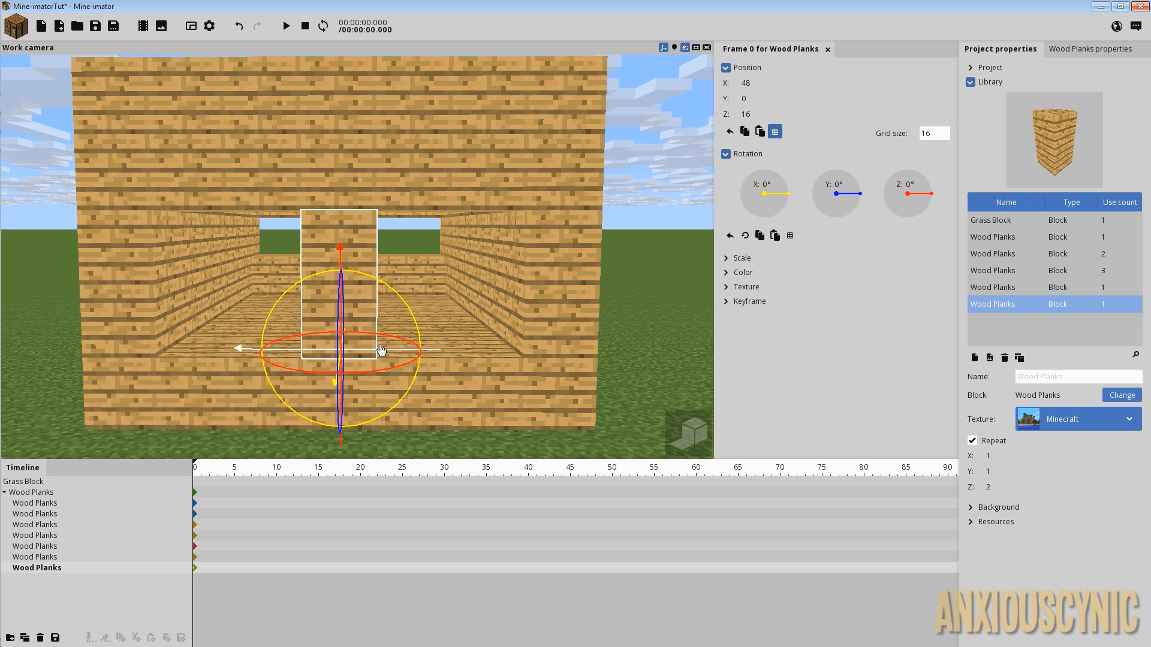
drag(384, 358, 264, 353)
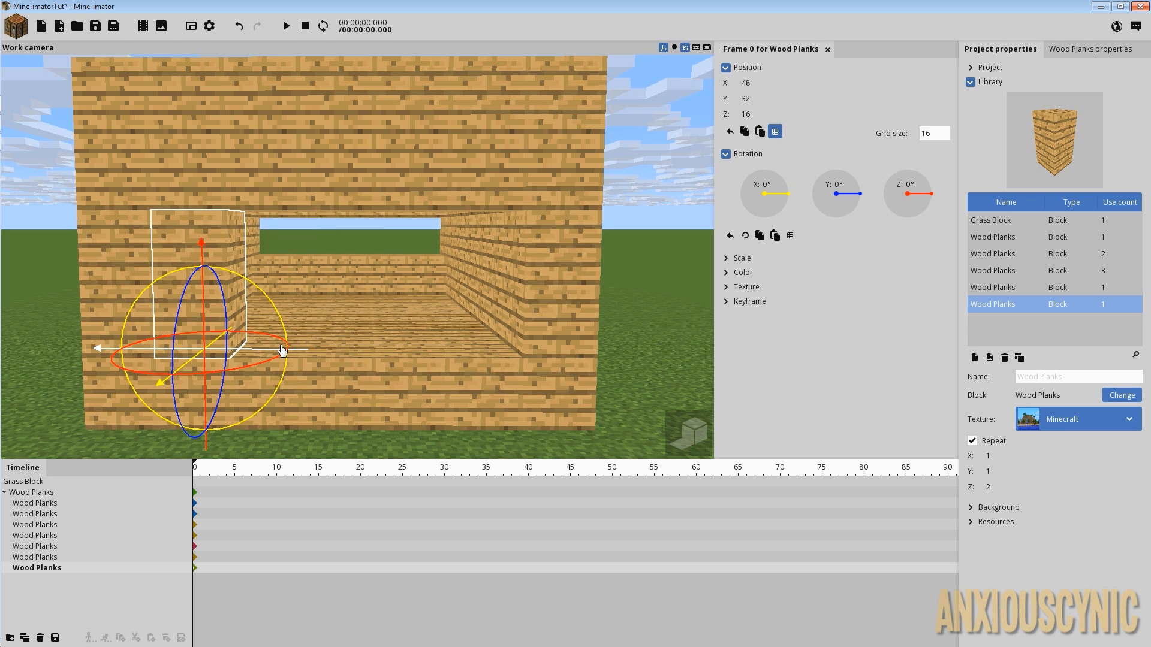
click(24, 638)
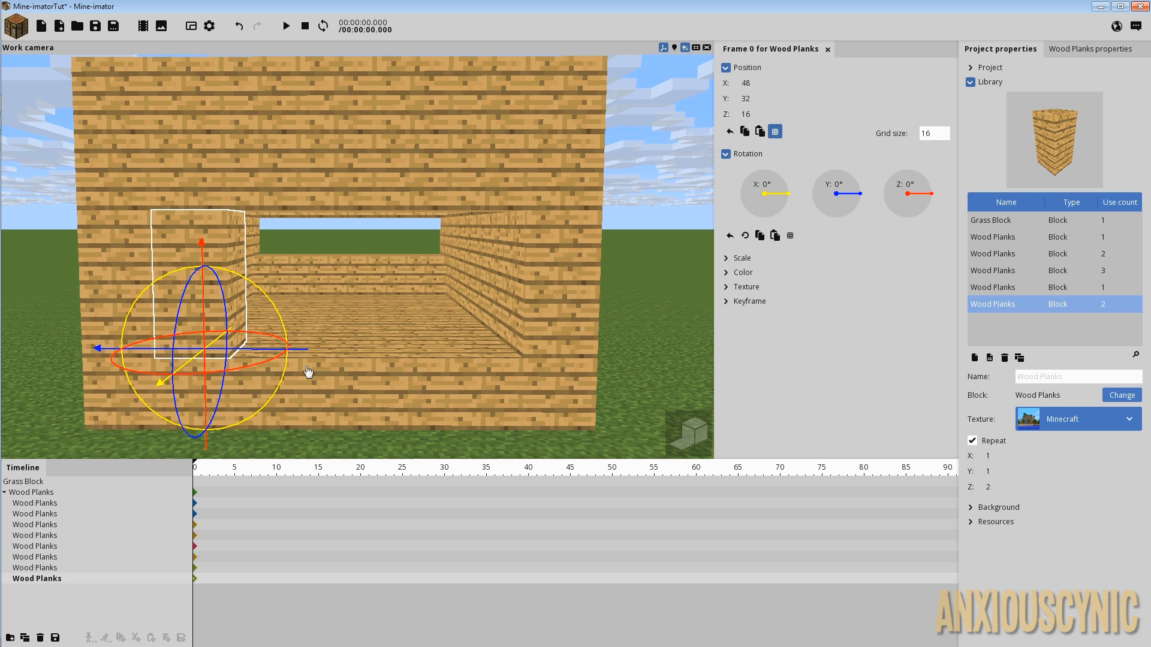
drag(255, 349, 506, 361)
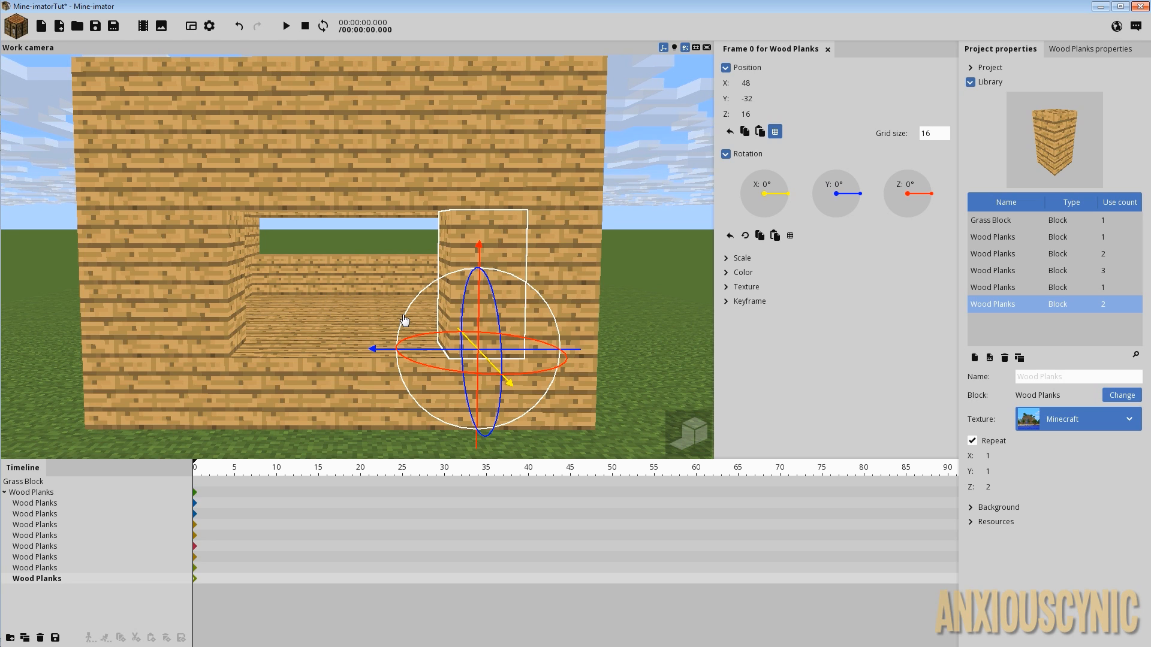
Create a single Wood Planks block and parent it to the floor's Wood Planks object.
click(15, 26)
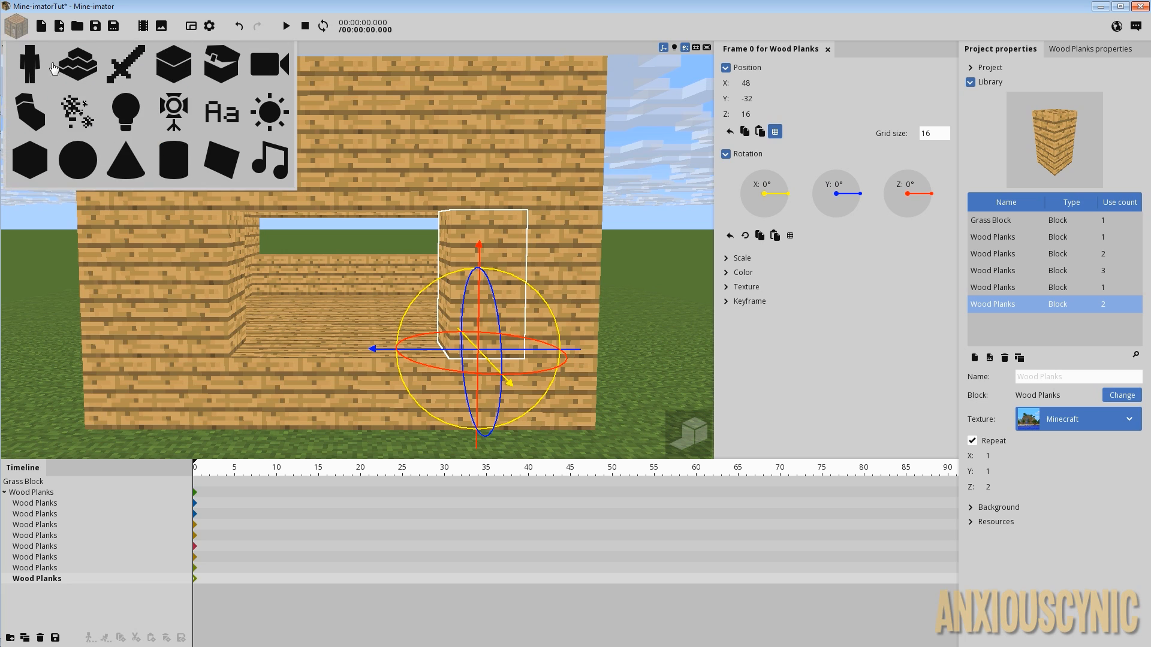
click(166, 66)
click(402, 367)
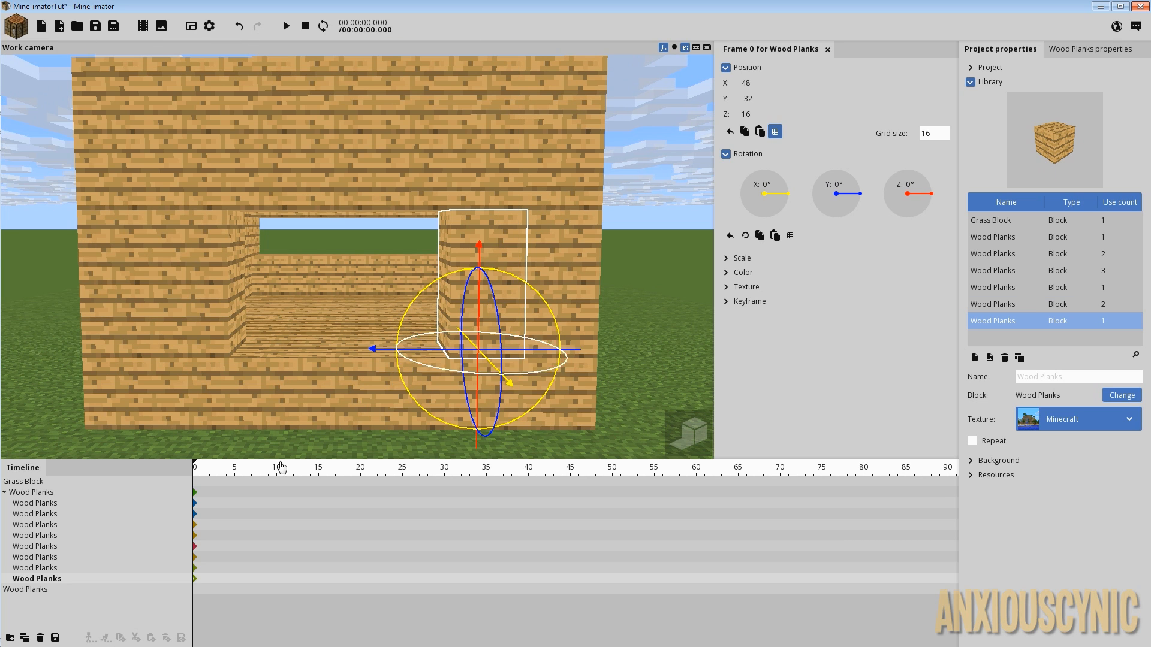
drag(27, 592, 53, 495)
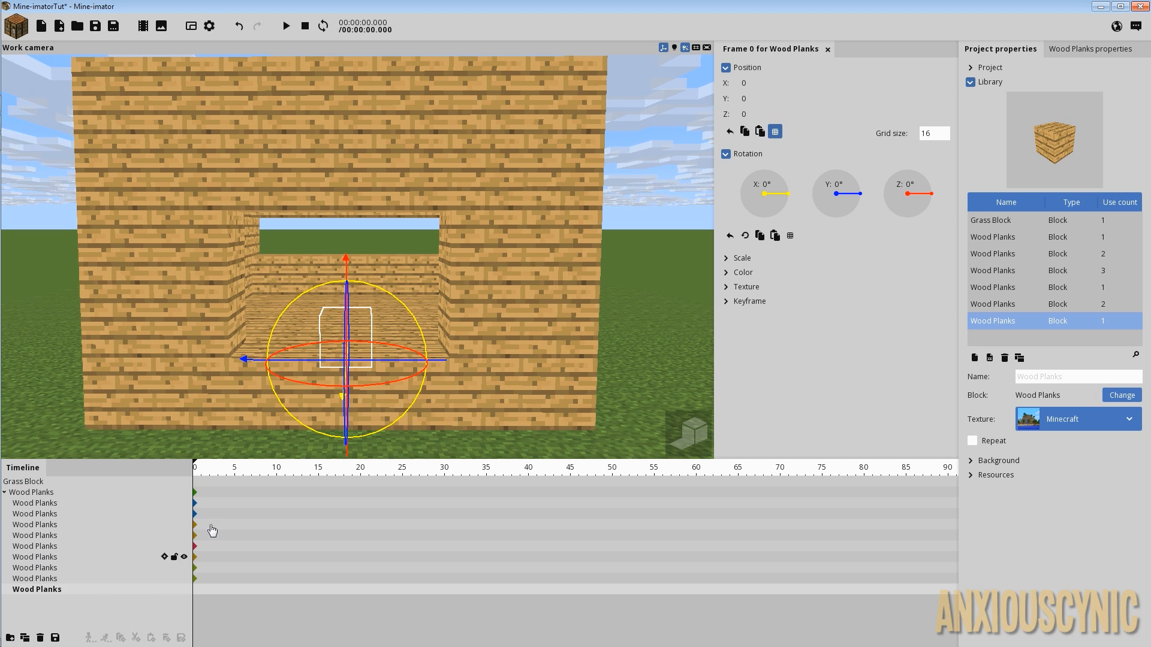
Place the single block beside one front pillar at X 48, Z 16, and duplicate it to Y 16, leaving a central door gap.
drag(352, 264, 346, 236)
middle_drag(365, 267, 363, 317)
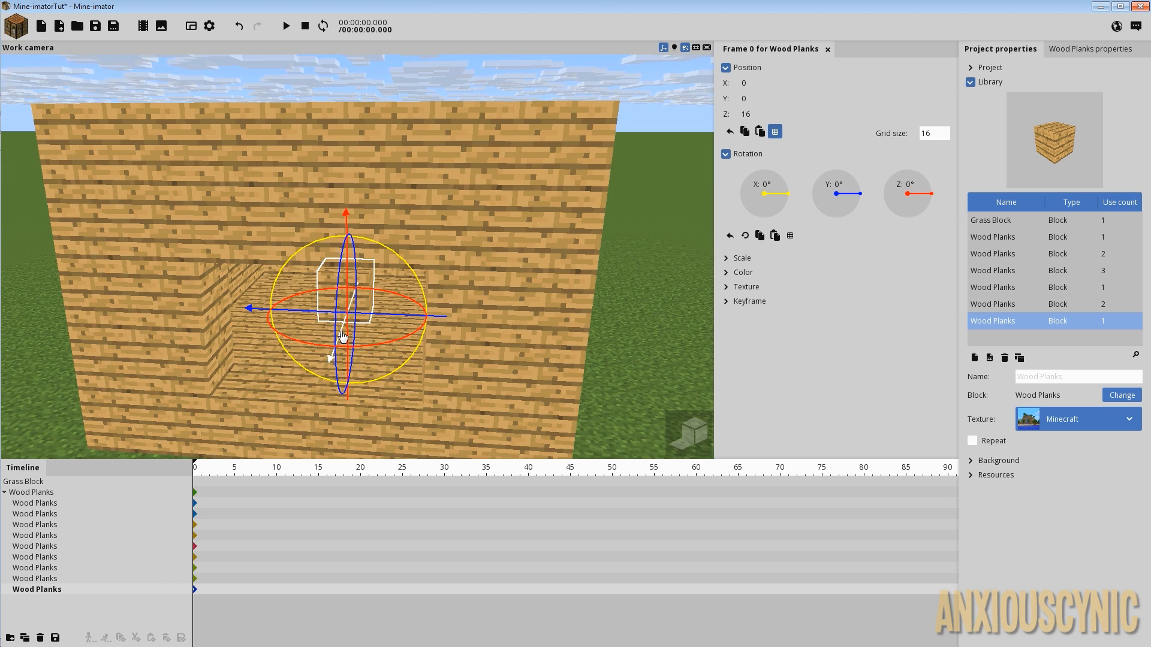
drag(339, 338, 305, 406)
click(28, 636)
right_drag(305, 405, 474, 326)
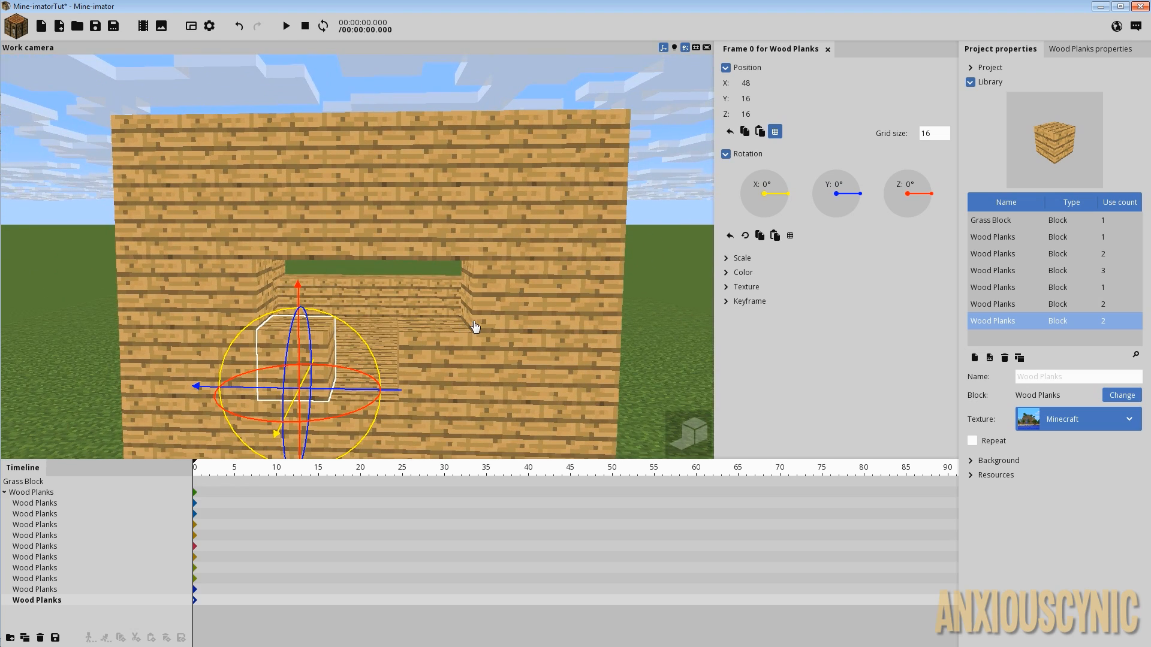
right_drag(502, 223, 503, 224)
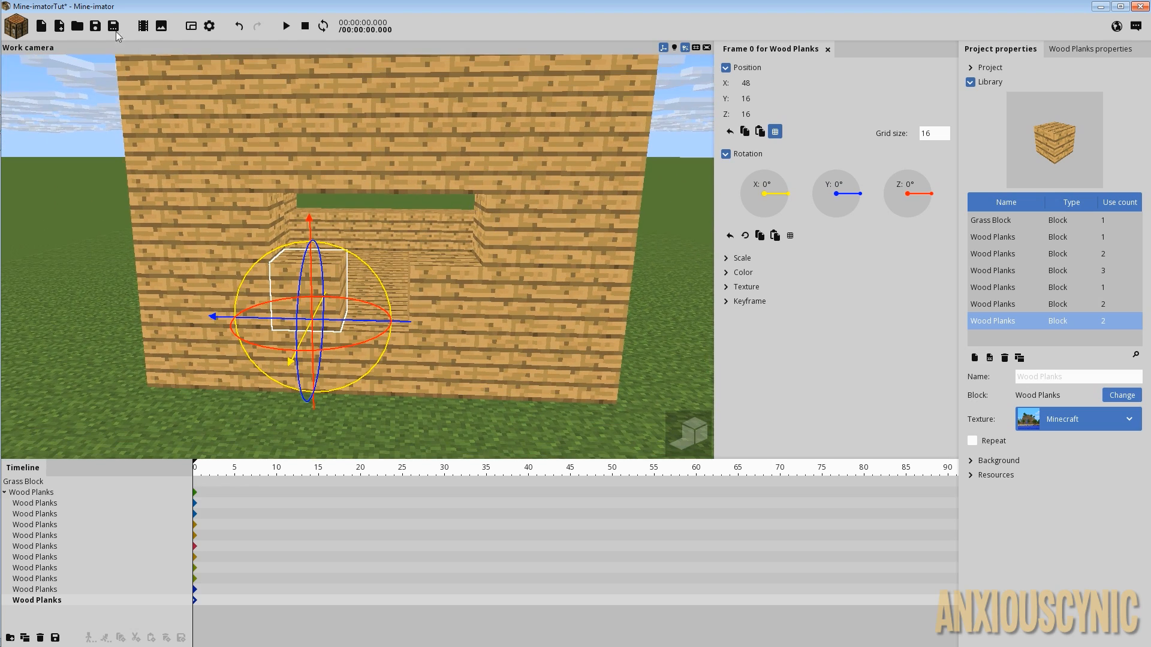
Create a Glass block after comparing it with Glass pane, and parent it to the floor's Wood Planks object.
click(26, 32)
click(174, 64)
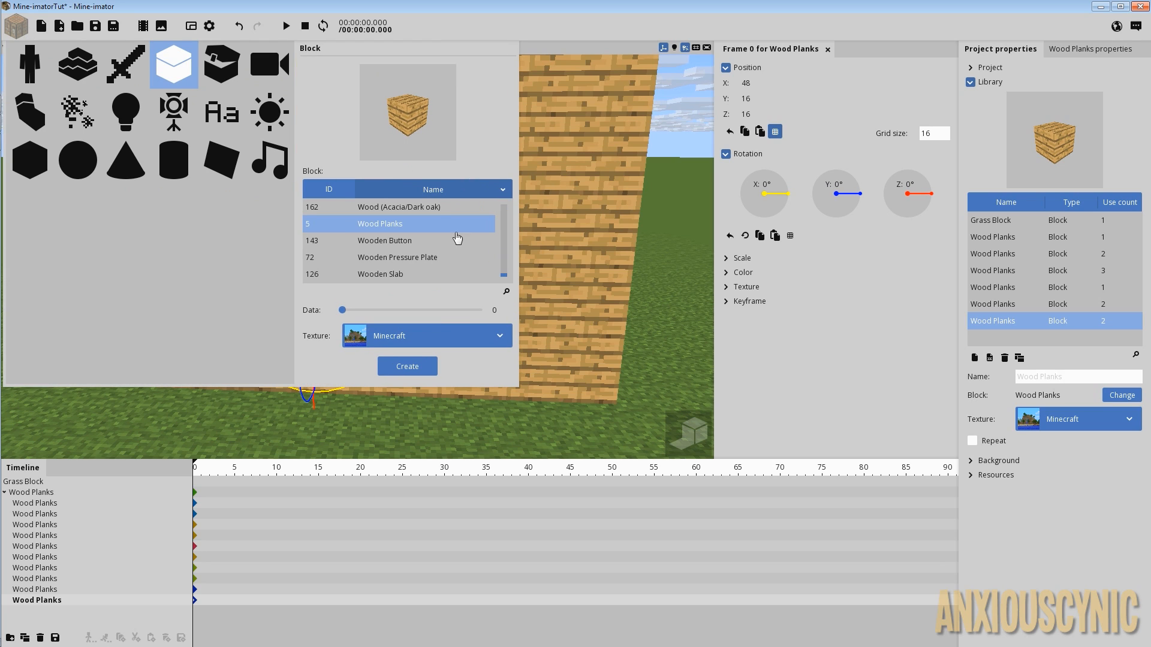
scroll(384, 240, up, 10)
click(369, 209)
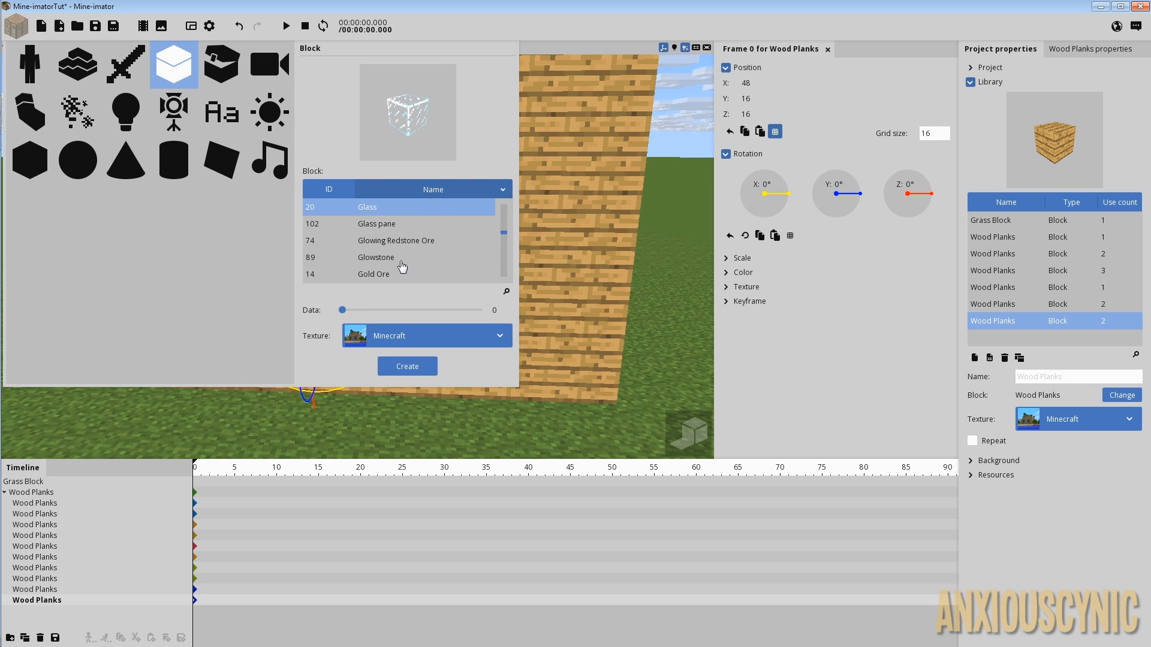
drag(406, 313, 321, 316)
click(385, 225)
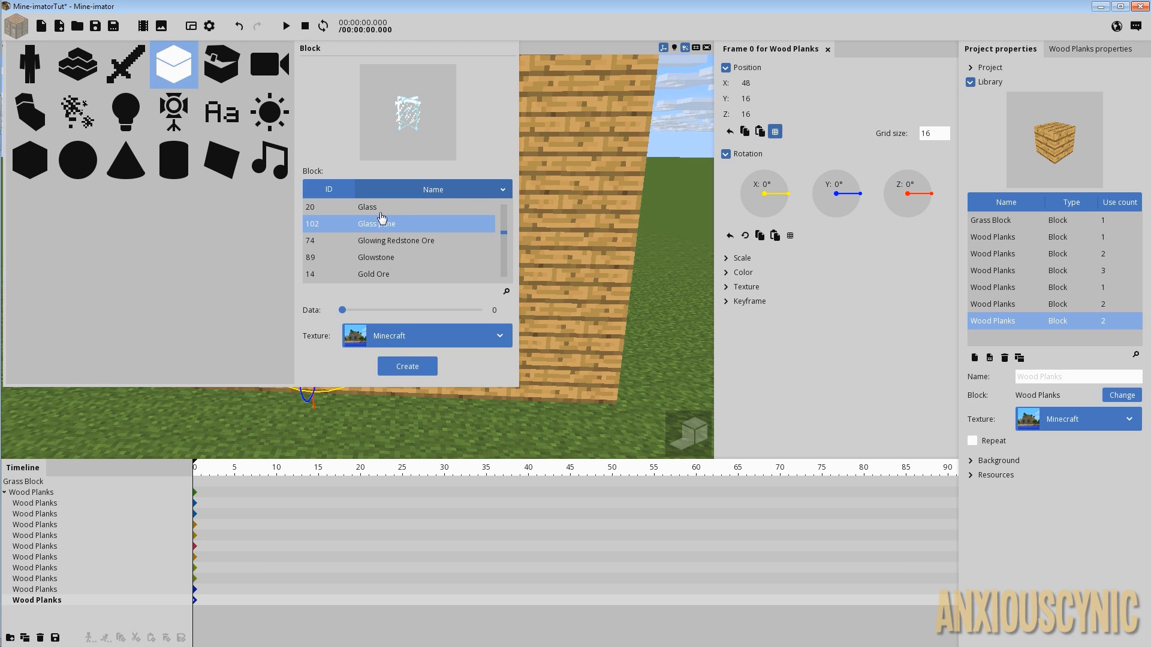
mouse_move(417, 118)
mouse_down()
mouse_move(402, 109)
mouse_move(423, 123)
mouse_move(432, 165)
mouse_move(447, 105)
mouse_move(439, 114)
mouse_up()
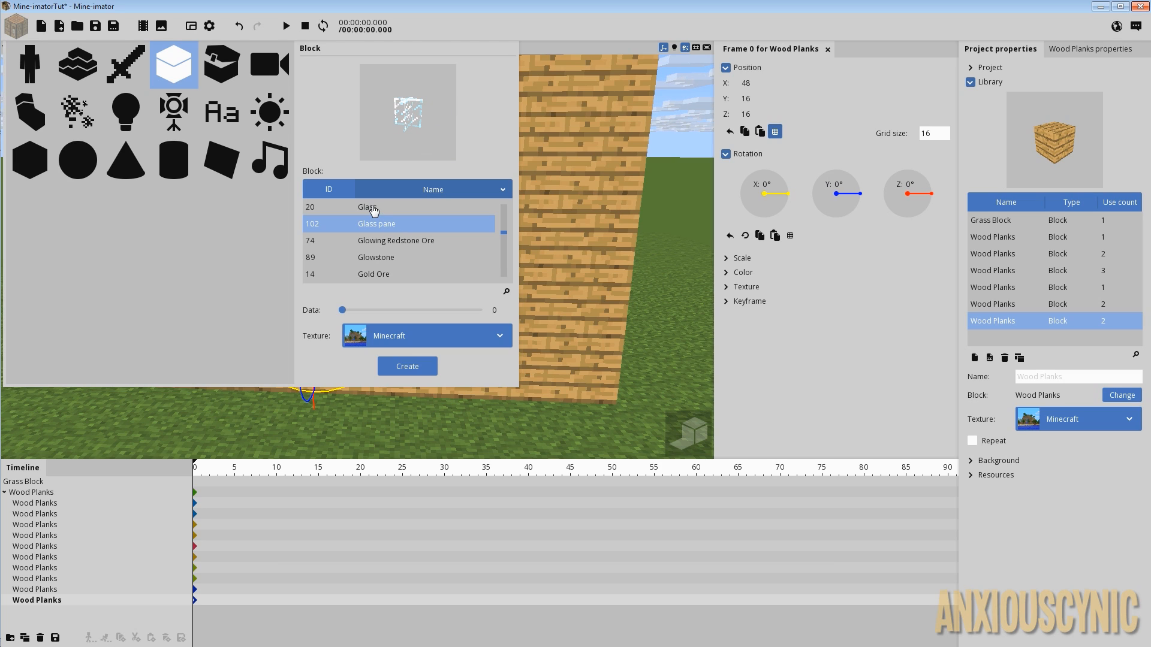
click(373, 210)
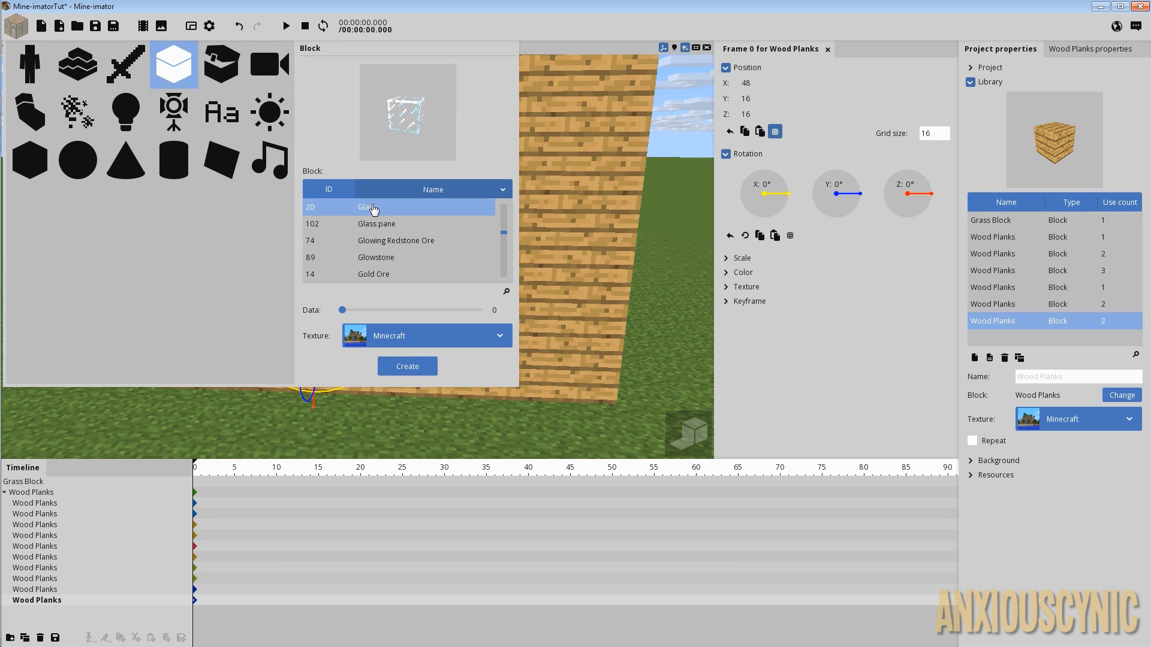
click(402, 364)
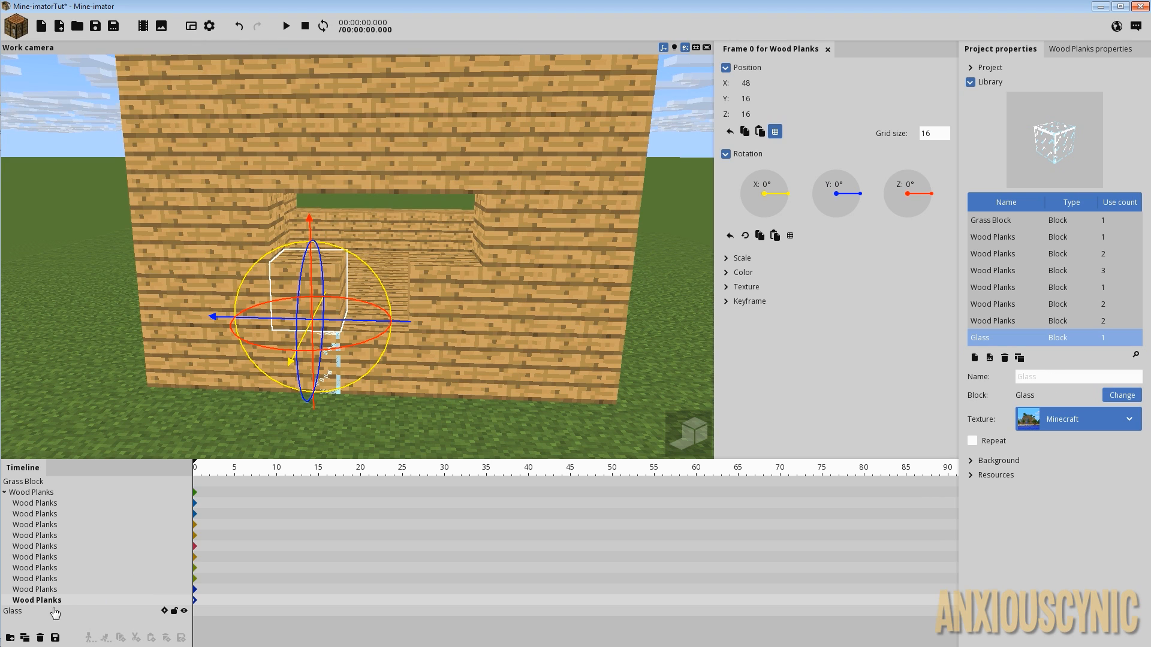
drag(24, 616, 48, 493)
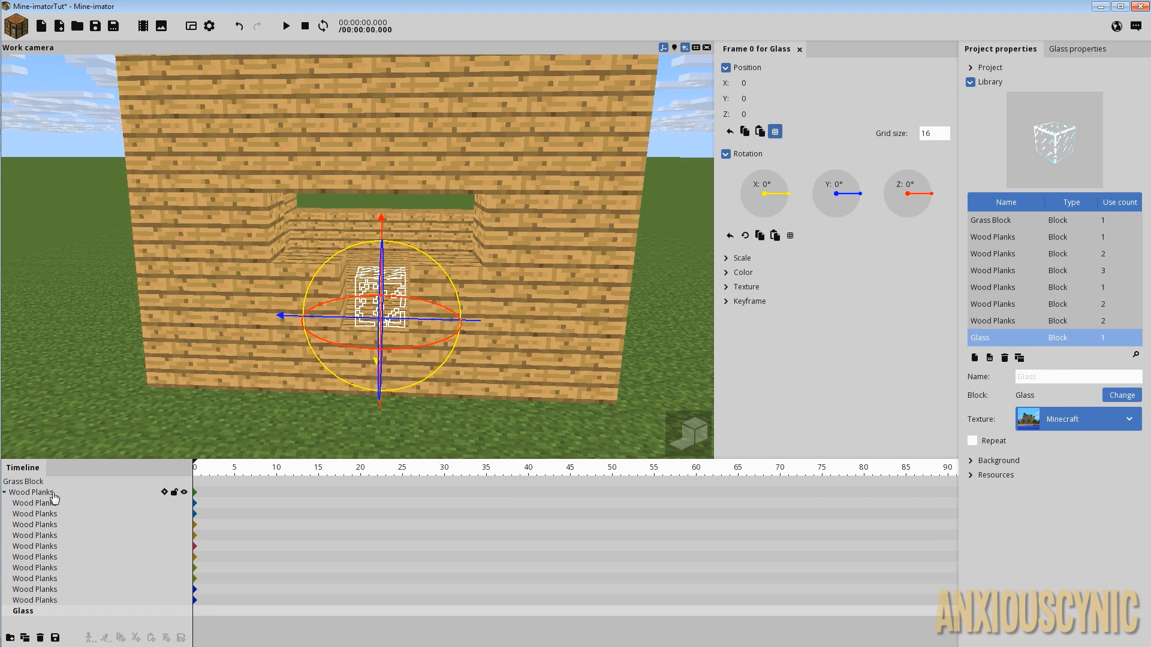
Position the Glass block in the front wall's window opening at X 48, Y 16, Z 32.
drag(527, 306, 504, 299)
drag(382, 224, 382, 128)
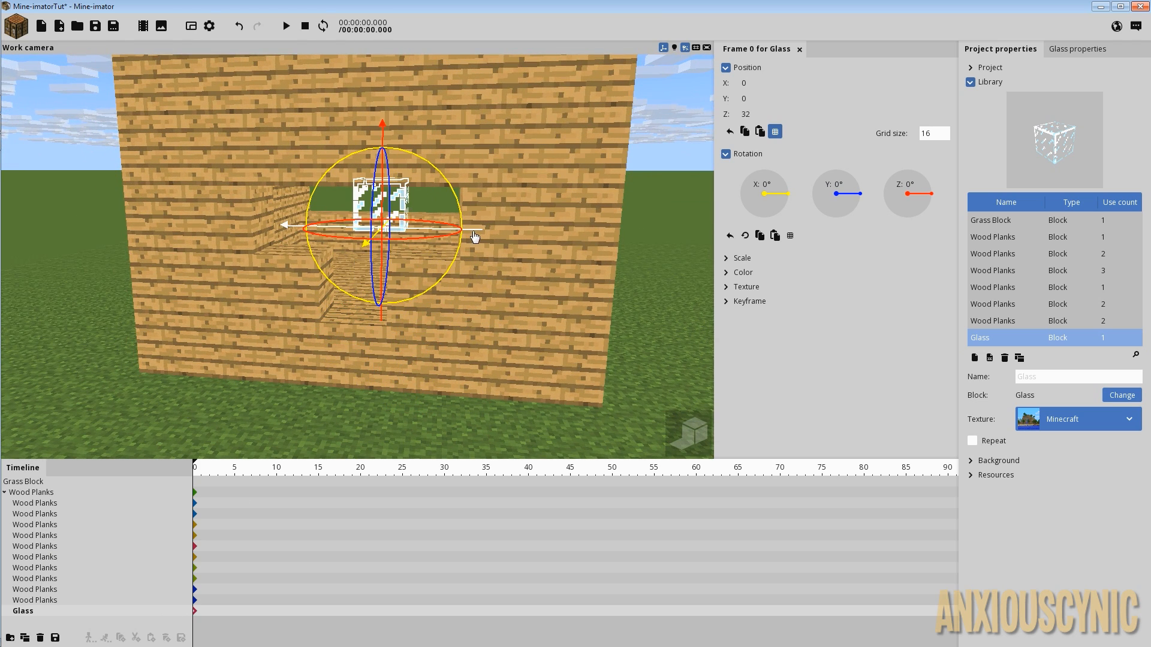
drag(477, 240, 434, 240)
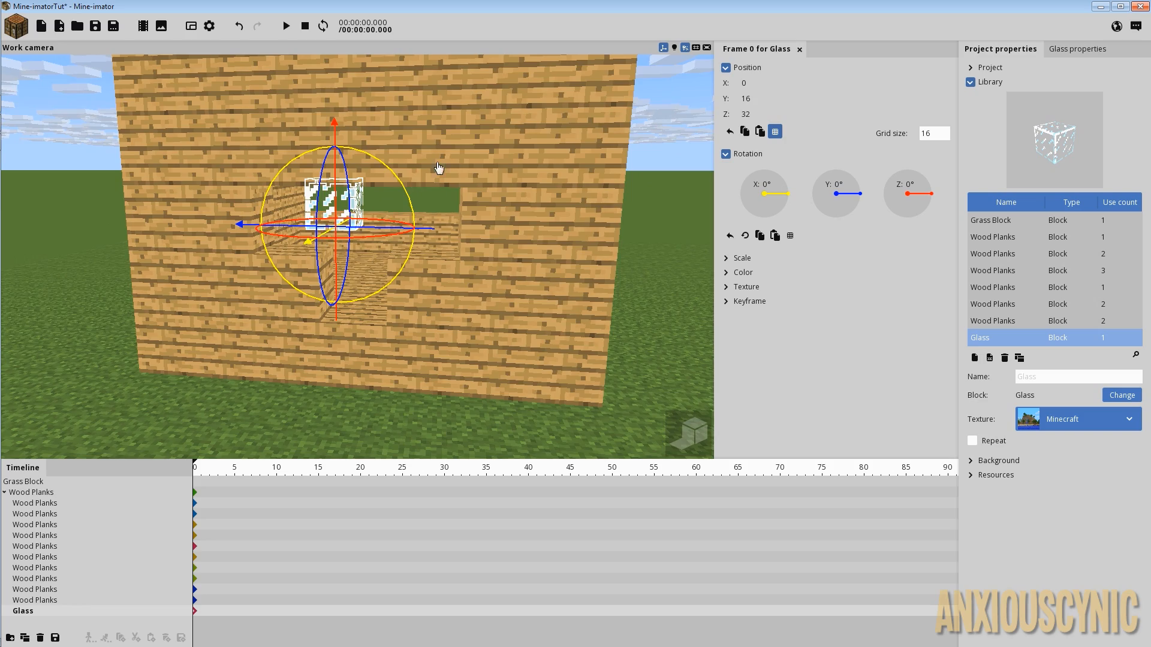
middle_drag(324, 240, 299, 258)
drag(273, 246, 201, 284)
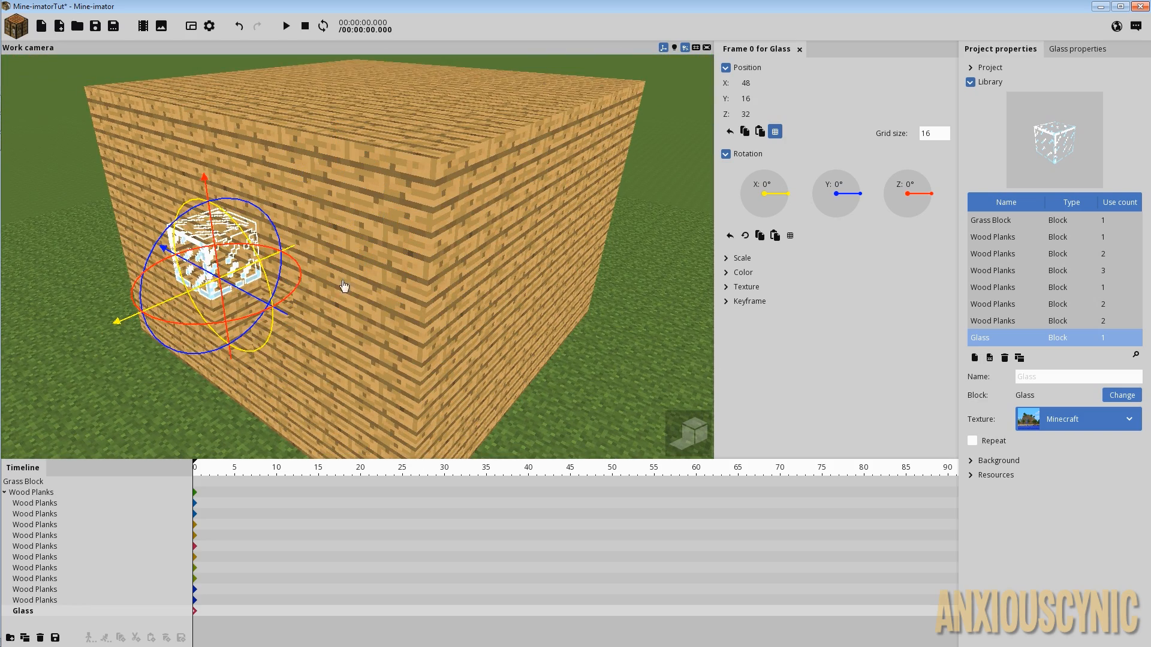
Duplicate the Glass block and move the copy to Y -16 in the front wall's window opening.
drag(344, 288, 418, 237)
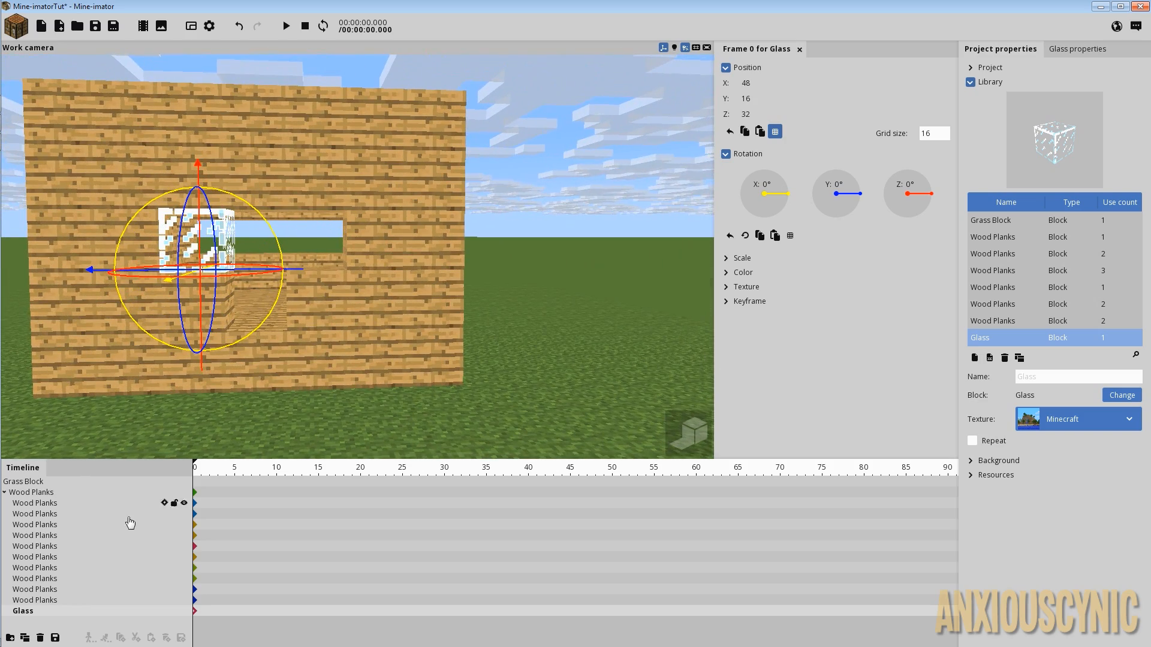
click(25, 638)
drag(302, 269, 408, 270)
drag(478, 234, 422, 279)
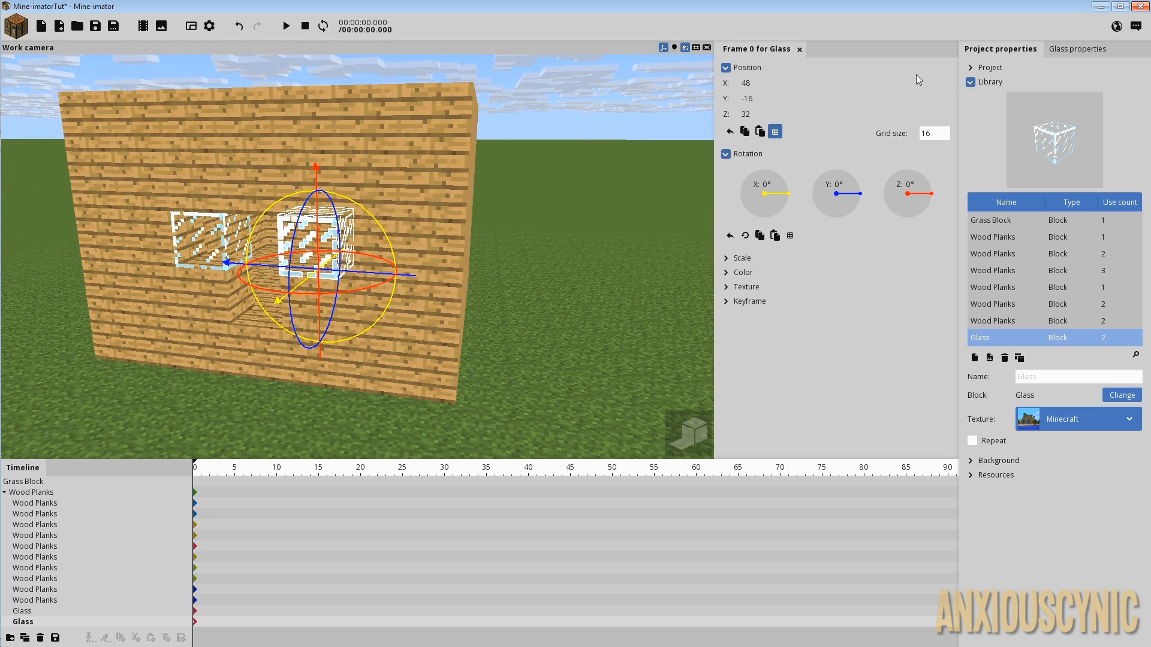
Duplicate the Glass block template in the project library.
click(1034, 304)
click(1009, 339)
click(1019, 359)
scroll(1124, 283, down, 1)
click(1114, 336)
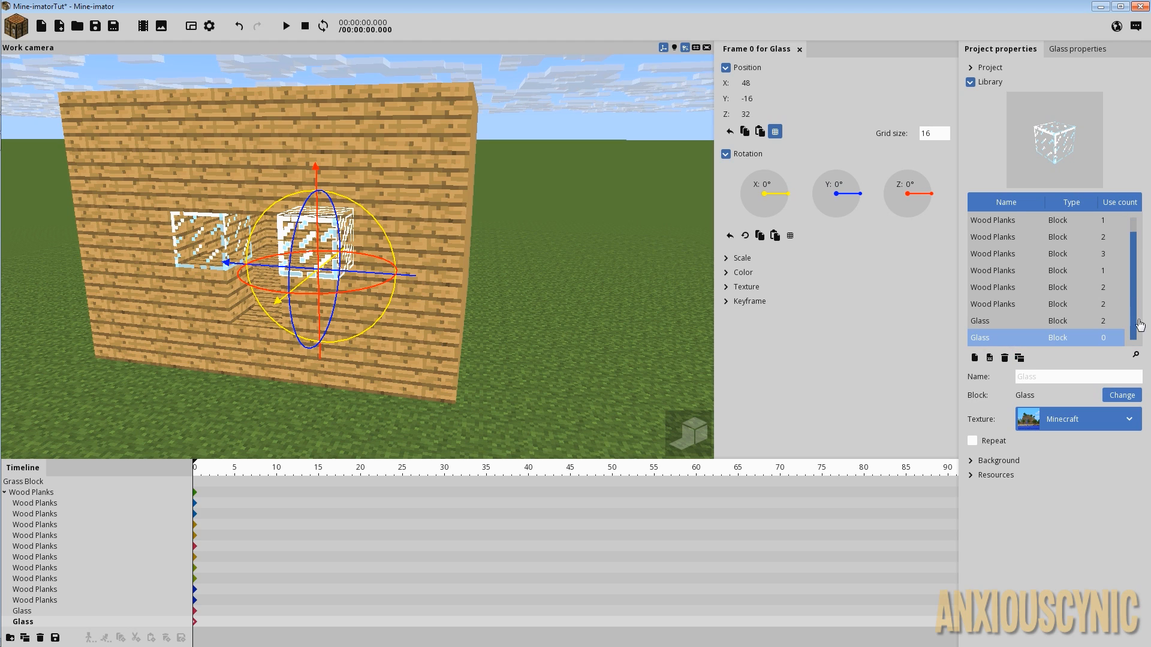
Enable repeat on the copied Glass template, add an instance to the timeline, and set the repeat to X 1, Y 4.
click(995, 442)
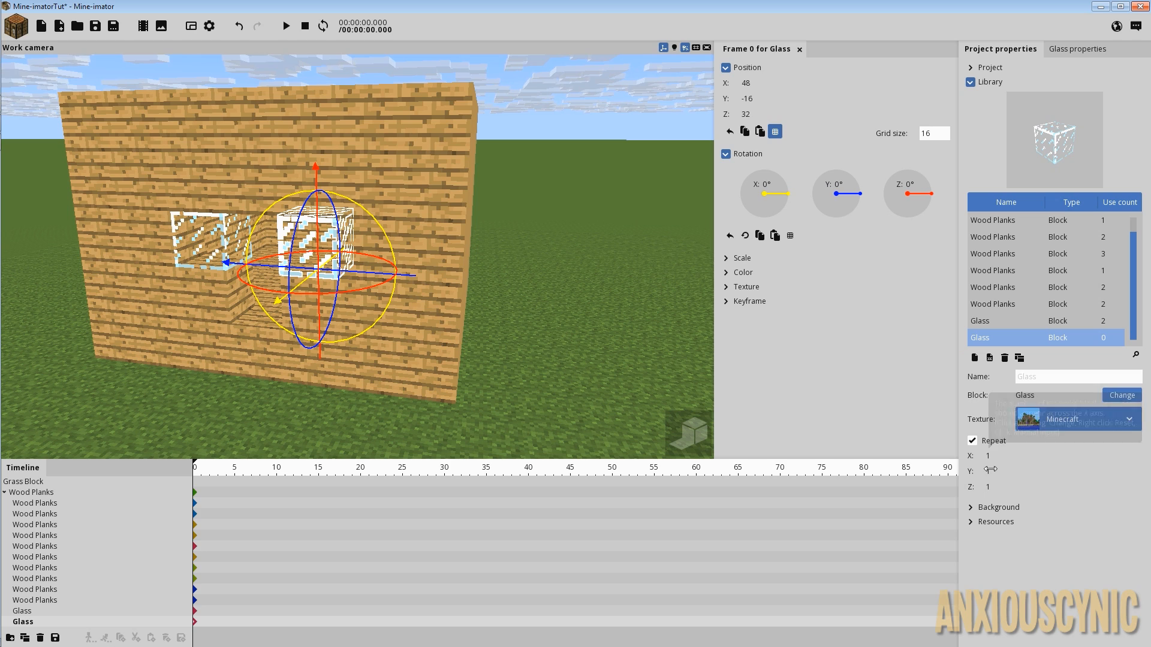
drag(989, 472, 1018, 460)
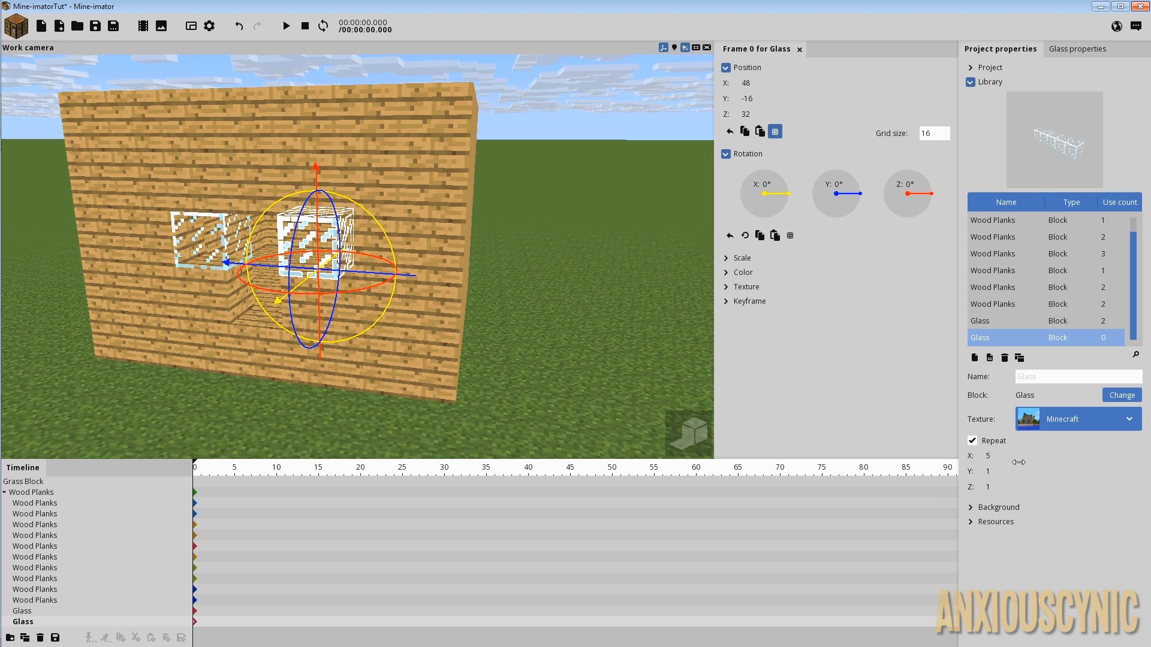
click(990, 358)
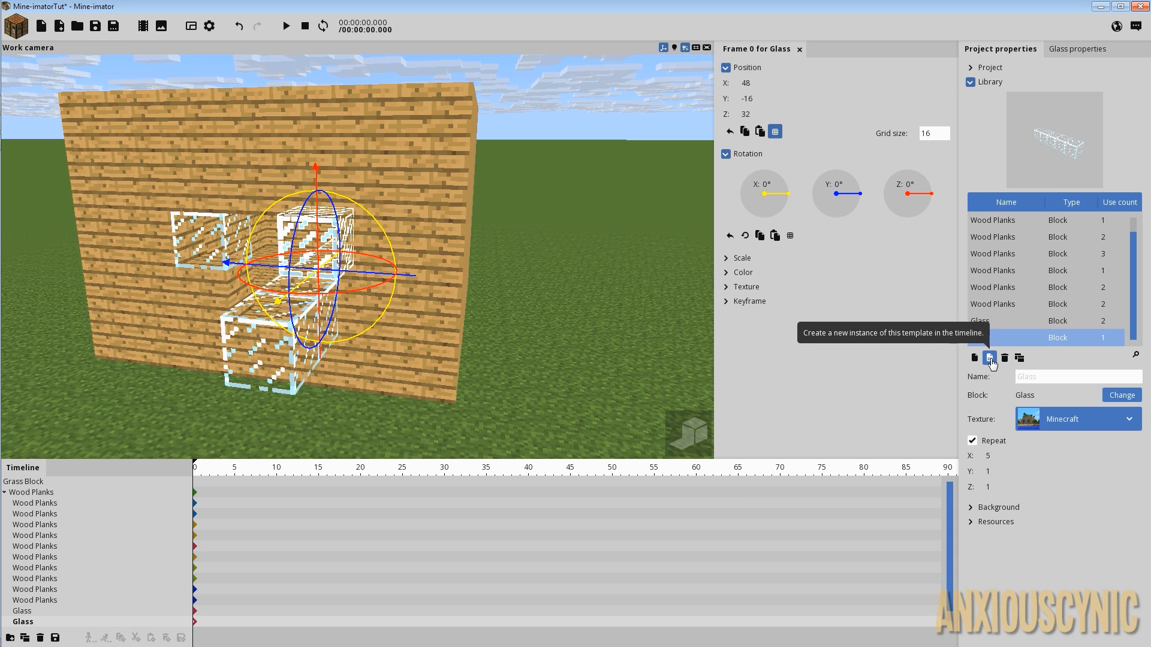
drag(520, 323, 641, 410)
mouse_move(999, 453)
mouse_down()
mouse_move(995, 469)
mouse_move(1011, 472)
mouse_up()
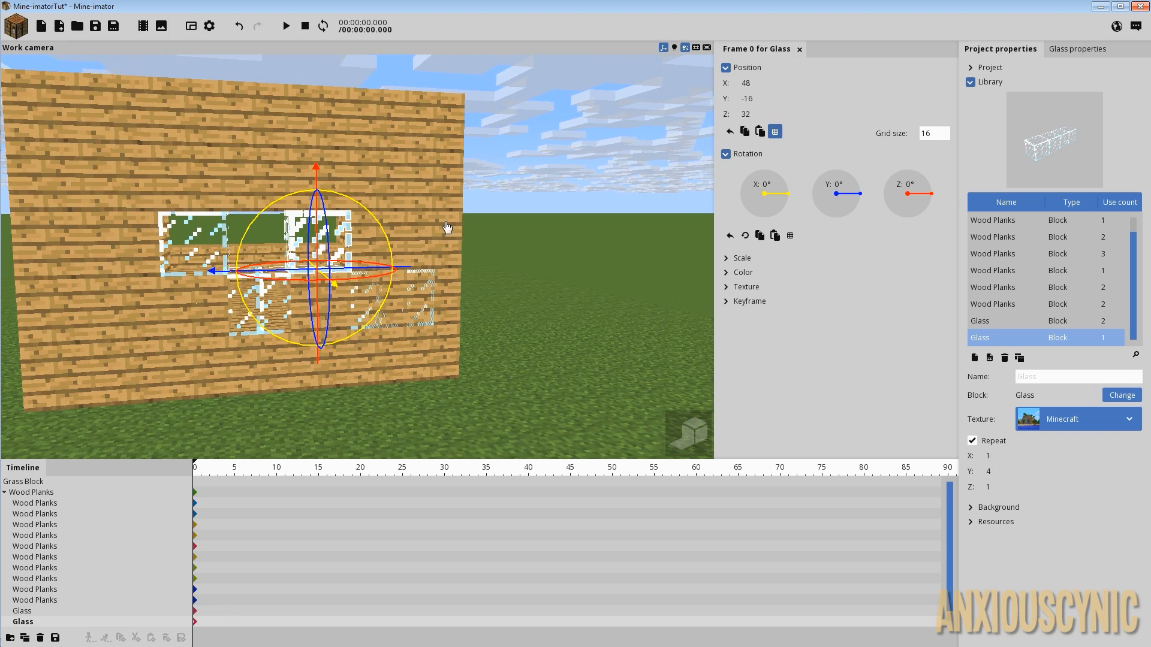
Parent the new repeated Glass row to the floor's Wood Planks object.
drag(447, 226, 652, 280)
key(ctrl+z)
click(74, 612)
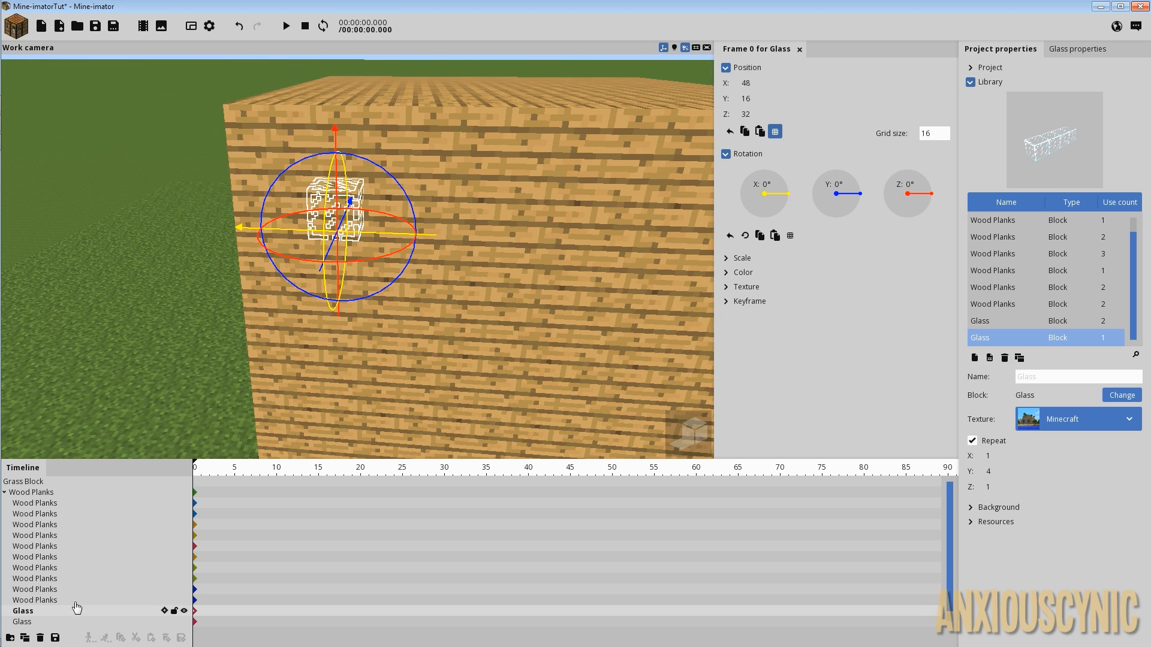
scroll(72, 607, down, 1)
click(26, 620)
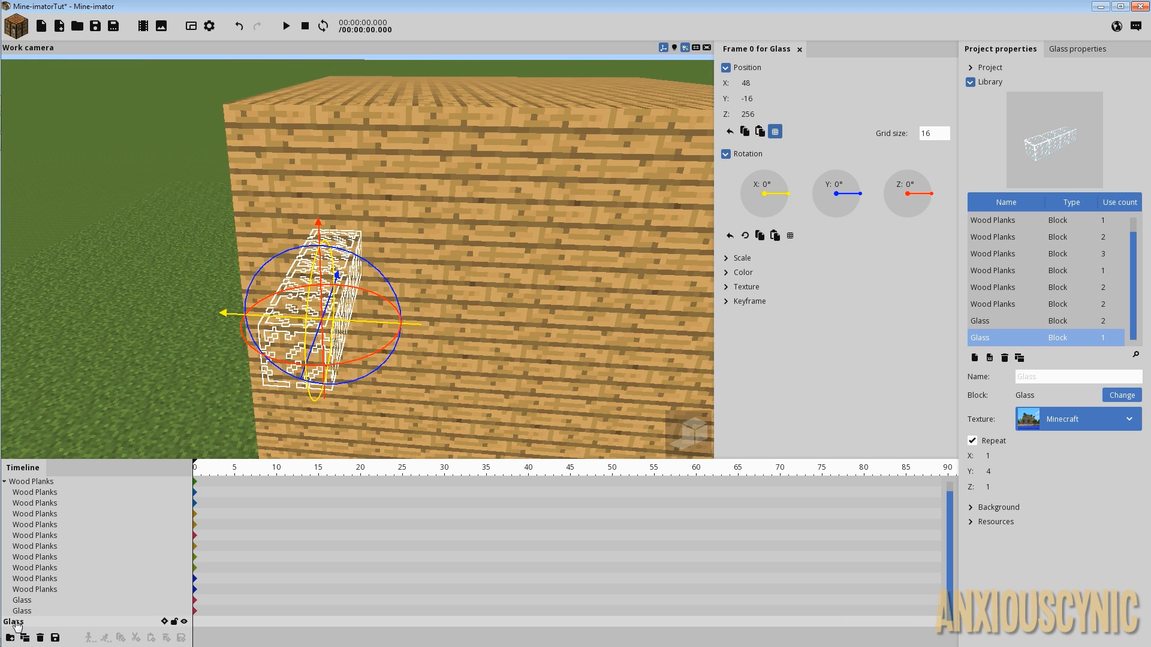
drag(16, 625, 37, 494)
click(25, 507)
scroll(43, 557, down, 1)
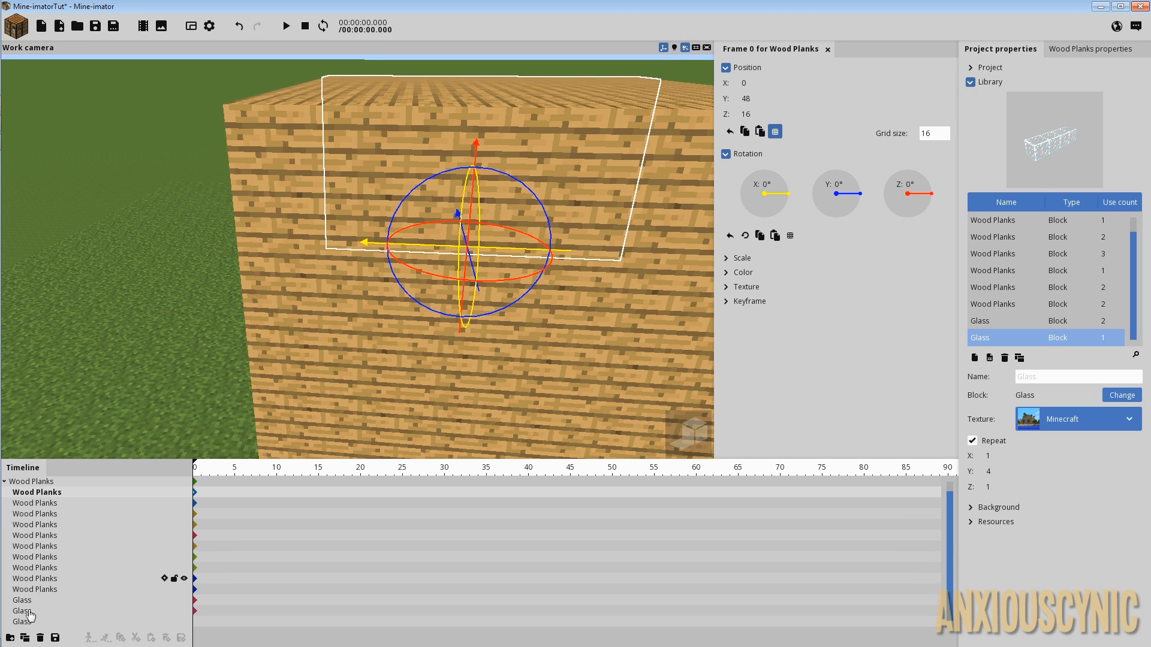
click(24, 624)
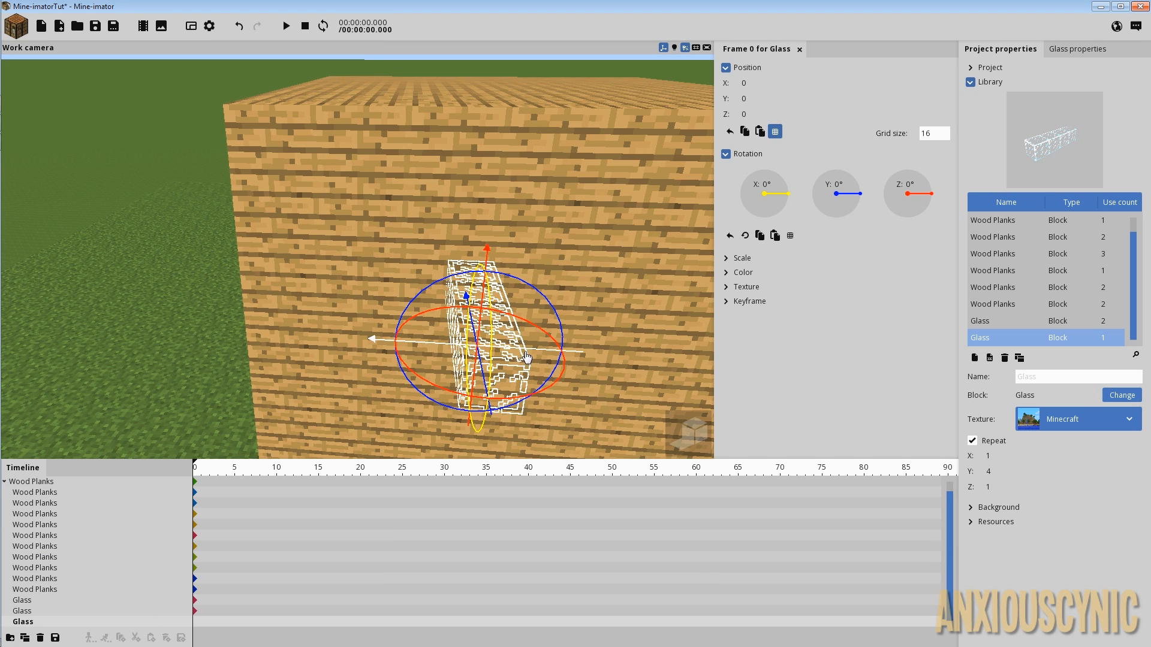
Position the Glass row in the back wall's window opening at X -48, Y 0, Z 32.
drag(527, 357, 601, 351)
drag(583, 205, 441, 197)
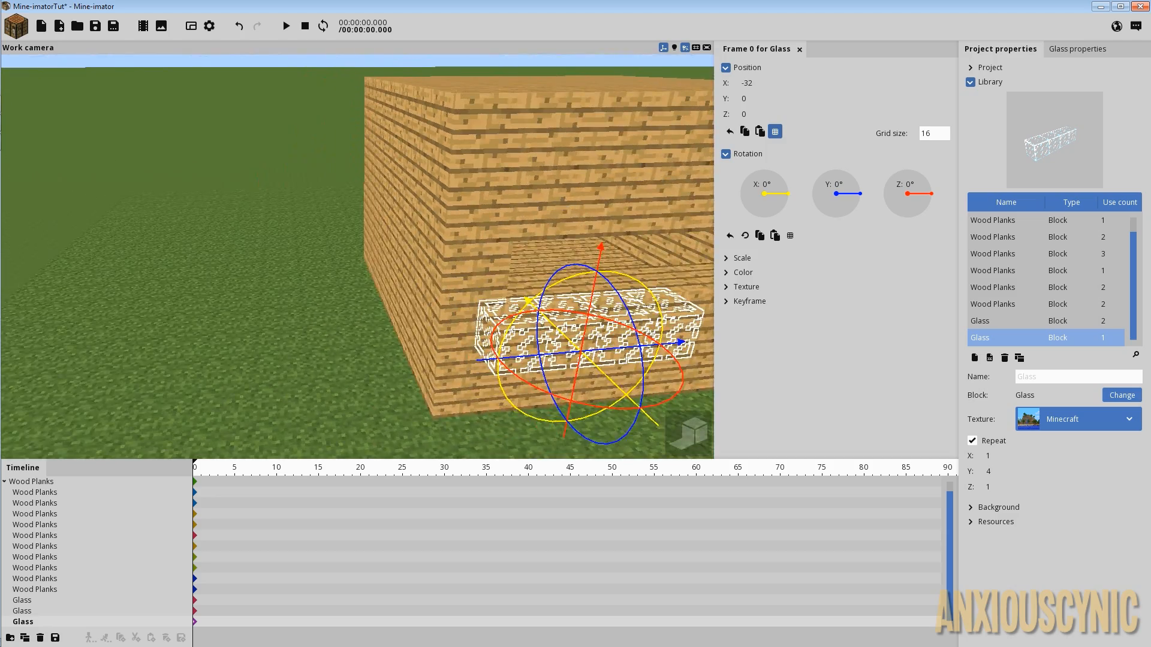
drag(527, 243, 623, 269)
drag(473, 341, 517, 349)
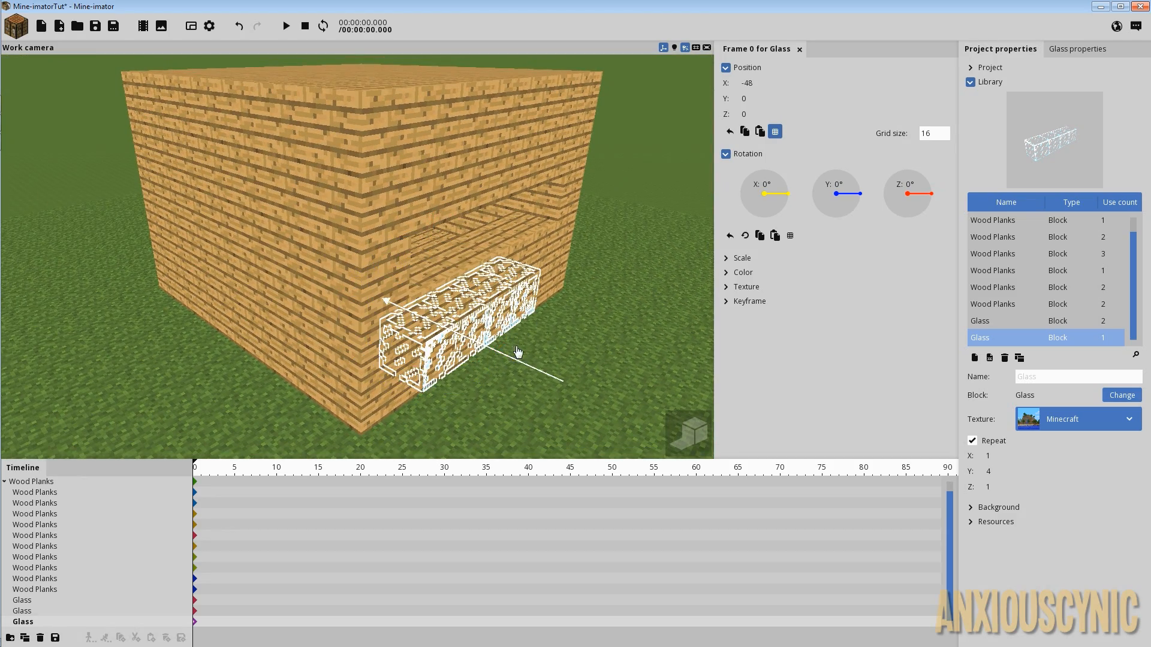
drag(477, 258, 478, 174)
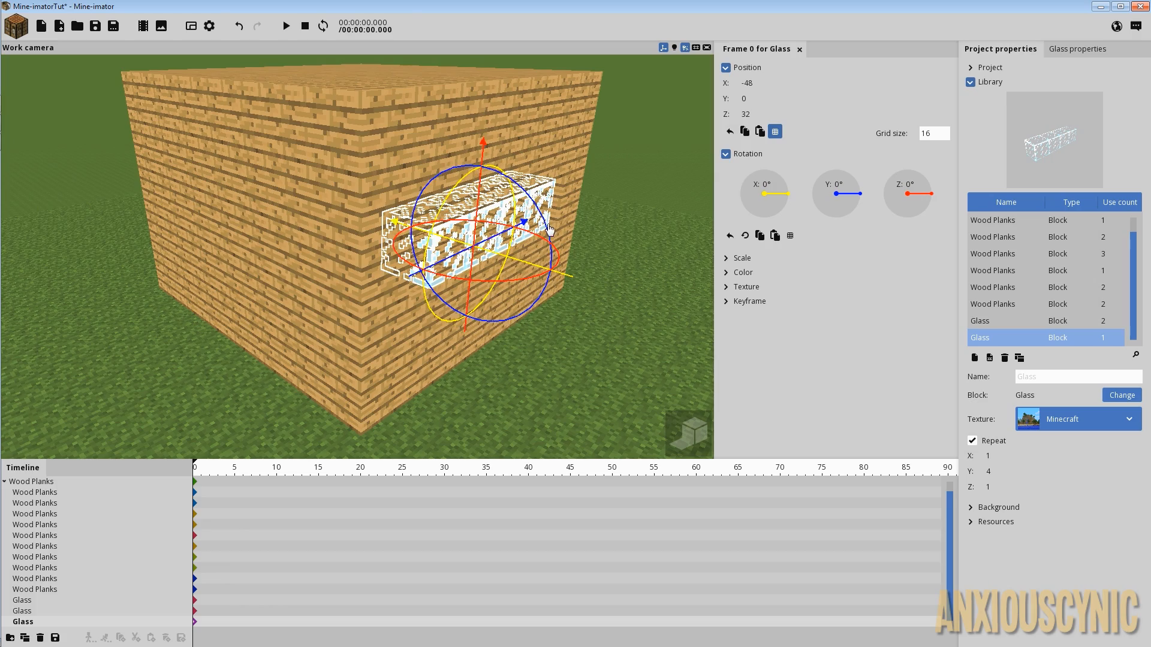
drag(586, 216, 453, 181)
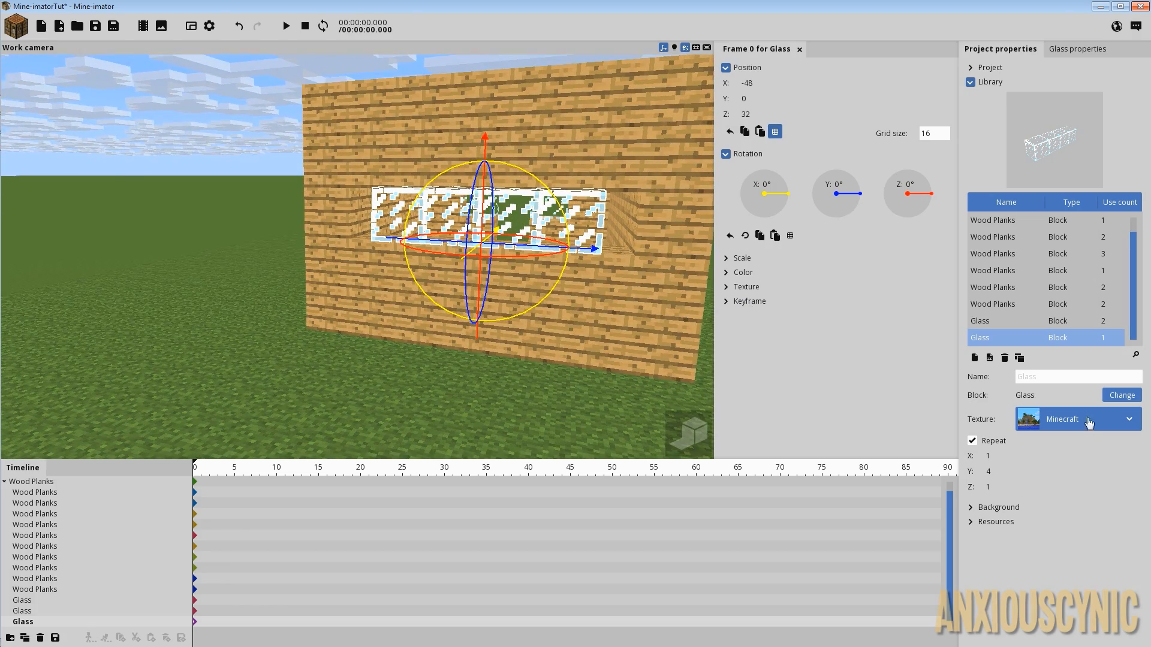
Extend the back window's Glass row to a Y repeat of 5 and view the house from the back and front.
drag(994, 474, 998, 473)
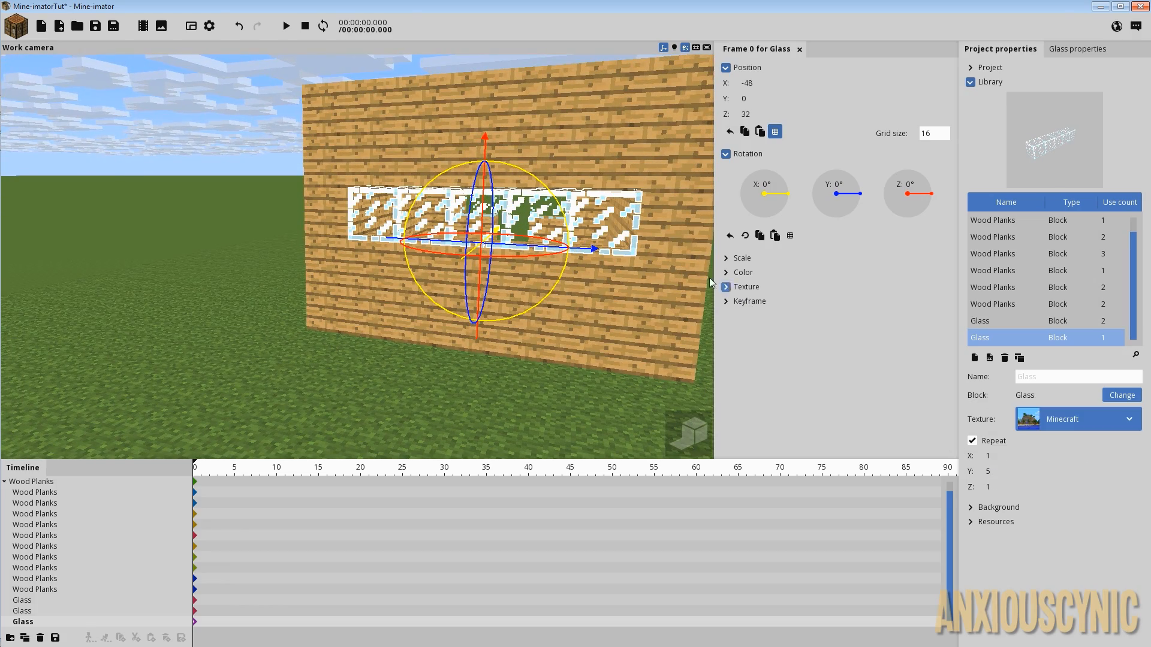
drag(648, 248, 689, 241)
click(387, 318)
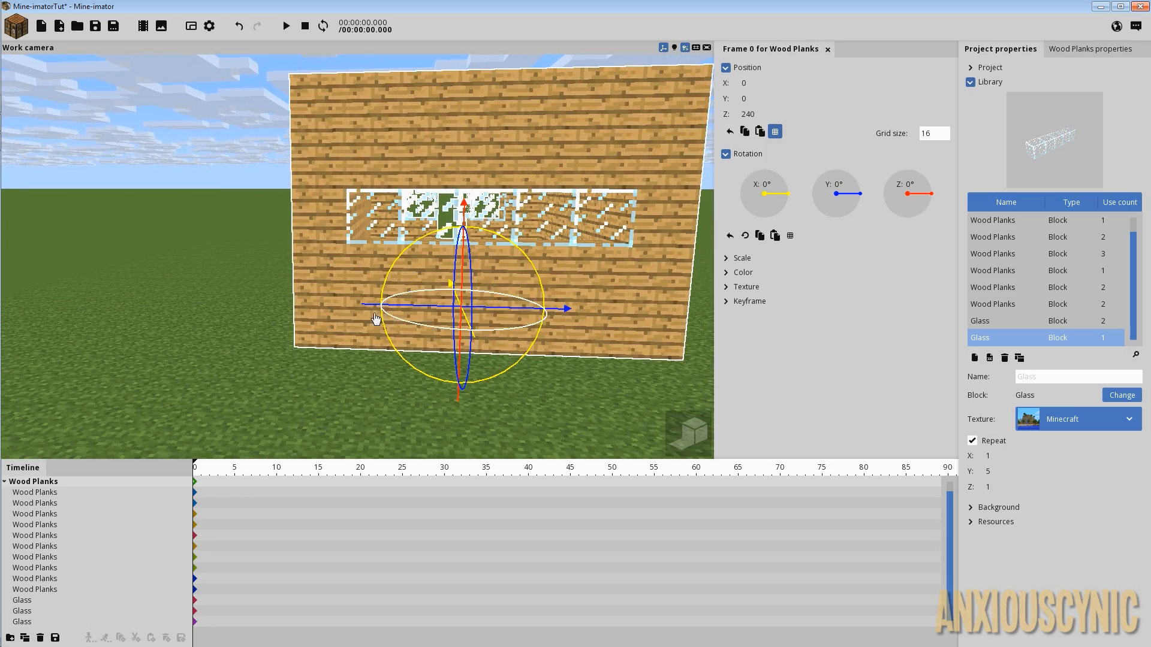
drag(376, 320, 670, 322)
drag(305, 287, 307, 286)
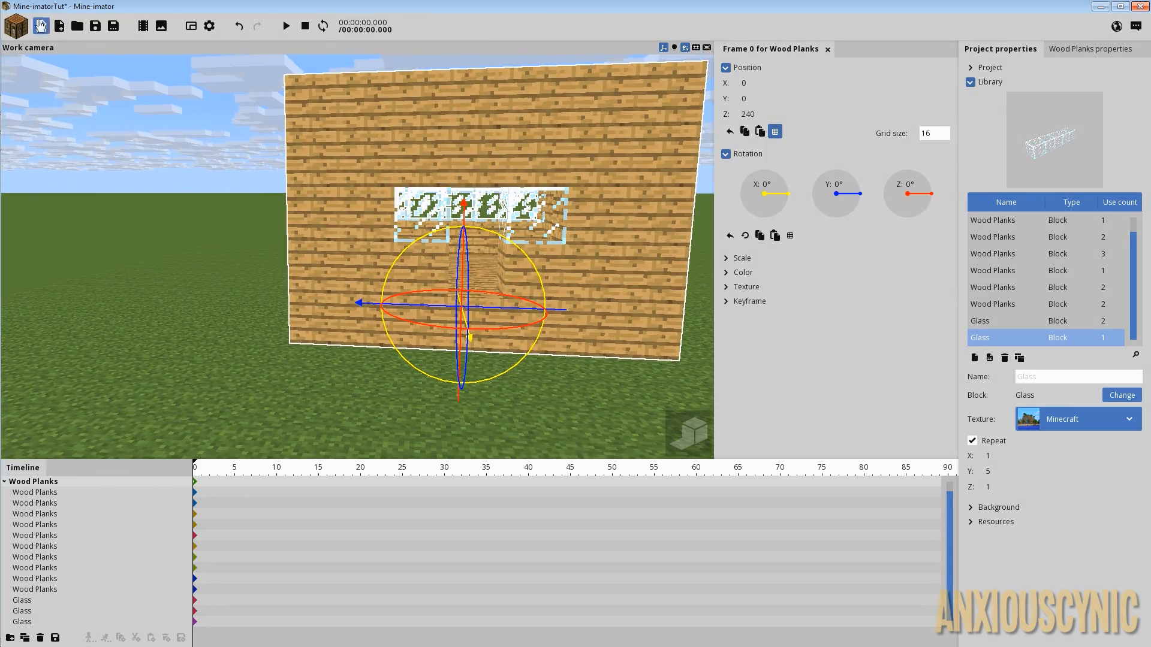
Create an Oak Door block after comparing it with the Dark Oak Door.
click(17, 25)
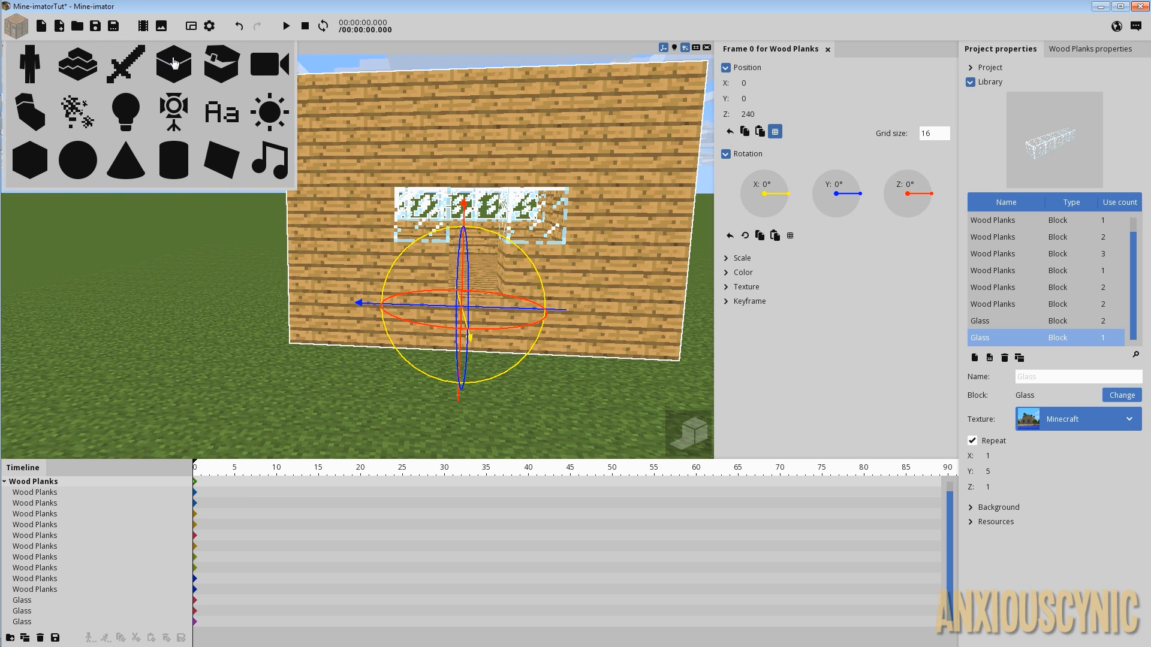
click(184, 77)
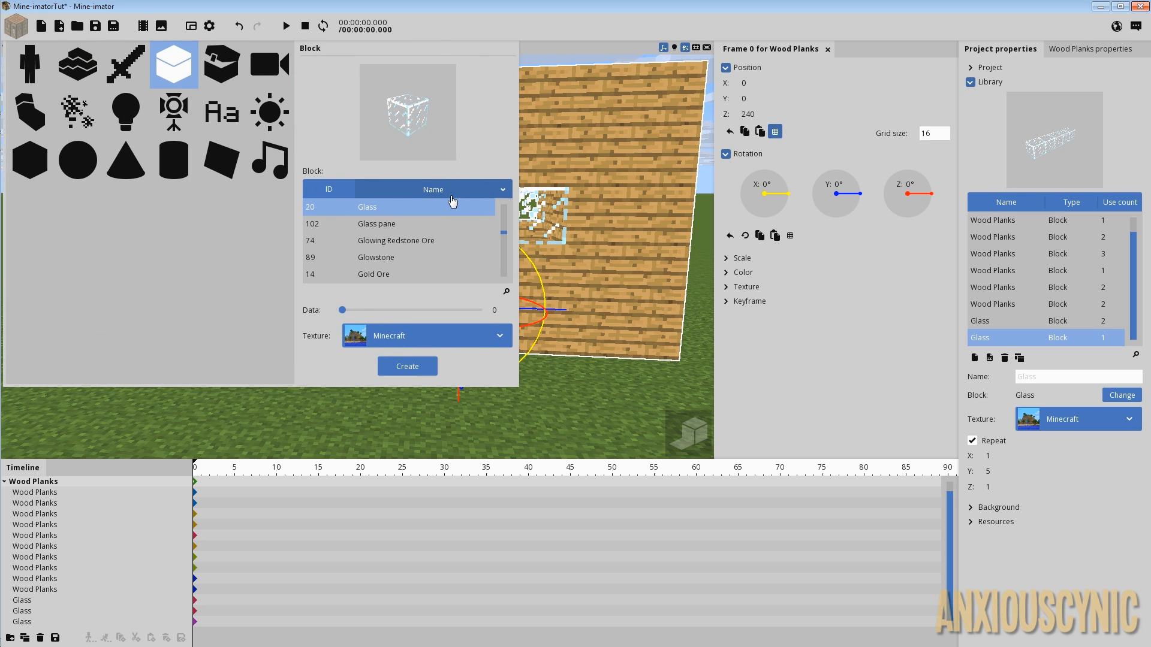
click(486, 240)
scroll(462, 236, up, 2)
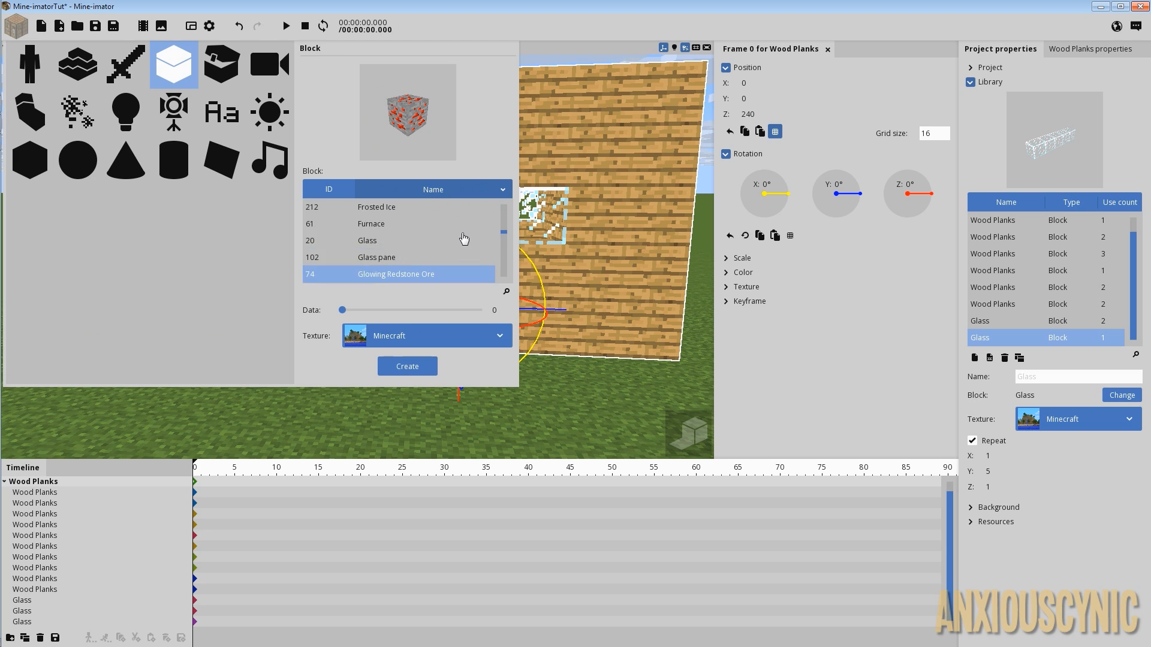
scroll(459, 233, up, 8)
click(420, 242)
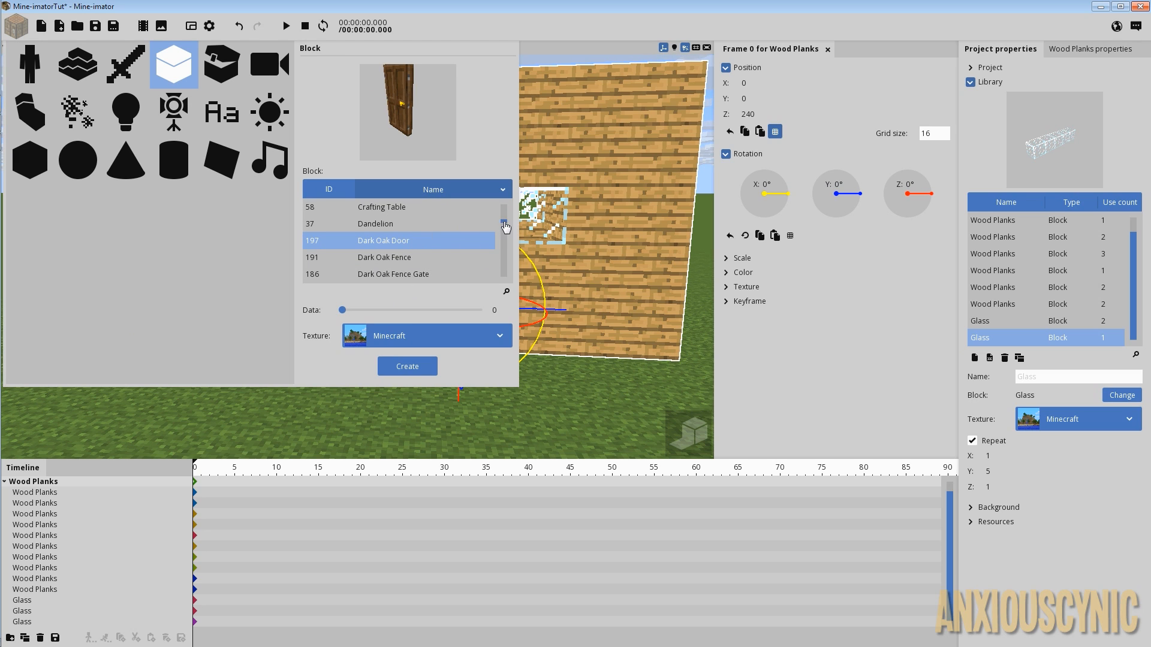
drag(505, 226, 497, 253)
scroll(424, 249, up, 8)
click(376, 245)
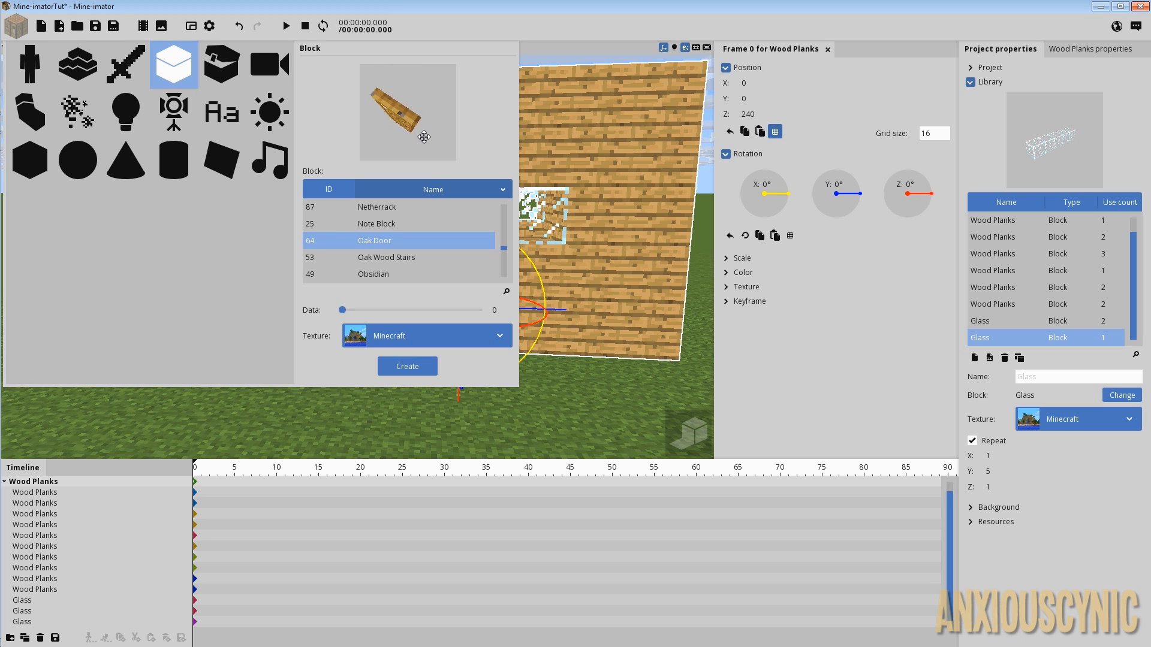
drag(455, 91, 447, 112)
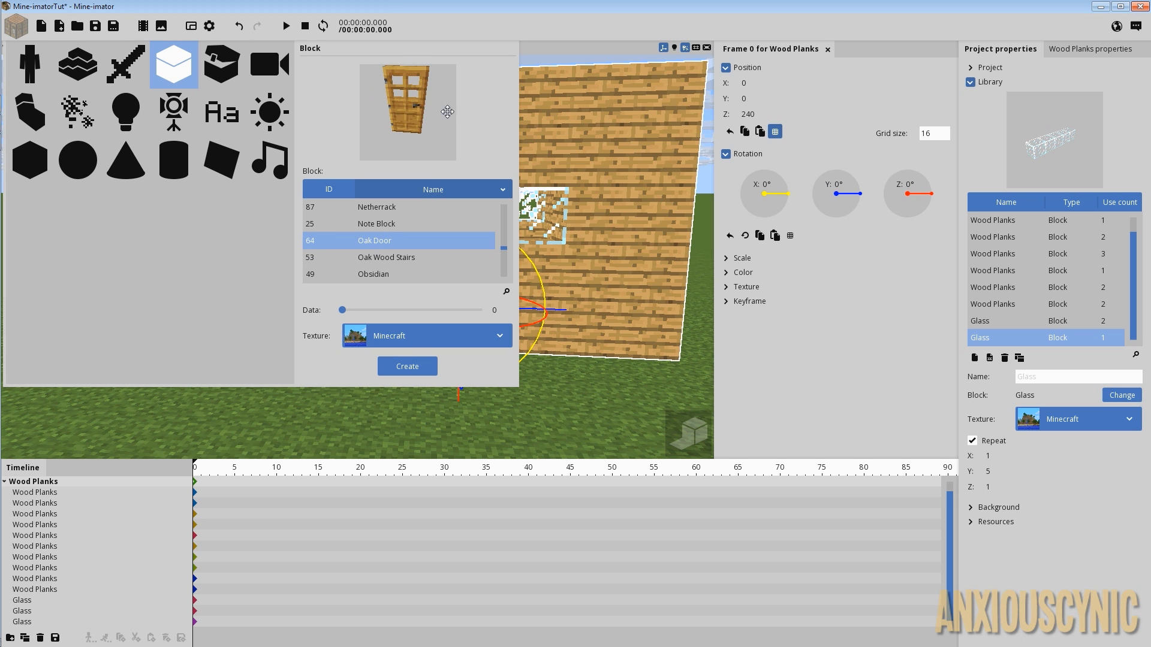
click(406, 366)
Parent the Oak Door to the floor's Wood Planks object.
click(59, 601)
scroll(55, 593, down, 1)
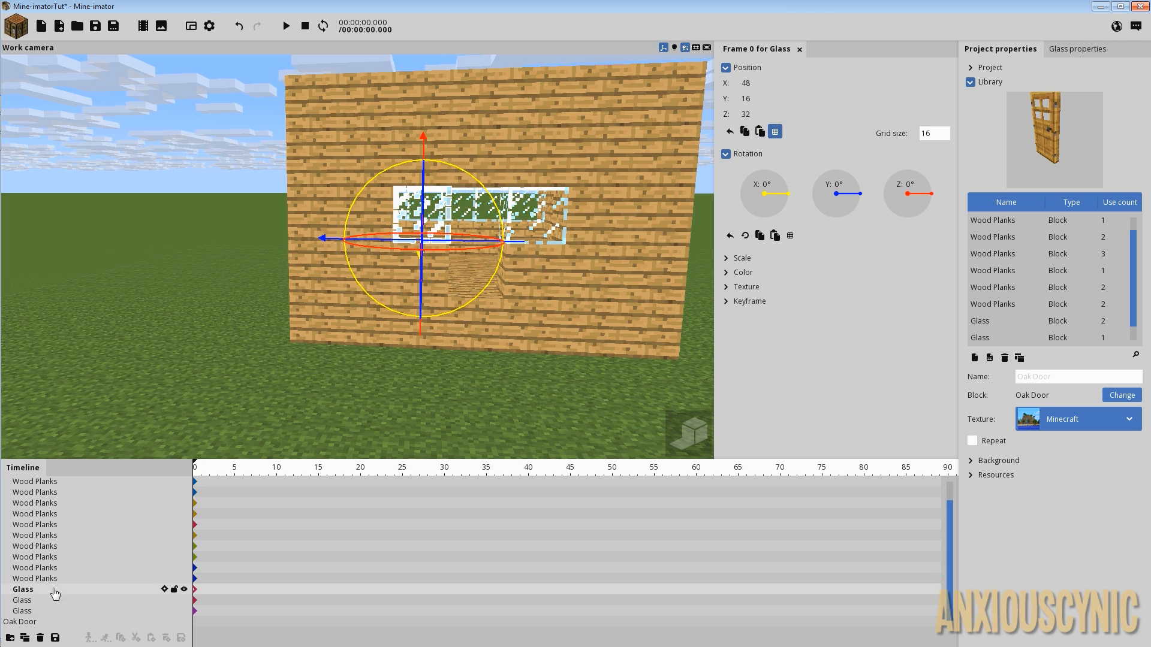
click(30, 623)
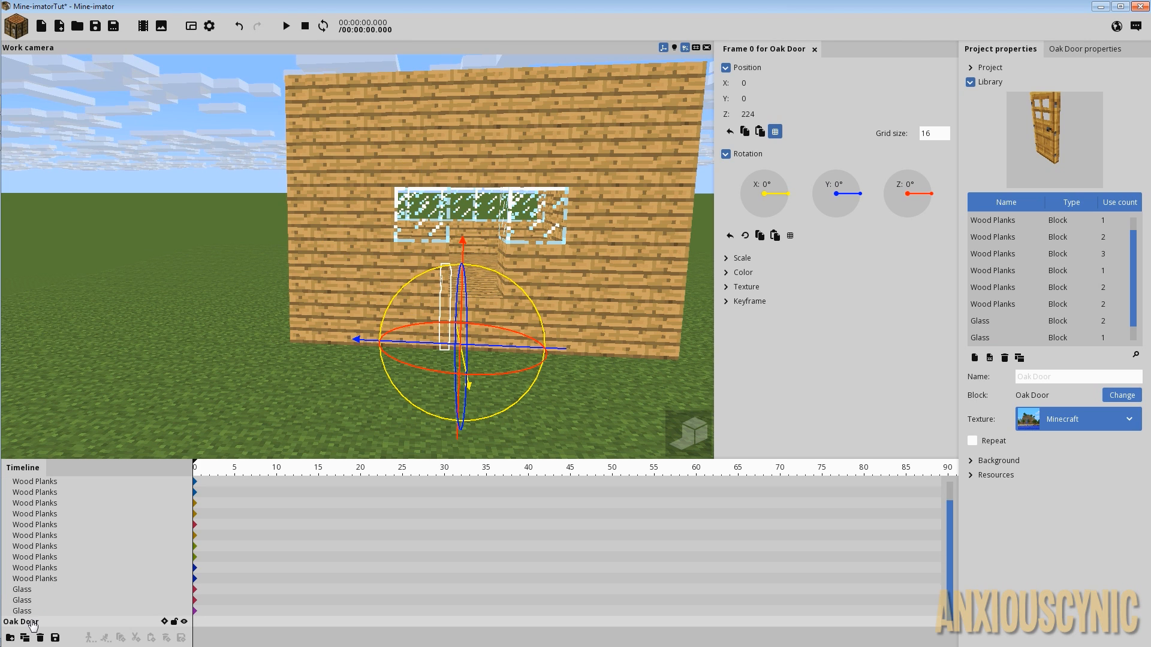
drag(31, 621, 49, 481)
click(31, 624)
Move the Oak Door to the front wall's door gap at X 48, Y 0, Z 16.
drag(569, 217, 546, 225)
drag(464, 208, 468, 187)
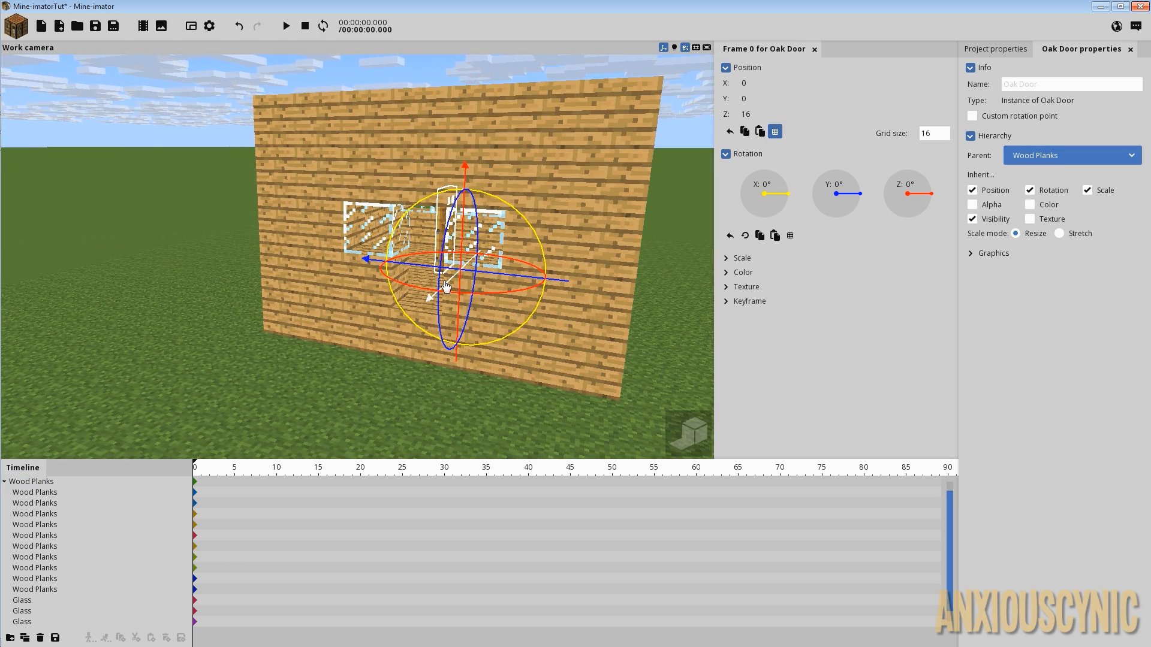
drag(441, 290, 406, 322)
drag(462, 291, 434, 362)
right_click(901, 196)
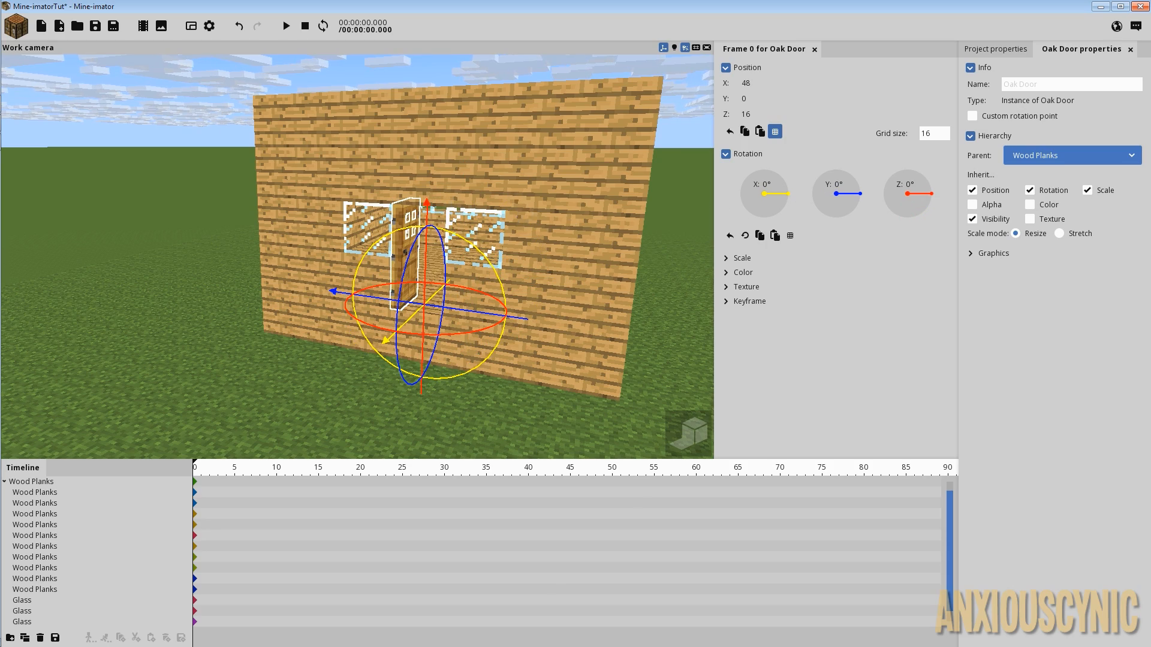
Give the Oak Door a custom rotation point with X 16 and Y 16.
drag(509, 244, 537, 247)
scroll(509, 244, up, 7)
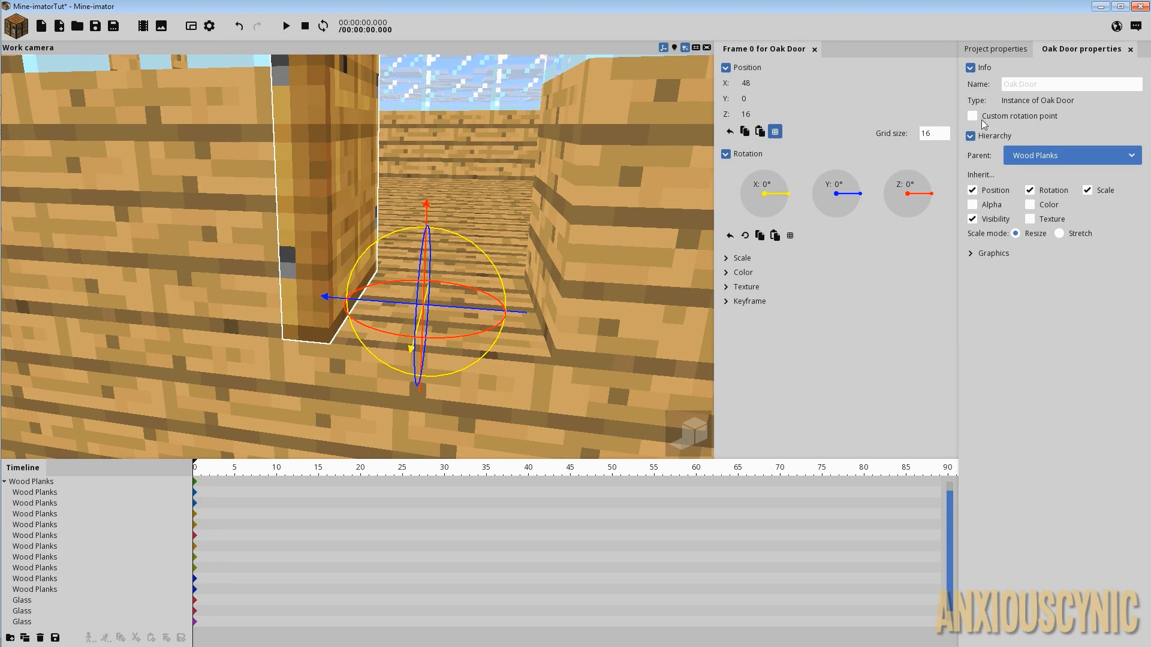
click(972, 116)
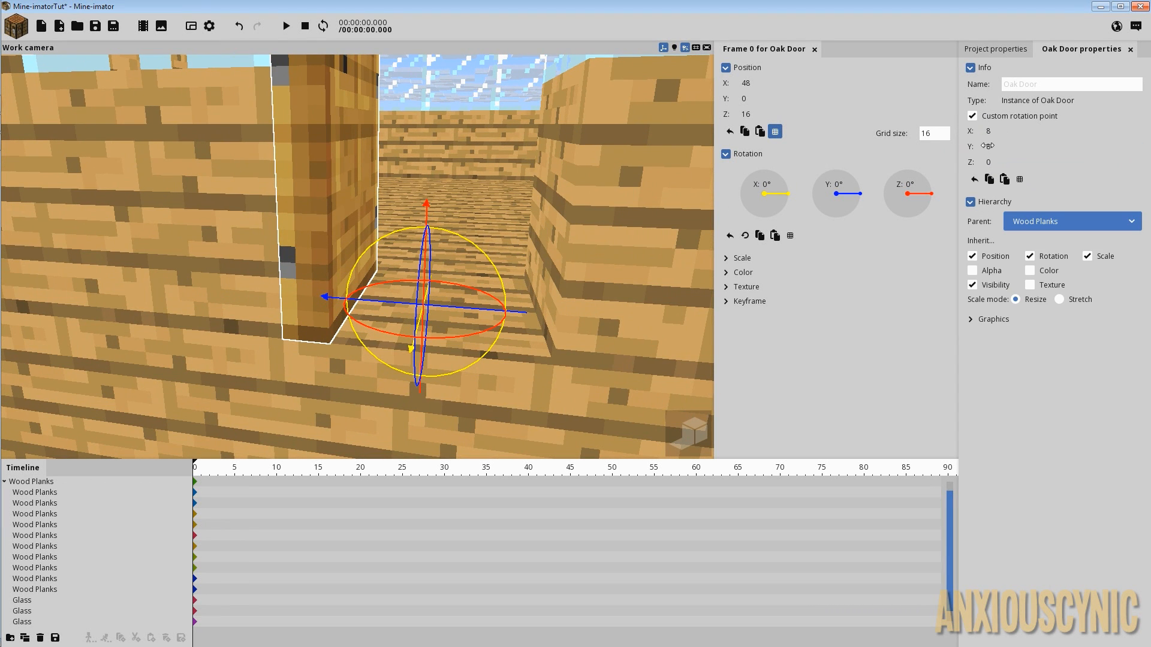
drag(988, 146, 1037, 148)
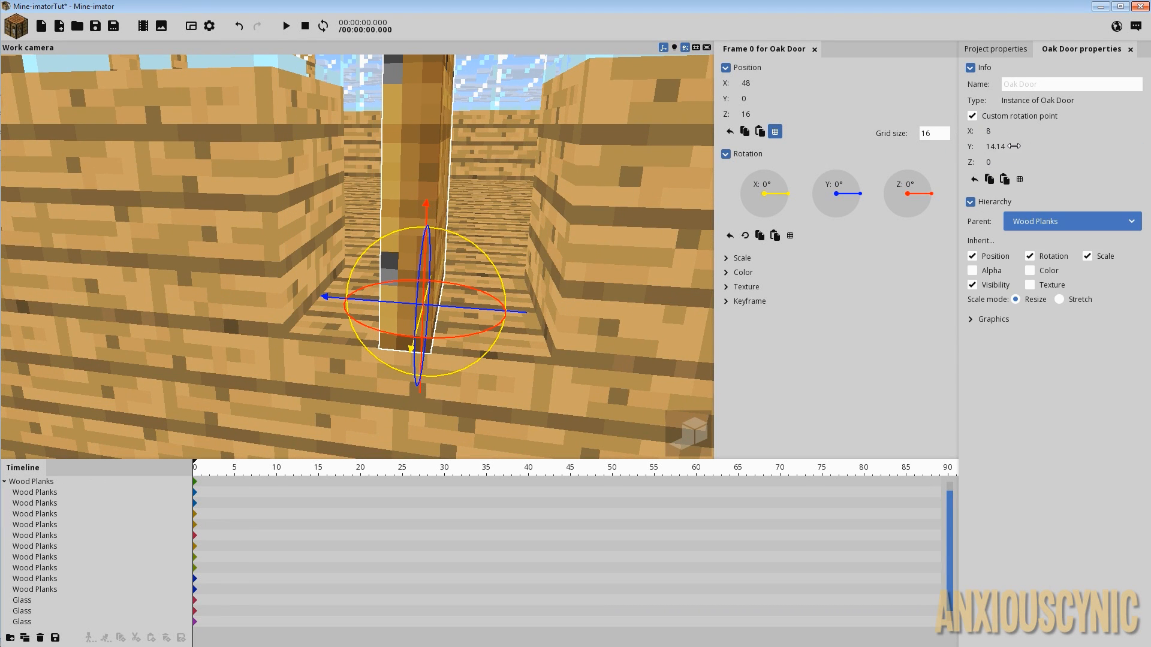
text(16)
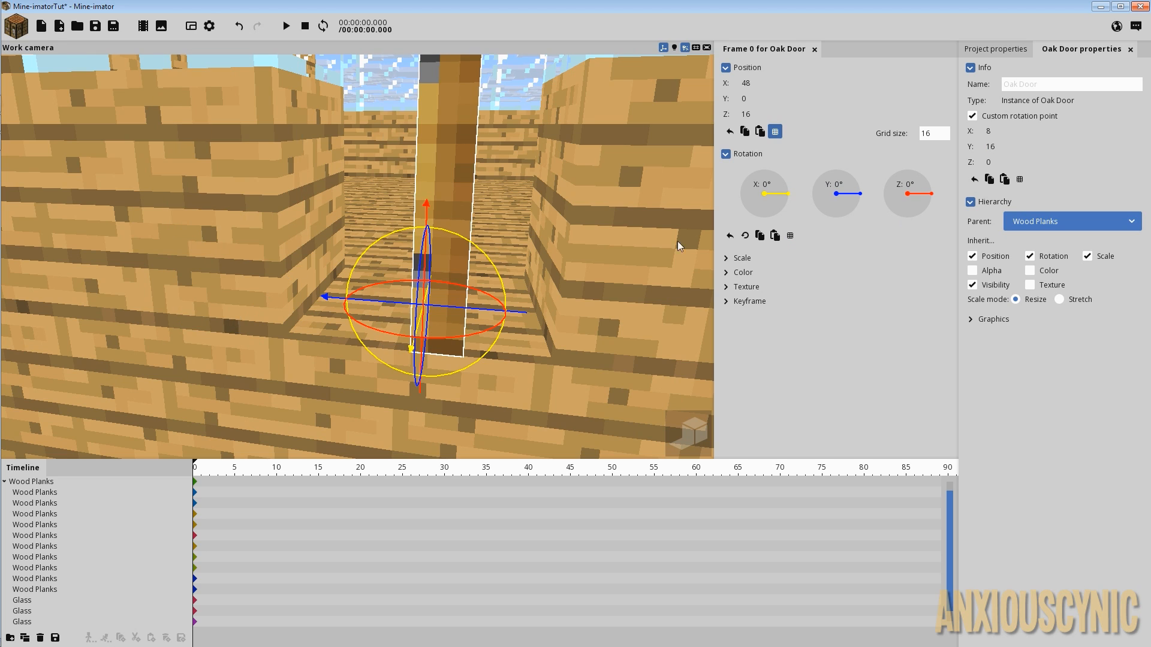
drag(578, 241, 610, 246)
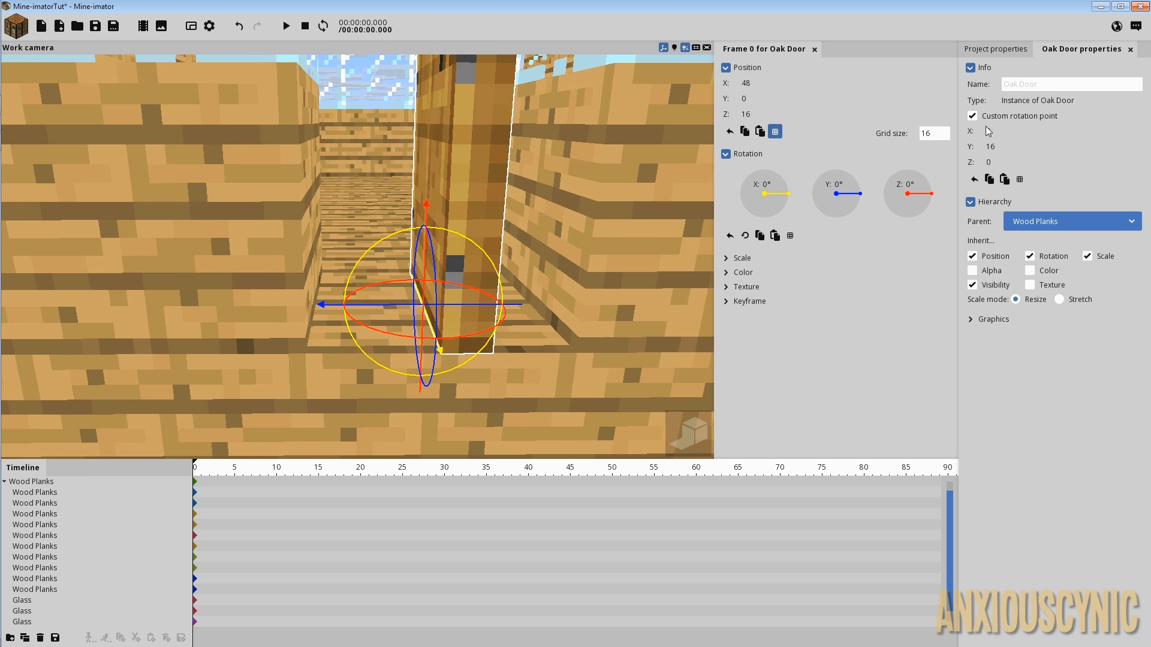
drag(988, 130, 1014, 133)
click(1015, 133)
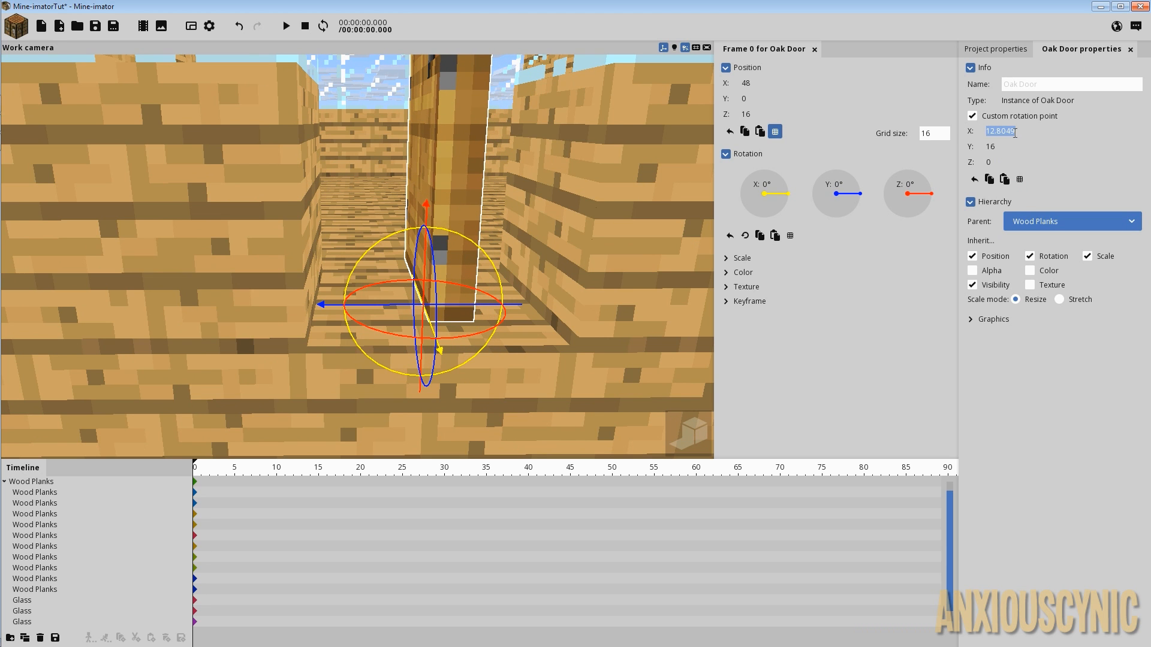
text(16)
Set the Oak Door's Z rotation to -90°.
mouse_move(560, 166)
mouse_down()
mouse_move(531, 186)
mouse_move(545, 177)
mouse_up()
drag(459, 282, 467, 369)
text(-90)
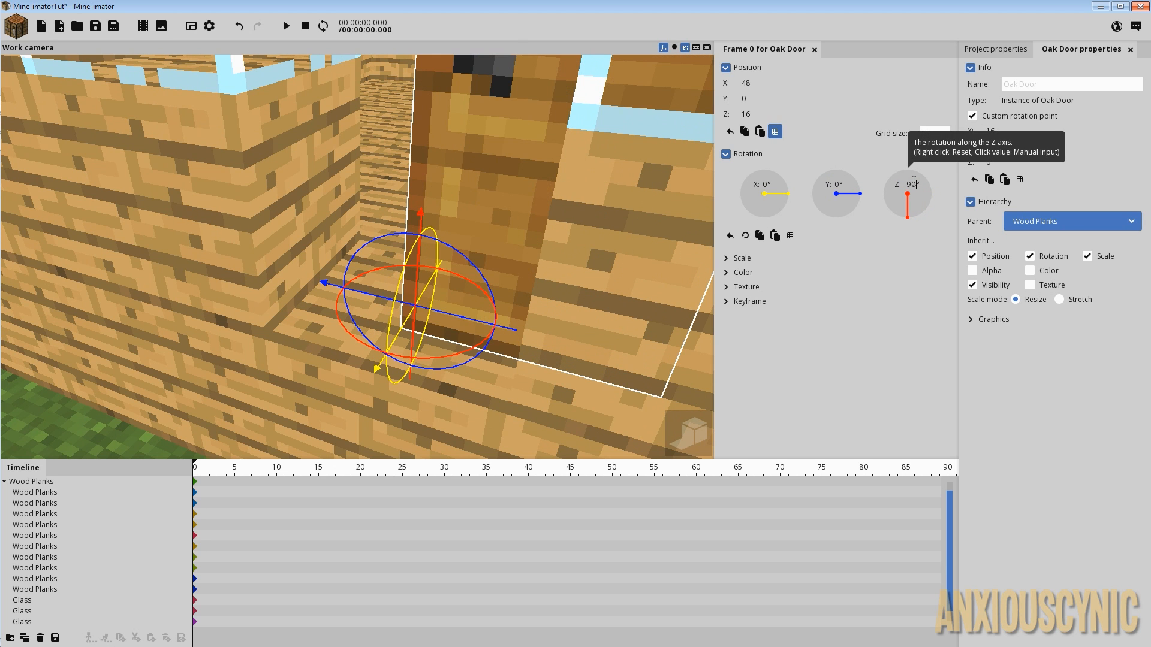
Centre the Oak Door in the front wall's thickness at Y 8, using a grid size of 8.
key(Return)
drag(466, 329, 509, 305)
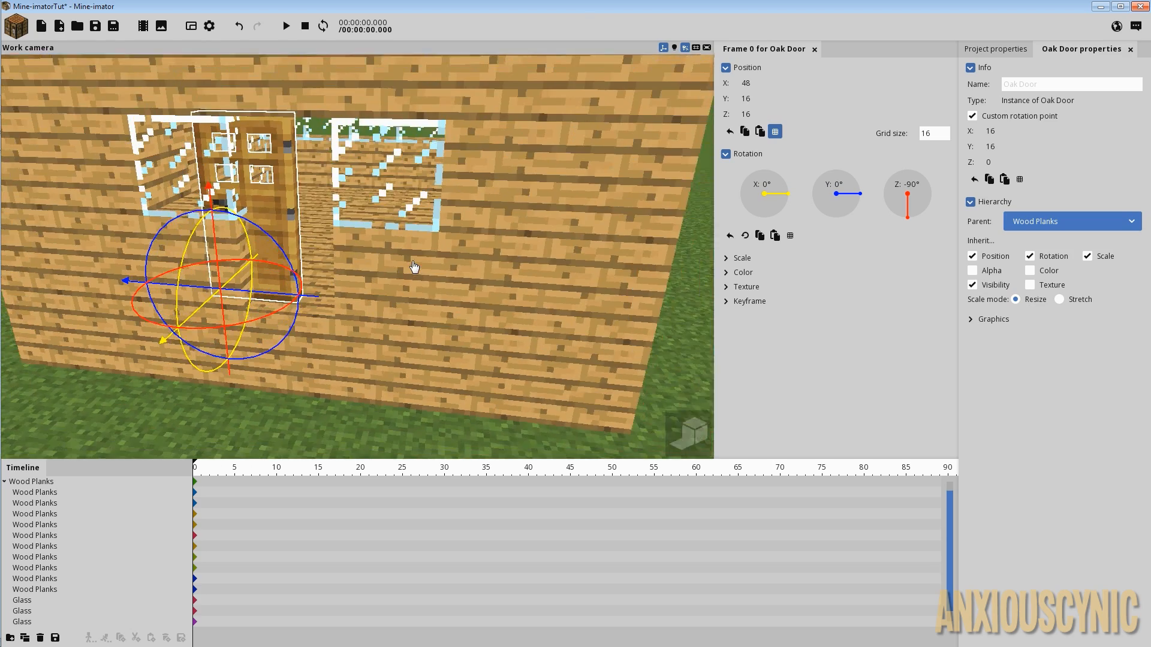
drag(420, 264, 431, 259)
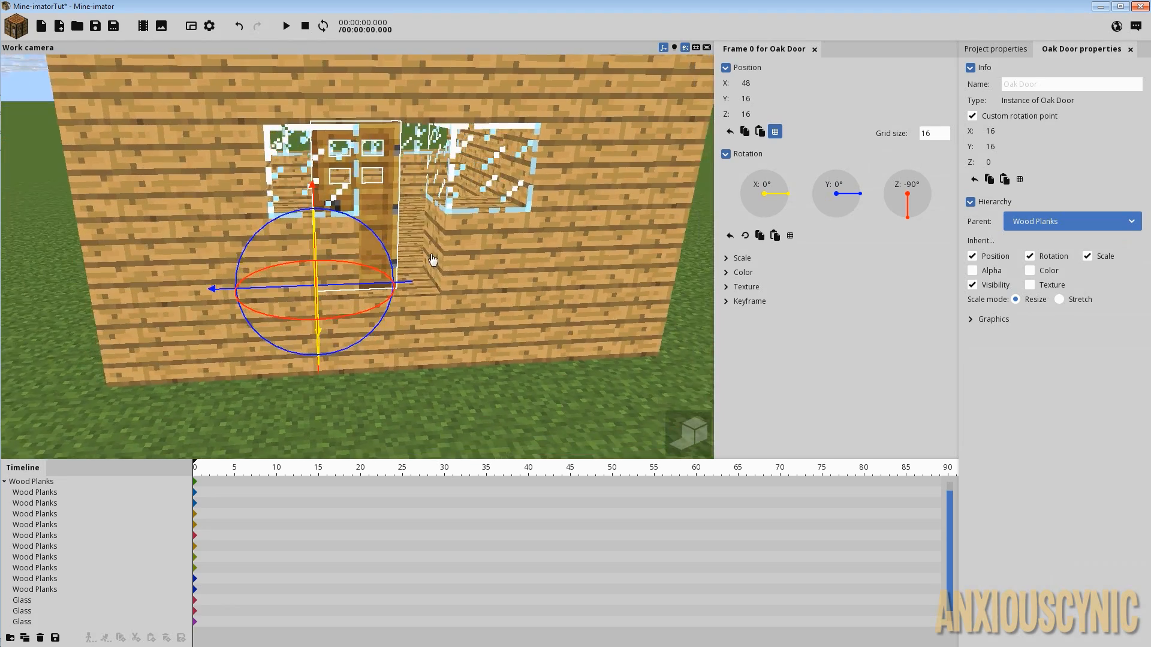
scroll(432, 259, up, 3)
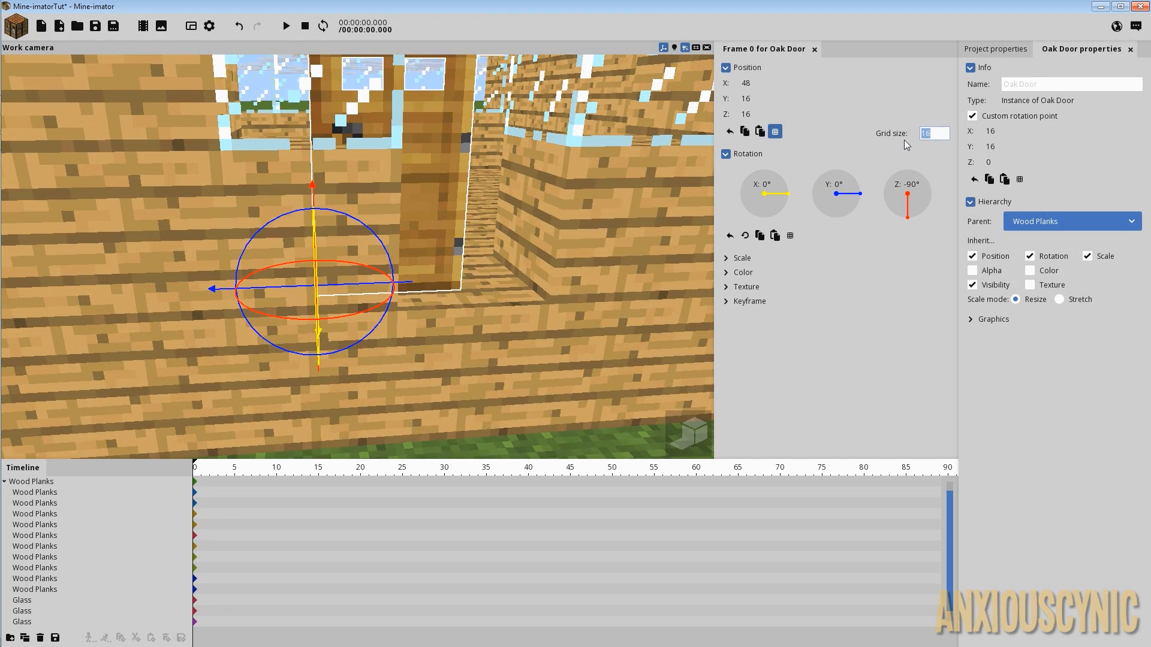
drag(403, 286, 480, 291)
drag(537, 265, 394, 329)
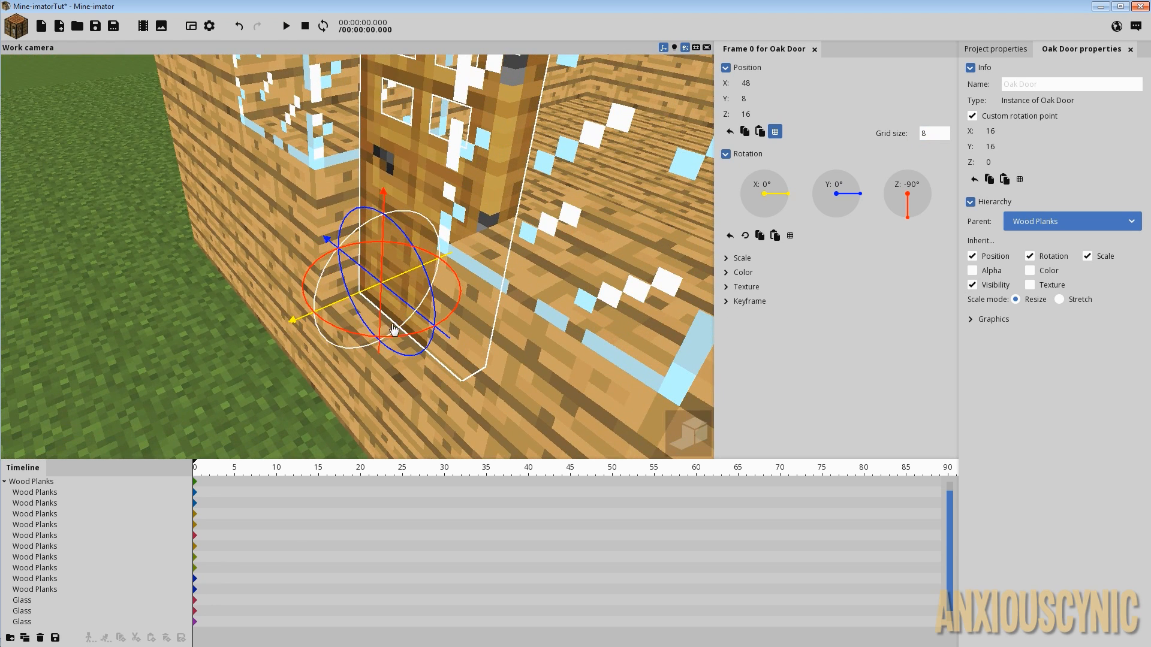
drag(335, 307, 418, 265)
drag(487, 226, 521, 237)
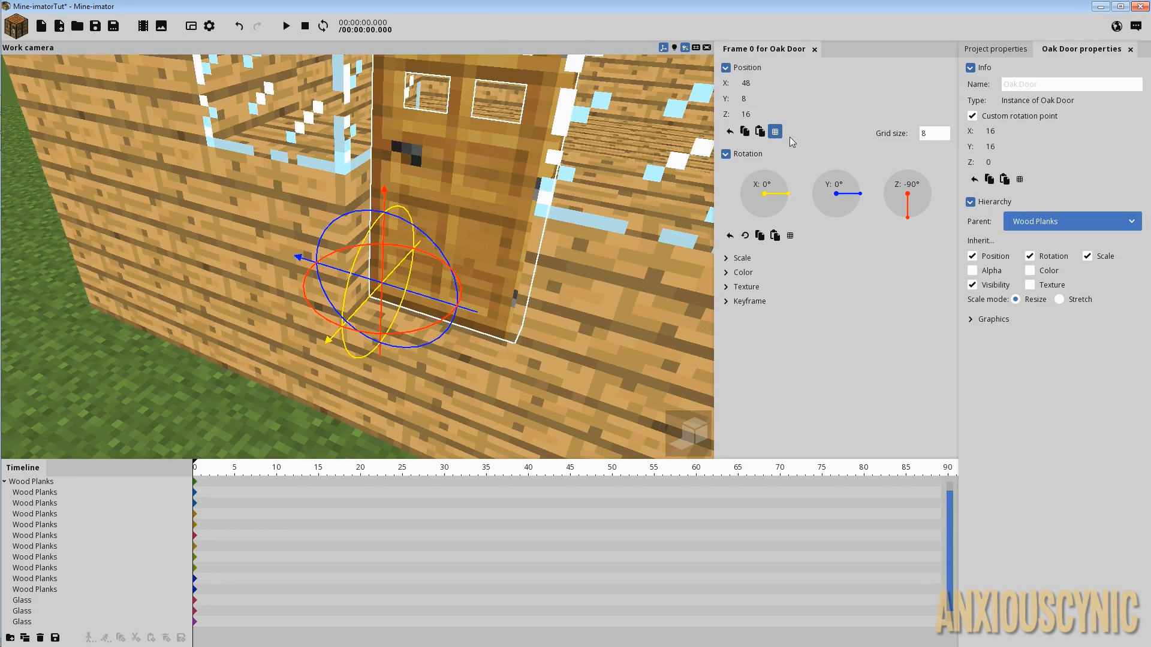
Try fine-tuning the Oak Door's position in the doorway with the grid size reduced to 4.
drag(396, 274, 393, 272)
key(ctrl+z)
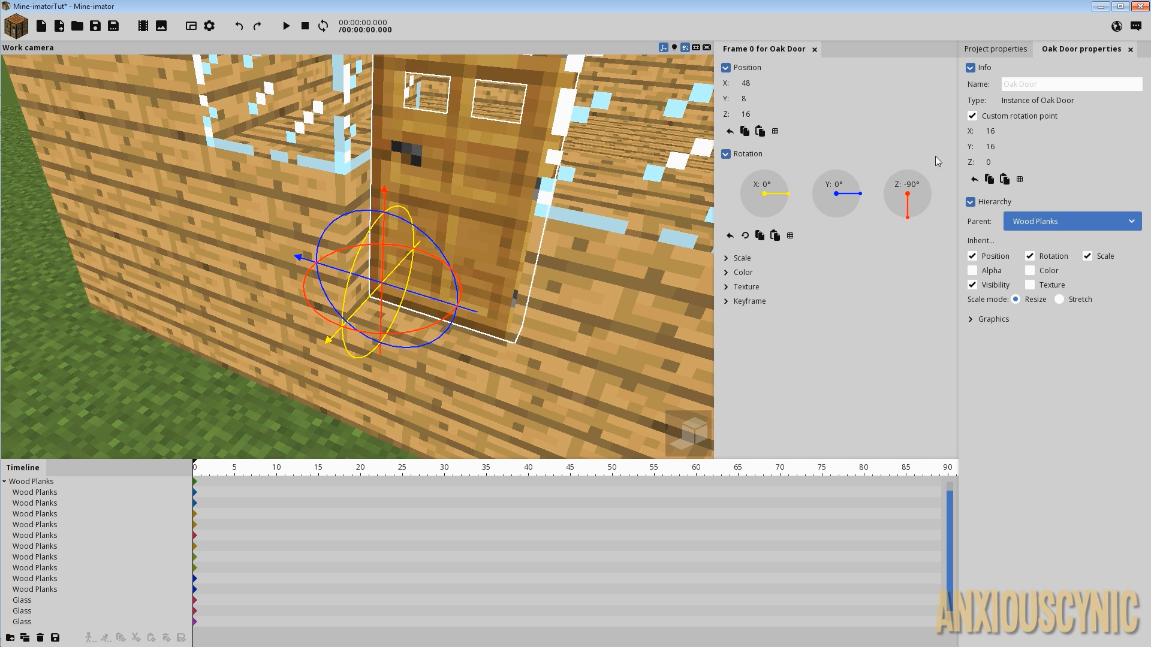
click(778, 134)
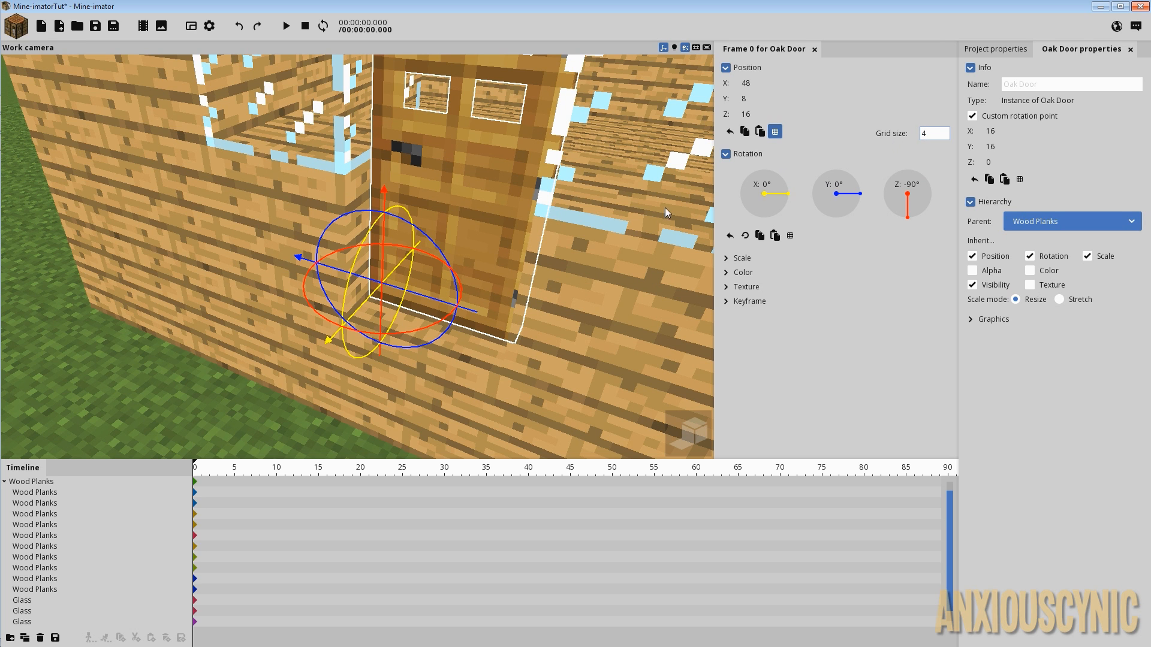
mouse_move(385, 277)
mouse_down()
mouse_move(398, 279)
mouse_move(391, 287)
mouse_move(365, 258)
mouse_move(354, 267)
mouse_move(366, 285)
mouse_up()
mouse_move(620, 228)
mouse_down()
mouse_move(677, 209)
mouse_move(581, 251)
mouse_move(620, 229)
mouse_up()
drag(752, 204, 728, 206)
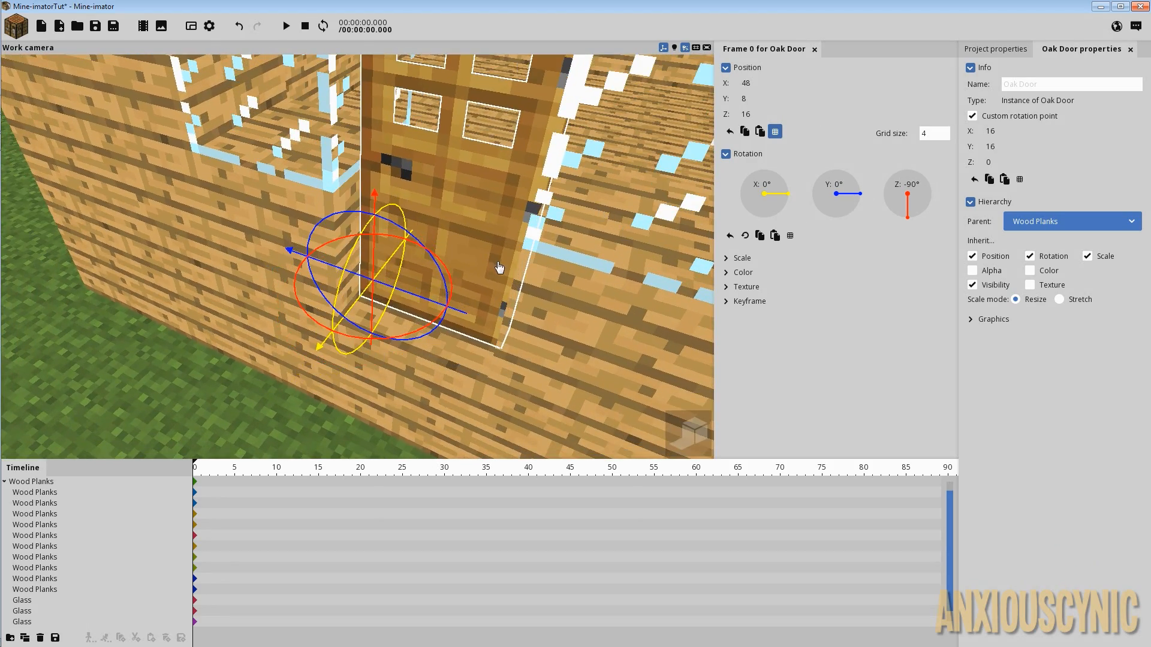
Set the position grid size to 16 and bring the whole house front into view.
drag(499, 269, 517, 262)
scroll(515, 270, down, 5)
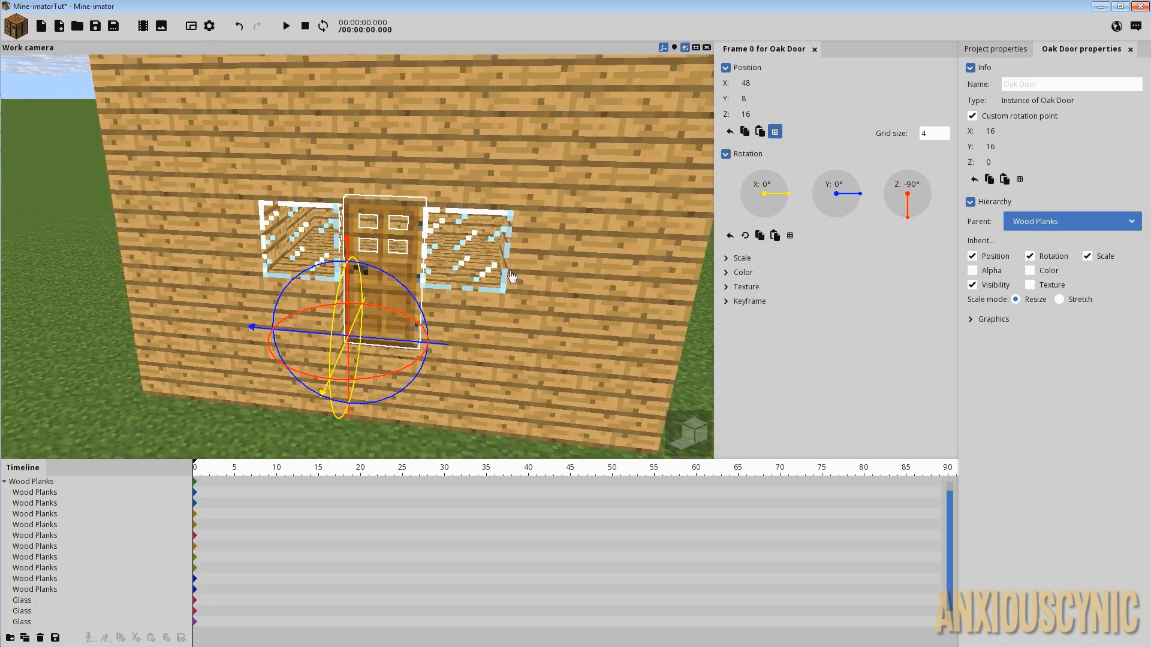
text(16)
right_drag(420, 270, 479, 258)
scroll(480, 236, down, 5)
drag(480, 236, 558, 246)
drag(477, 215, 377, 230)
right_drag(478, 215, 444, 177)
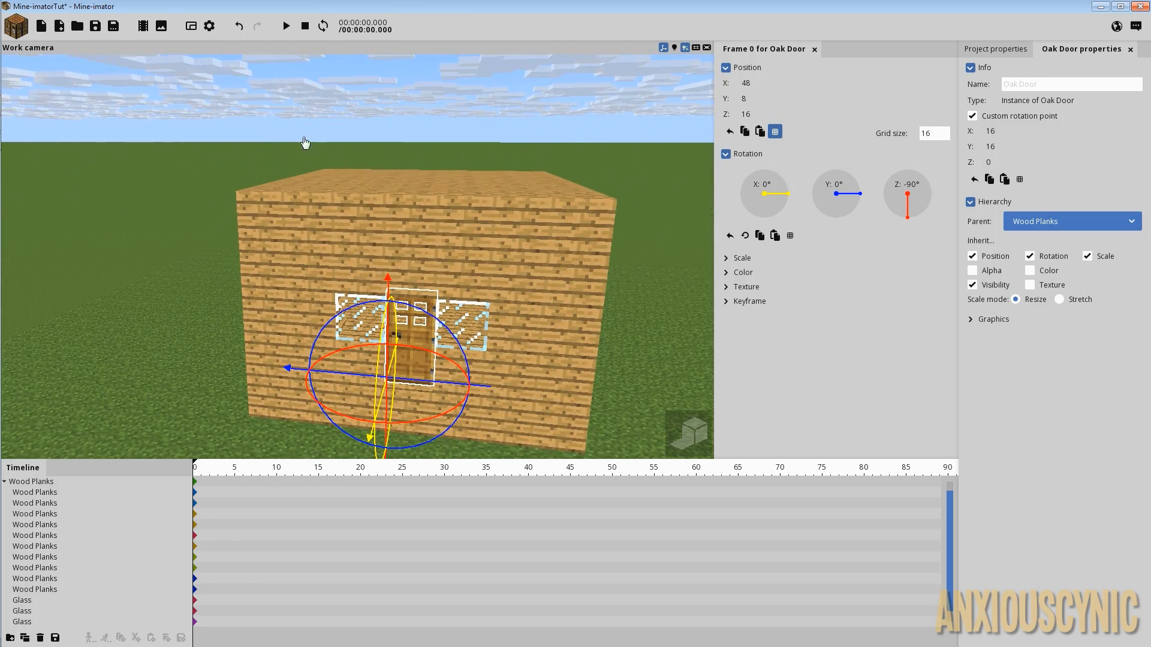
Save the project and collapse the floor's Wood Planks hierarchy in the timeline.
click(95, 25)
click(81, 504)
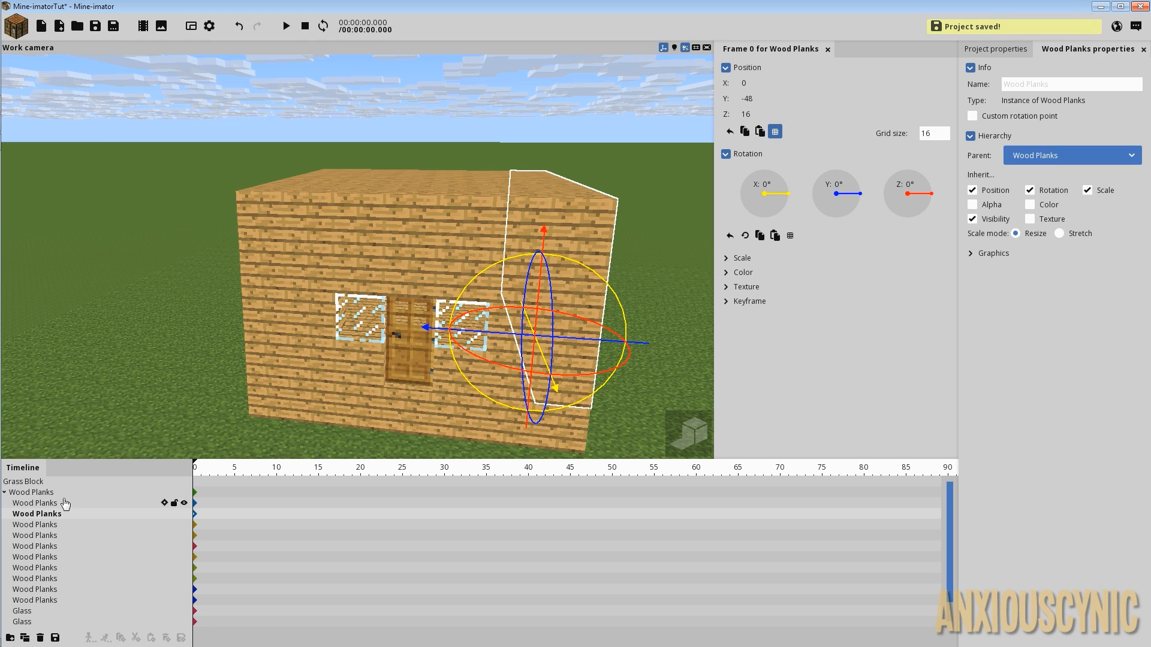
click(5, 493)
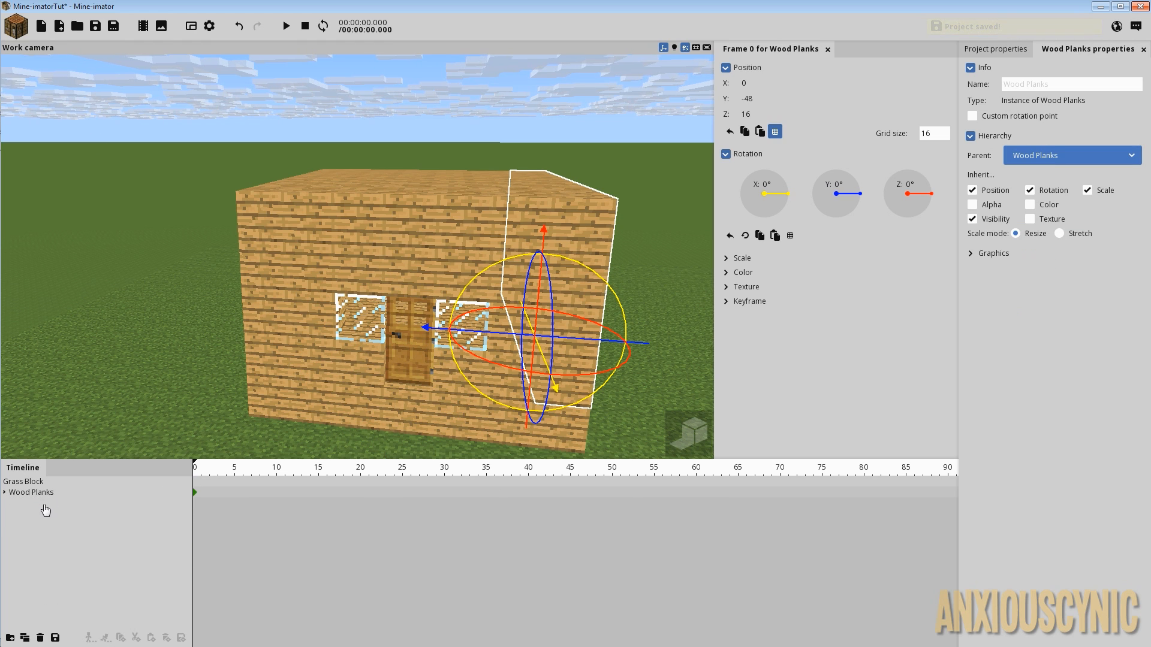
Create a Cobblestone Stairs block with the Minecraft texture.
click(18, 27)
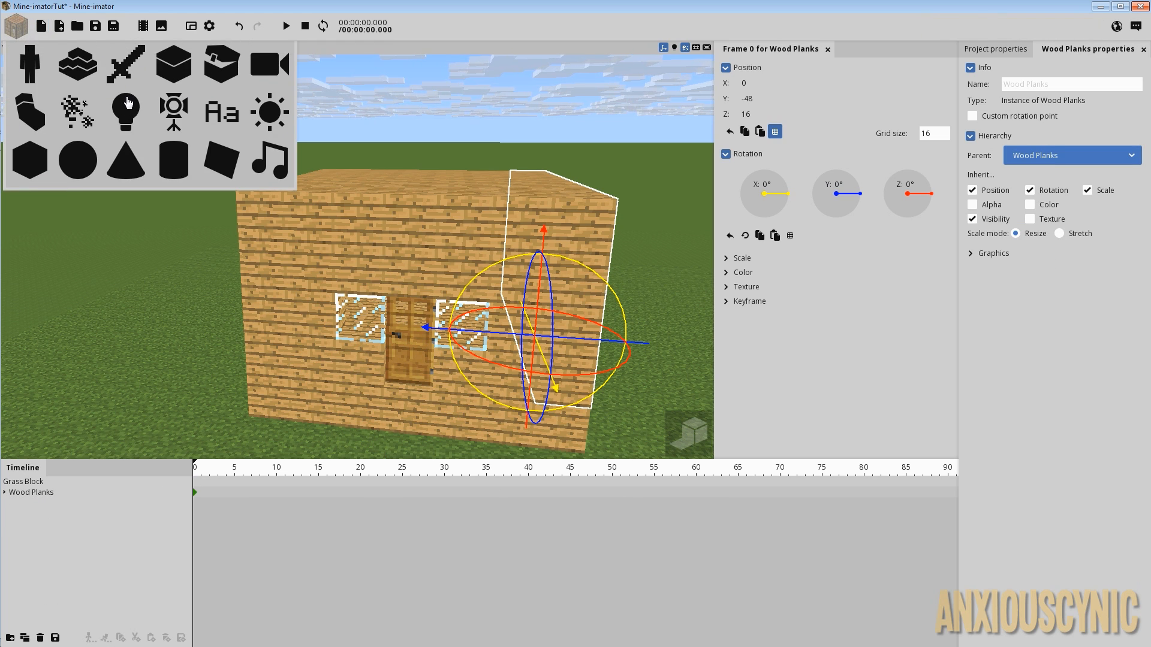
click(174, 64)
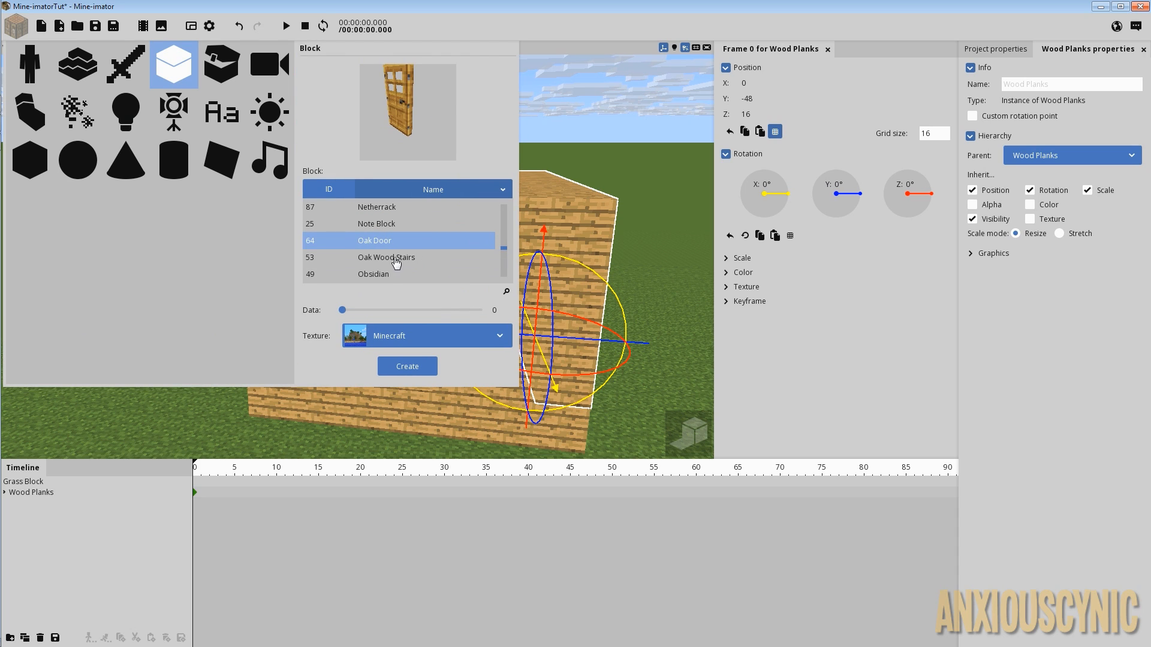
click(395, 259)
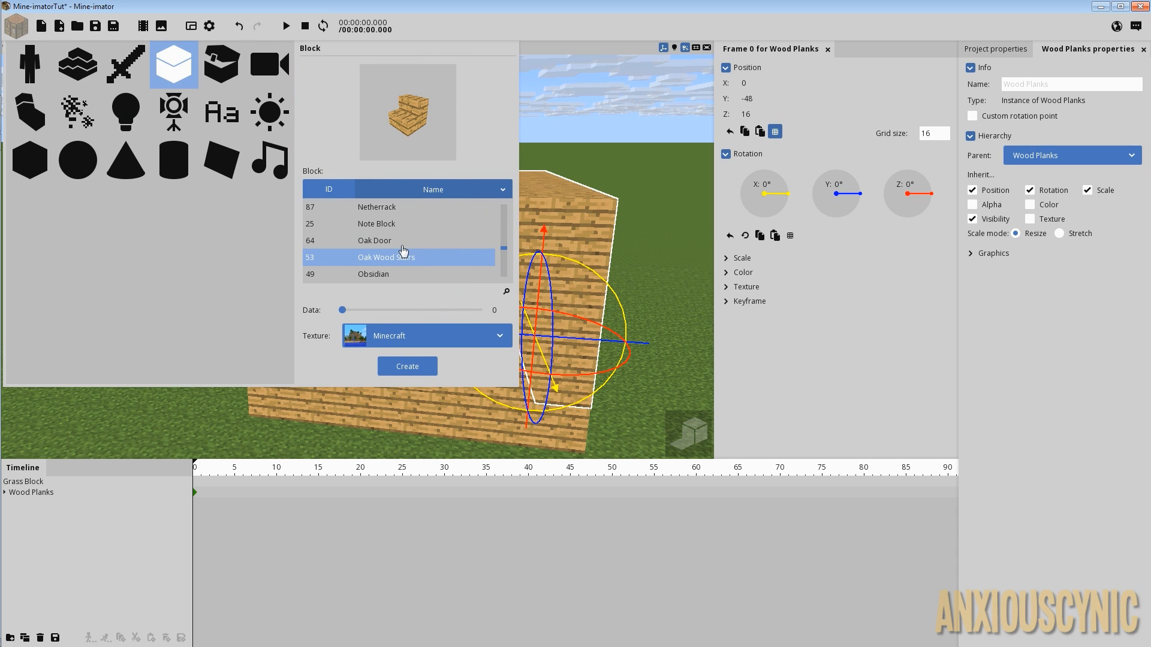
drag(503, 254, 500, 209)
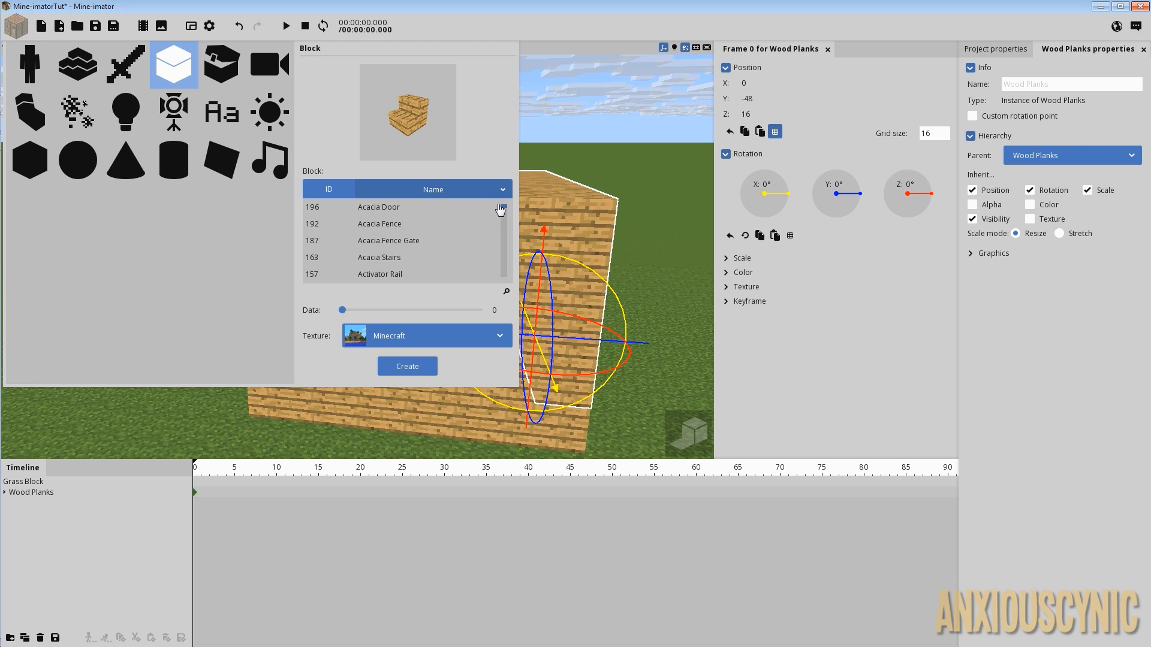
scroll(406, 264, down, 10)
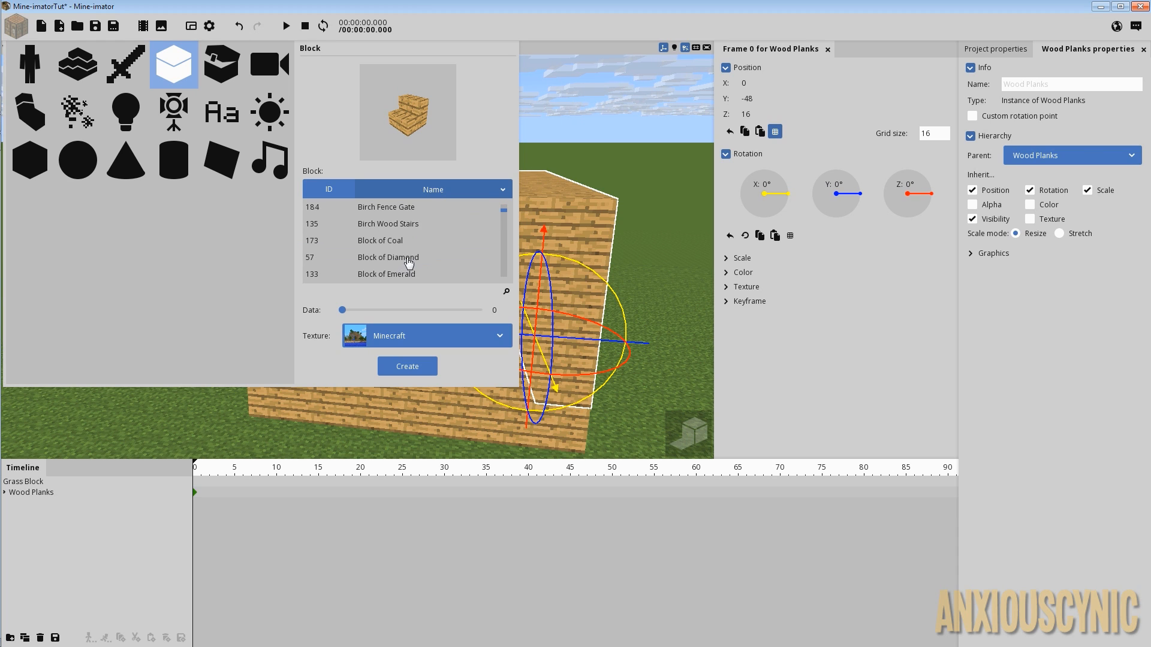
scroll(408, 257, down, 8)
click(396, 225)
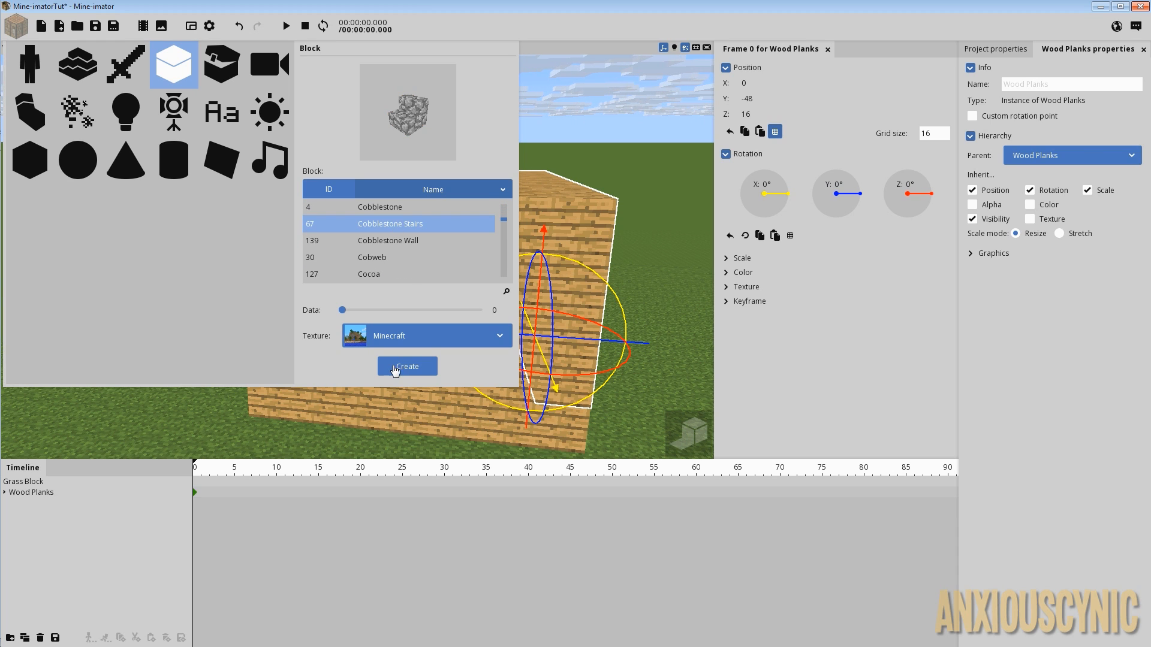
click(395, 368)
Move the Cobblestone Stairs to the upper edge of the house's side wall at X 0, Y 64, Z 304.
click(52, 504)
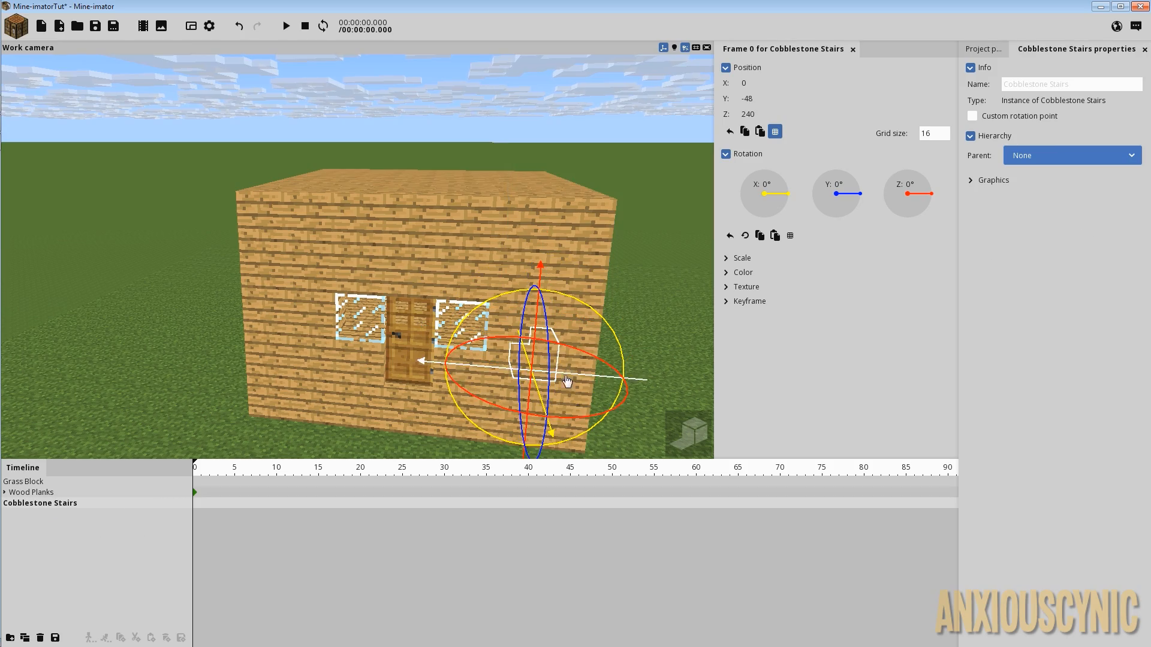
right_drag(627, 274, 534, 285)
drag(530, 340, 331, 334)
right_drag(331, 334, 261, 247)
drag(261, 247, 271, 123)
right_drag(342, 147, 595, 144)
Turn on repeat for the Cobblestone Stairs in the library and set the X repeat to 9.
click(974, 52)
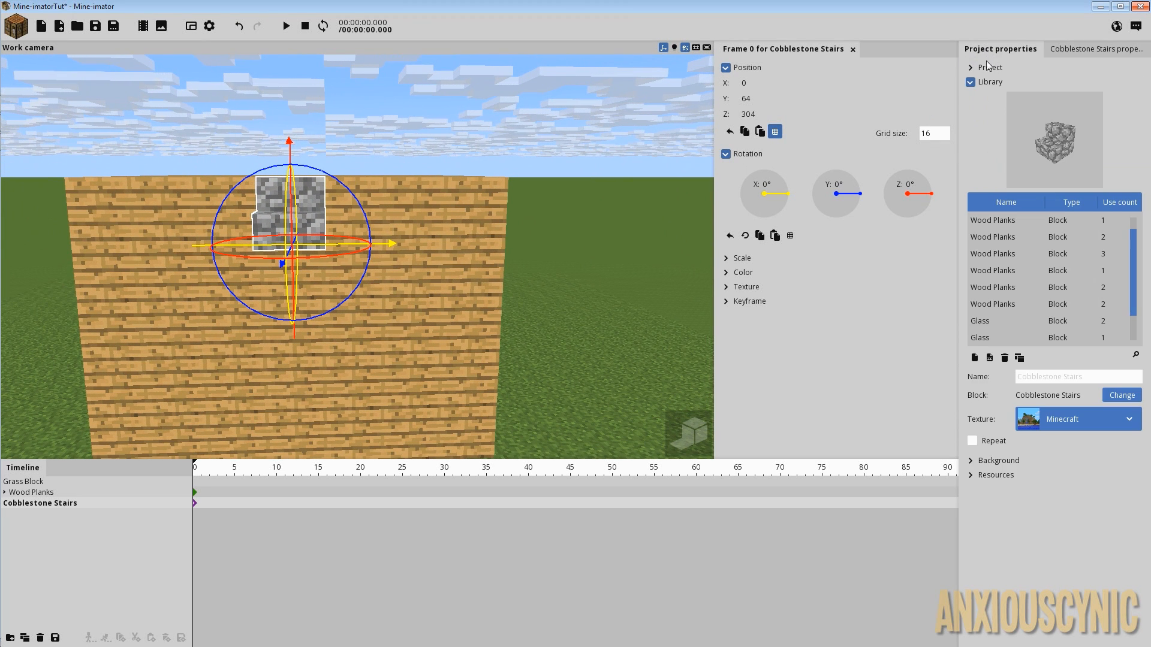
click(1010, 304)
scroll(1006, 306, down, 2)
click(1020, 341)
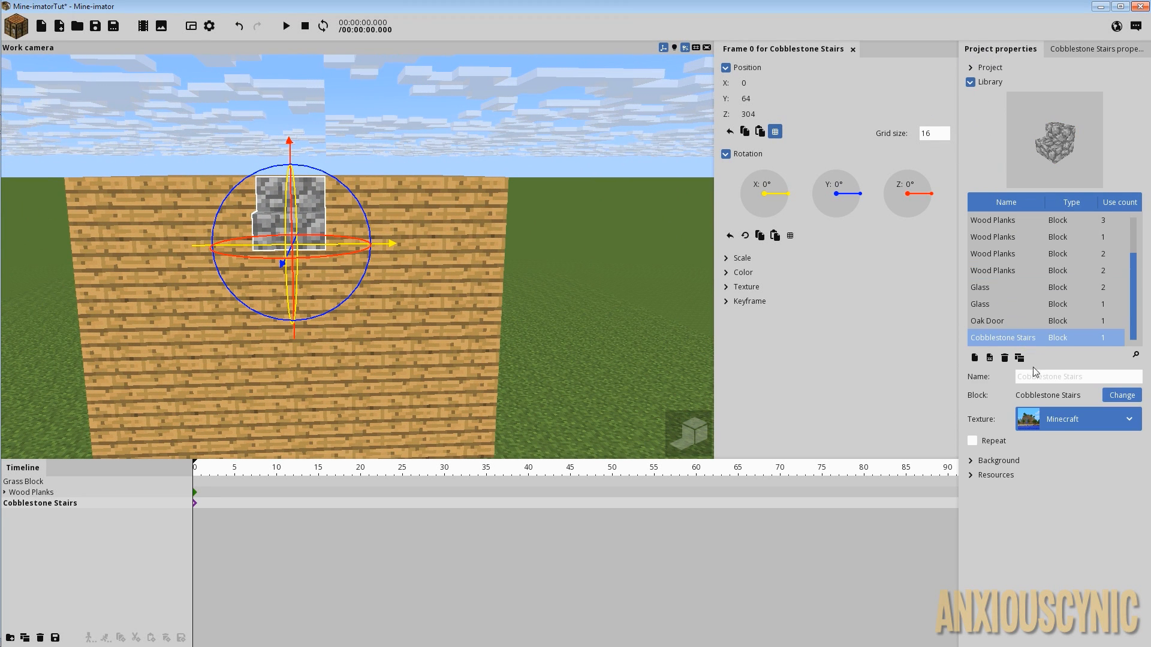
click(989, 442)
drag(993, 455, 1037, 464)
drag(621, 295, 575, 312)
scroll(602, 295, down, 4)
right_drag(508, 267, 512, 264)
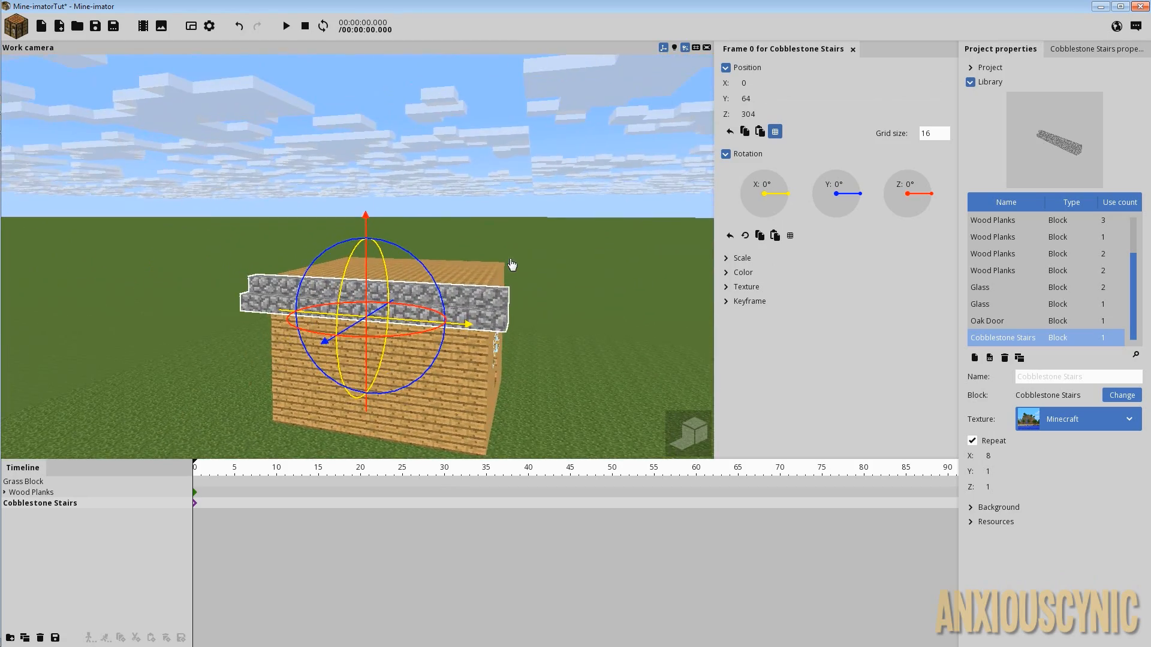
drag(540, 252, 431, 230)
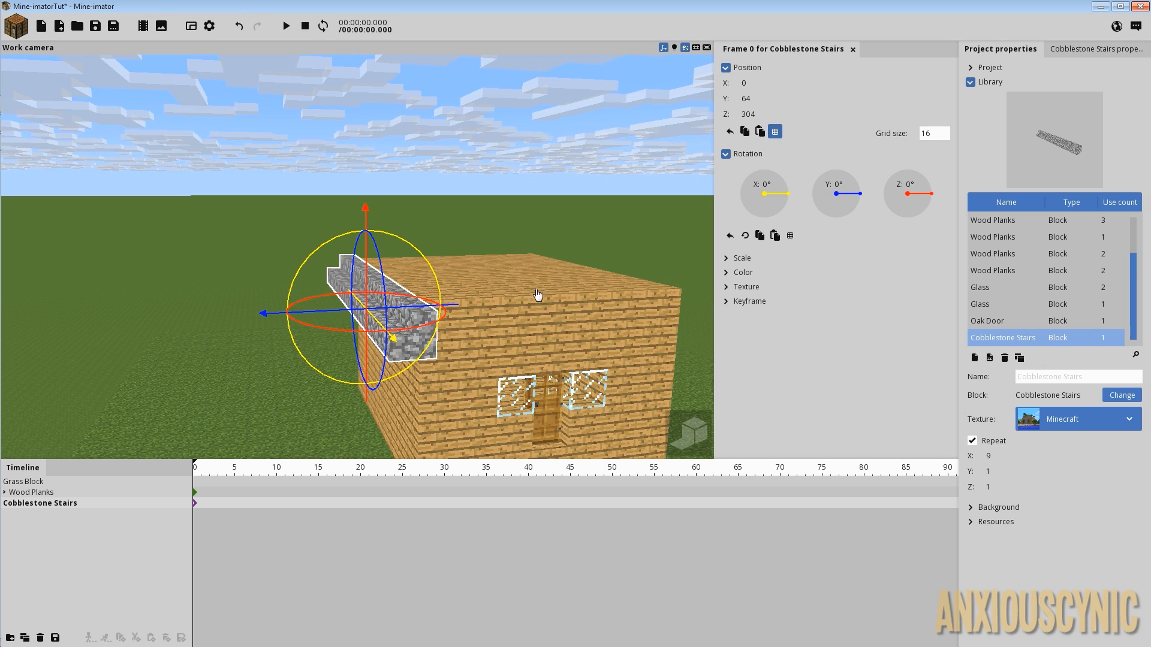
Try repeating the Cobblestone Stairs 3 times along both Y and Z.
drag(523, 257, 470, 256)
mouse_move(517, 263)
right_down()
mouse_move(514, 303)
mouse_move(520, 257)
right_up()
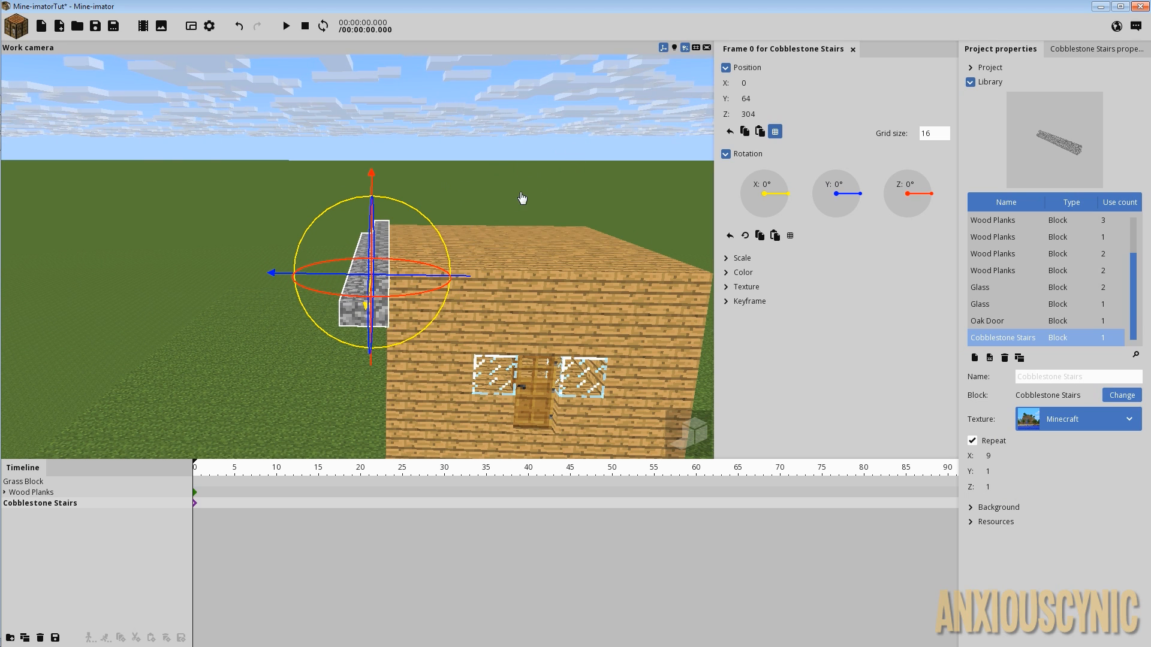
drag(990, 472, 839, 400)
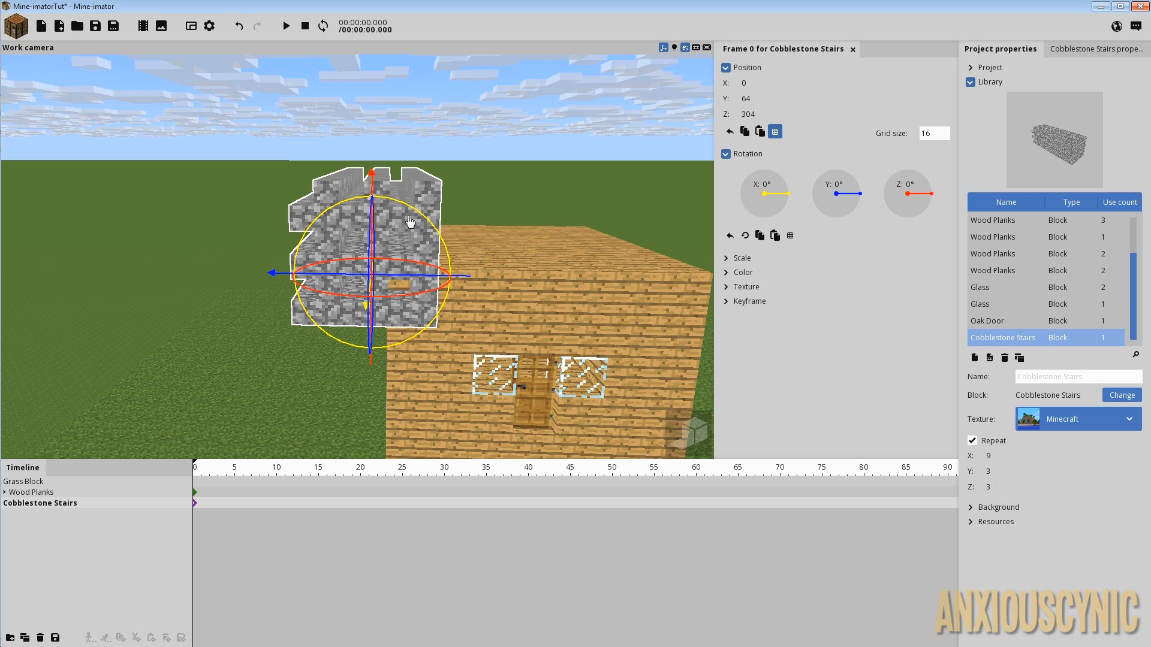
drag(995, 471, 689, 461)
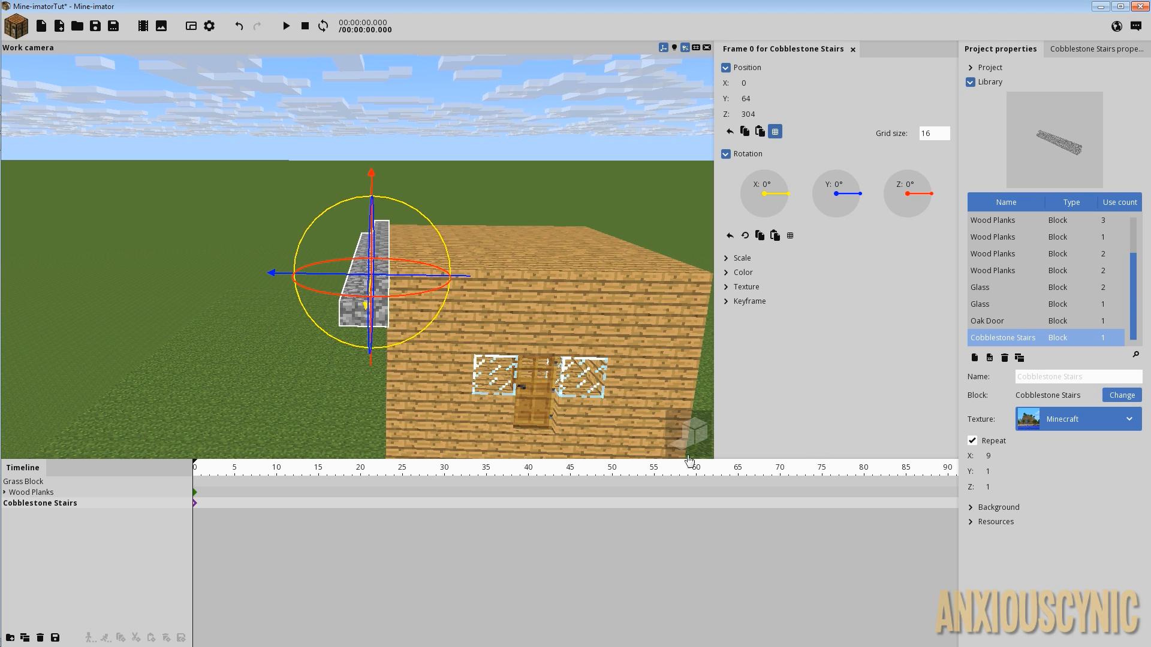
Duplicate the Cobblestone Stairs row and parent the copy to the original row.
click(26, 638)
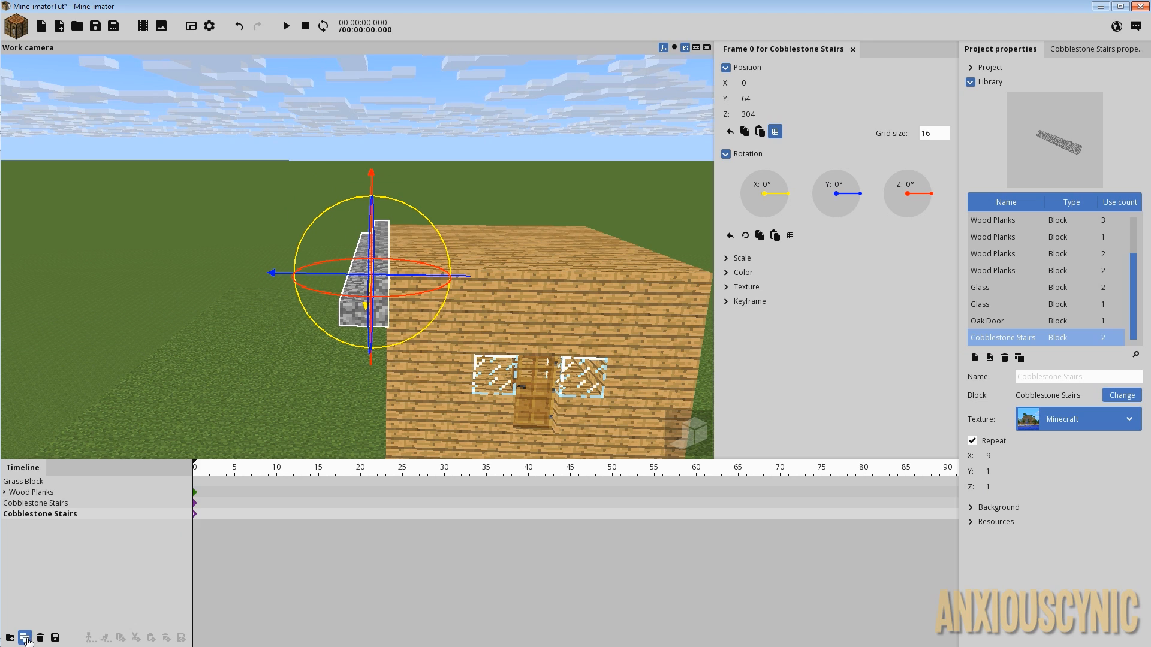
drag(46, 521, 66, 503)
click(5, 503)
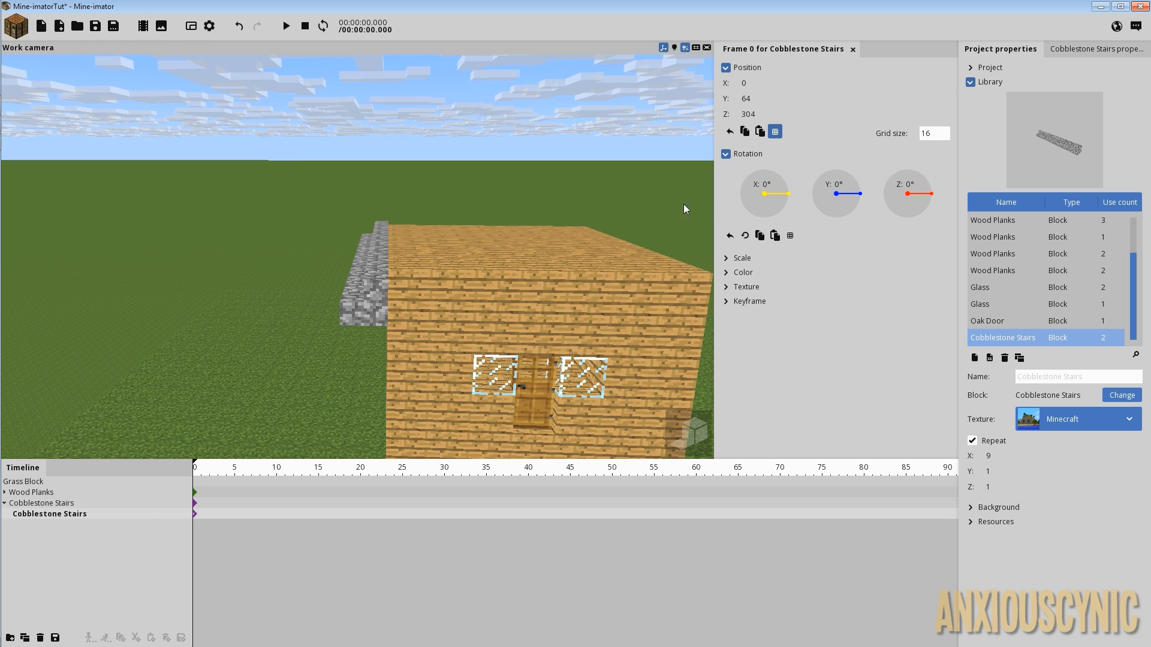
Reset the child stairs row's position, then raise and shift it inward to Y -16, Z 16.
right_click(754, 113)
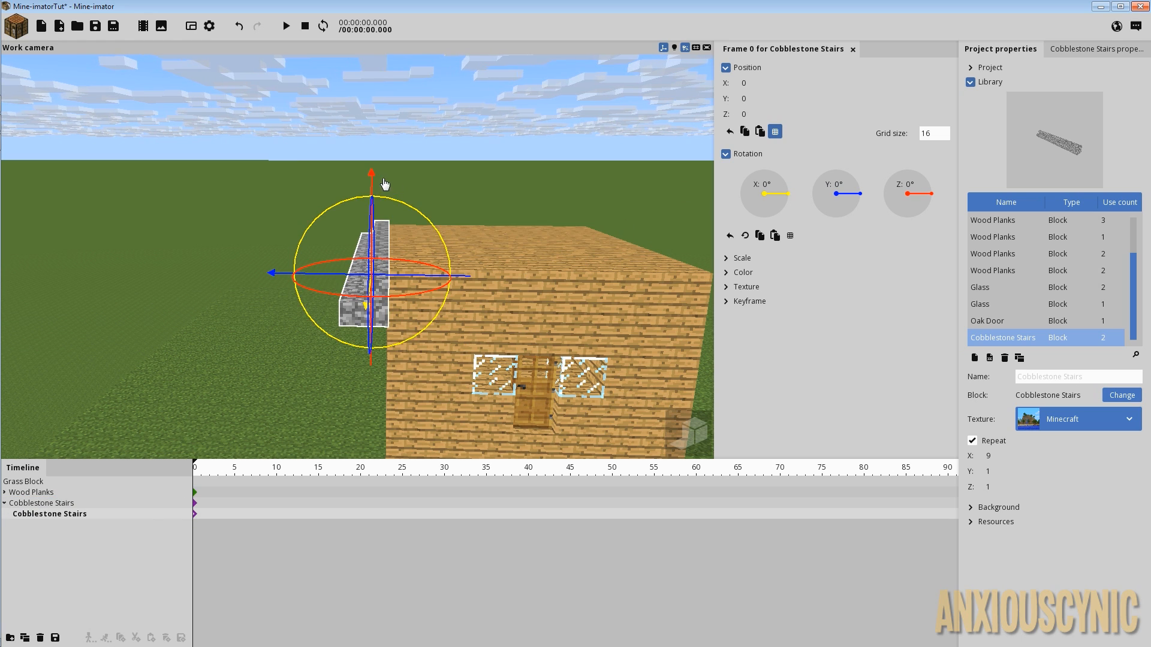
drag(373, 178, 376, 150)
drag(417, 246, 442, 250)
mouse_move(427, 337)
mouse_down()
mouse_move(450, 307)
mouse_move(438, 301)
mouse_move(465, 330)
mouse_move(431, 320)
mouse_up()
right_drag(432, 321, 459, 294)
right_drag(364, 409, 373, 417)
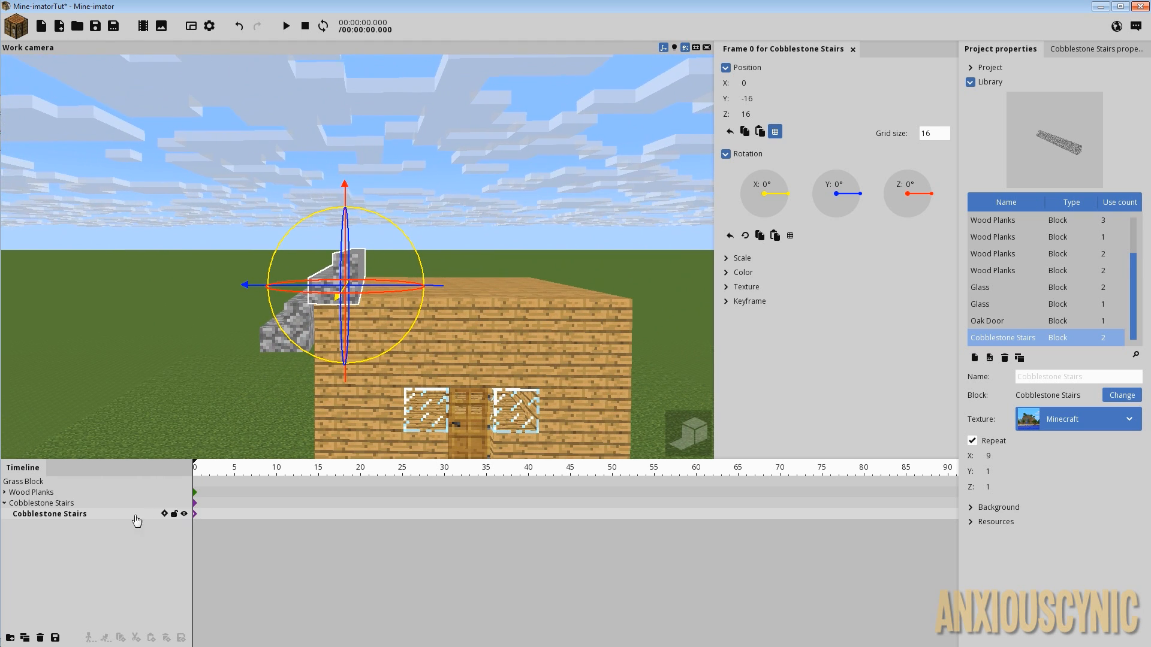
Duplicate the child stairs row and place the copy one step further inward and up at Z 32.
click(24, 638)
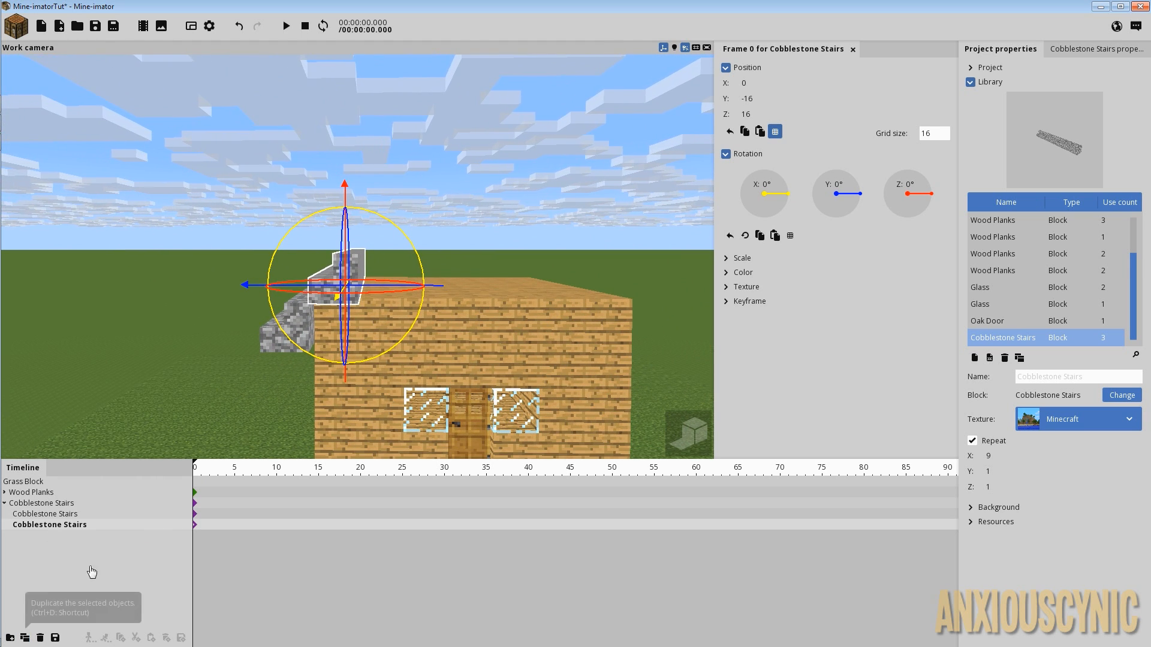
drag(345, 187, 344, 151)
drag(441, 256, 508, 254)
Add another duplicate of the stairs row as the next roof step at Y -48, Z 48.
click(28, 639)
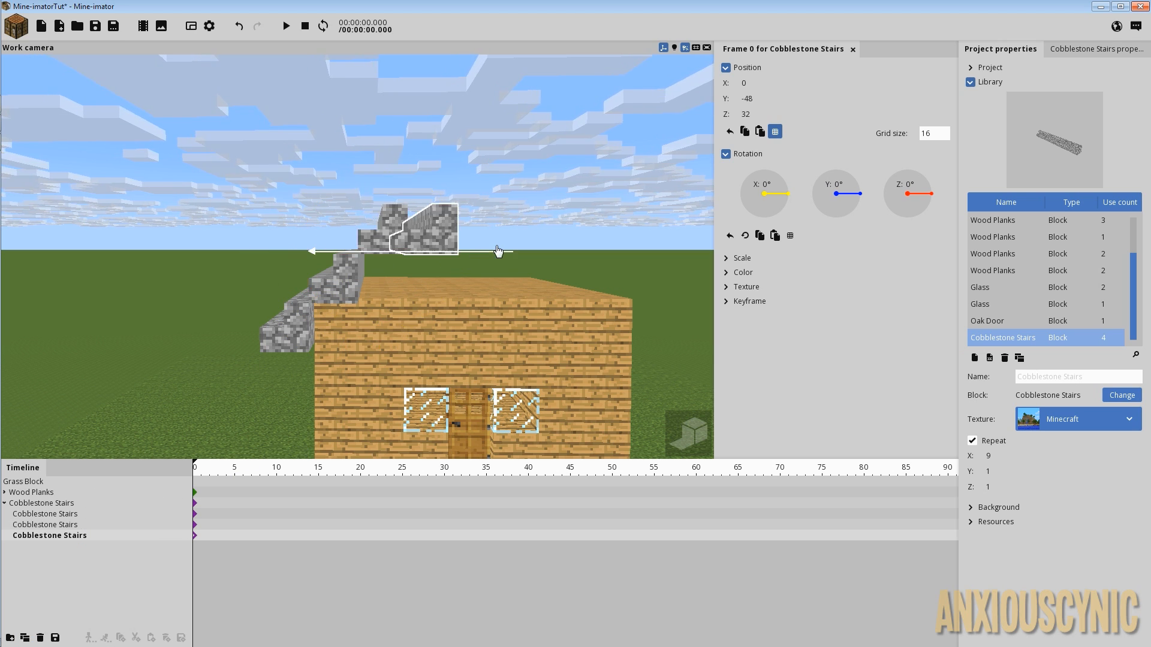
drag(416, 157, 416, 112)
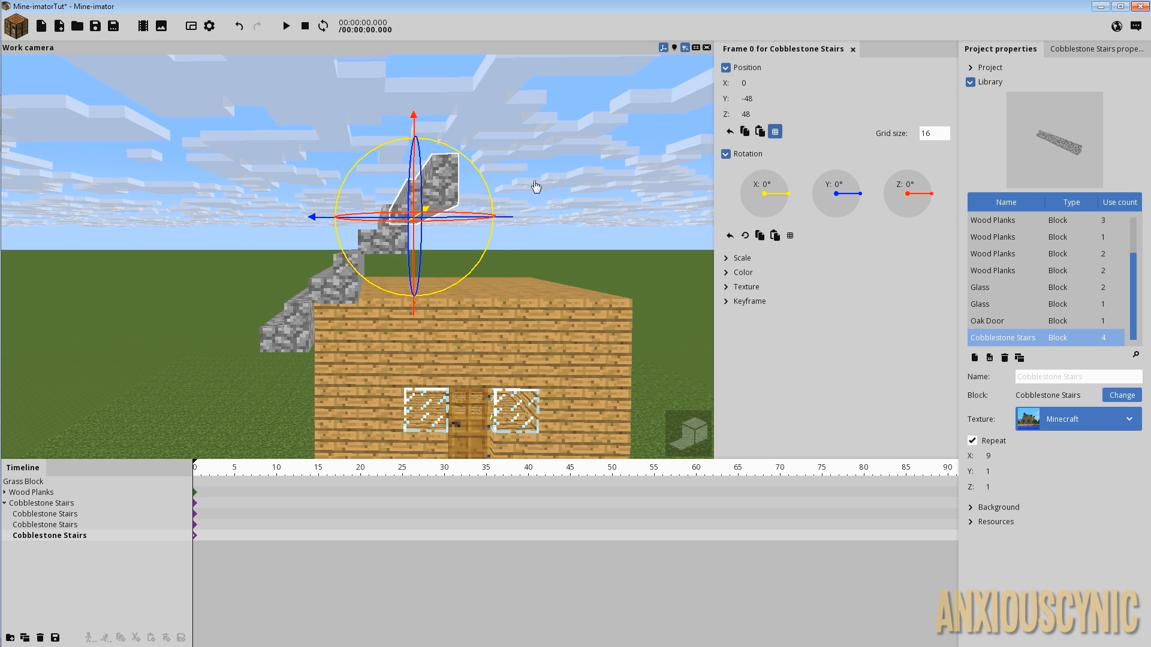
drag(536, 185, 525, 202)
Select the parent Cobblestone Stairs row and check the stepped roof slope against the house.
click(111, 502)
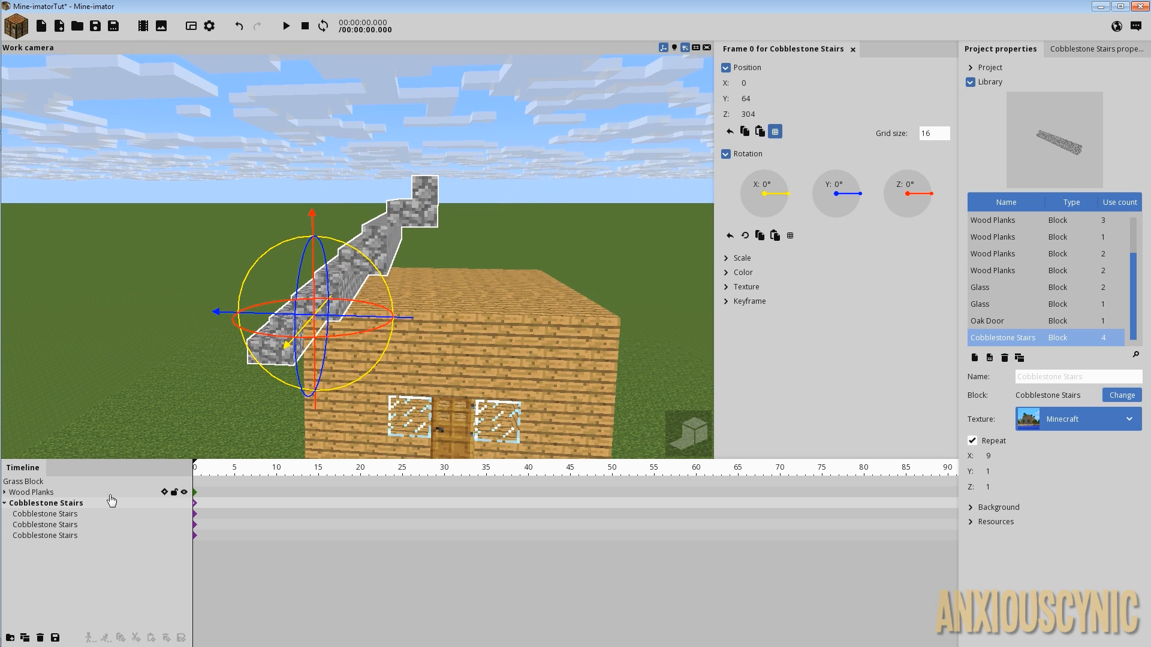
mouse_move(523, 337)
mouse_down()
mouse_move(526, 311)
mouse_move(524, 322)
mouse_up()
right_drag(487, 322, 443, 260)
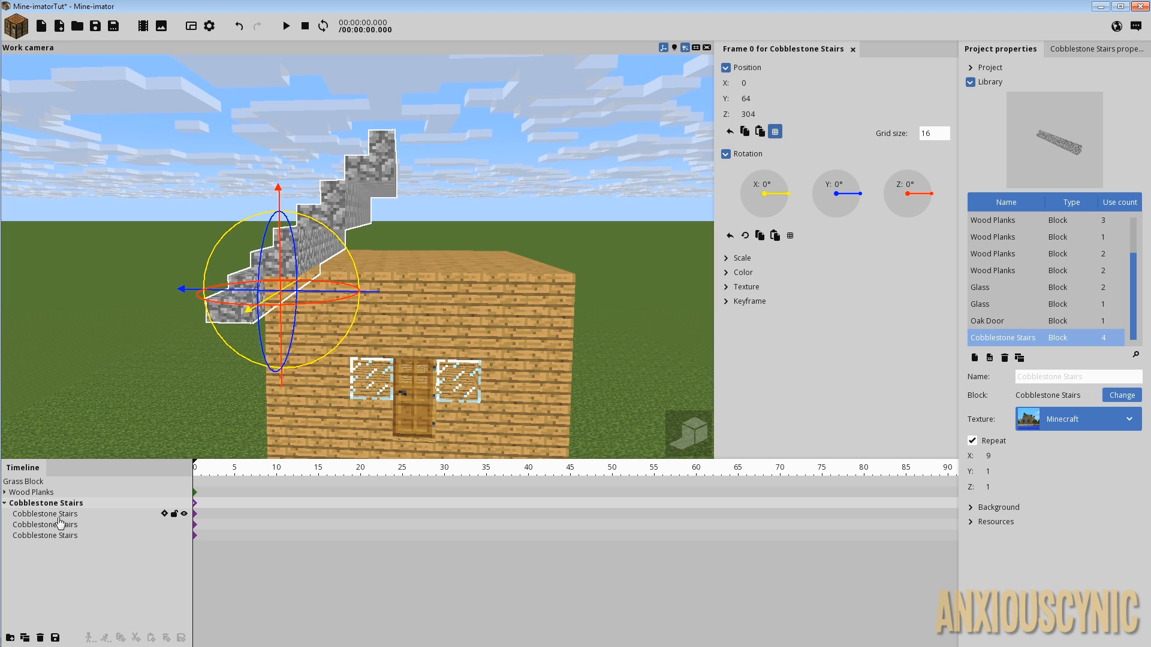
Duplicate the parent Cobblestone Stairs group, enable rotation snapping and turn the copy 180° about Z.
click(25, 638)
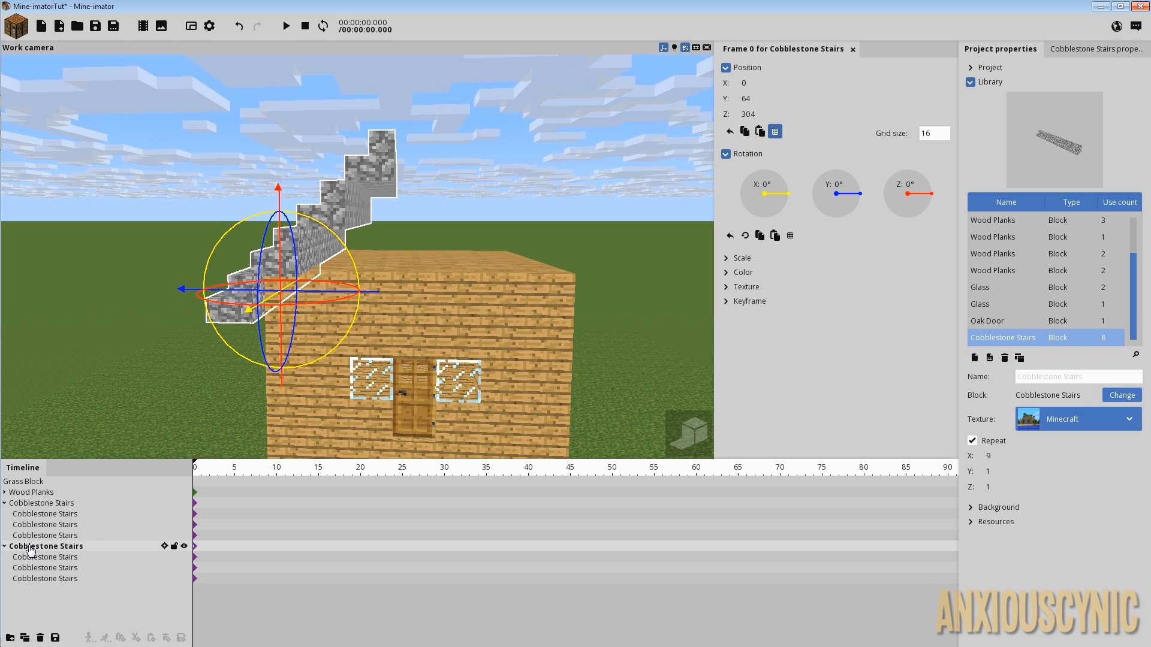
drag(422, 260, 399, 269)
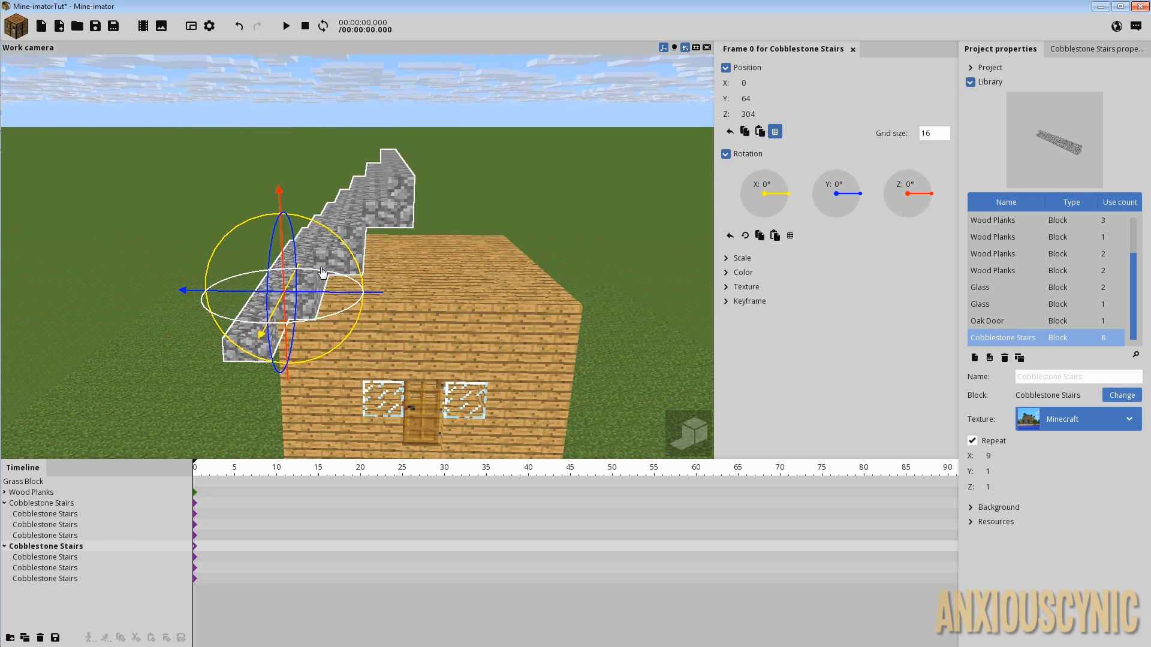
drag(320, 272, 244, 308)
right_click(885, 196)
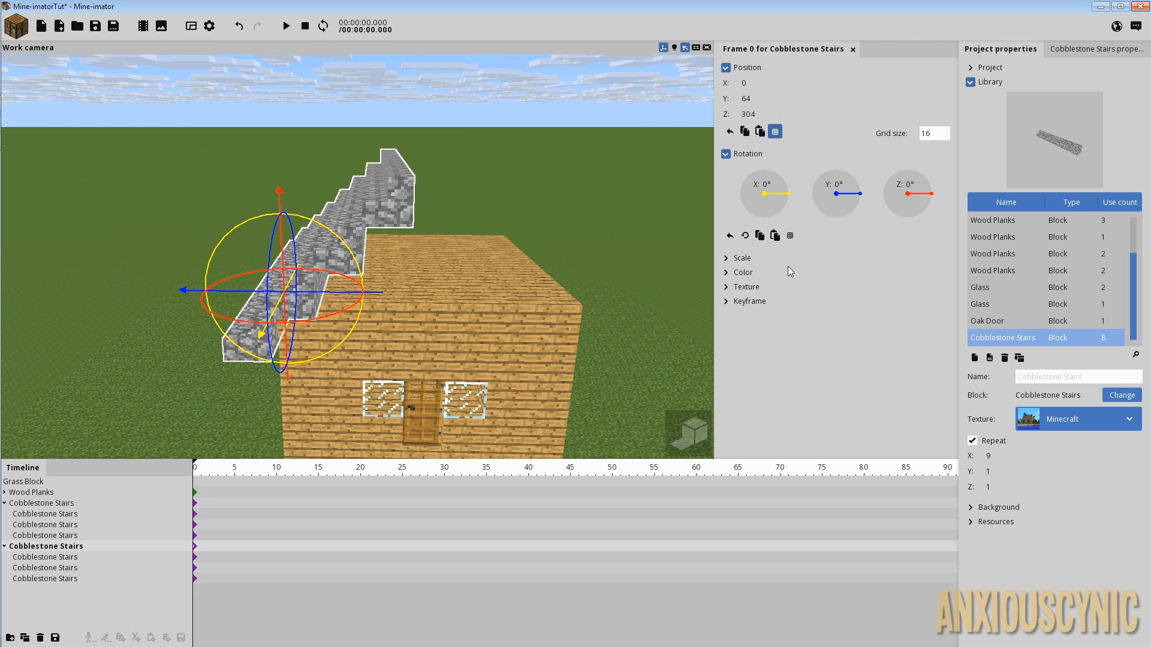
click(791, 239)
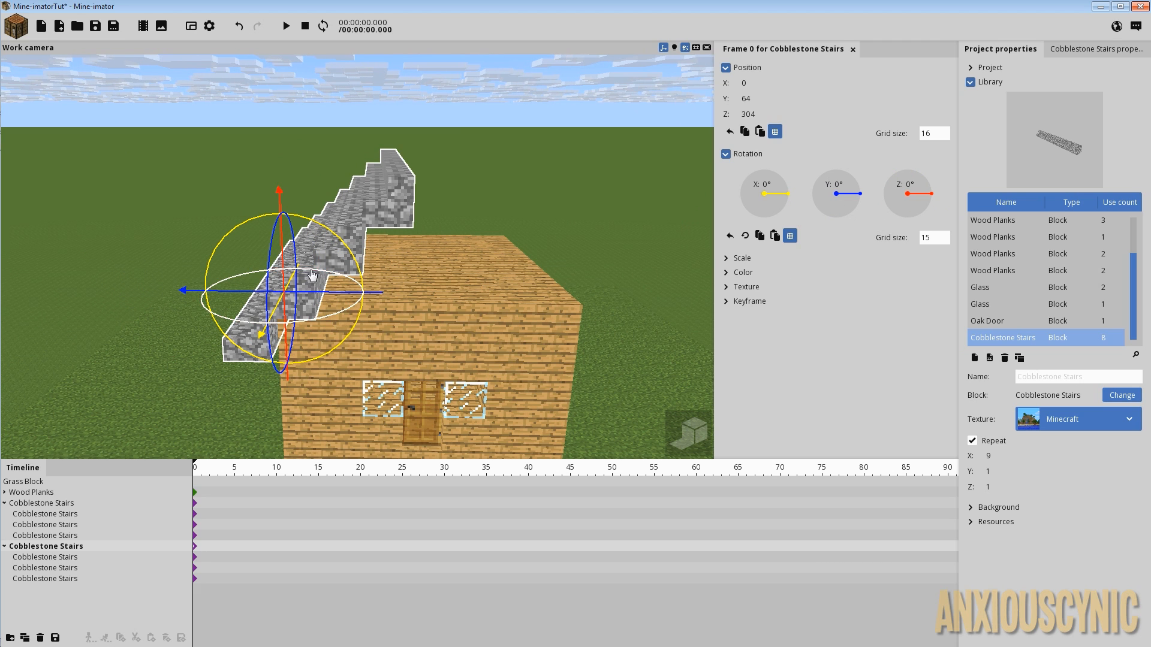
drag(312, 273, 258, 318)
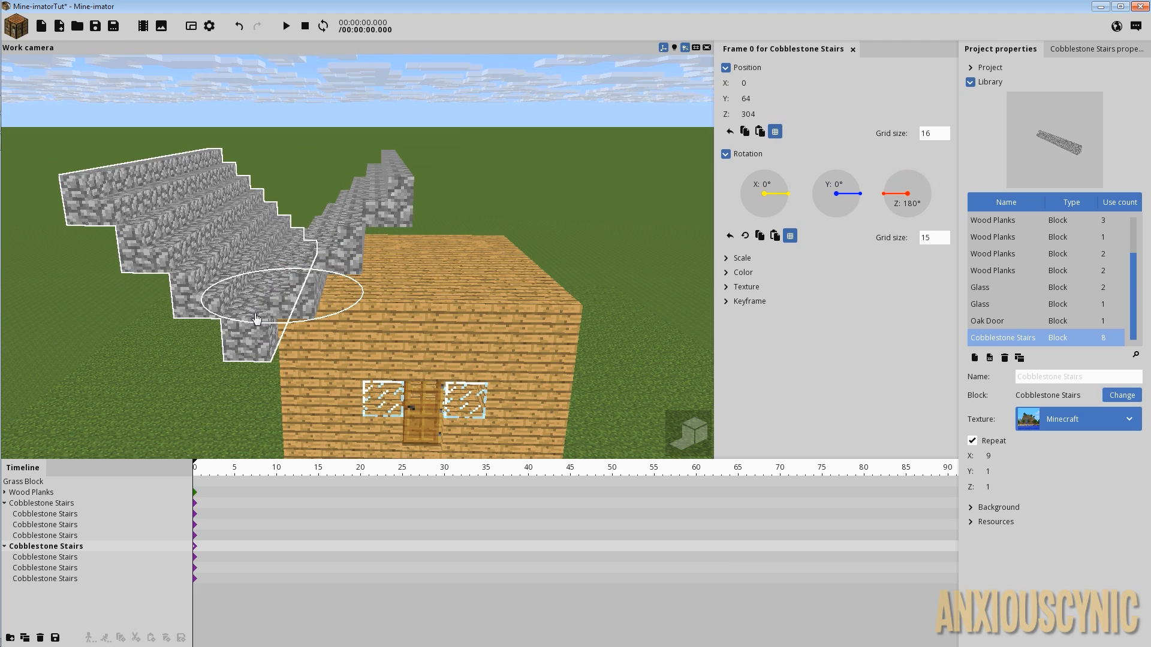
Move the rotated stairs copy across the house to Y -64 as the opposite roof slope.
drag(322, 298, 594, 301)
drag(491, 408, 494, 379)
click(534, 201)
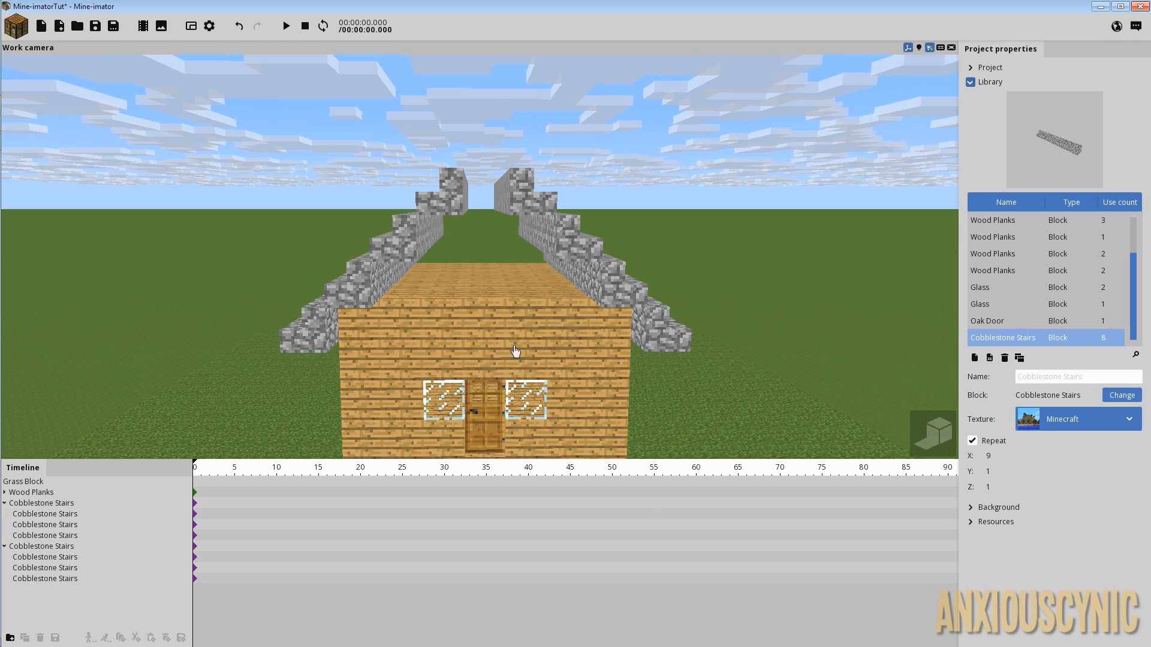
mouse_move(515, 352)
mouse_down()
mouse_move(487, 333)
mouse_move(518, 374)
mouse_move(522, 362)
mouse_up()
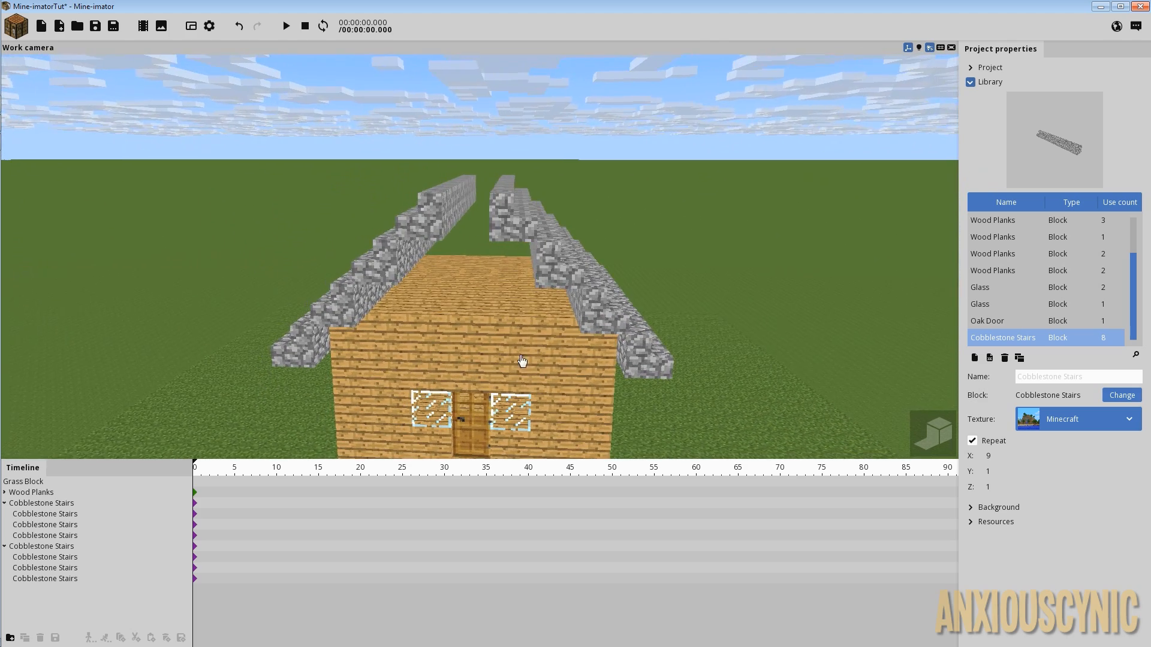
Create a Cobblestone block for the roof ridge.
click(17, 28)
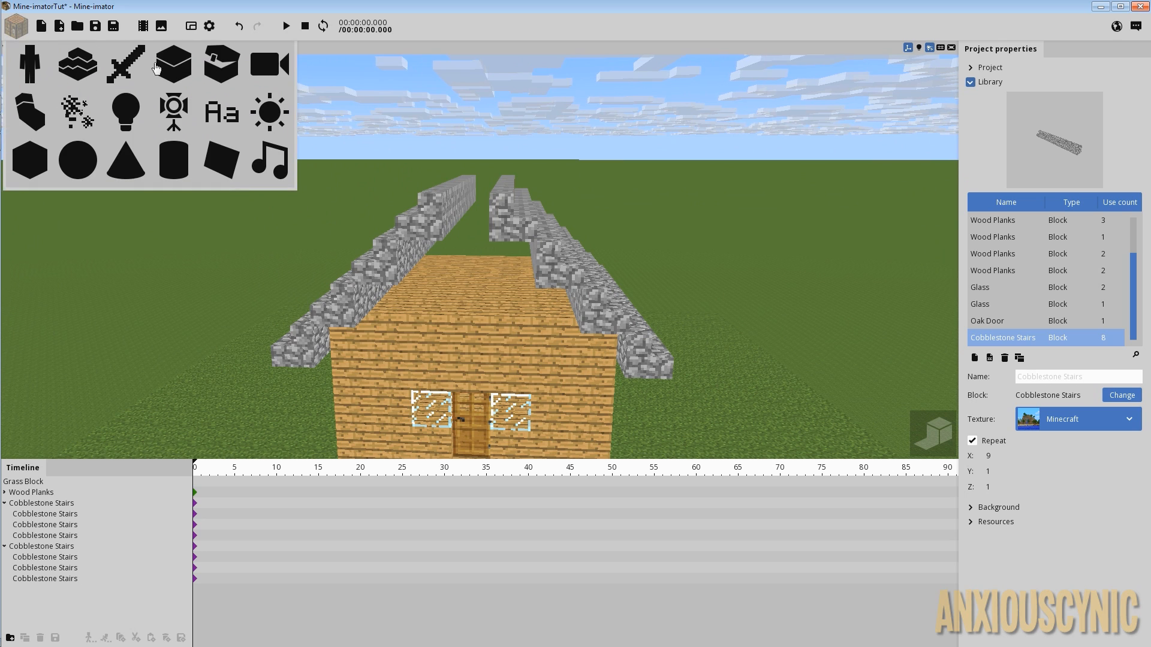
click(172, 69)
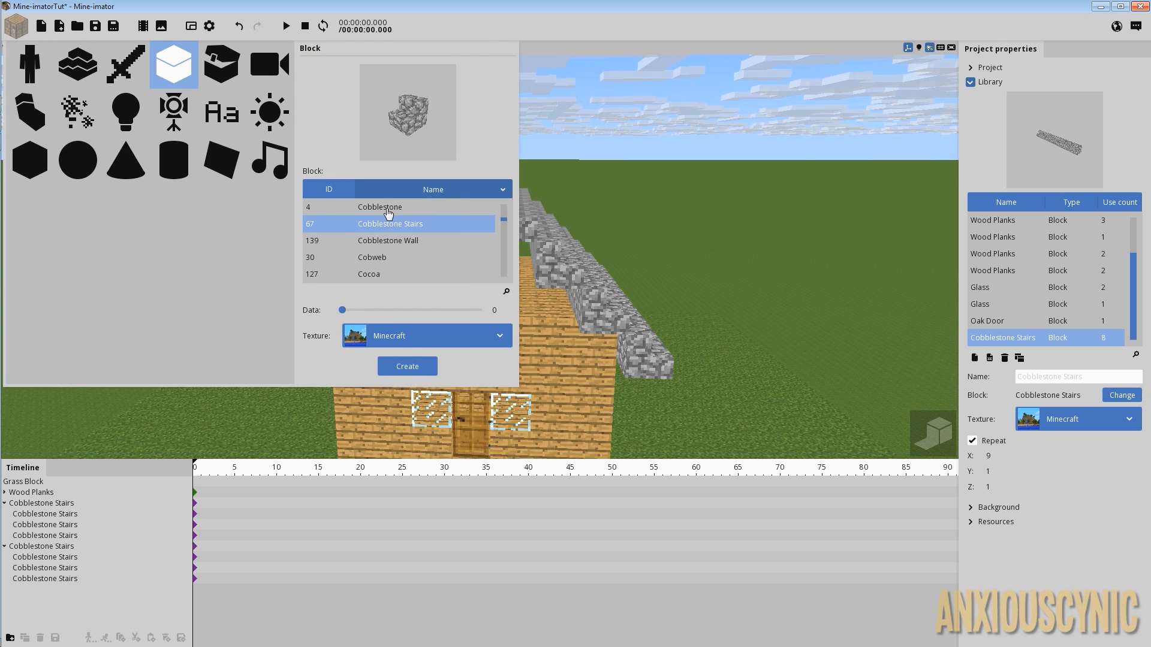
click(389, 207)
click(412, 367)
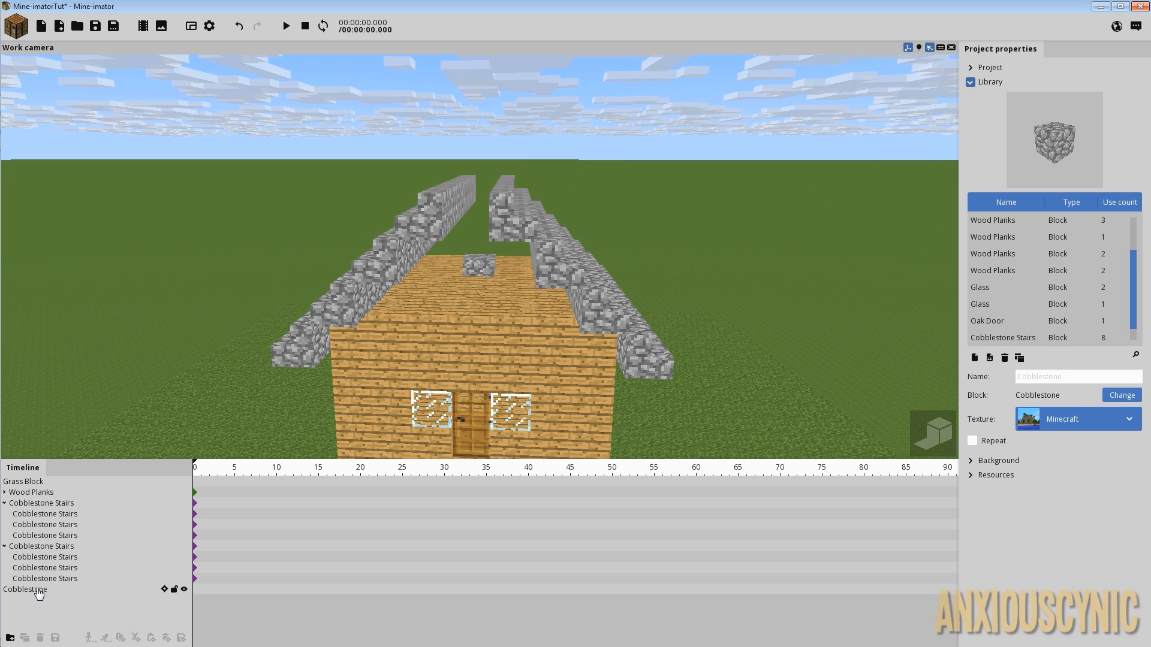
click(55, 591)
Parent the rotated Cobblestone Stairs group and the Cobblestone block to the first Cobblestone Stairs row.
click(29, 547)
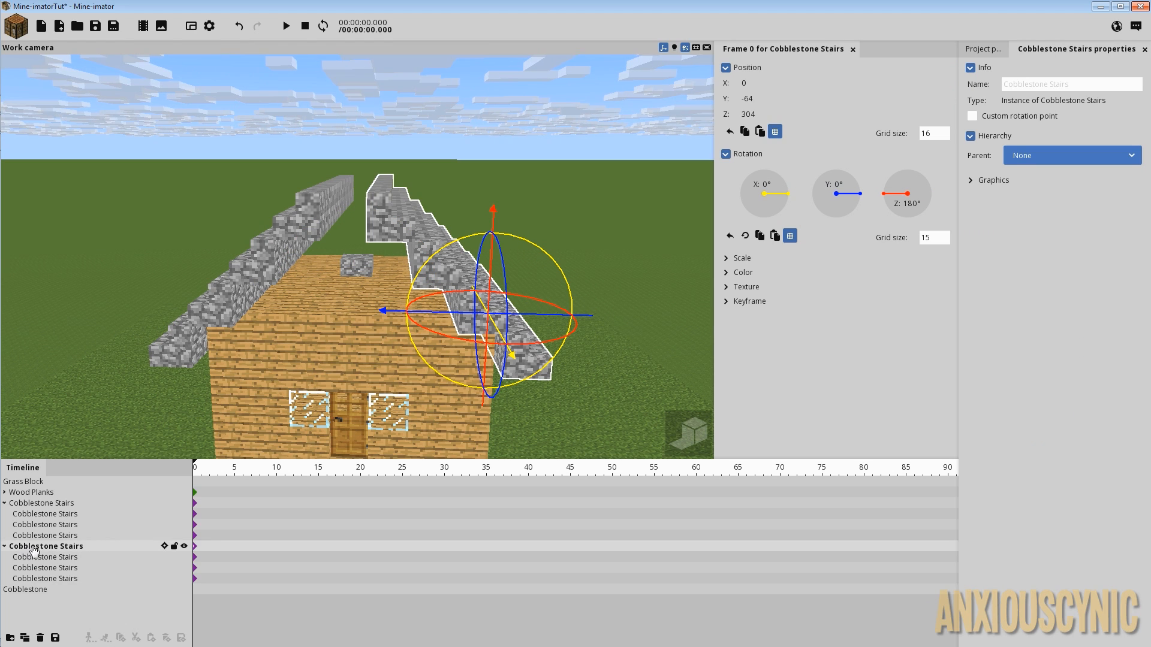
drag(33, 550, 38, 503)
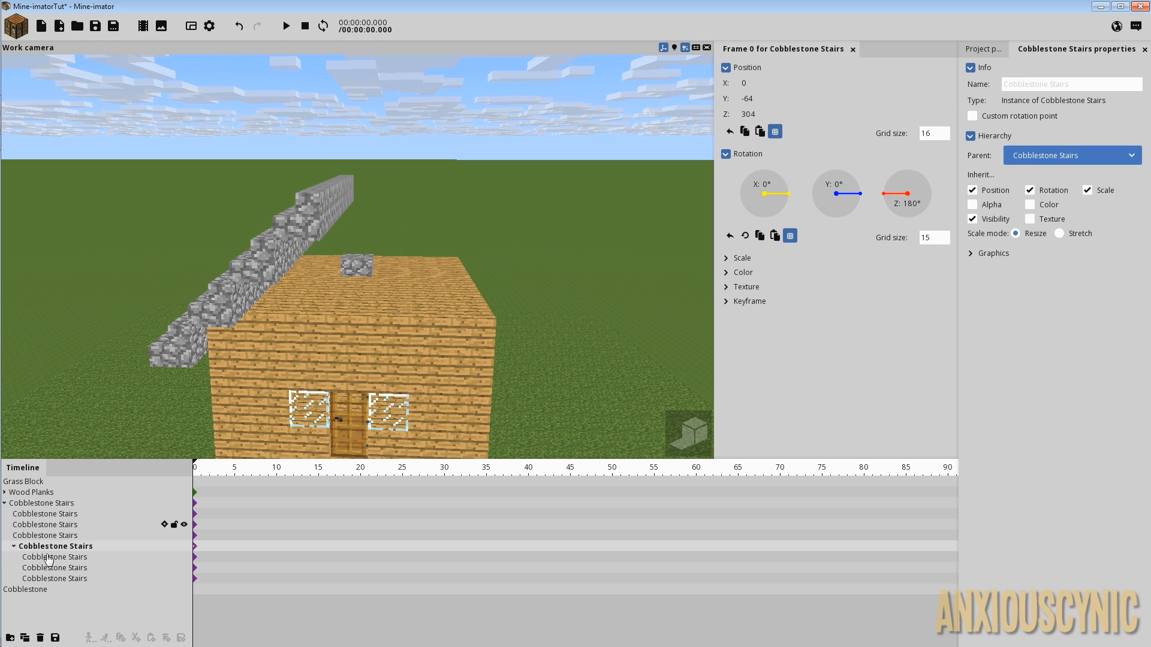
click(13, 546)
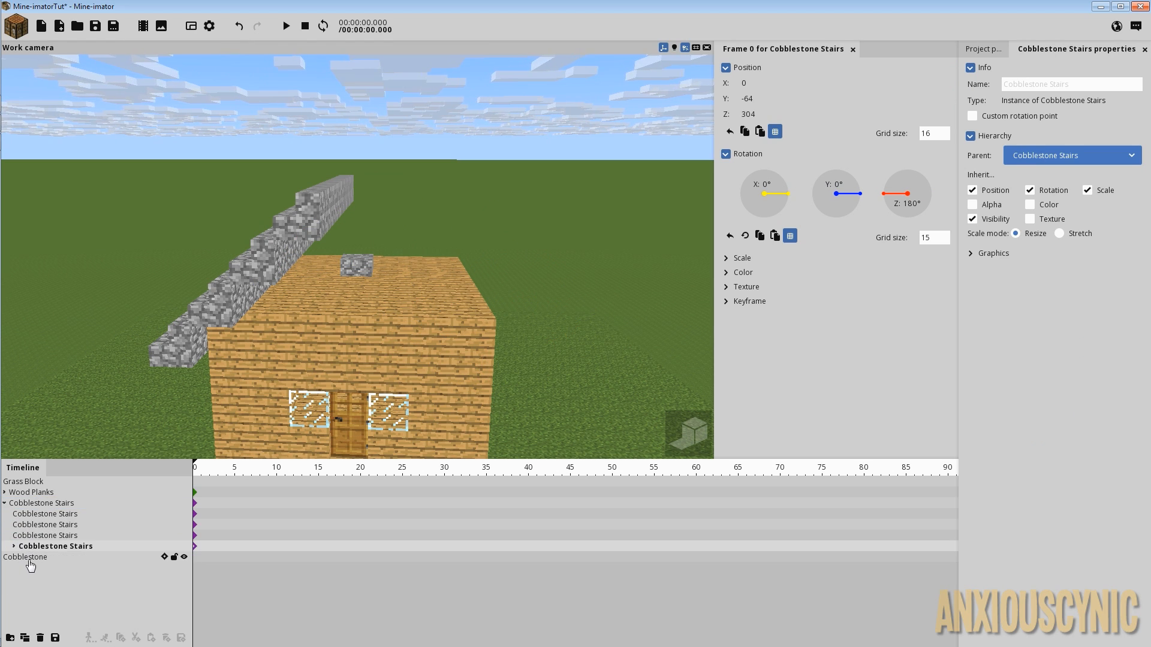
click(30, 558)
drag(44, 567, 44, 504)
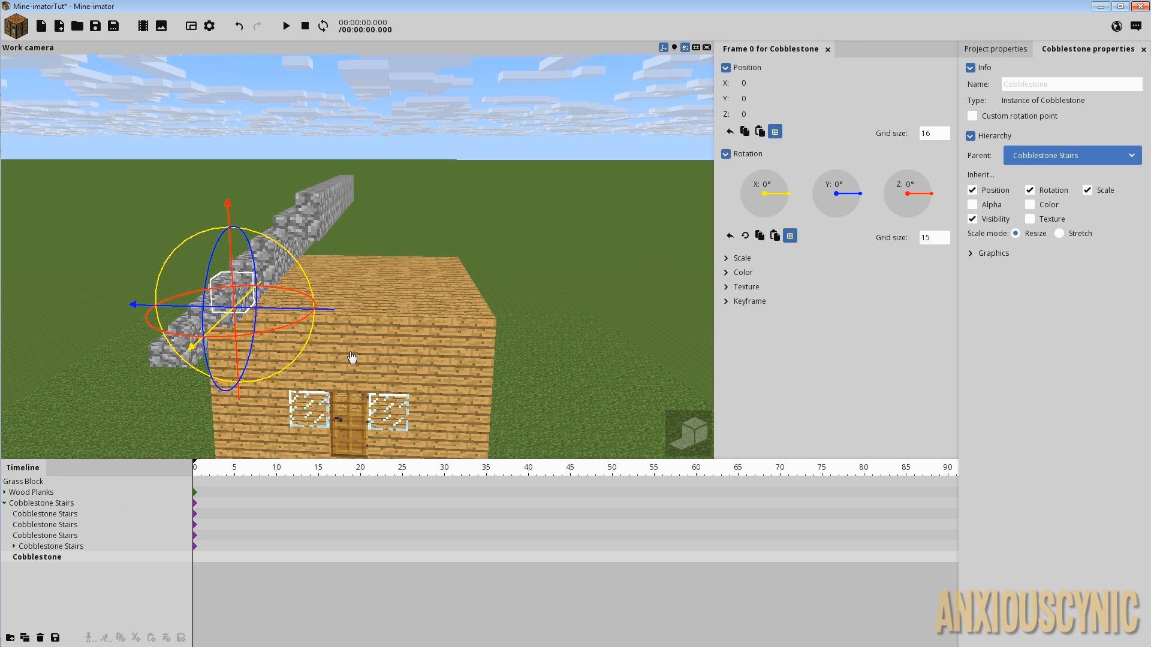
Reset the nested stairs group's Y and Z position, then shift it across the house to Y -128.
click(14, 546)
click(36, 546)
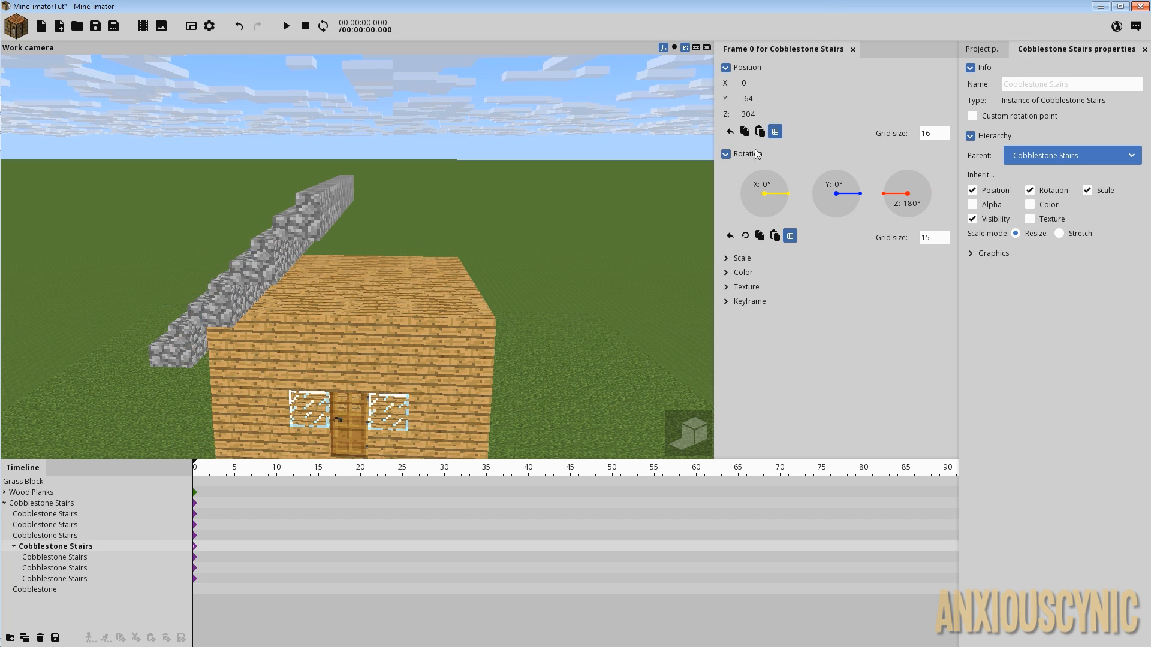
right_click(750, 101)
right_click(748, 115)
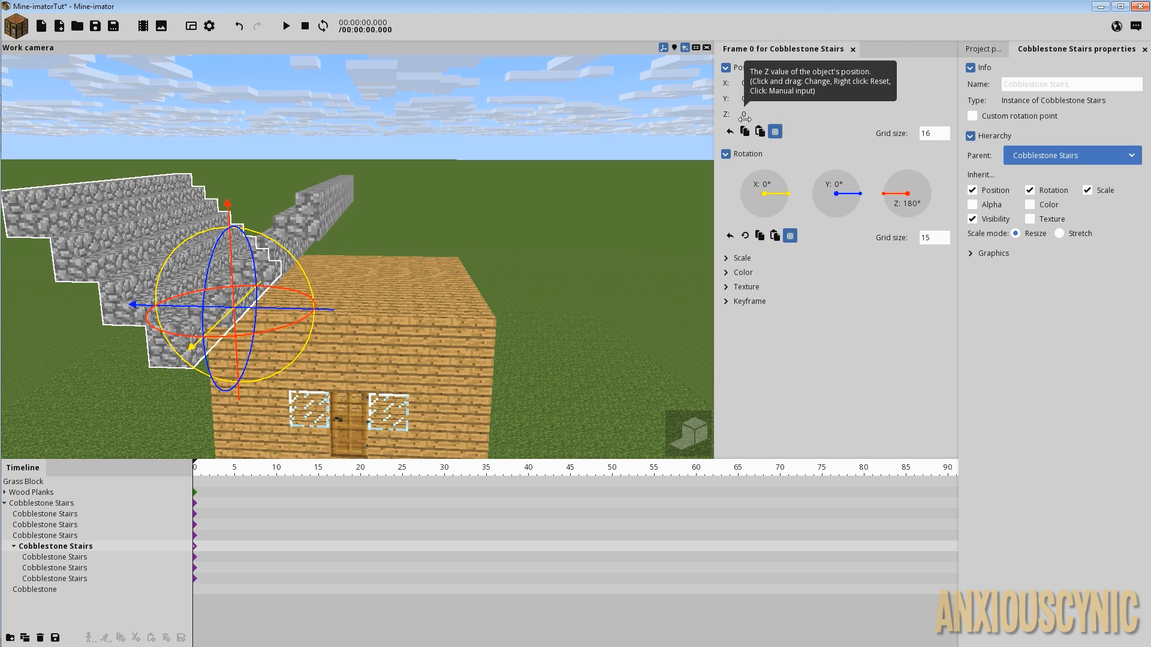
drag(312, 311, 541, 312)
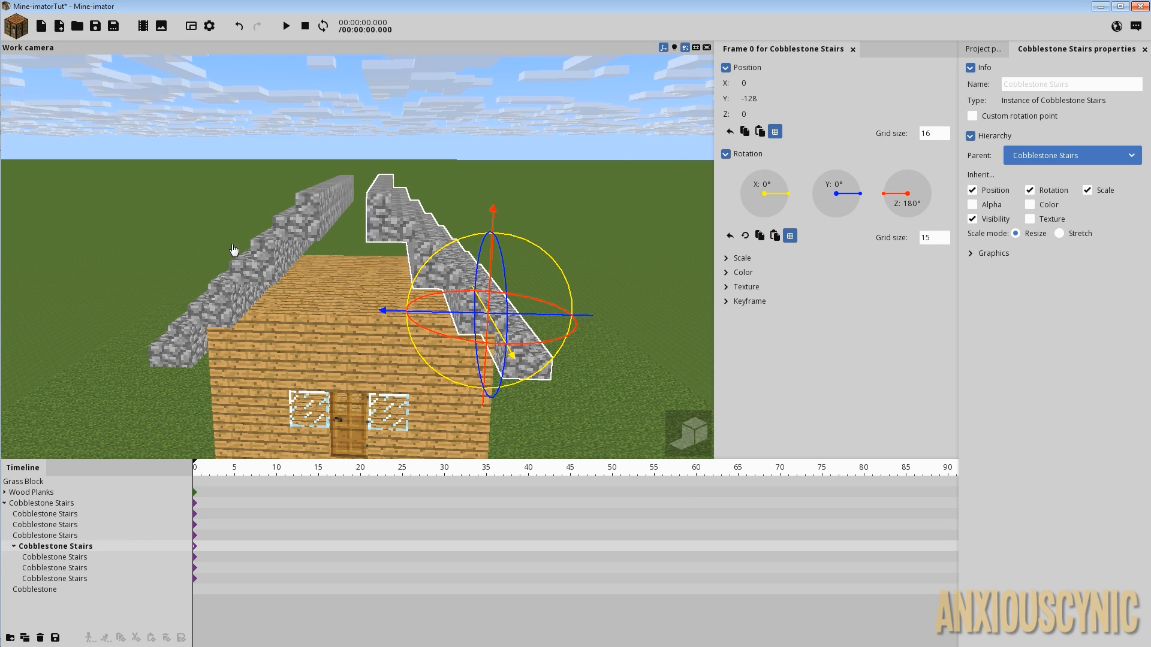
Move the Cobblestone block into the gap between the two roof slopes at Y -64, Z 48.
click(18, 590)
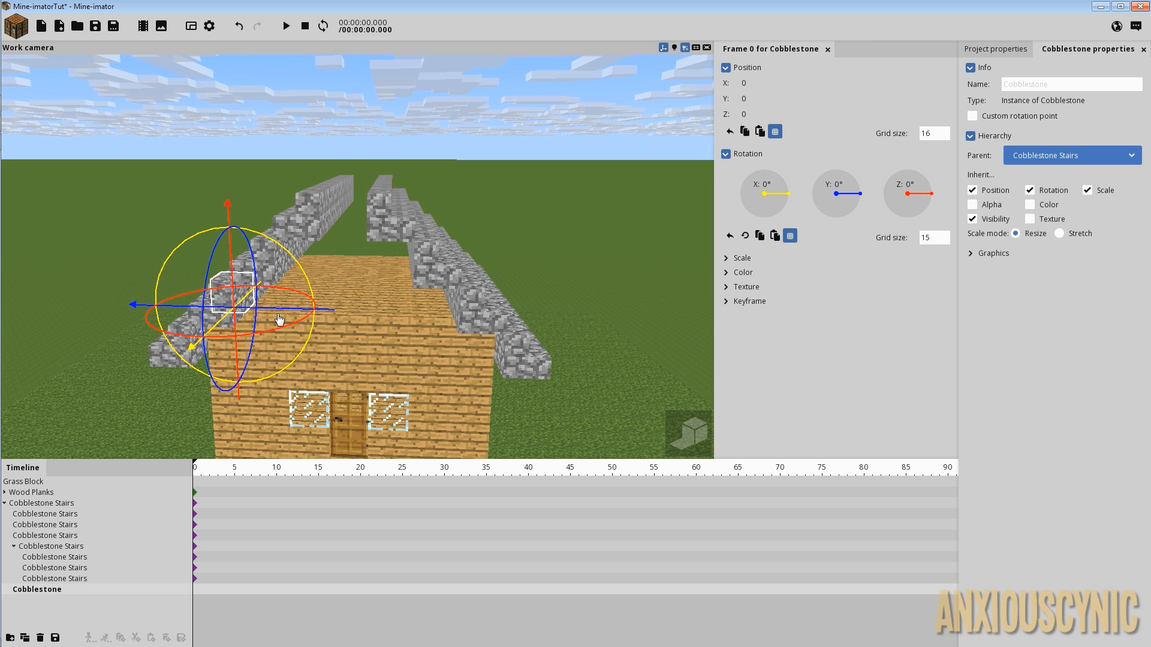
drag(279, 319, 420, 295)
drag(356, 210, 368, 114)
mouse_move(467, 120)
mouse_down()
mouse_move(415, 157)
mouse_move(468, 118)
mouse_up()
drag(621, 163, 624, 163)
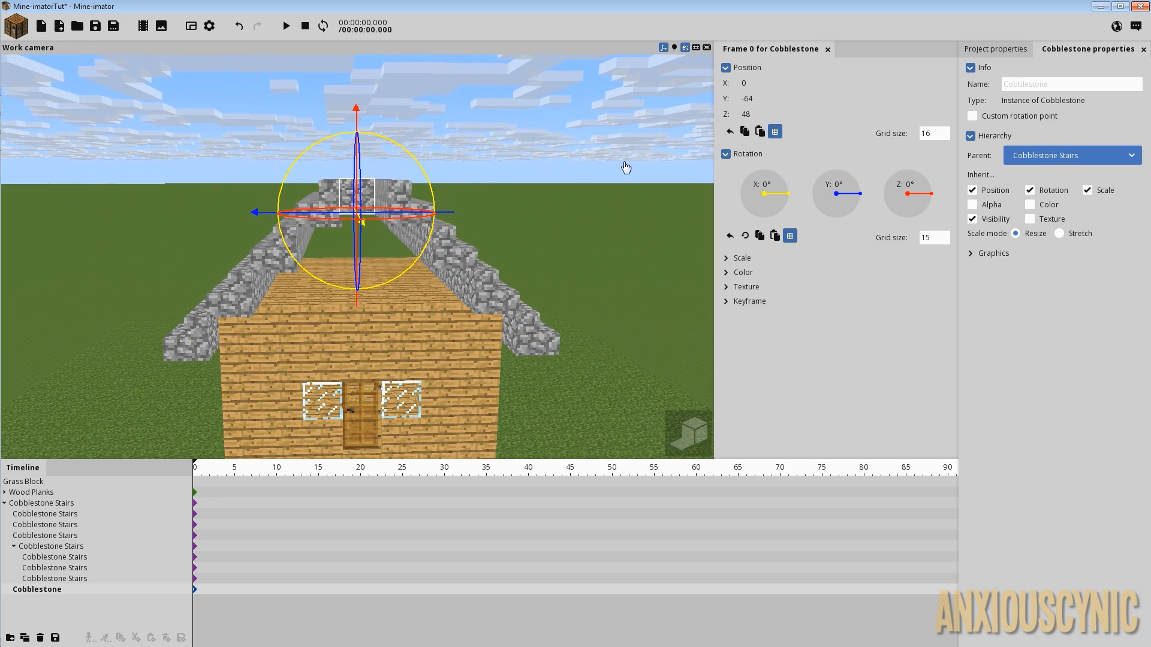
Turn on Repeat for the Cobblestone library block and set its X repeat to 9.
click(989, 47)
click(1002, 338)
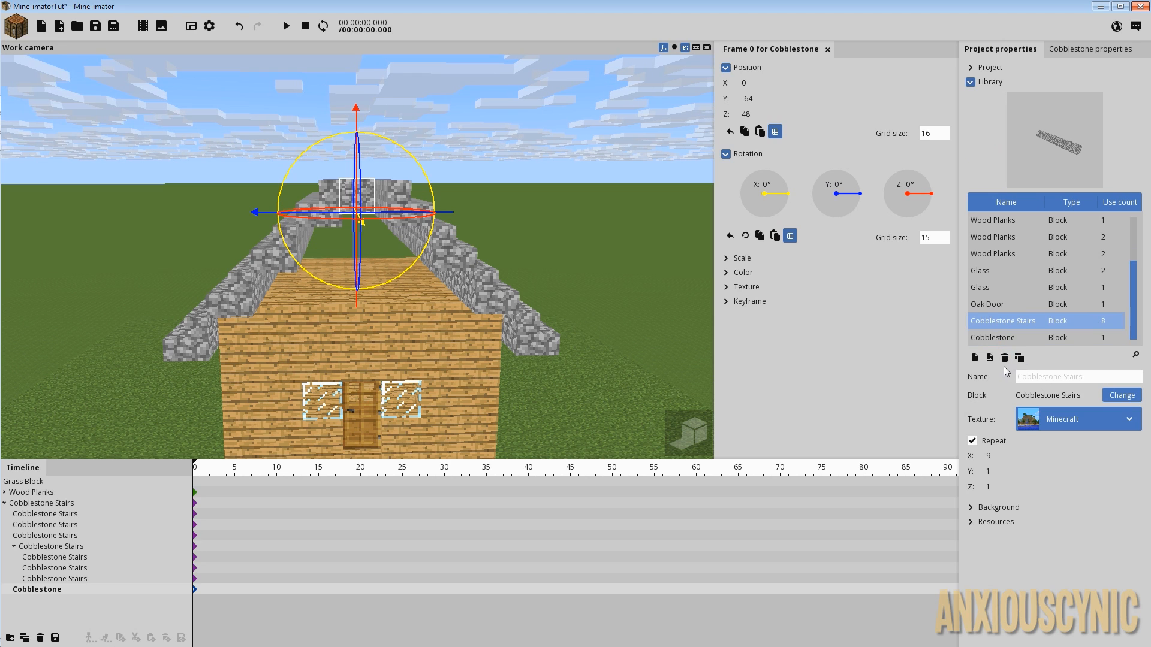
click(995, 339)
click(990, 441)
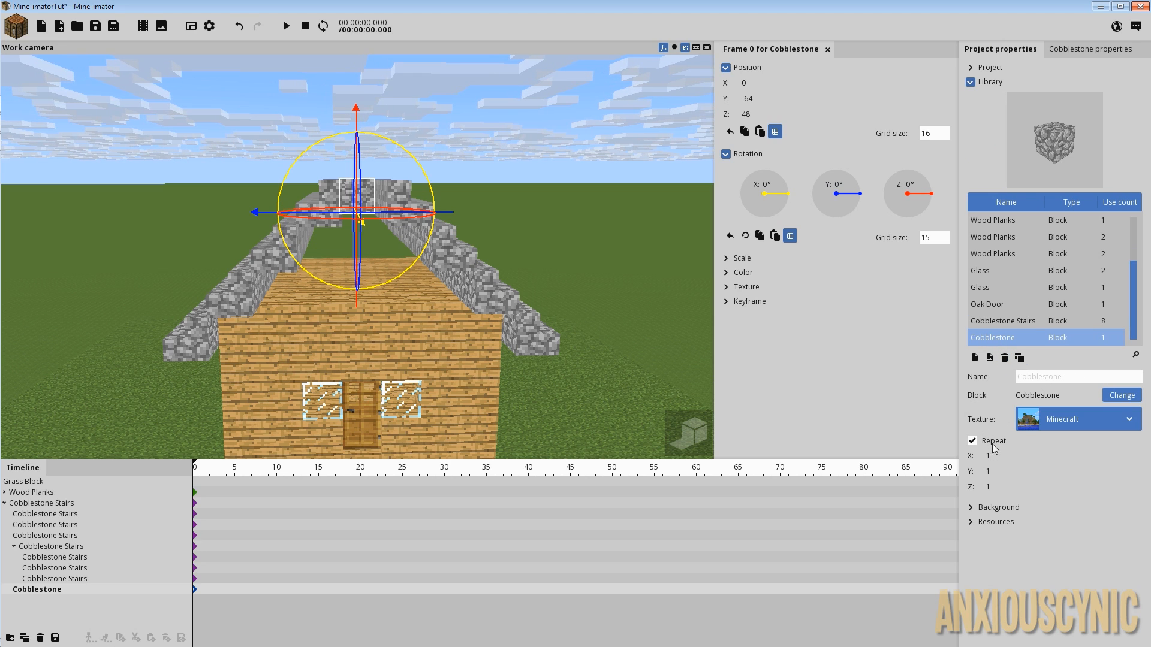
drag(993, 457, 1041, 461)
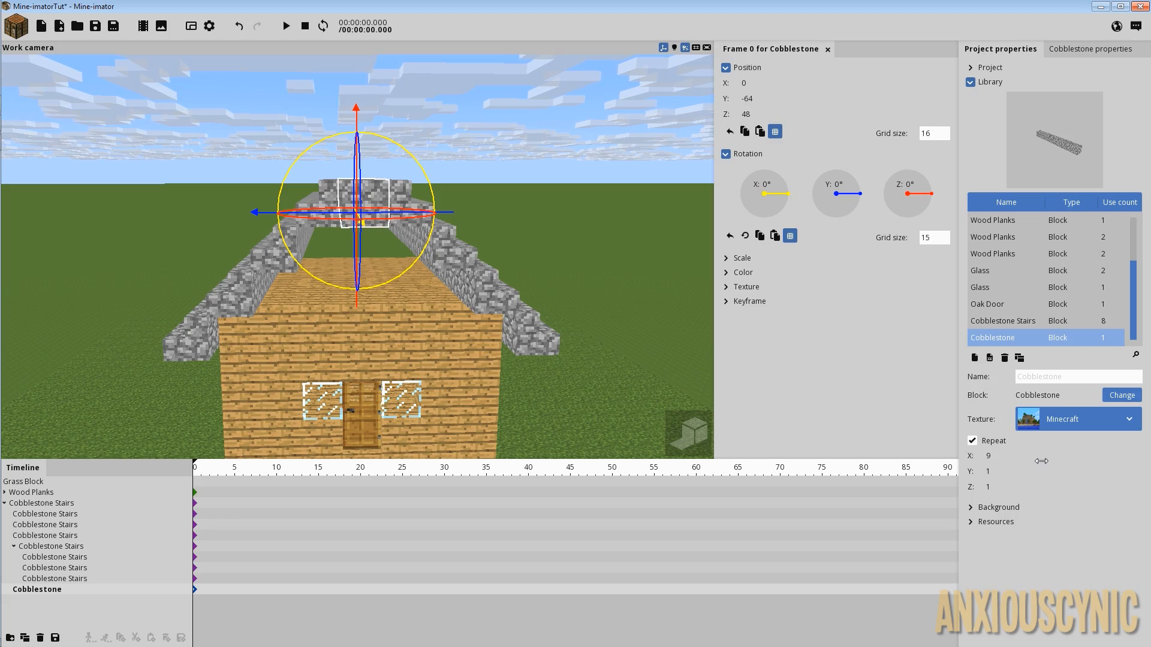
Check the ridge length from above and set the Cobblestone block's X repeat to 10.
drag(563, 247, 510, 255)
click(562, 262)
drag(516, 252, 431, 336)
drag(993, 456, 1002, 457)
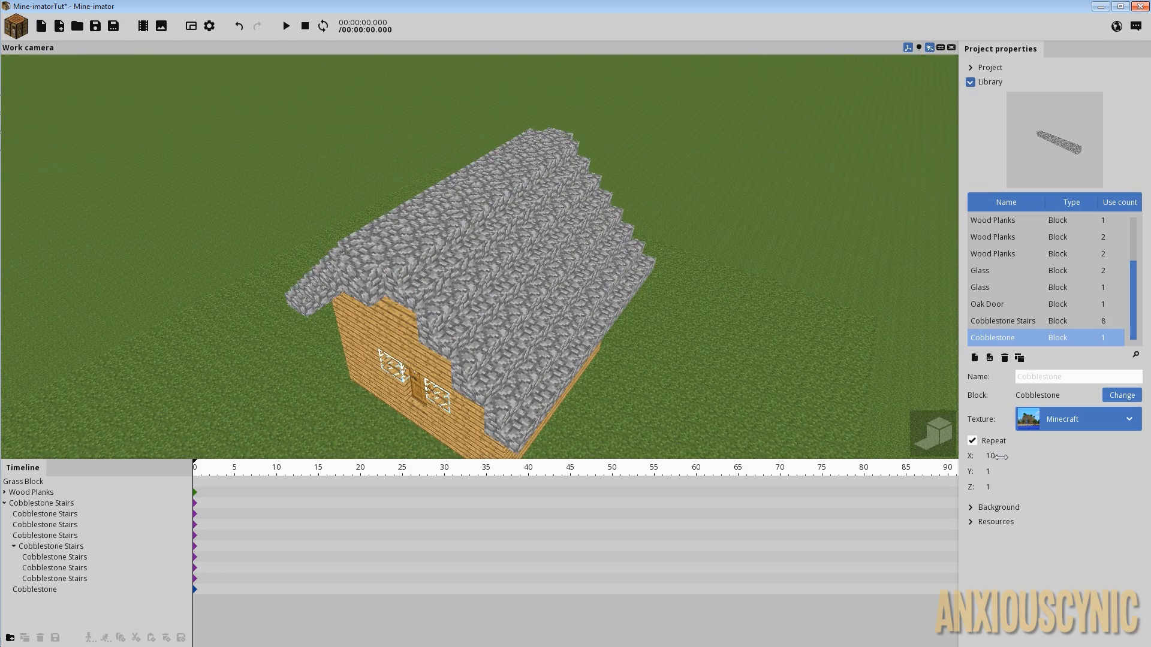
drag(520, 208, 467, 180)
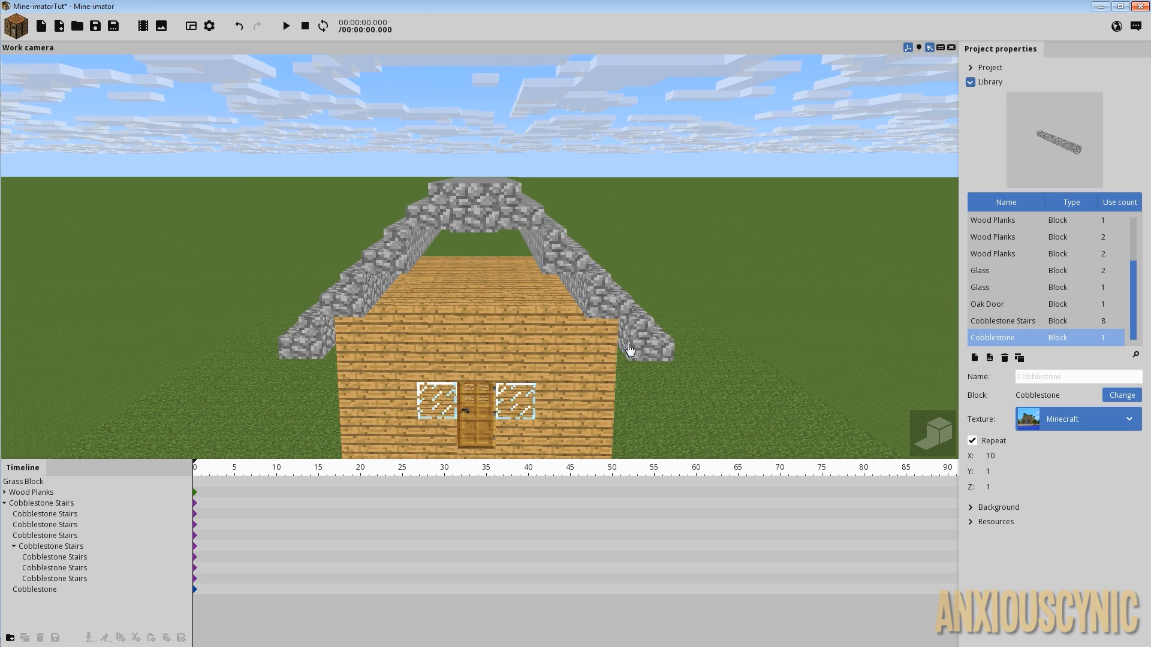
Set the position grid size to 8 and raise the Cobblestone ridge to Z 56.
click(67, 590)
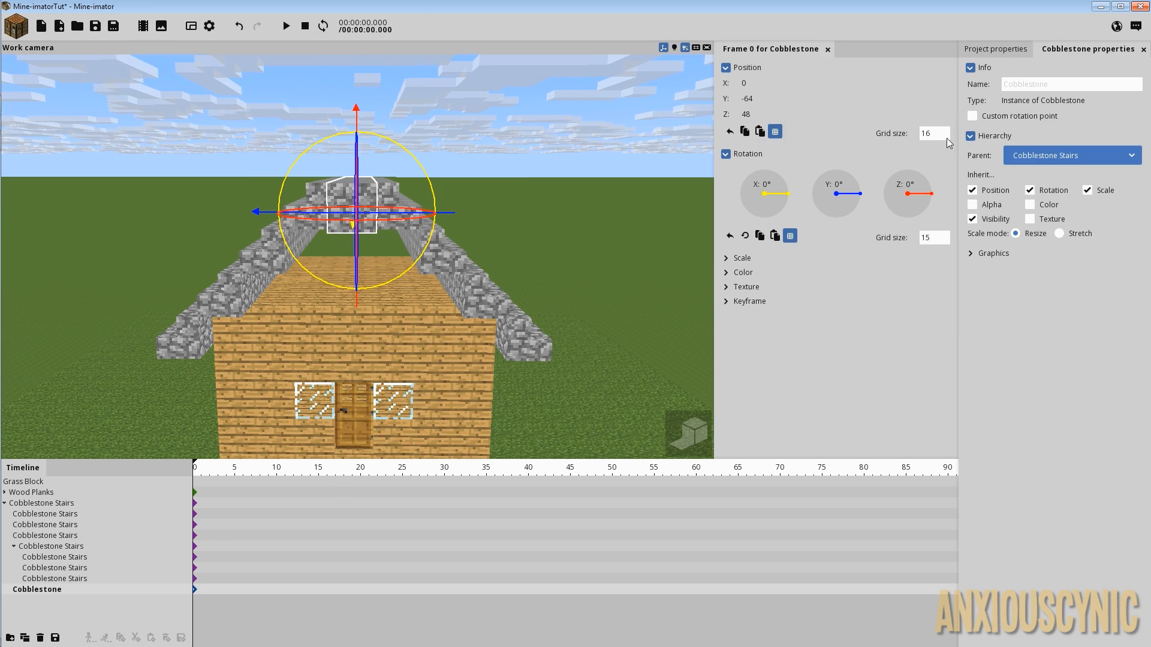
text(8)
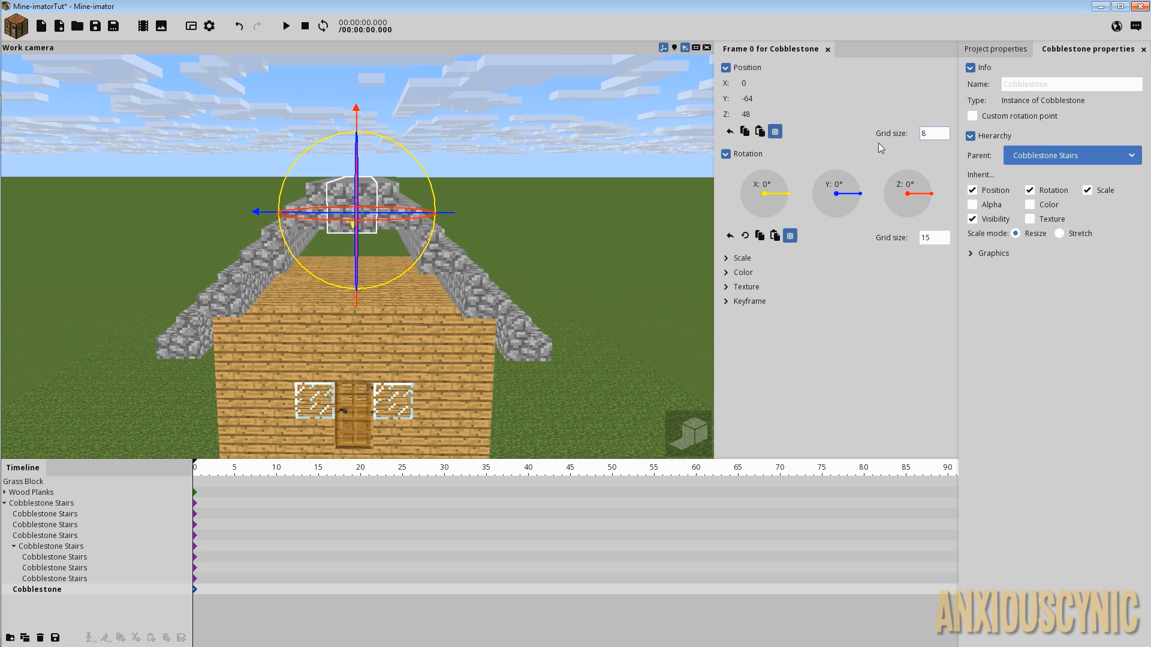
drag(360, 115, 358, 95)
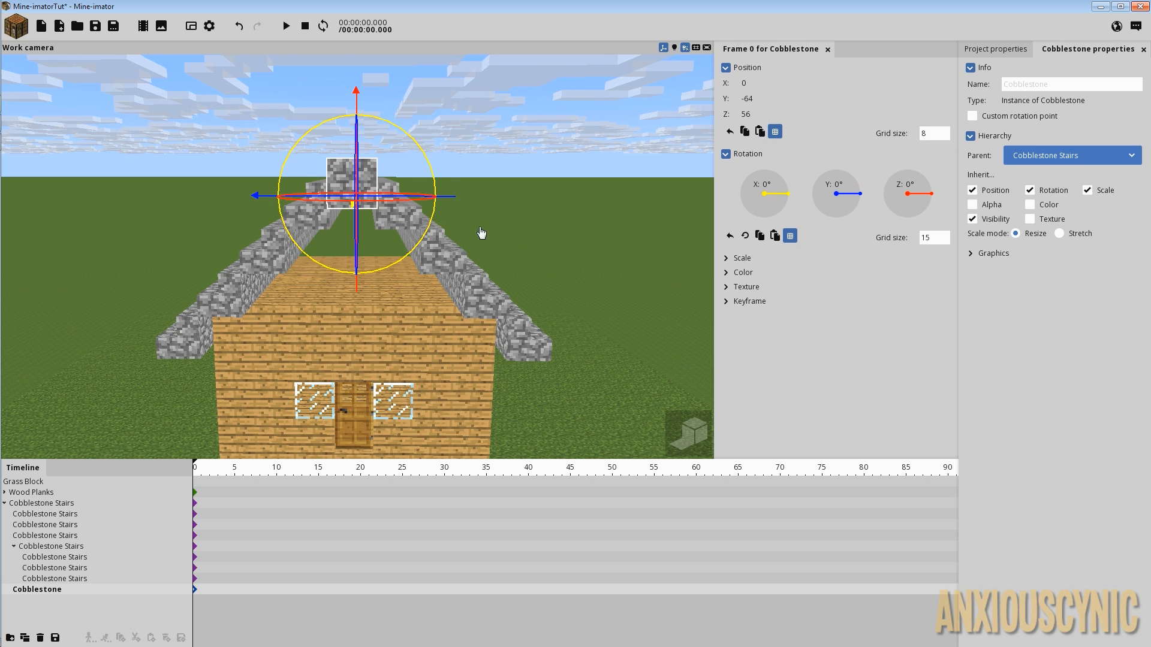
click(520, 228)
mouse_move(586, 214)
mouse_down()
mouse_move(592, 187)
mouse_move(579, 189)
mouse_move(598, 184)
mouse_move(609, 201)
mouse_move(593, 231)
mouse_move(642, 216)
mouse_move(706, 241)
mouse_move(725, 209)
mouse_move(584, 199)
mouse_move(563, 175)
mouse_move(567, 216)
mouse_move(590, 198)
mouse_up()
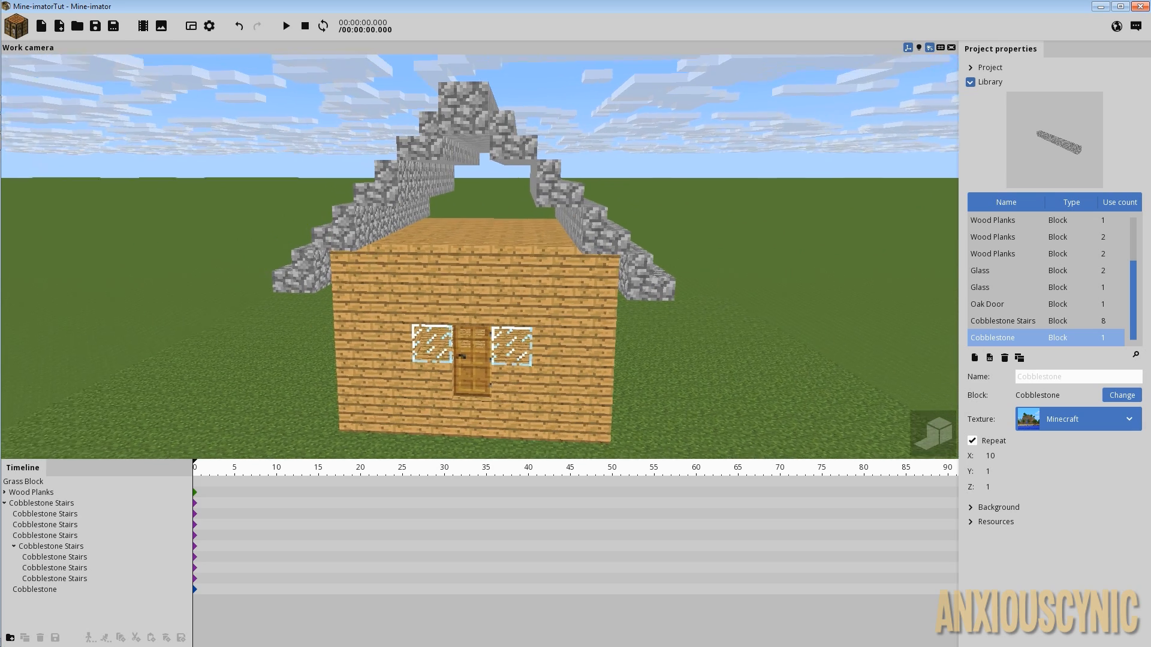
drag(531, 327, 531, 327)
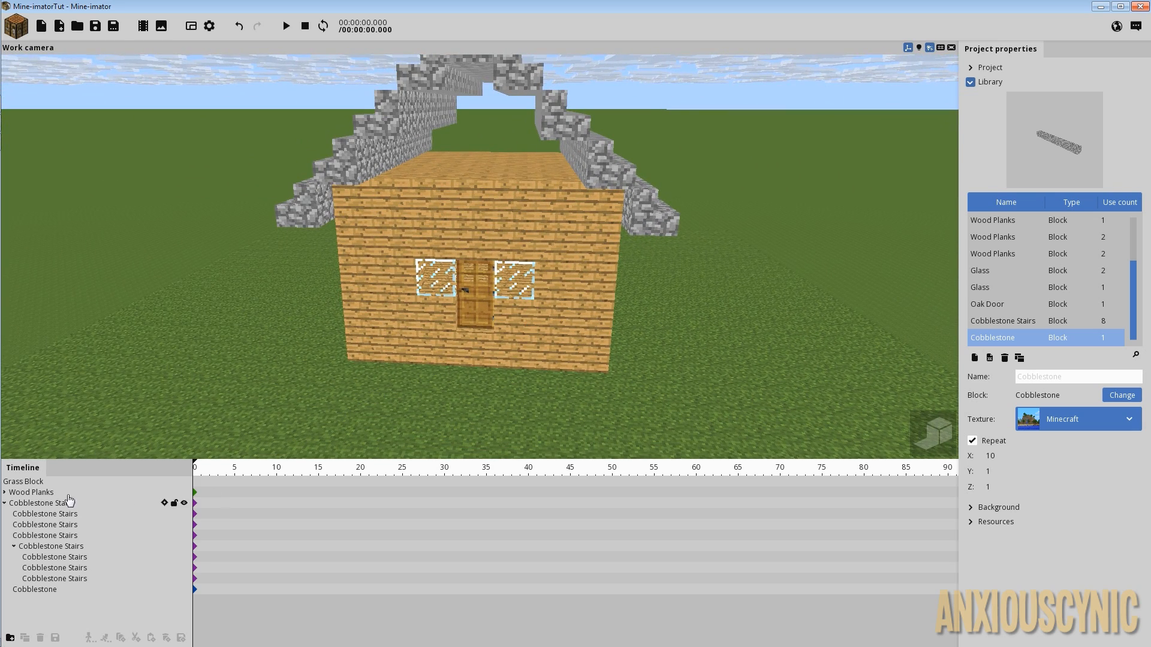
Collapse the Cobblestone Stairs roof group and parent it to the house's main Wood Planks object.
click(6, 504)
click(33, 505)
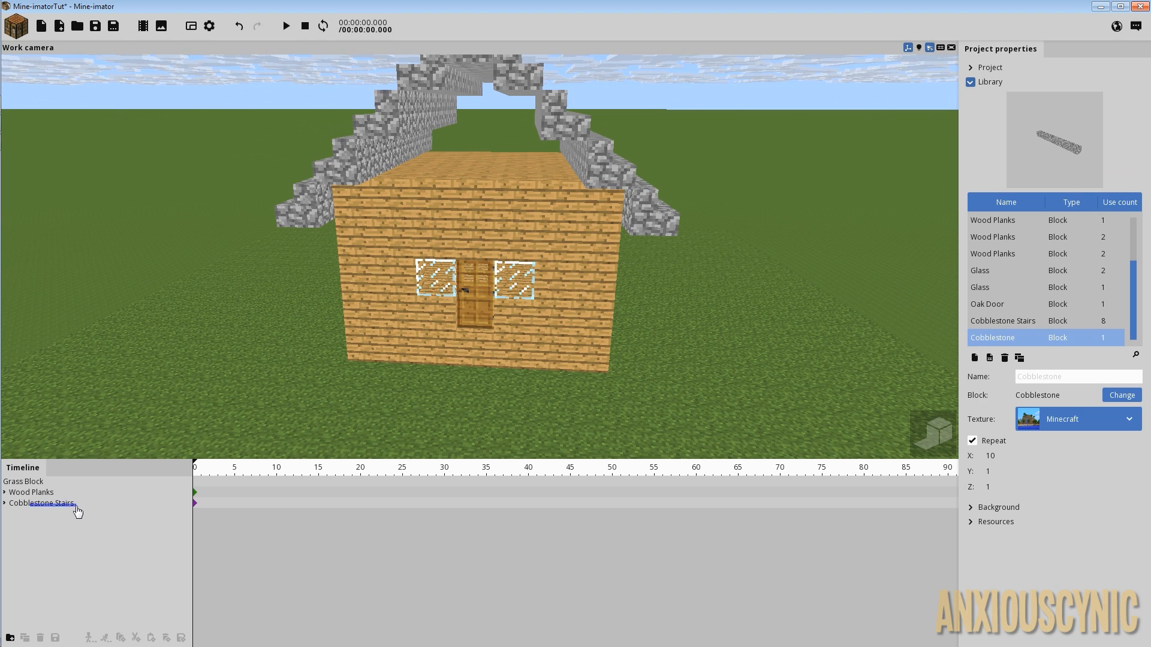
drag(32, 506, 27, 493)
click(5, 492)
click(35, 514)
scroll(48, 530, down, 1)
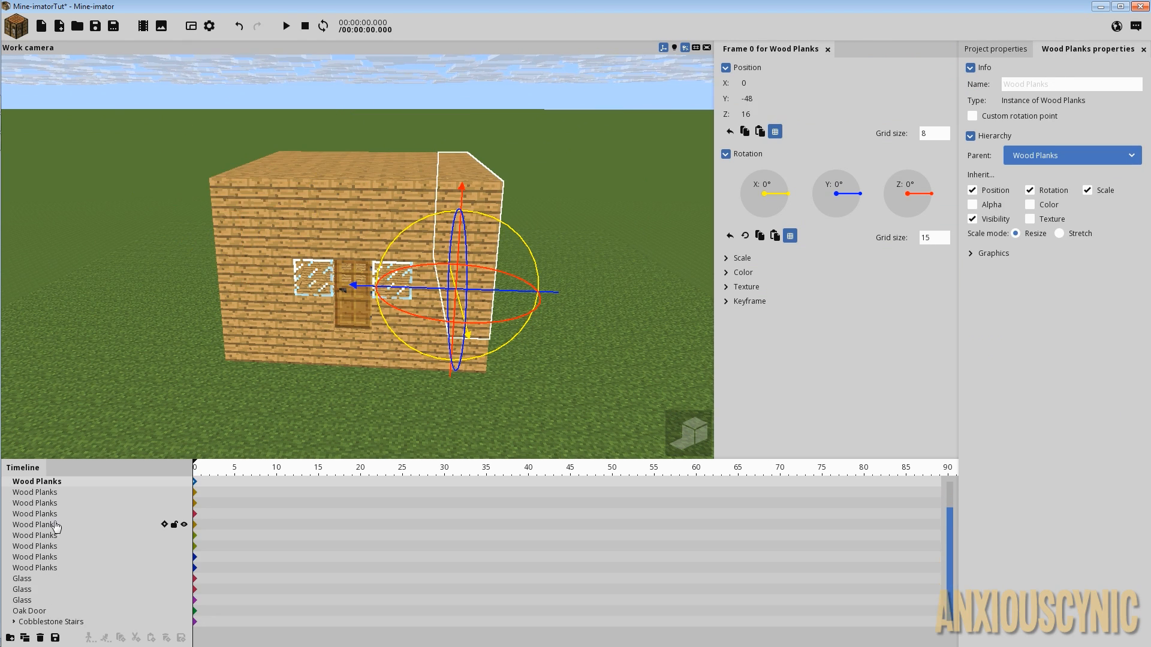
Reset the nested Cobblestone Stairs roof's Z position and raise it to Z 64 on the house.
click(63, 622)
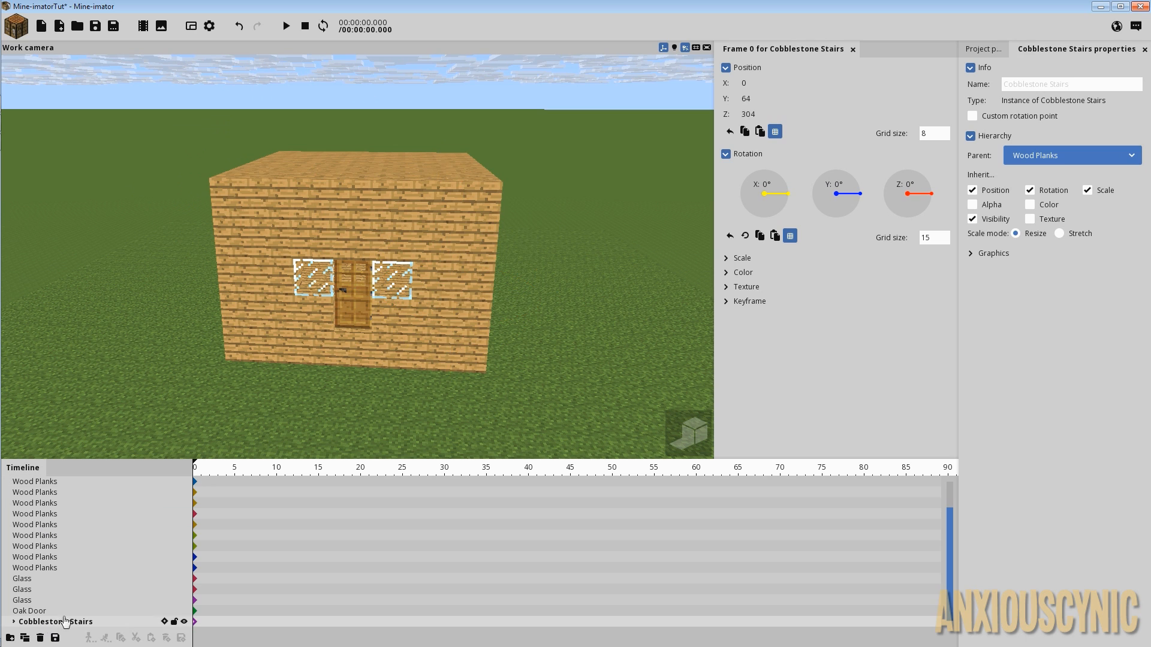
right_click(759, 114)
drag(245, 264, 259, 150)
drag(467, 196, 545, 219)
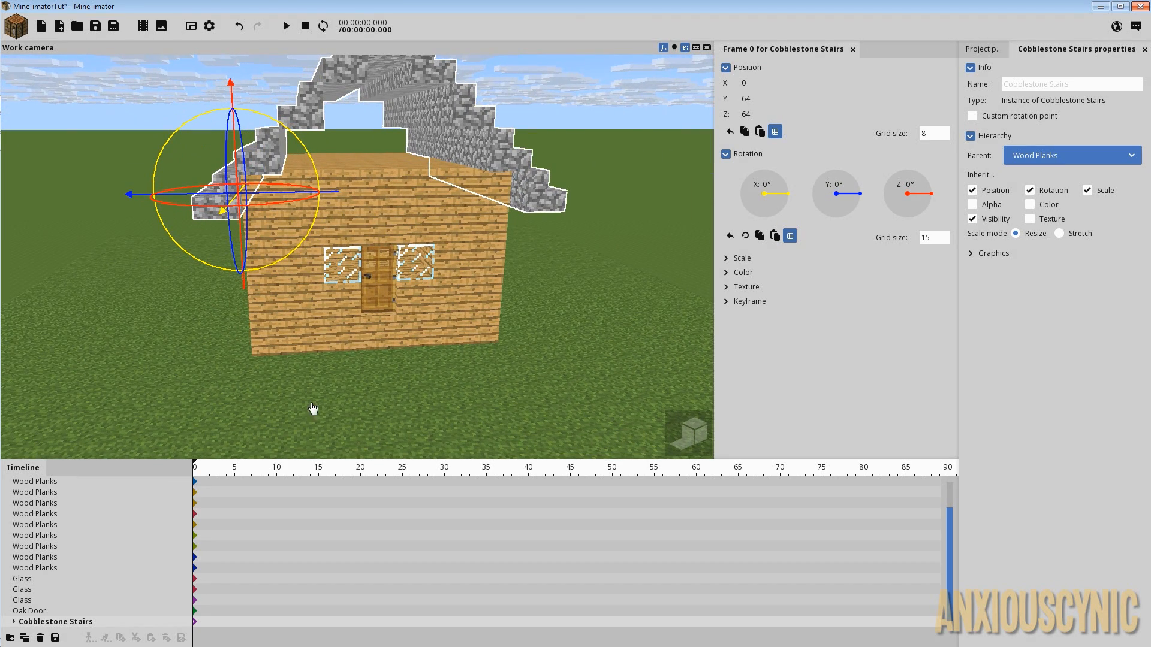
Select the parent Wood Planks object and inspect the house with its attached roof.
click(64, 523)
scroll(65, 523, up, 1)
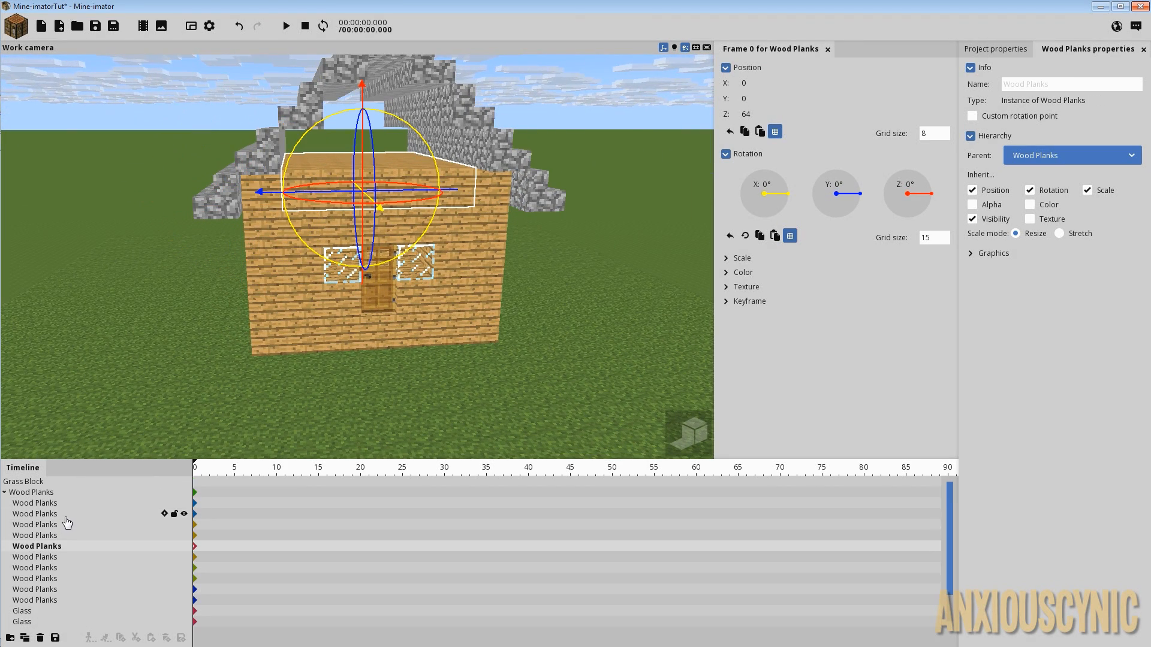
click(42, 494)
mouse_move(396, 305)
mouse_down()
mouse_move(378, 319)
mouse_move(384, 309)
mouse_up()
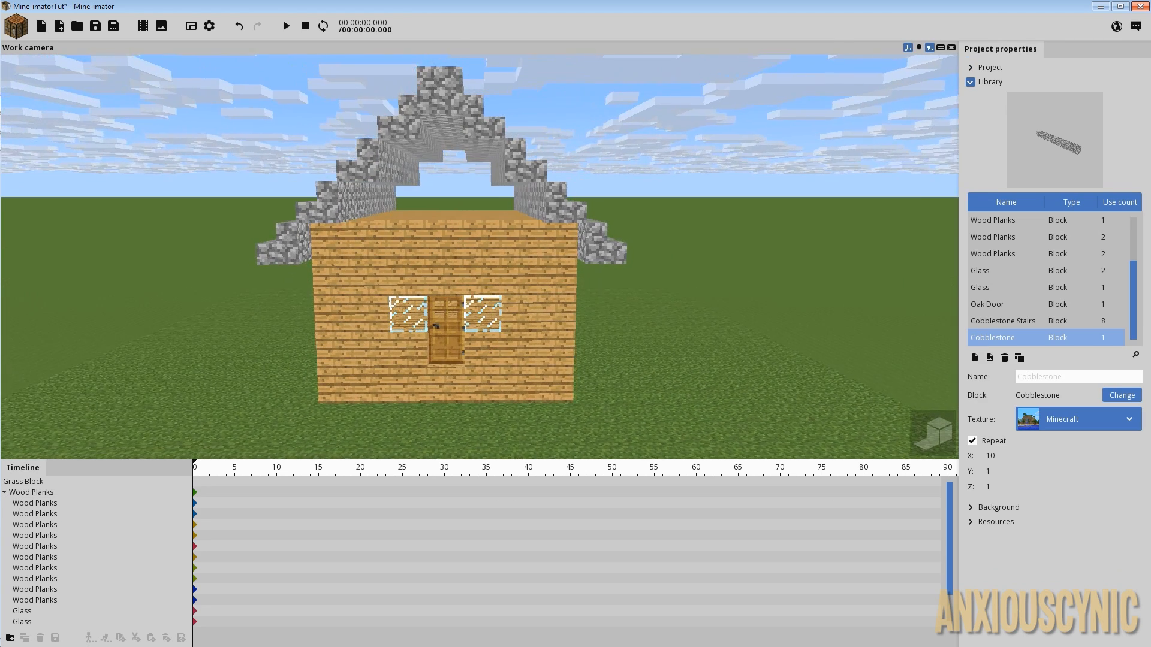
Duplicate the front wall's Wood Planks column at Y -32 and move the copy into the front gable at Y -16, Z 80.
click(36, 526)
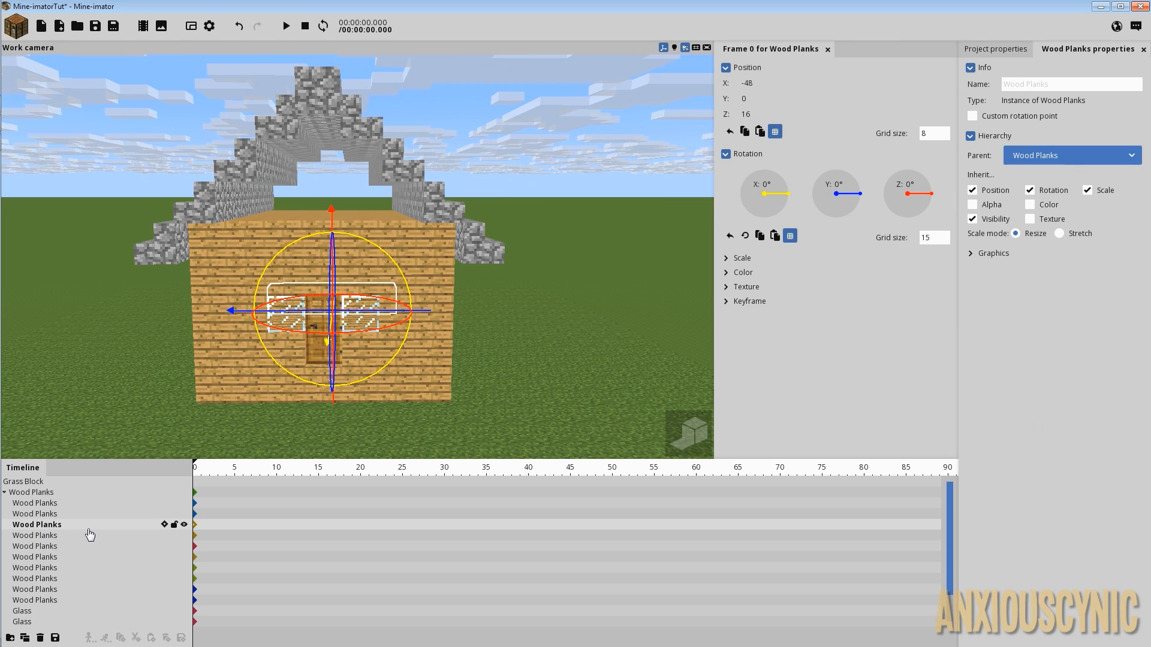
click(46, 590)
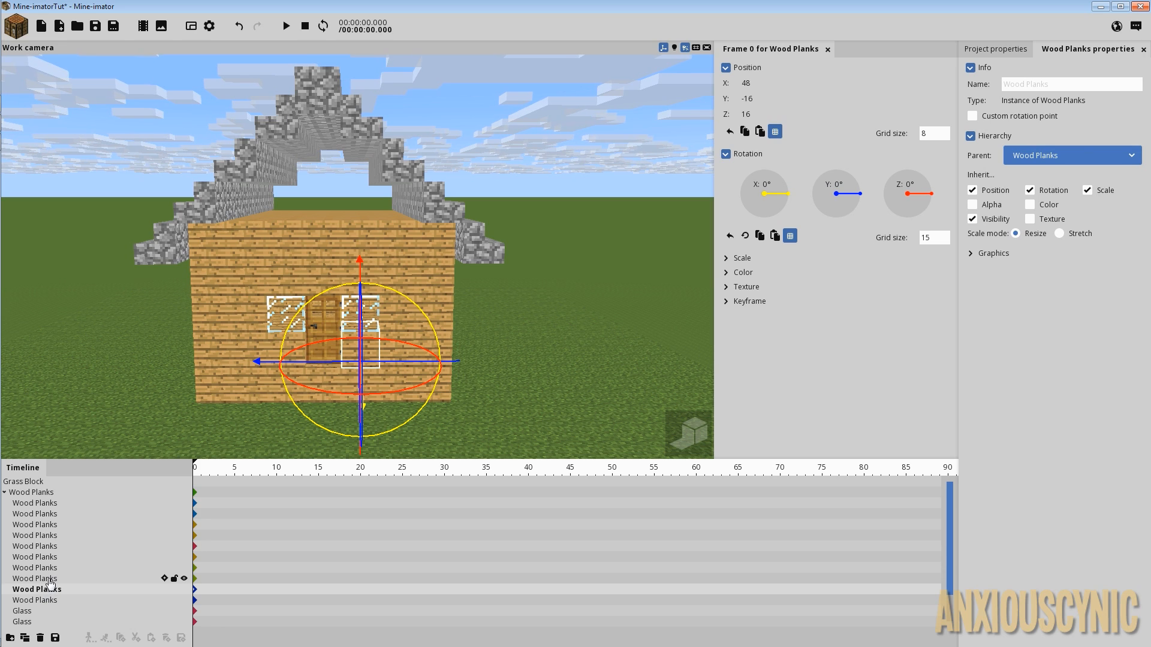
click(50, 579)
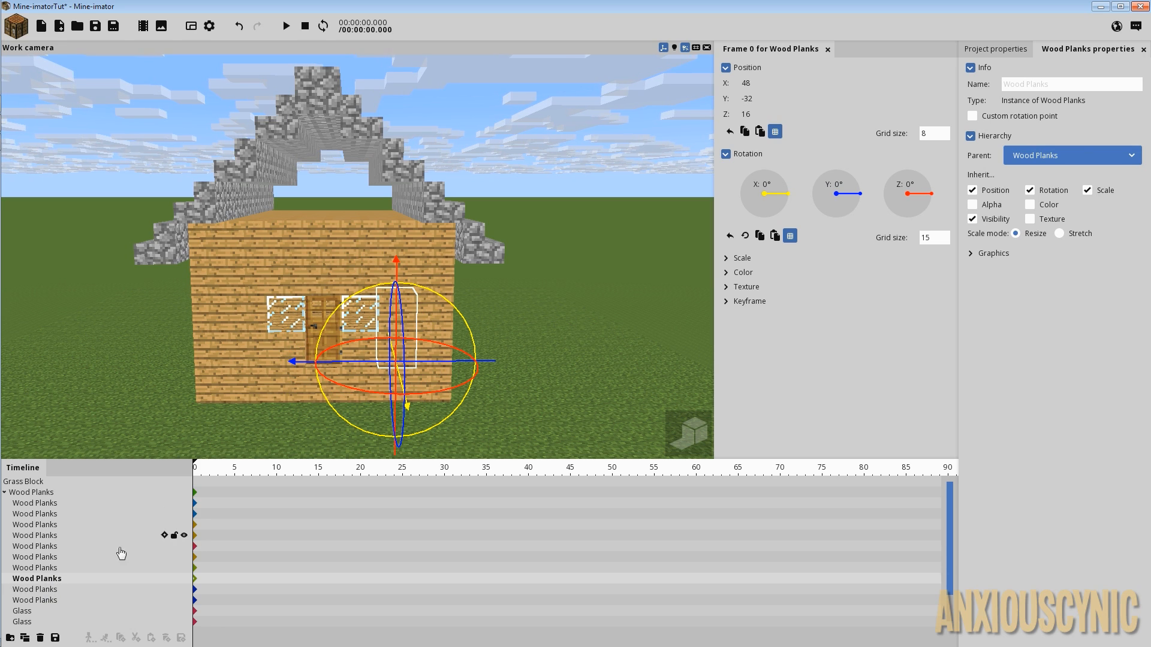
click(25, 639)
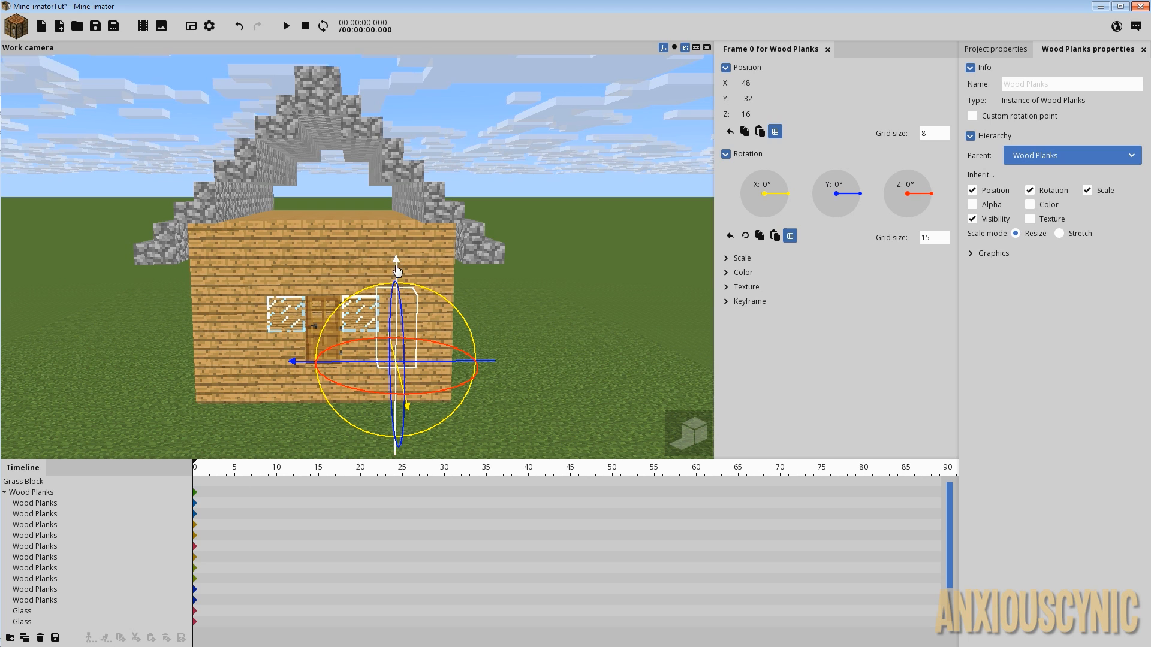
drag(396, 264, 412, 135)
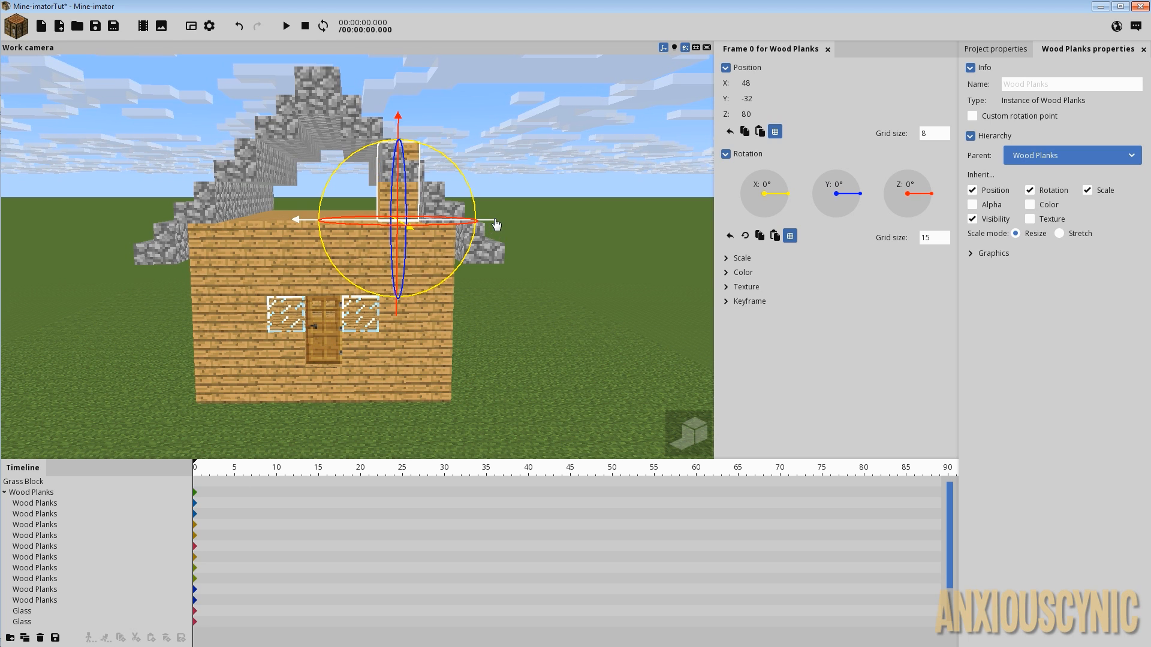
drag(494, 225, 458, 225)
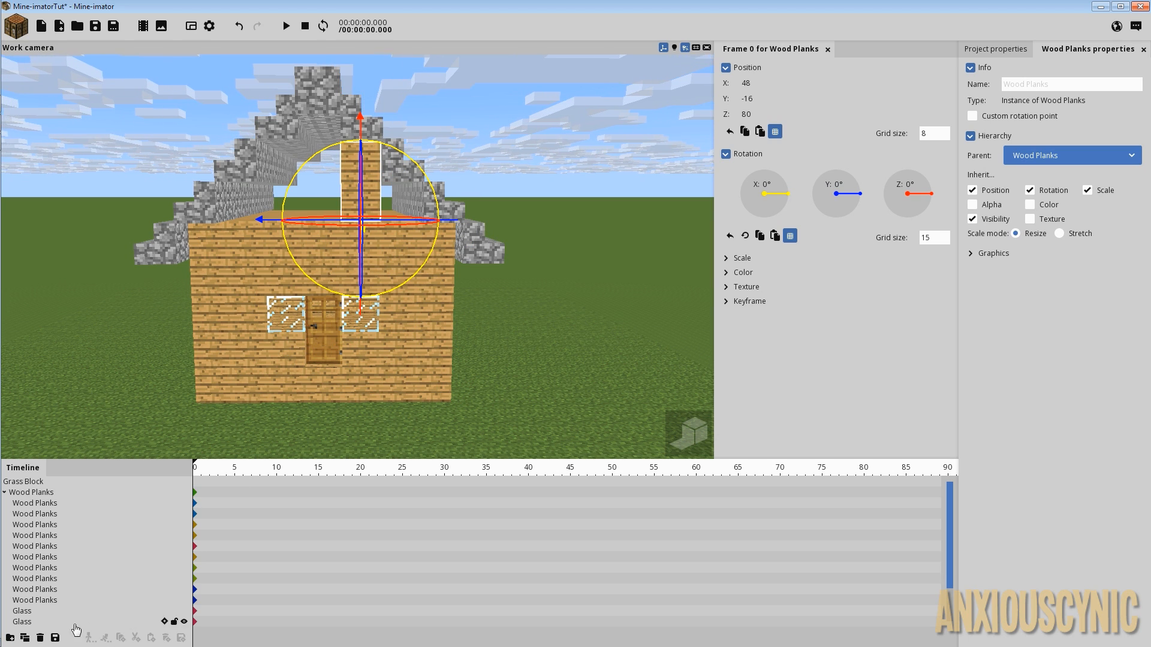
Duplicate the new front gable Wood Planks column and move the copy across to Y 16.
click(33, 515)
scroll(33, 533, down, 1)
scroll(33, 533, down, 1)
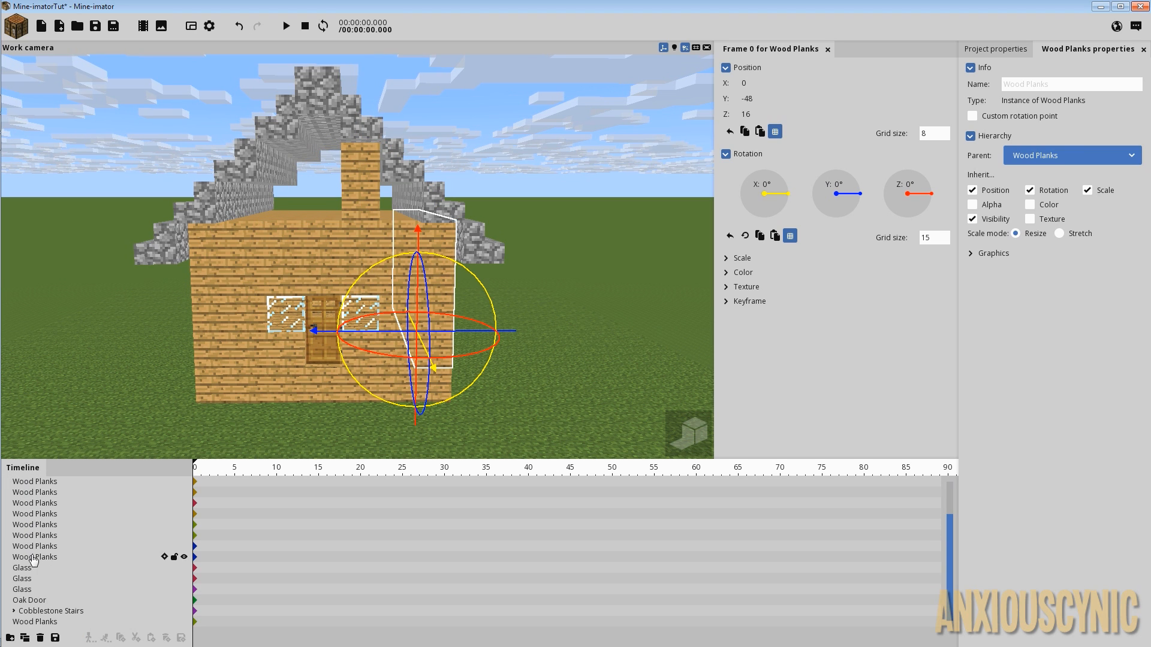
click(36, 622)
click(26, 642)
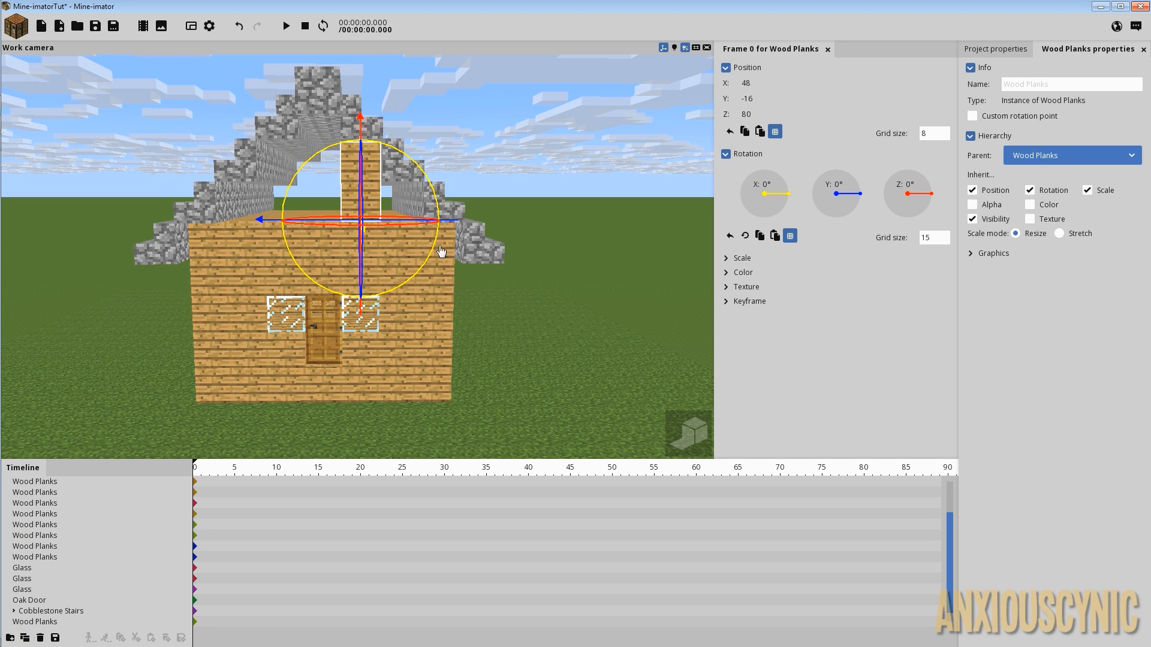
drag(446, 220, 371, 220)
drag(451, 204, 425, 217)
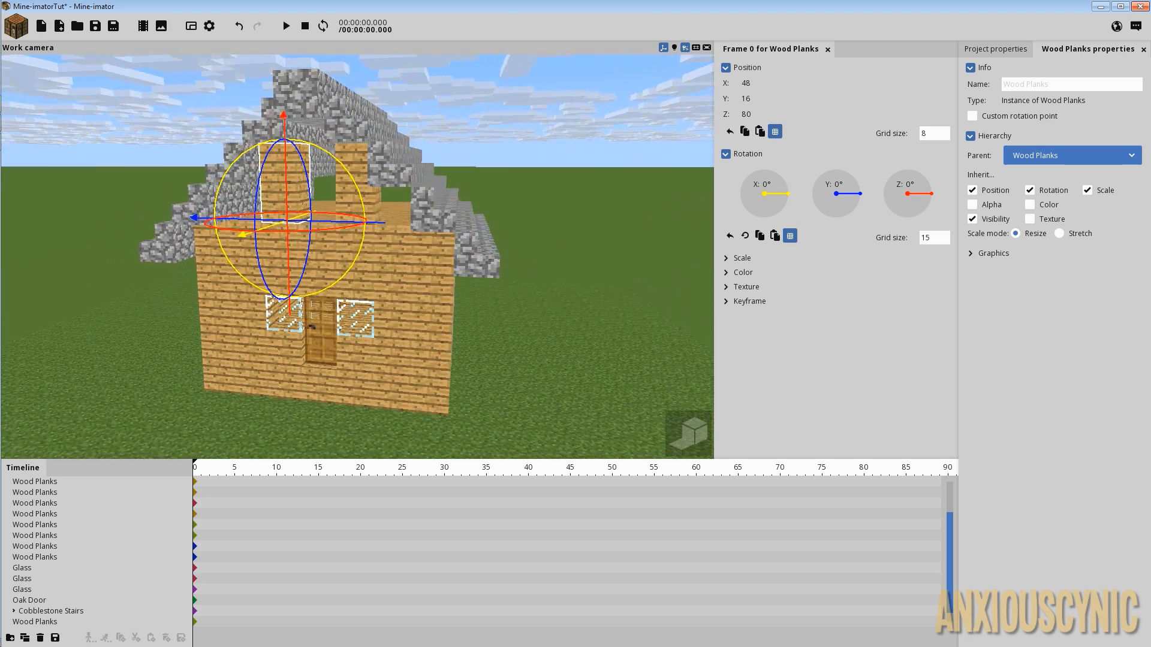
Duplicate both front gable Wood Planks columns together and move the copies to the back gable at X -48.
click(45, 620)
scroll(43, 618, down, 1)
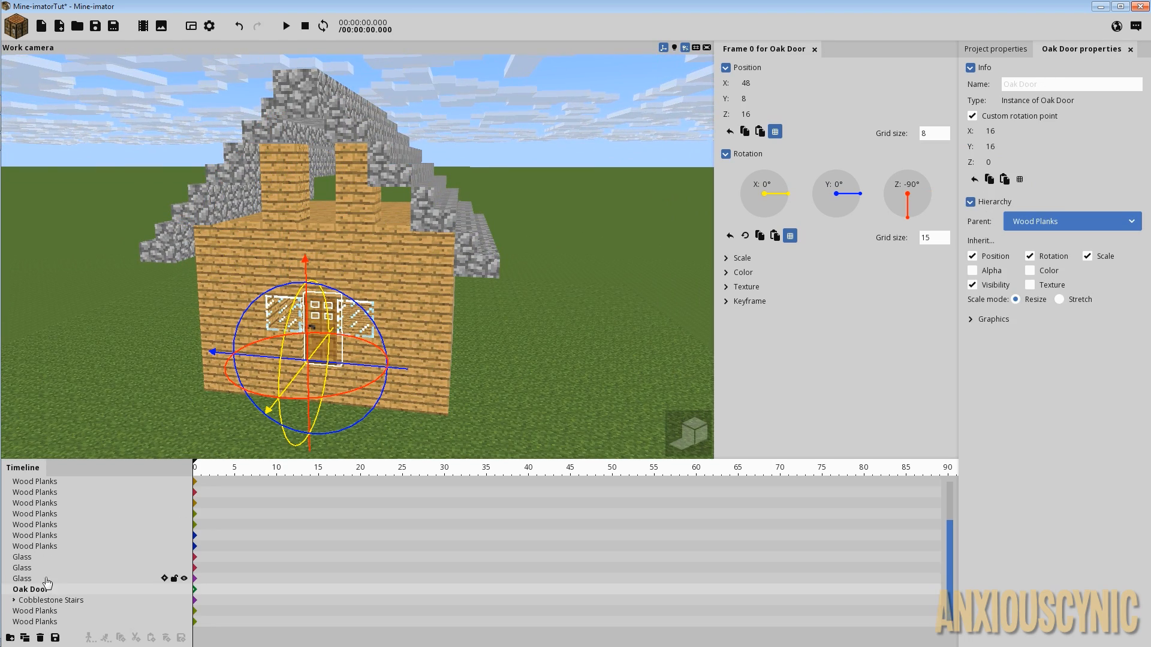
shift+click(33, 623)
click(25, 639)
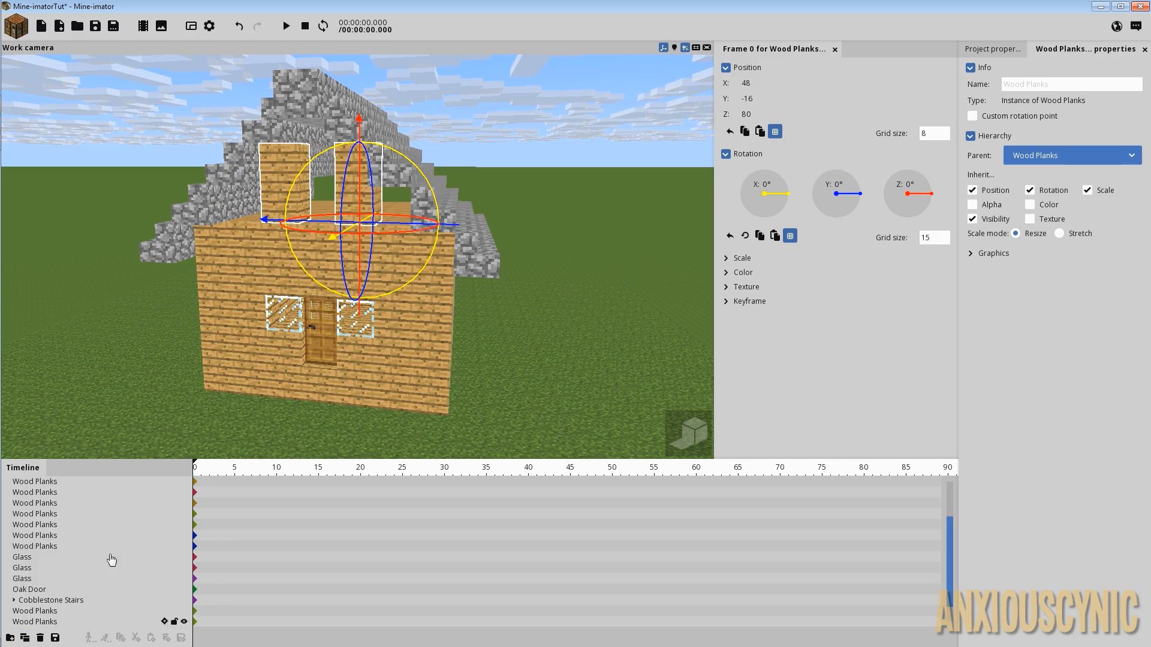
drag(512, 190, 481, 203)
drag(414, 232, 639, 222)
drag(640, 172, 662, 165)
drag(637, 125, 583, 157)
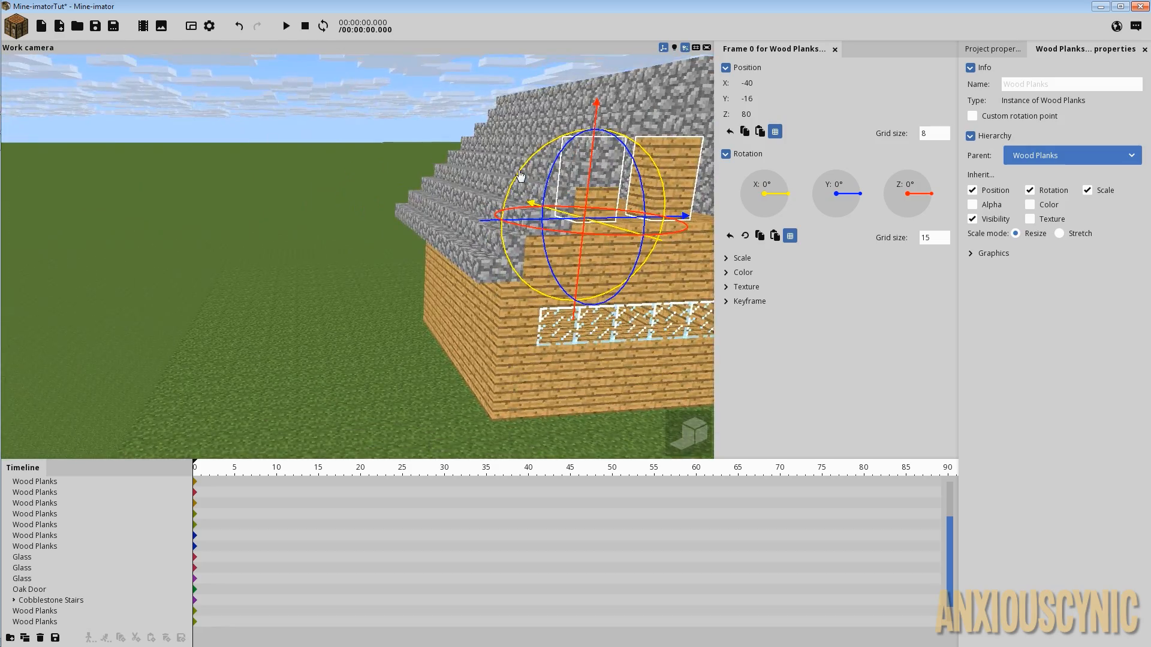
drag(520, 176, 475, 216)
Deselect the columns and examine how both gable column pairs sit under the cobblestone roof.
scroll(522, 187, up, 3)
scroll(475, 216, down, 5)
drag(235, 224, 326, 231)
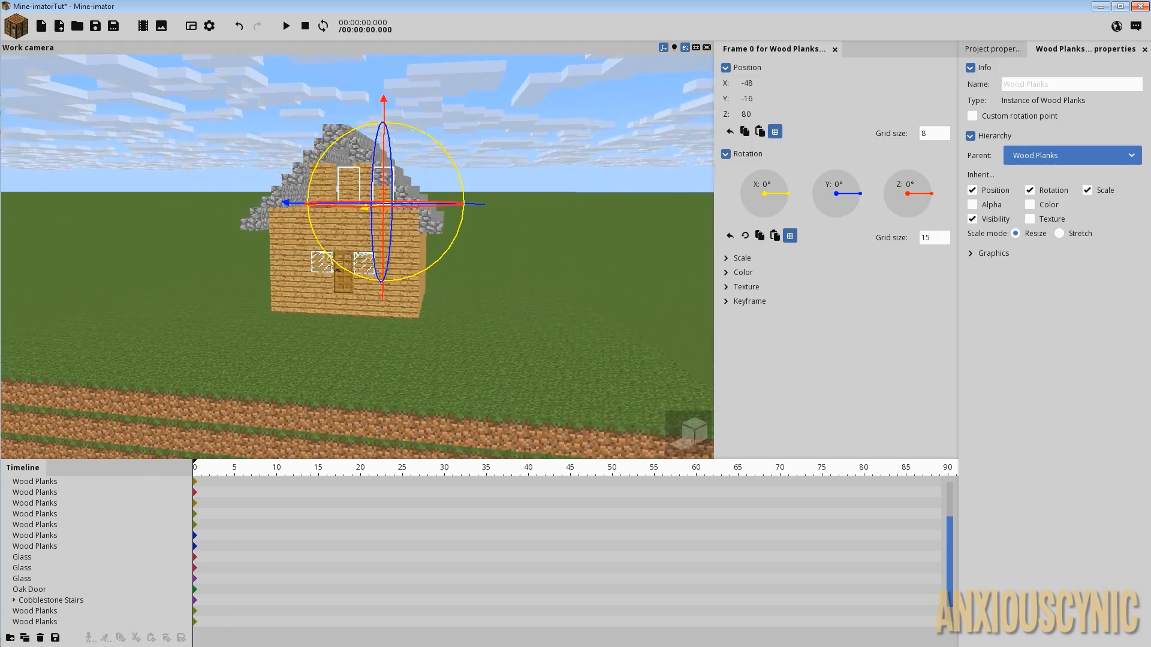
drag(479, 292, 461, 277)
scroll(488, 282, up, 5)
drag(373, 350, 417, 330)
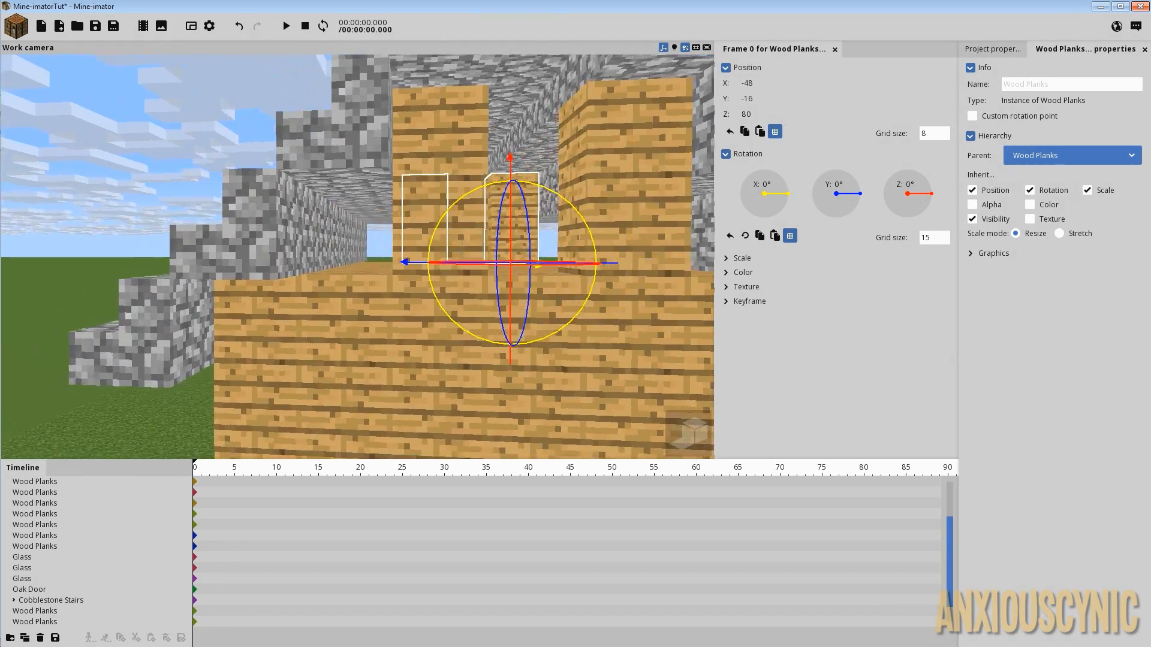
scroll(380, 347, down, 5)
click(271, 262)
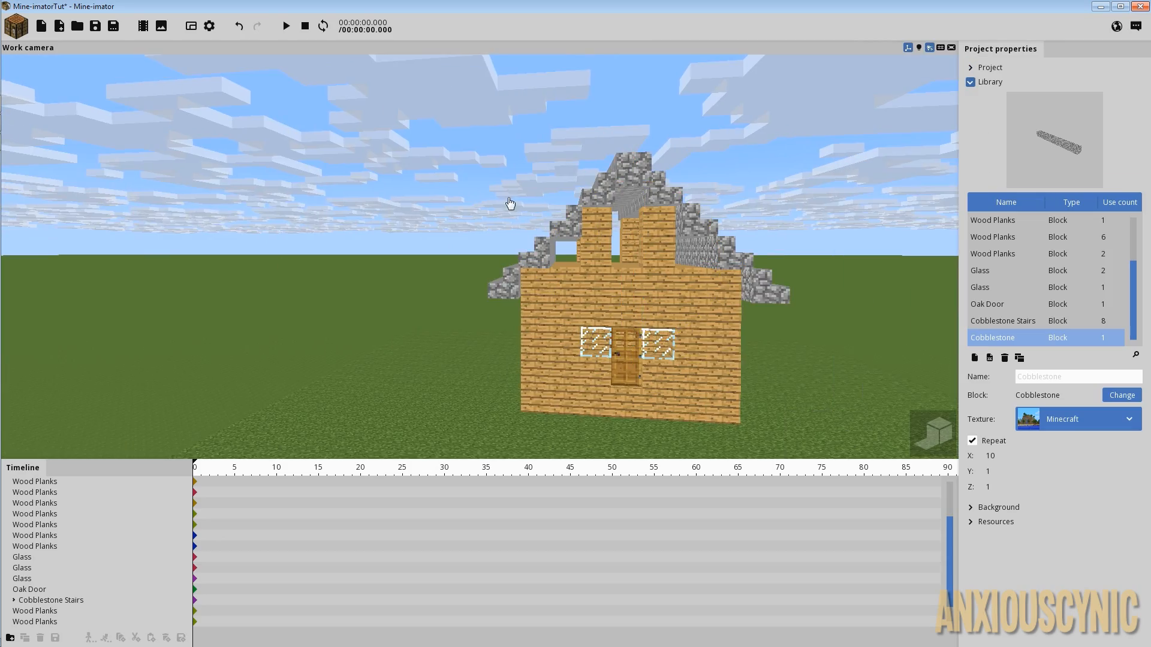
drag(509, 203, 490, 279)
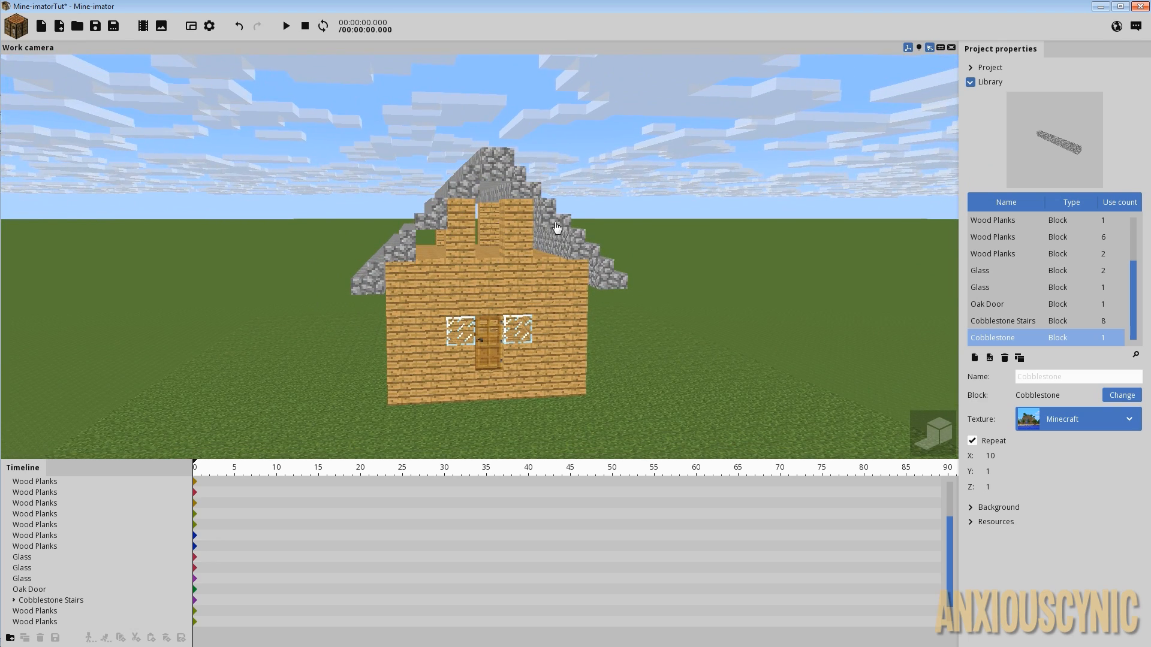
drag(556, 228, 441, 227)
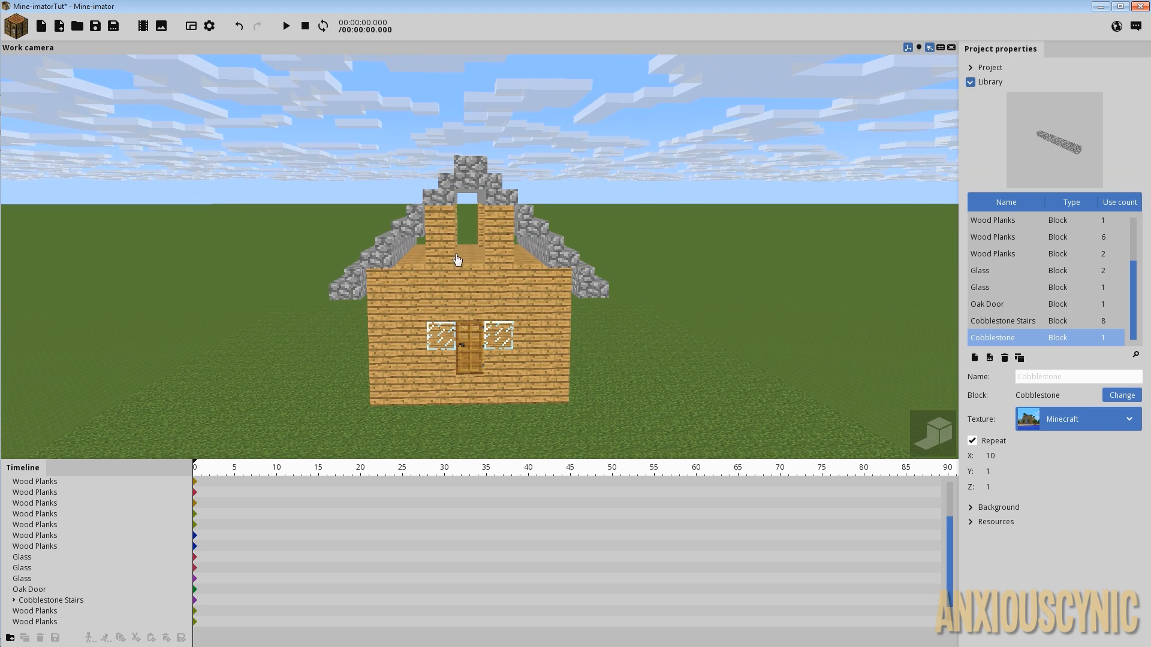
Duplicate the front gable column at Y -16 and move the copy to Y 0, filling the gap between the pair.
click(37, 611)
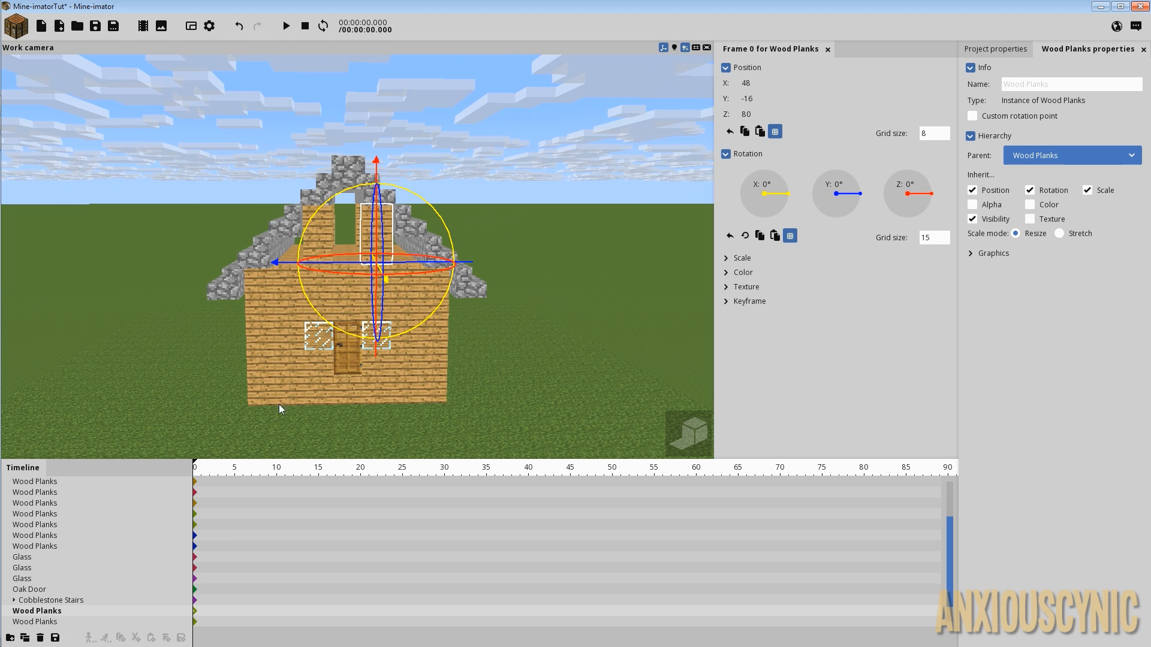
scroll(465, 289, up, 3)
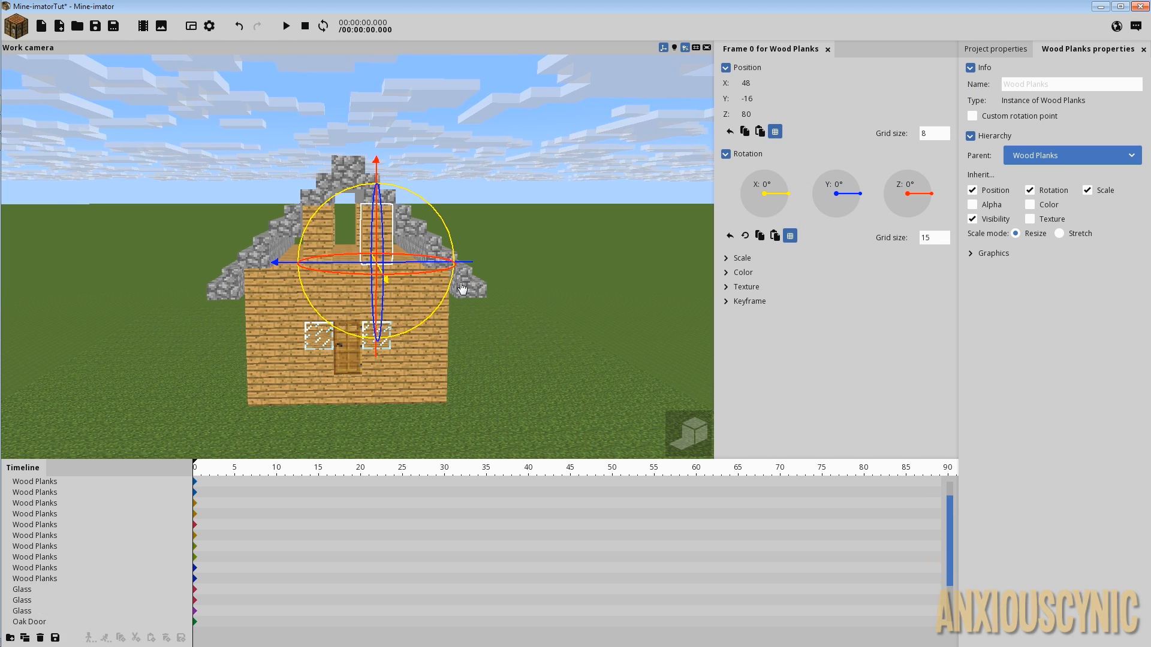
scroll(465, 283, down, 1)
scroll(149, 515, down, 4)
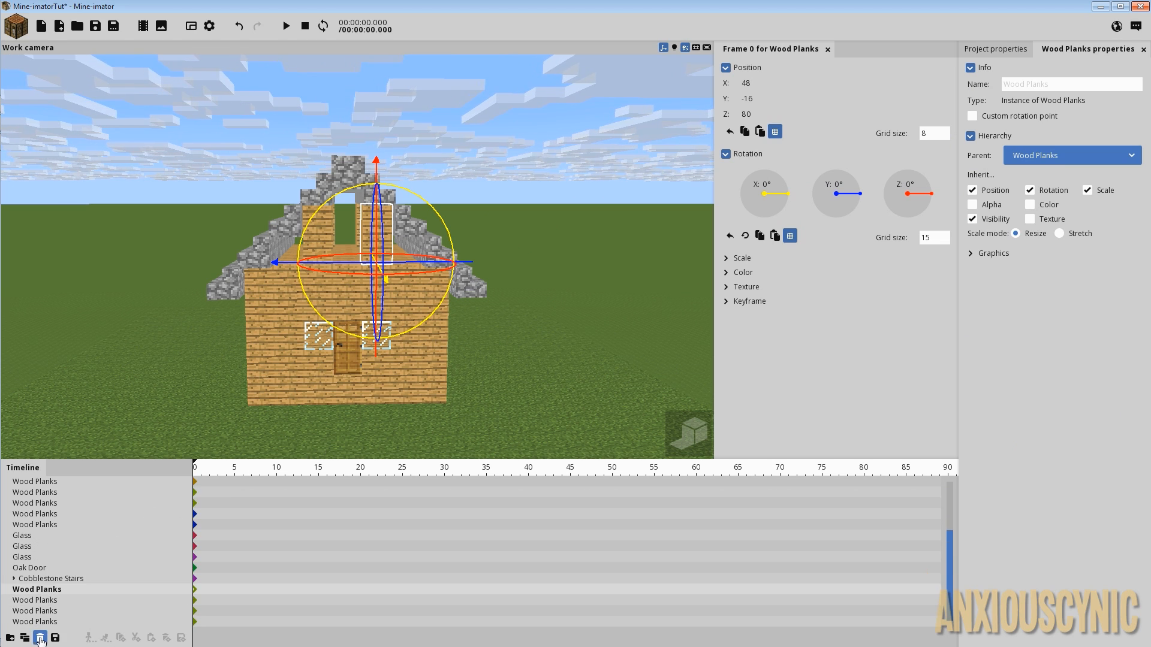
drag(463, 262, 436, 271)
Set the middle front gable column's Z scale to 1.25.
scroll(468, 267, up, 5)
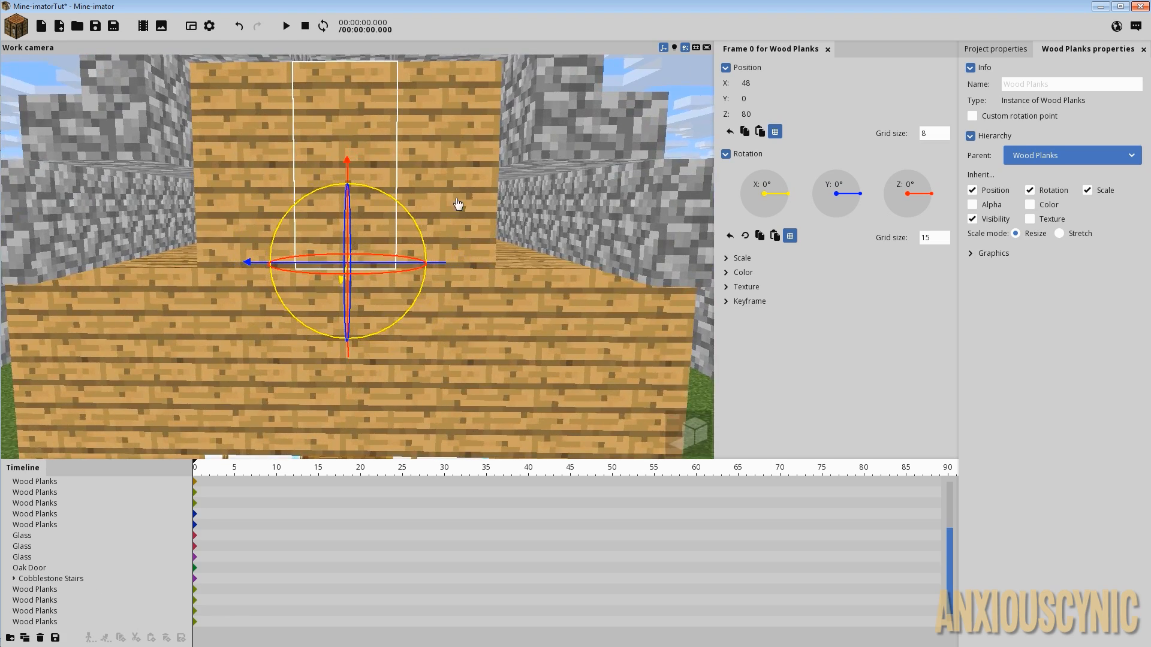
drag(457, 206, 470, 203)
right_drag(470, 202, 481, 220)
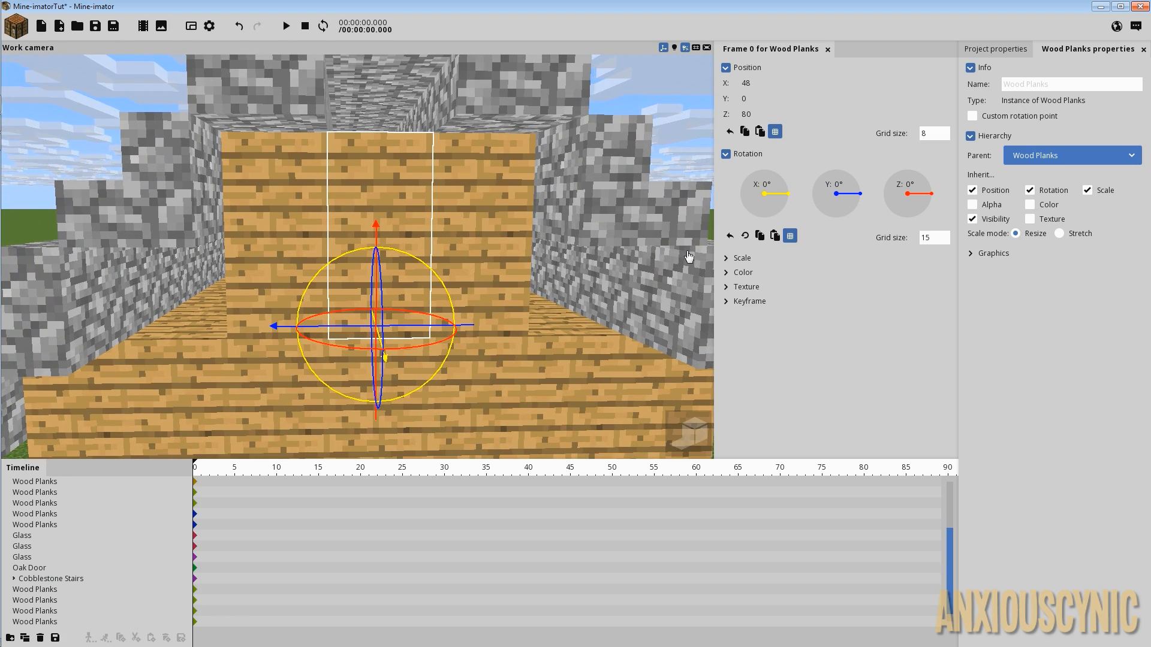
click(749, 260)
click(745, 291)
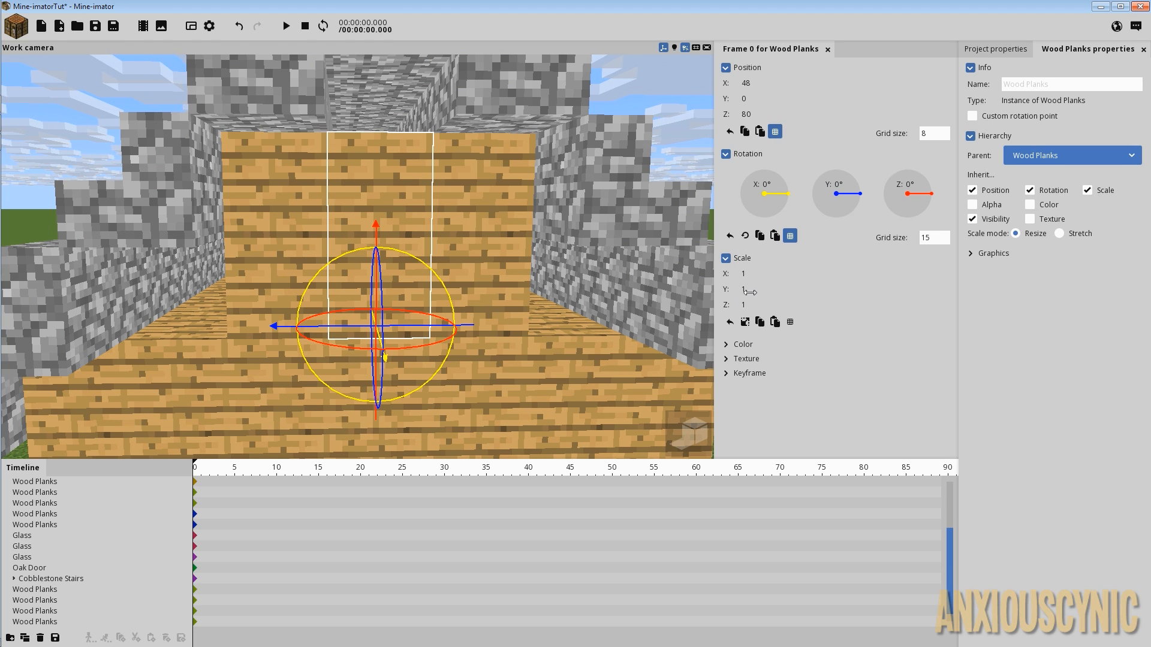
drag(746, 306, 756, 307)
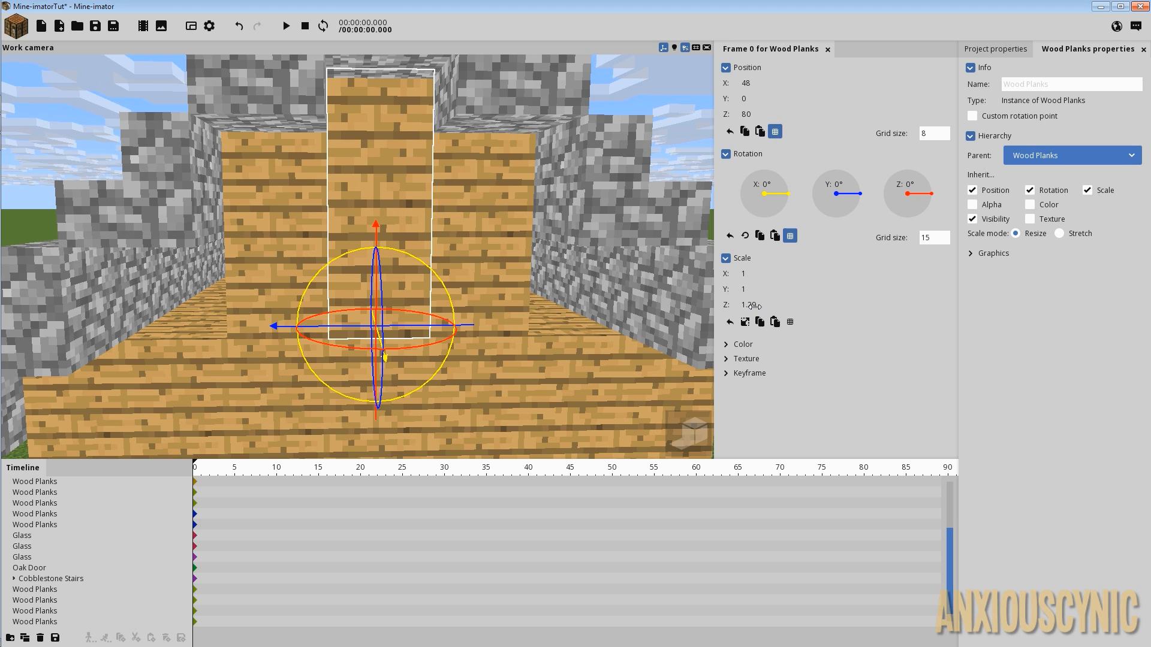
text(1)
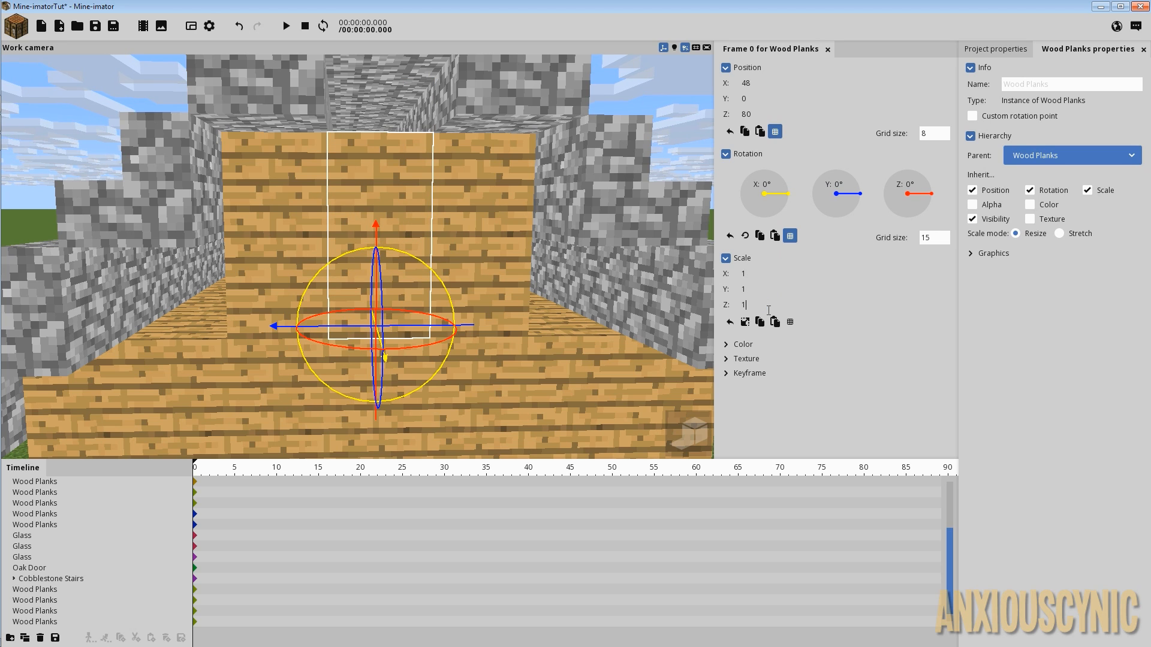
text(.25)
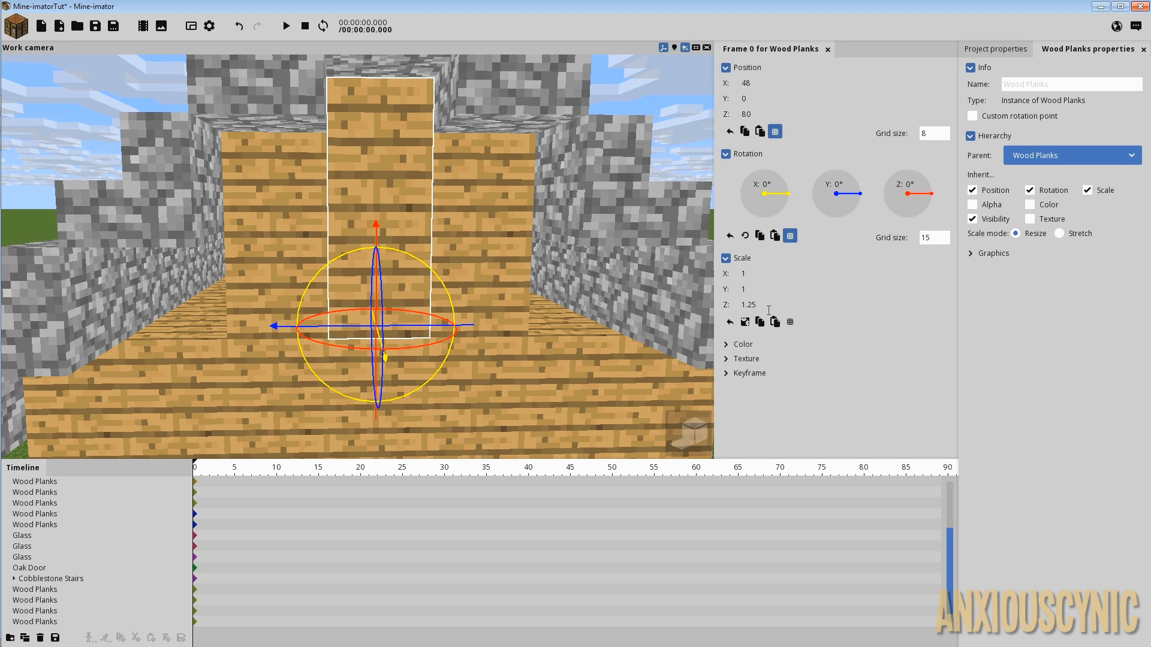
Check the stretched middle Wood Planks column against its neighbours and delete it from the front gable.
drag(517, 212, 479, 174)
click(480, 174)
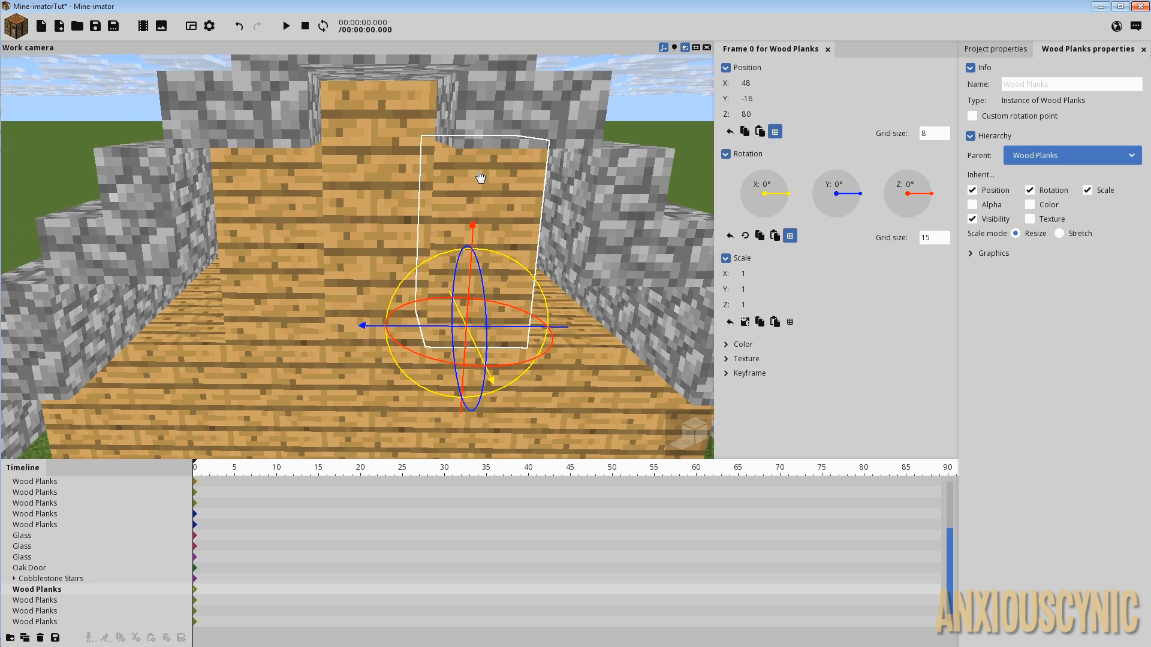
click(386, 172)
drag(445, 156, 454, 186)
scroll(457, 154, down, 4)
click(458, 155)
drag(508, 245, 540, 194)
scroll(534, 195, down, 3)
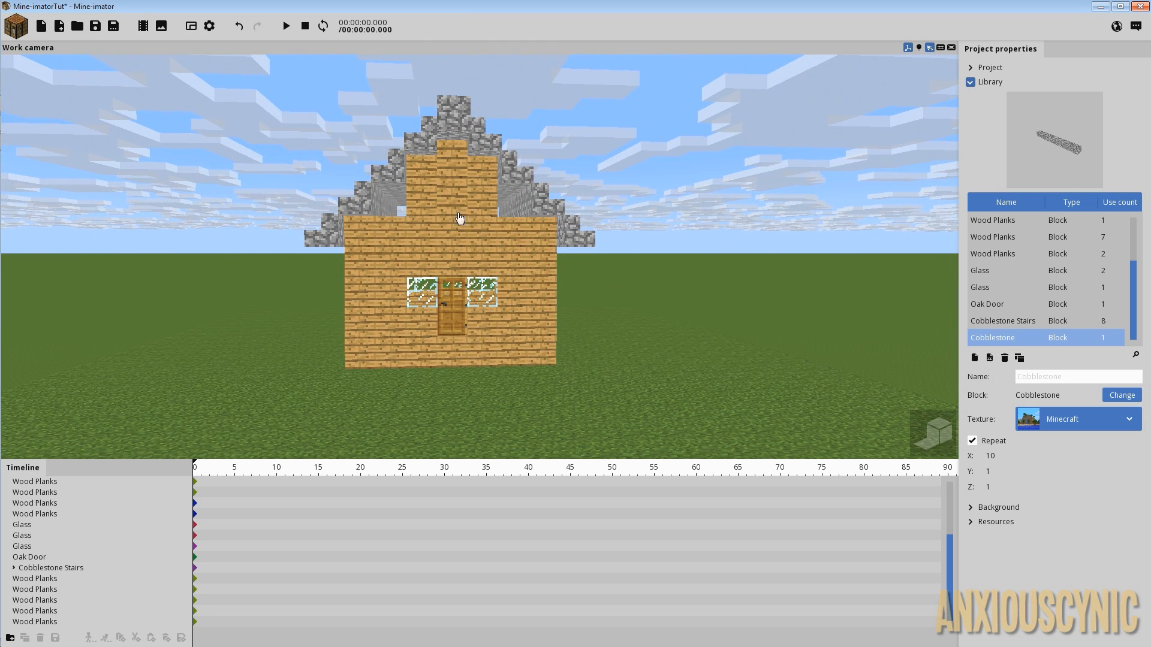
click(546, 247)
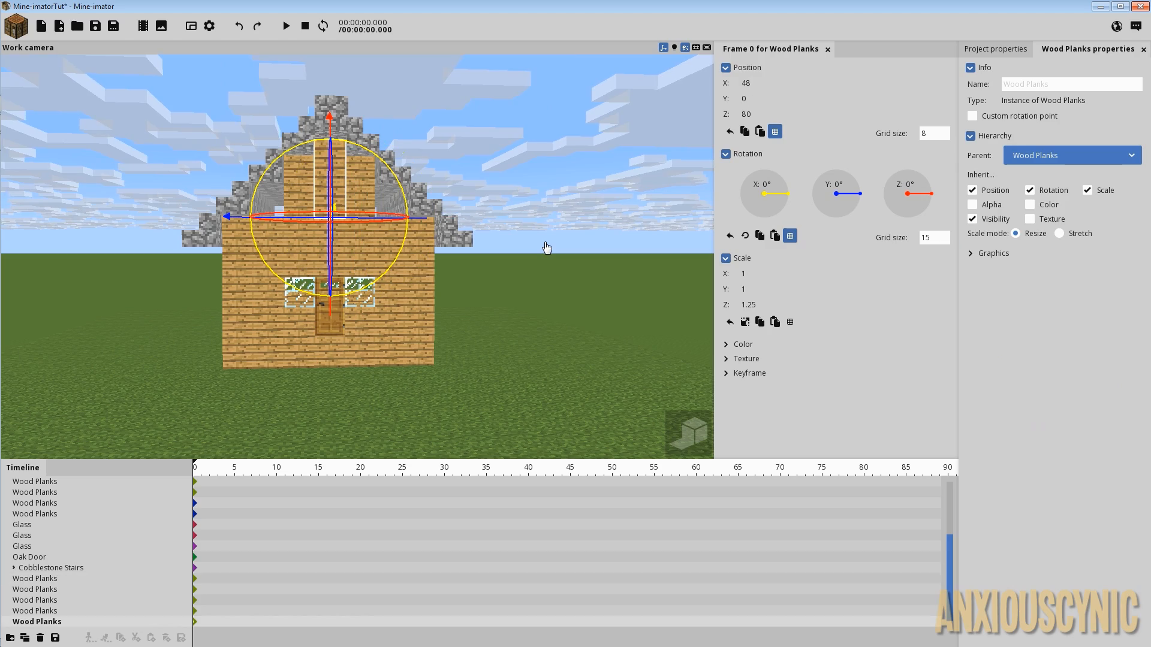
click(40, 638)
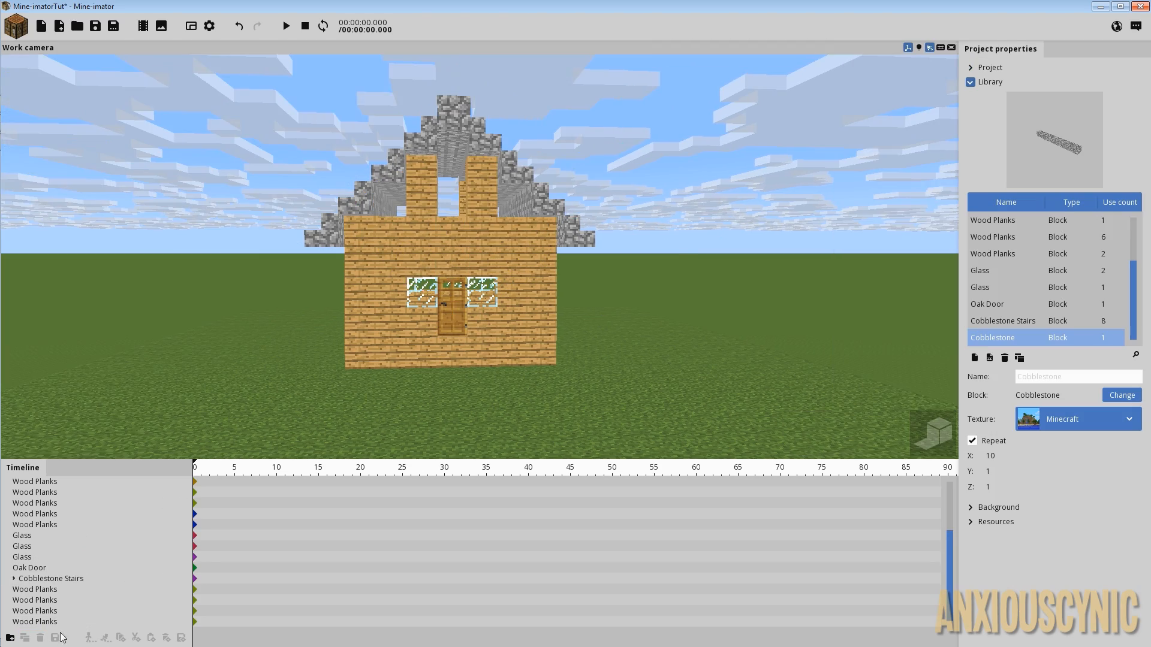
Examine the house's front gable opening between the two Wood Planks columns from the front and the side.
mouse_move(507, 218)
mouse_down()
mouse_move(465, 259)
mouse_move(547, 204)
mouse_move(513, 222)
mouse_move(523, 236)
mouse_move(510, 223)
mouse_move(508, 250)
mouse_move(507, 229)
mouse_move(489, 234)
mouse_move(506, 225)
mouse_up()
scroll(504, 231, up, 5)
scroll(507, 227, down, 3)
click(476, 304)
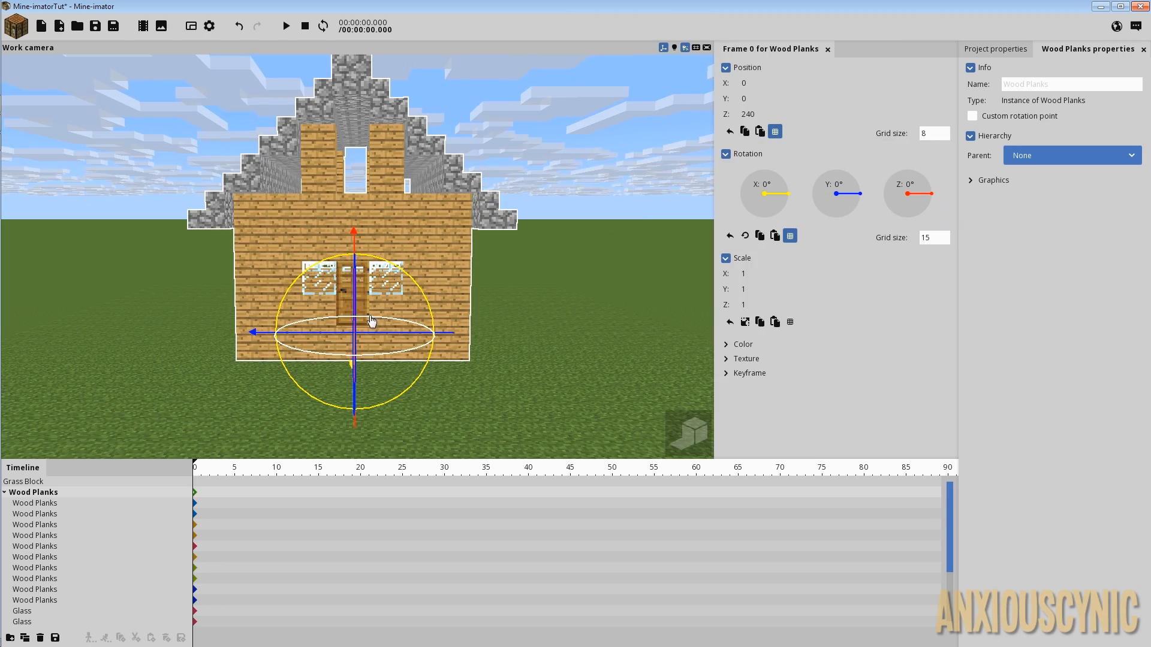
drag(372, 324, 384, 323)
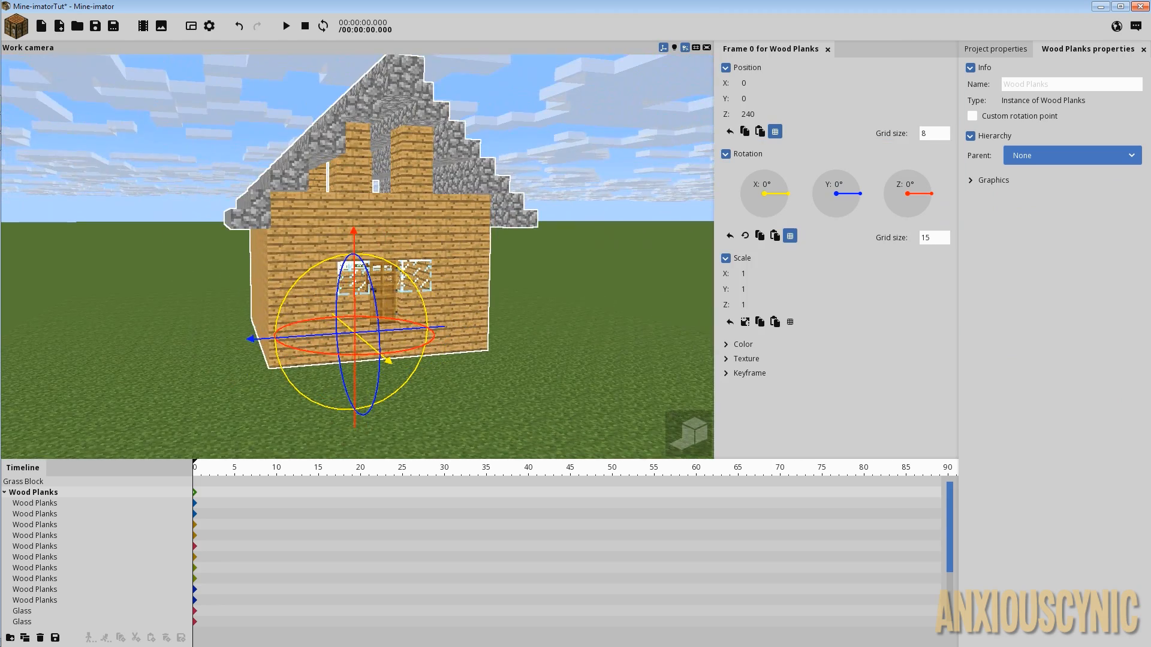
click(390, 288)
right_drag(531, 274, 527, 278)
Group the ten Wood Planks wall pieces listed above the Glass panes into a new folder under the parent Wood Planks.
click(56, 517)
scroll(61, 530, up, 2)
scroll(62, 530, up, 1)
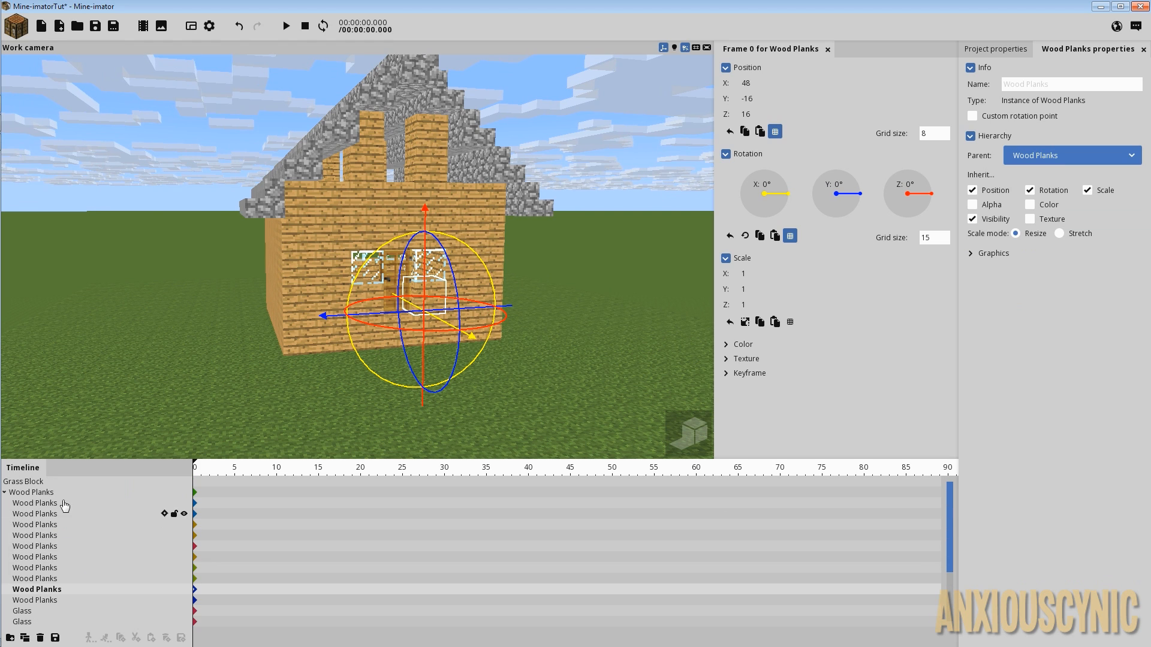
click(42, 601)
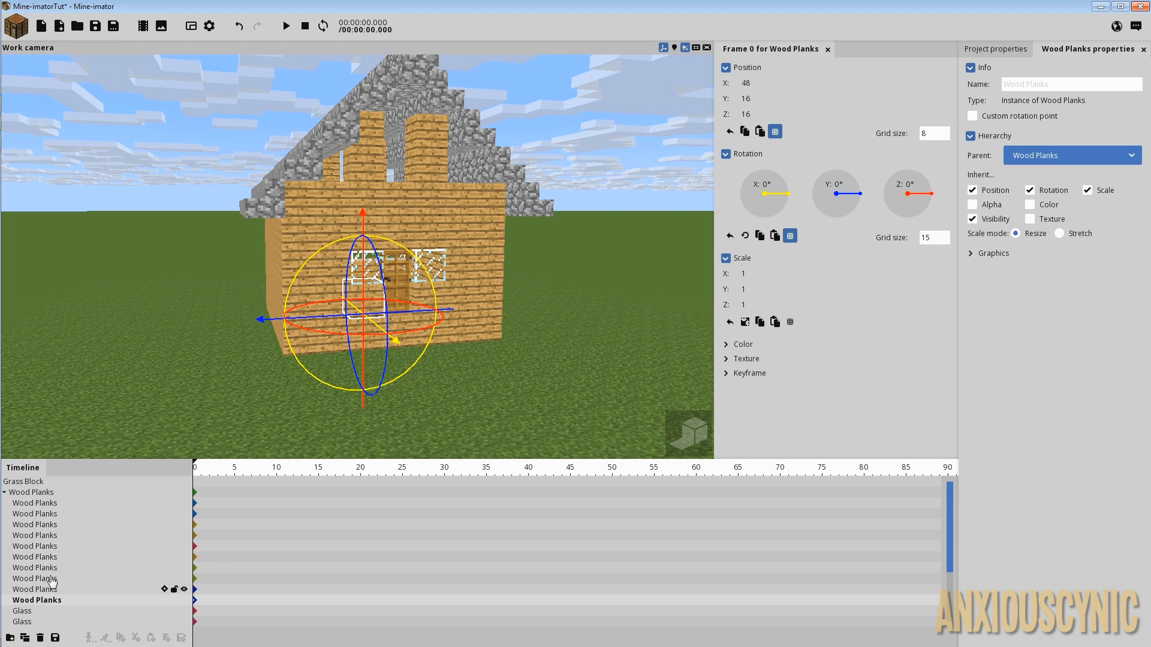
drag(6, 602, 64, 504)
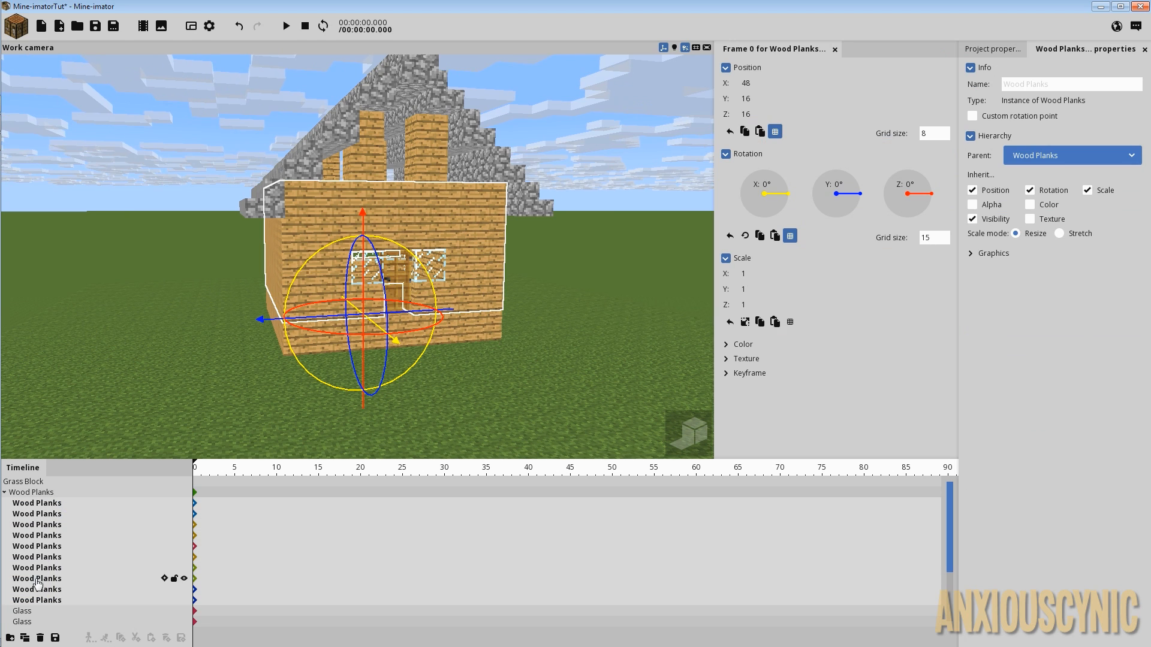
click(16, 611)
drag(8, 602, 78, 511)
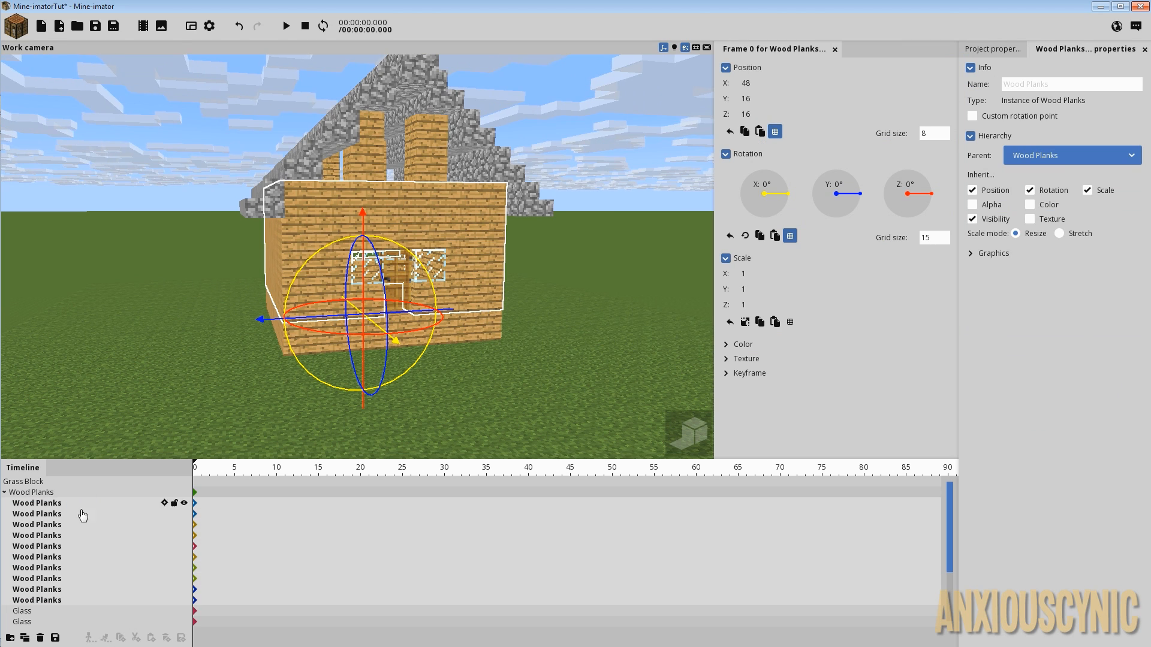
click(10, 638)
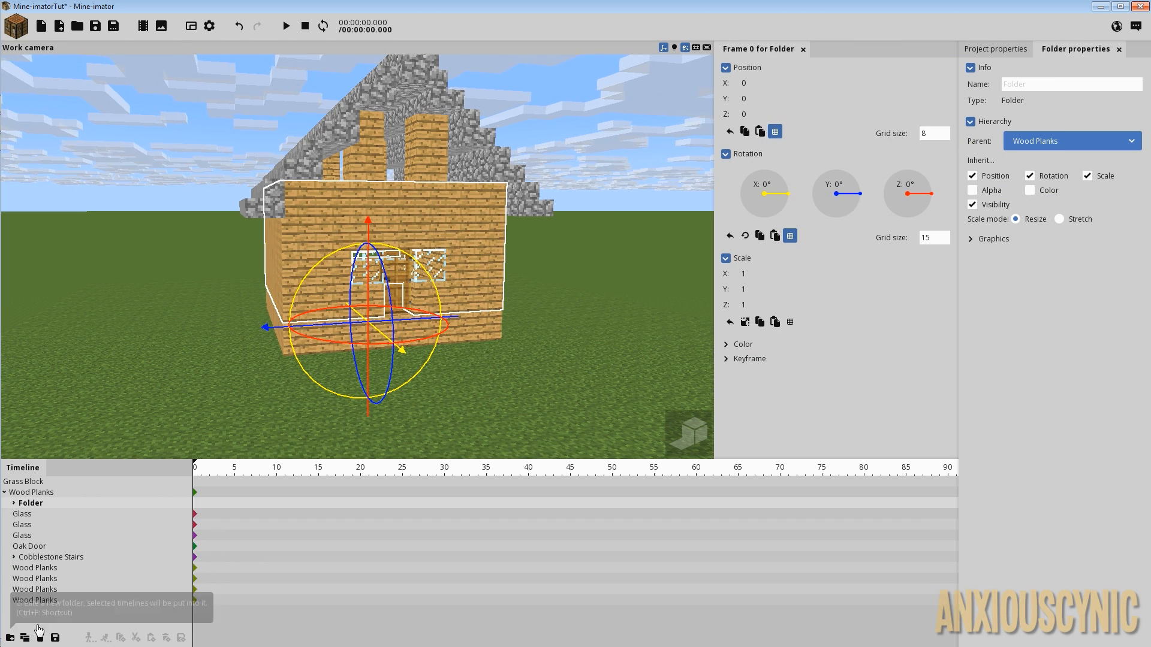
Move the four gable Wood Planks columns, the three Glass panes and the Cobblestone Stairs roof into the folder, leaving the Oak Door outside.
drag(503, 271, 436, 272)
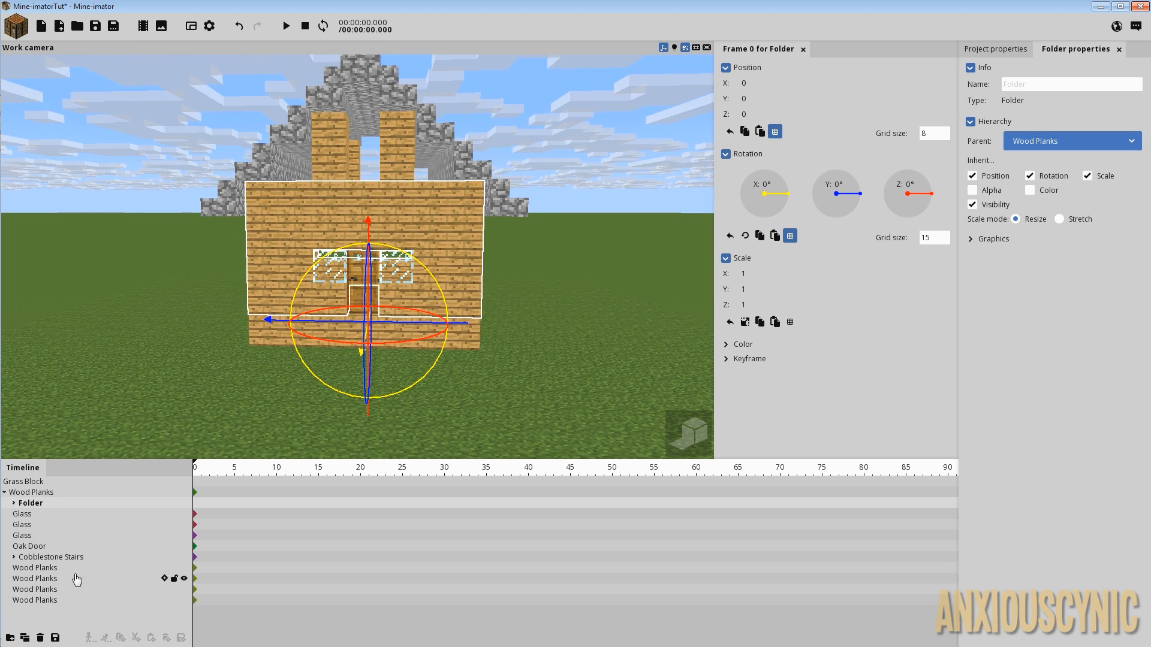
click(35, 600)
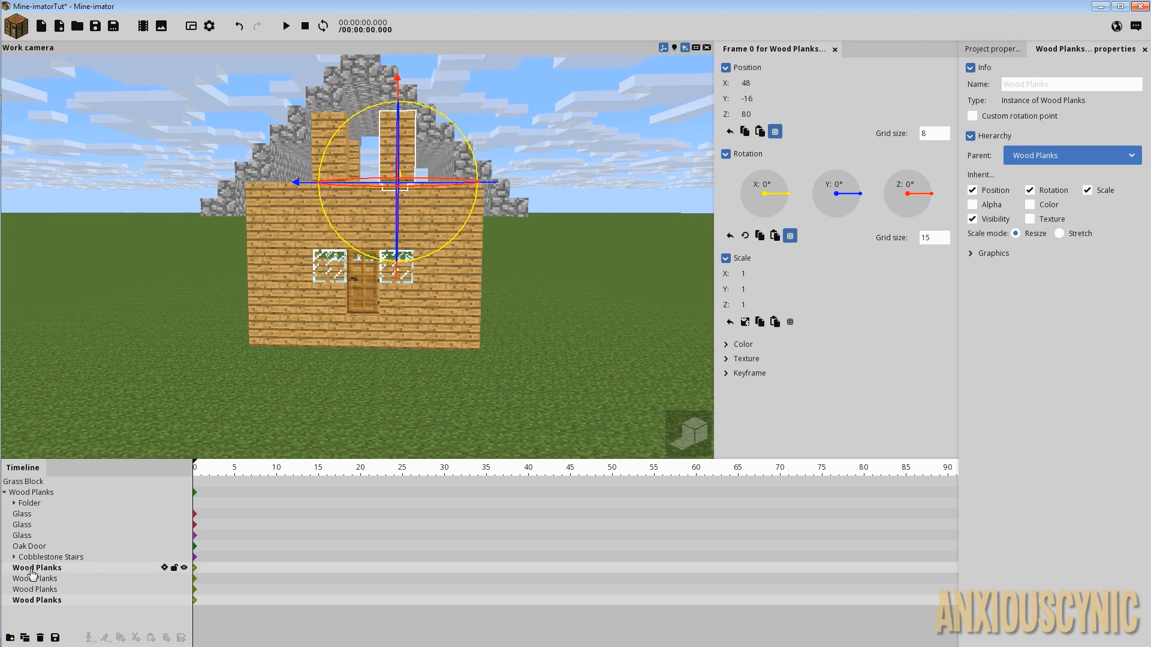
drag(5, 602, 49, 505)
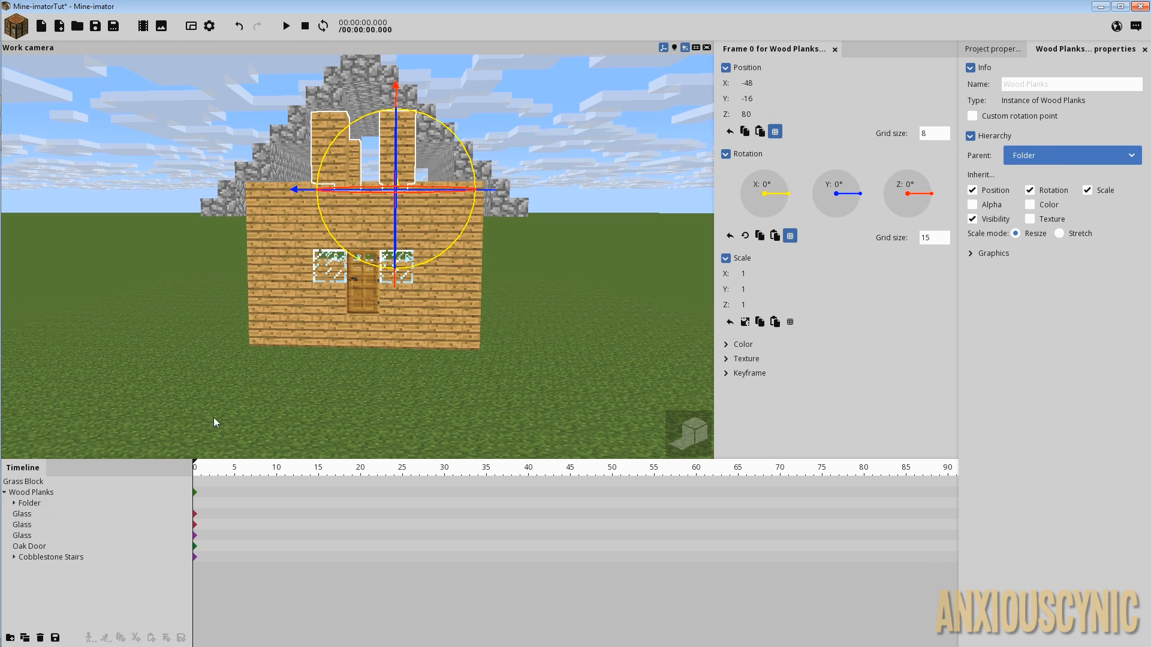
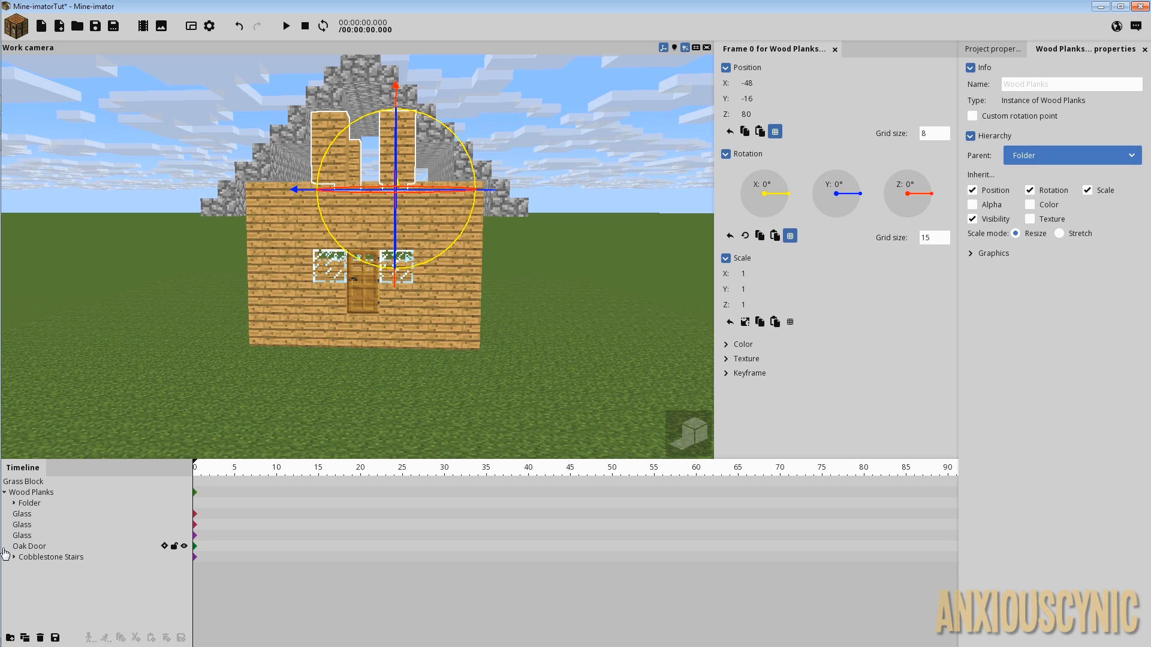
shift+click(22, 514)
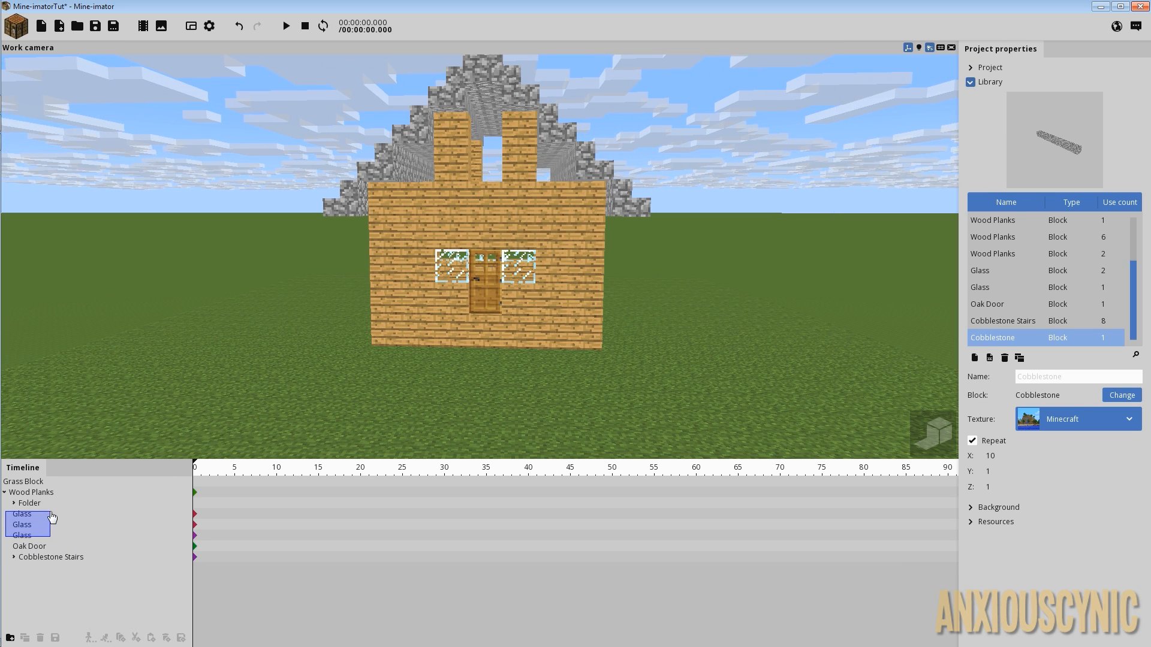
mouse_move(24, 514)
mouse_down()
mouse_move(37, 502)
mouse_move(31, 530)
mouse_move(37, 508)
mouse_up()
click(29, 533)
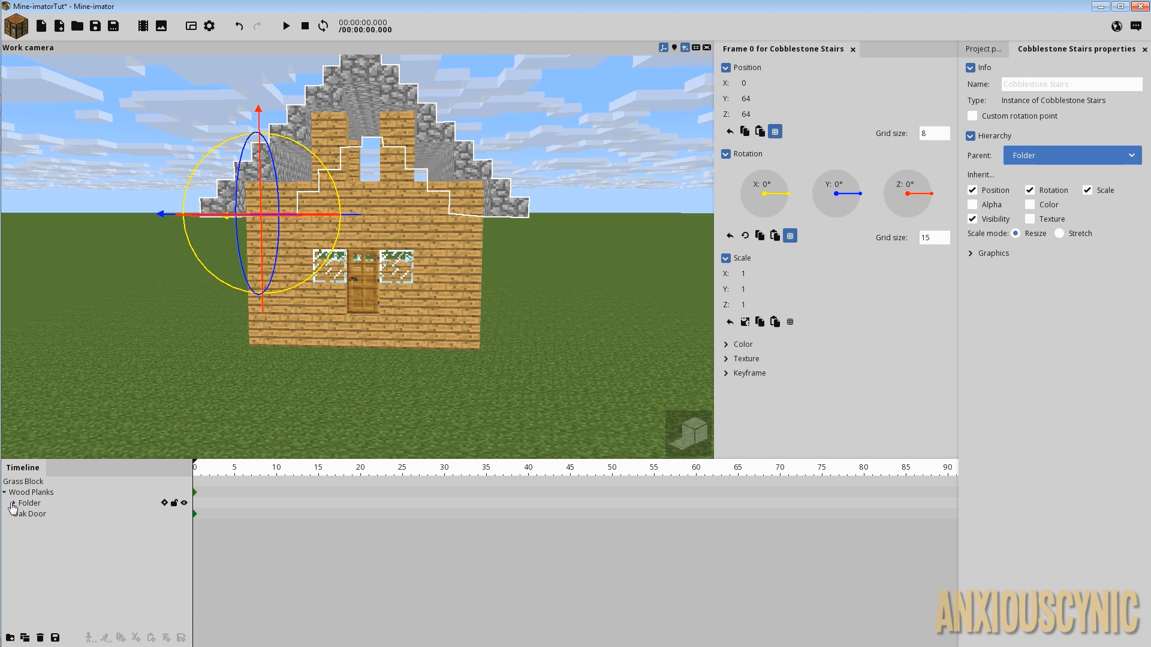
click(14, 504)
click(13, 505)
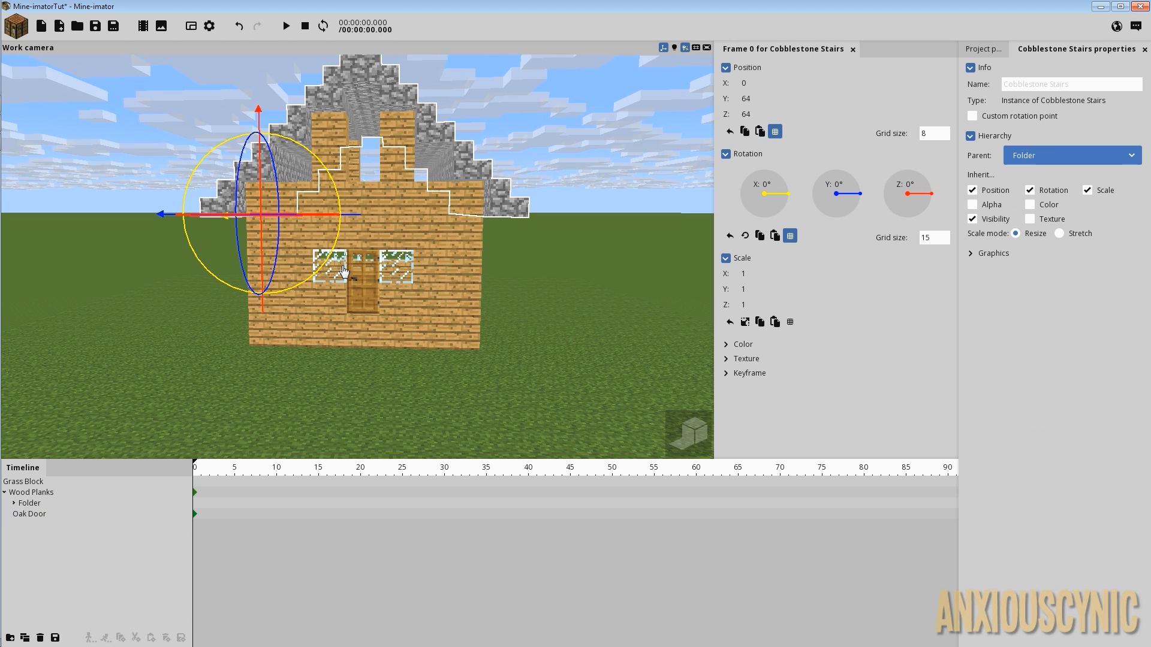
Check the Oak Door's place in the Wood Planks hierarchy and view the house from the front.
click(36, 514)
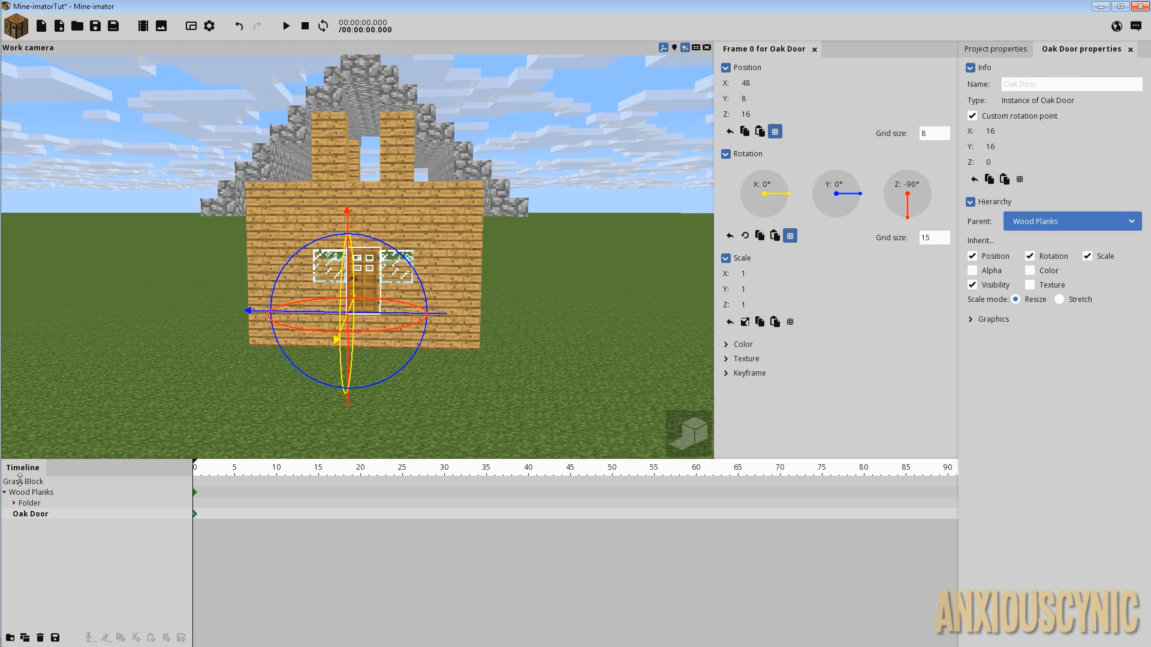
click(7, 493)
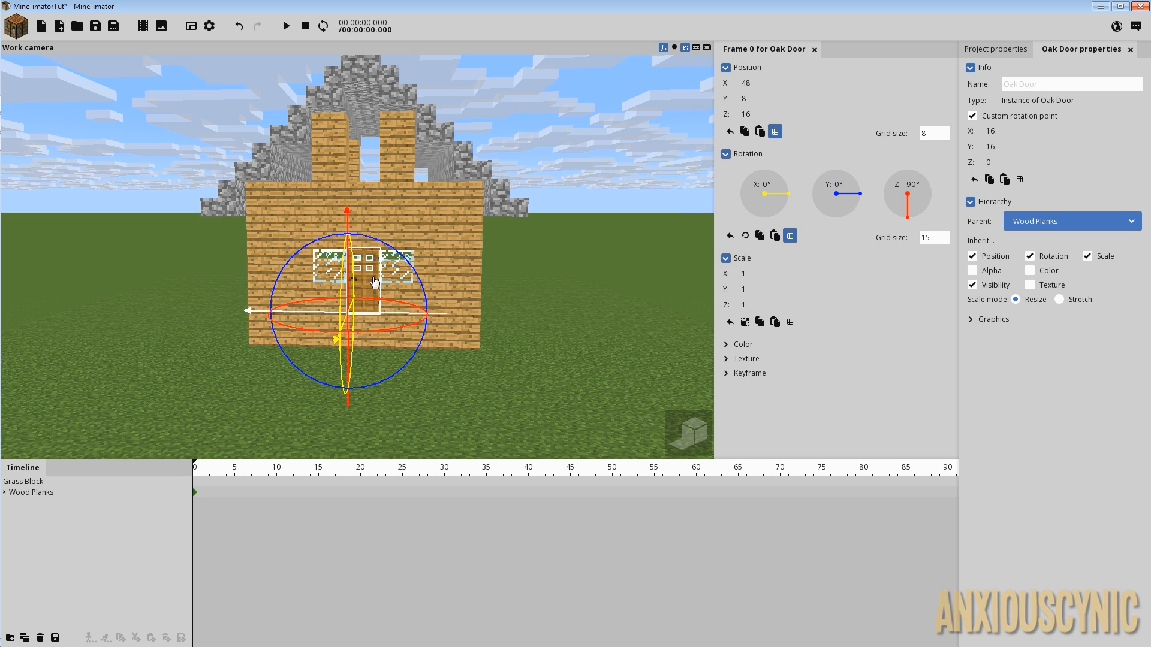
click(5, 493)
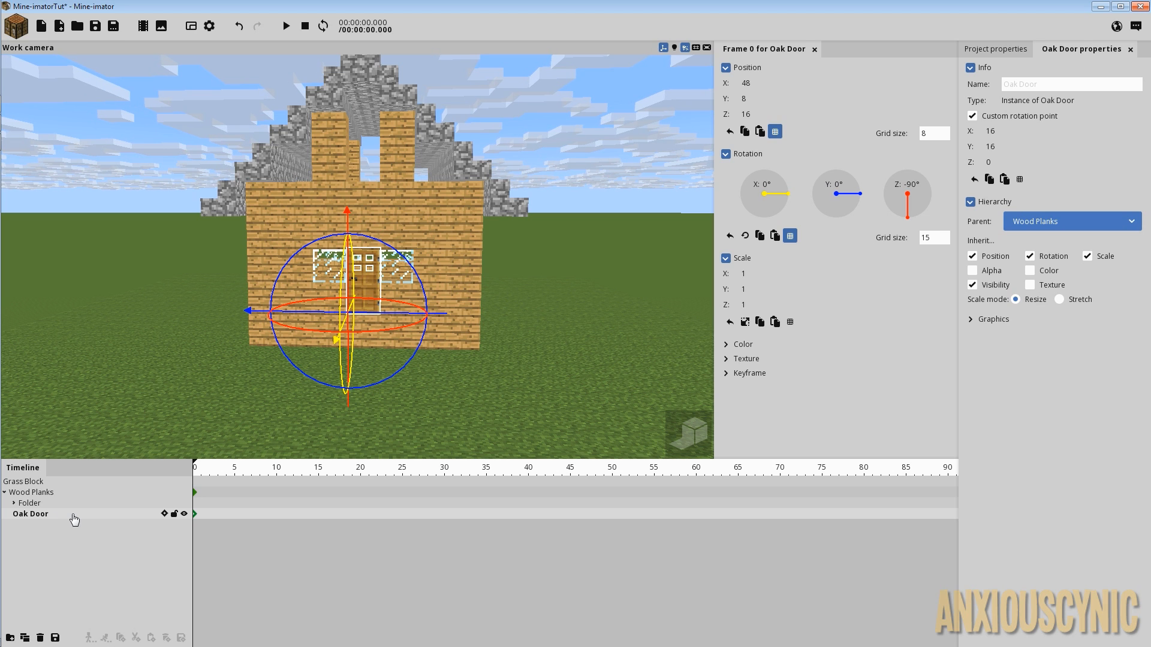
click(497, 307)
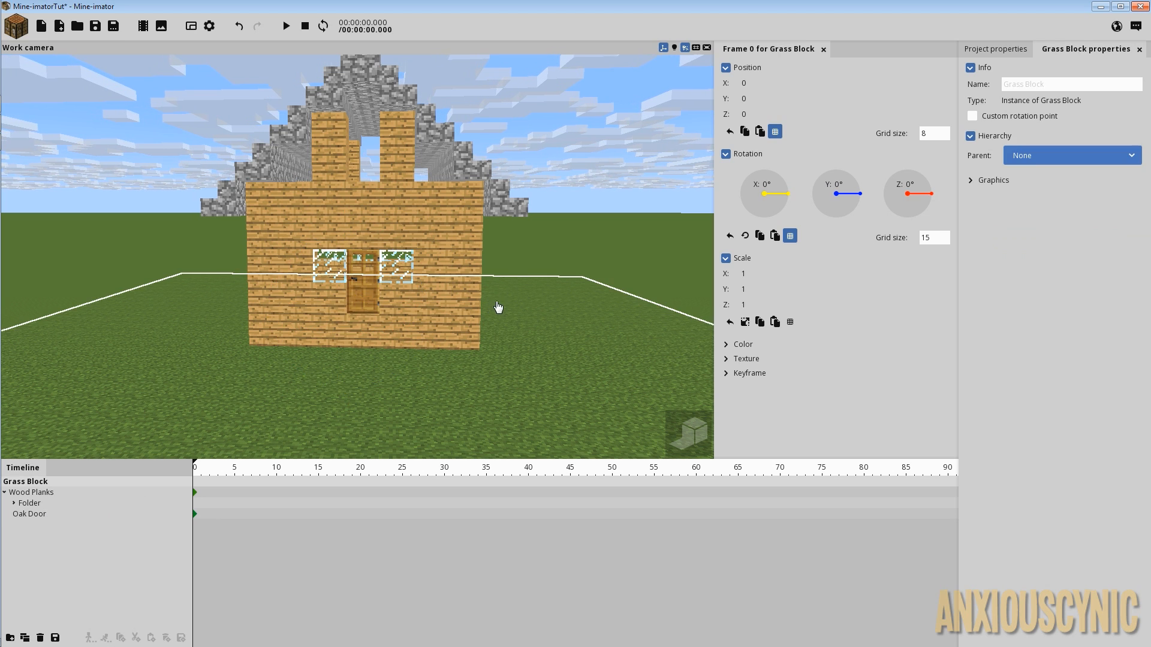
click(539, 242)
mouse_move(536, 273)
right_down()
mouse_move(537, 288)
mouse_move(534, 250)
right_up()
mouse_move(517, 237)
mouse_down()
mouse_move(476, 240)
mouse_move(504, 239)
mouse_up()
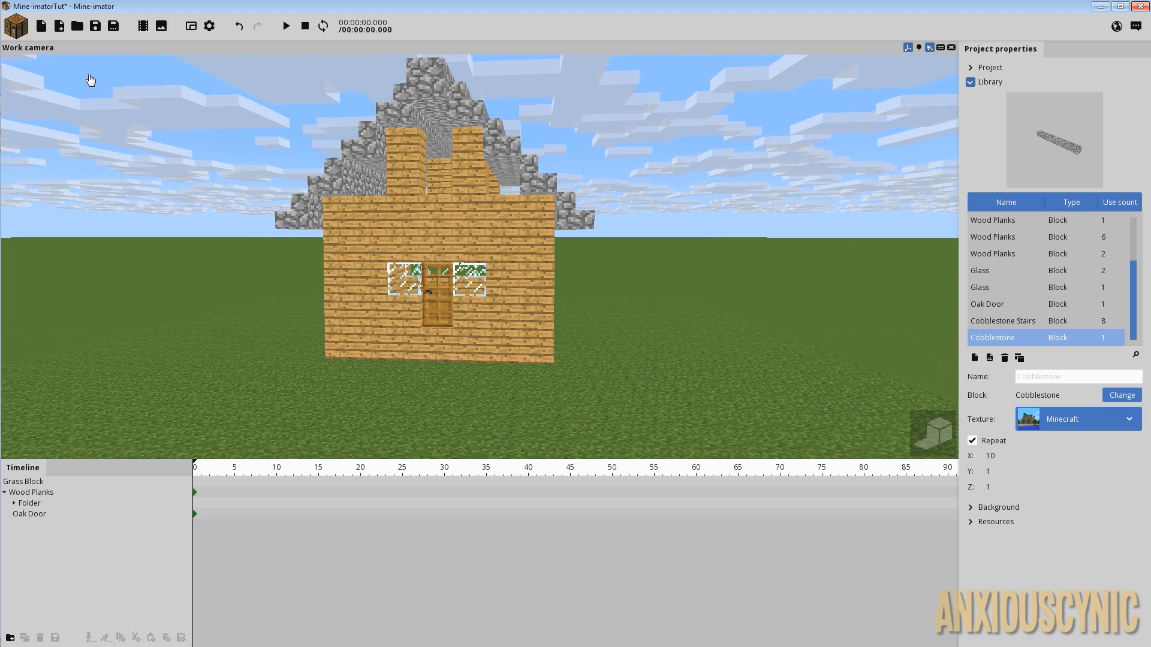
Create a scenery object from the Oak tree2 schematic in the Nature, Trees folder, with the Minecraft texture.
click(16, 26)
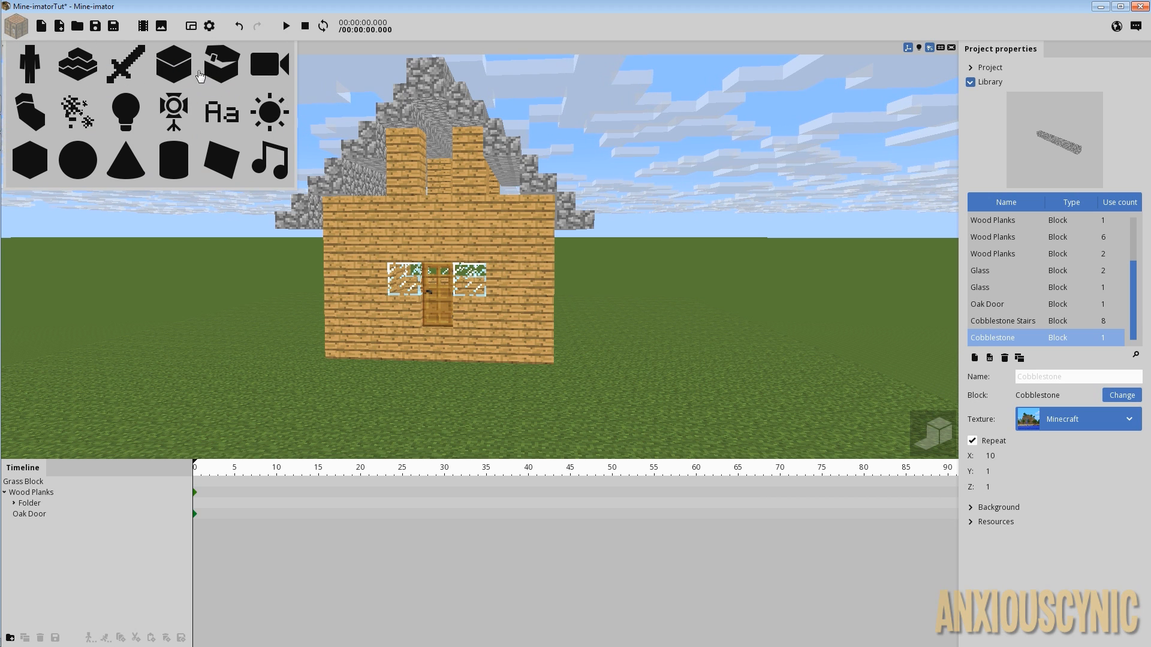
click(77, 67)
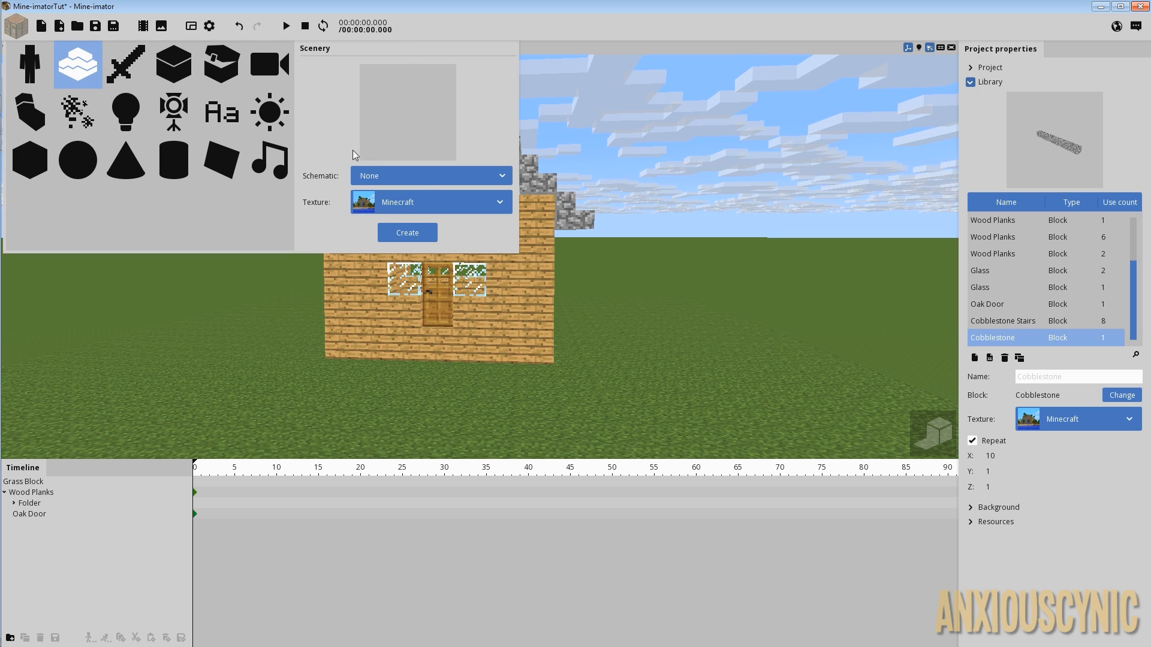
click(418, 181)
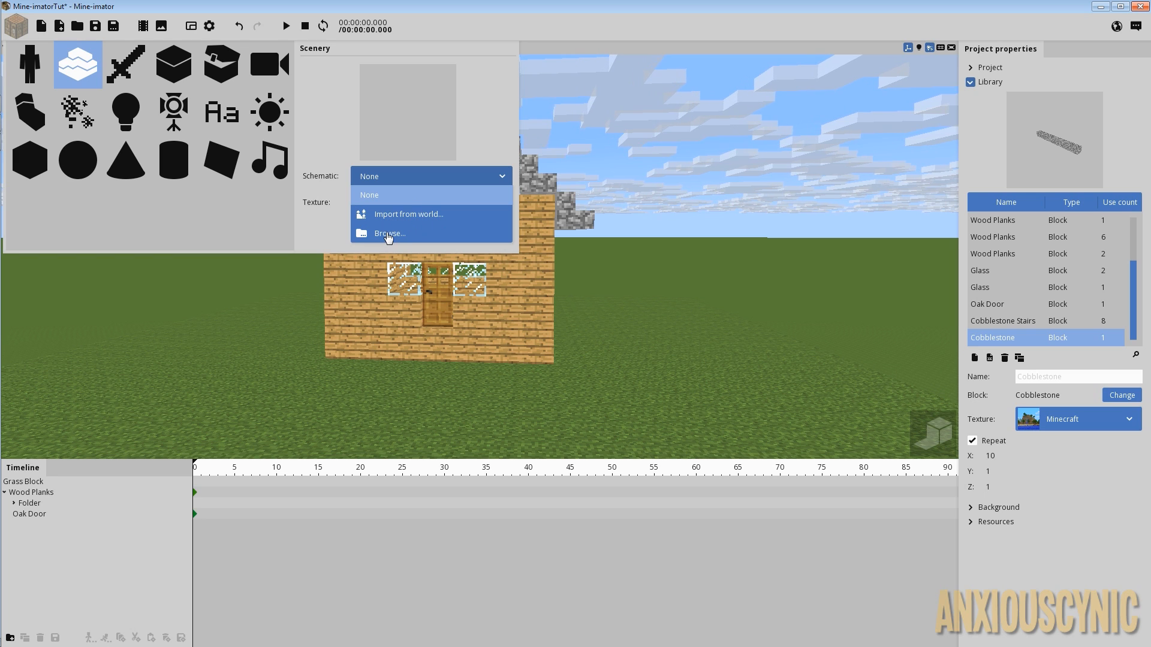
click(388, 235)
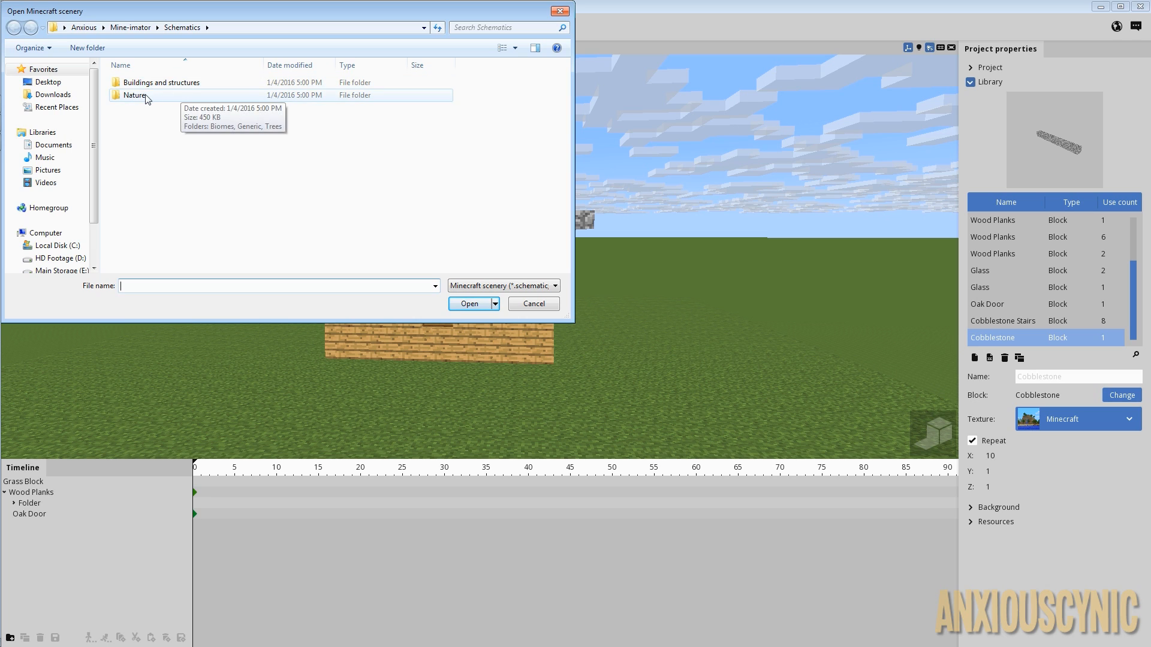
double_click(147, 97)
double_click(144, 108)
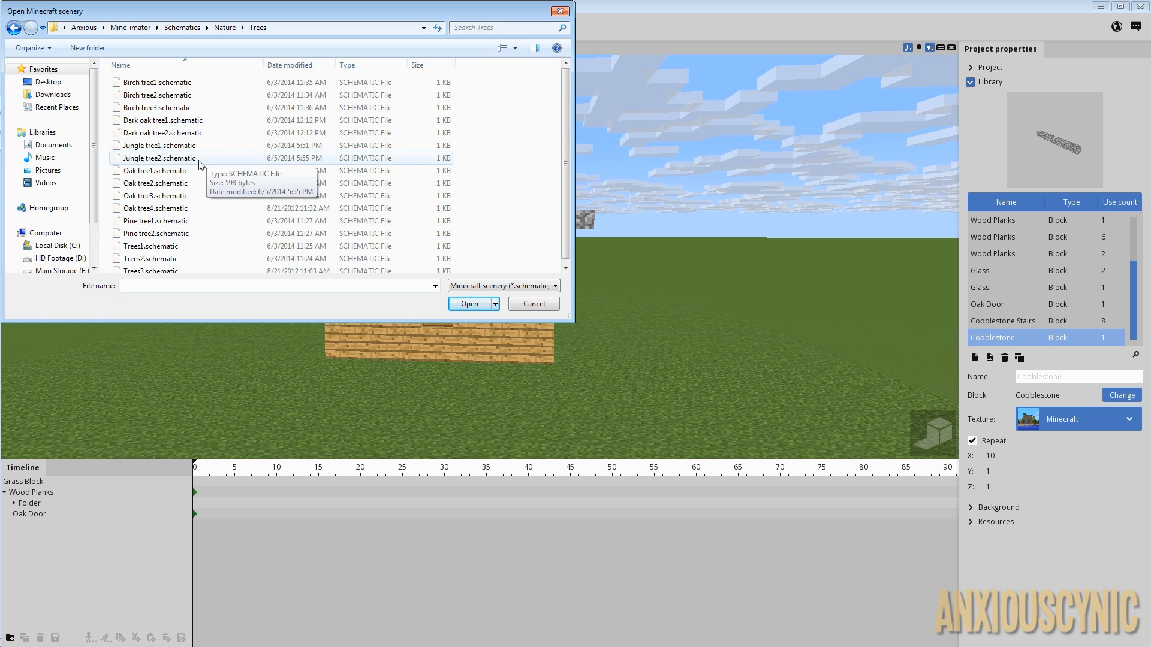
click(157, 173)
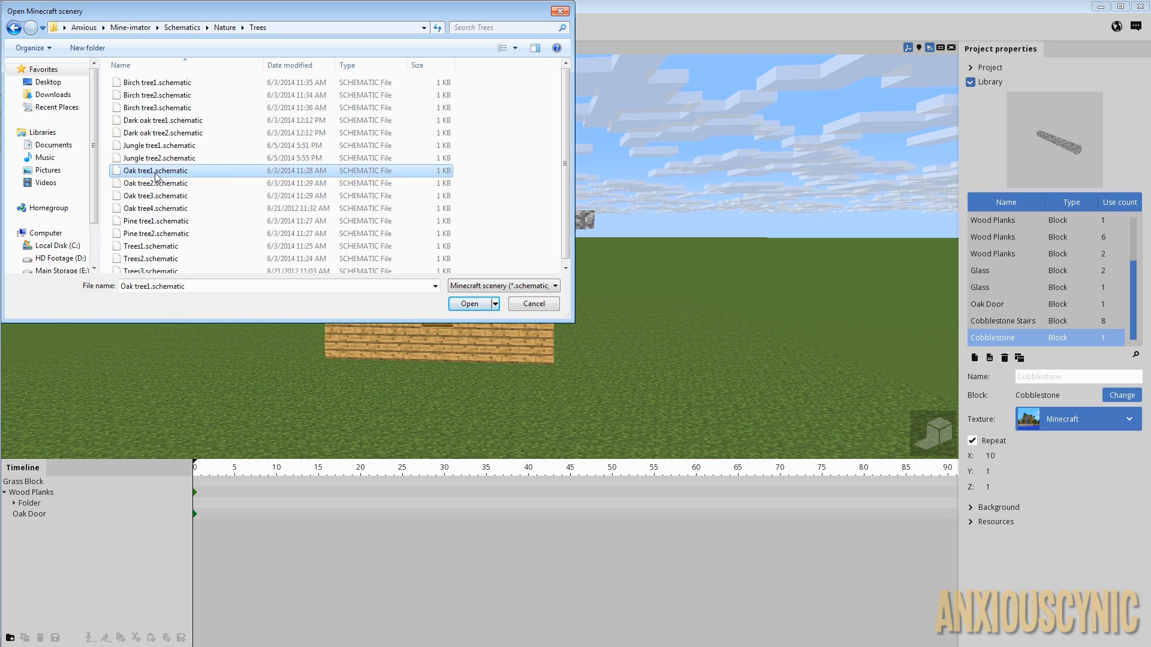
click(470, 305)
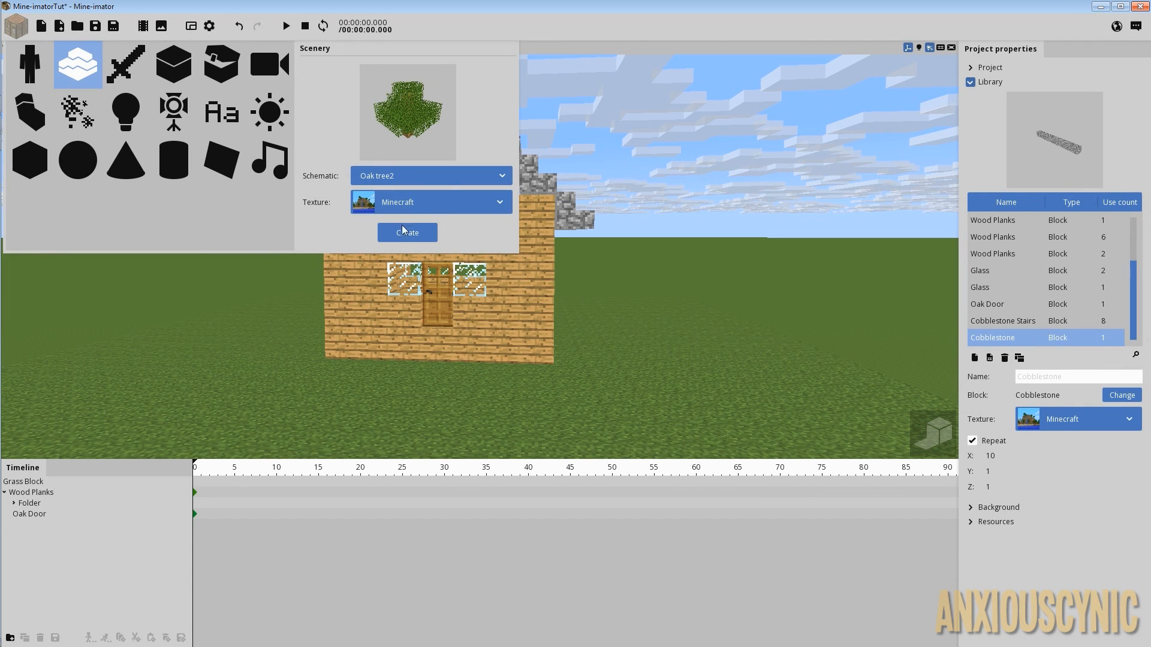
click(405, 234)
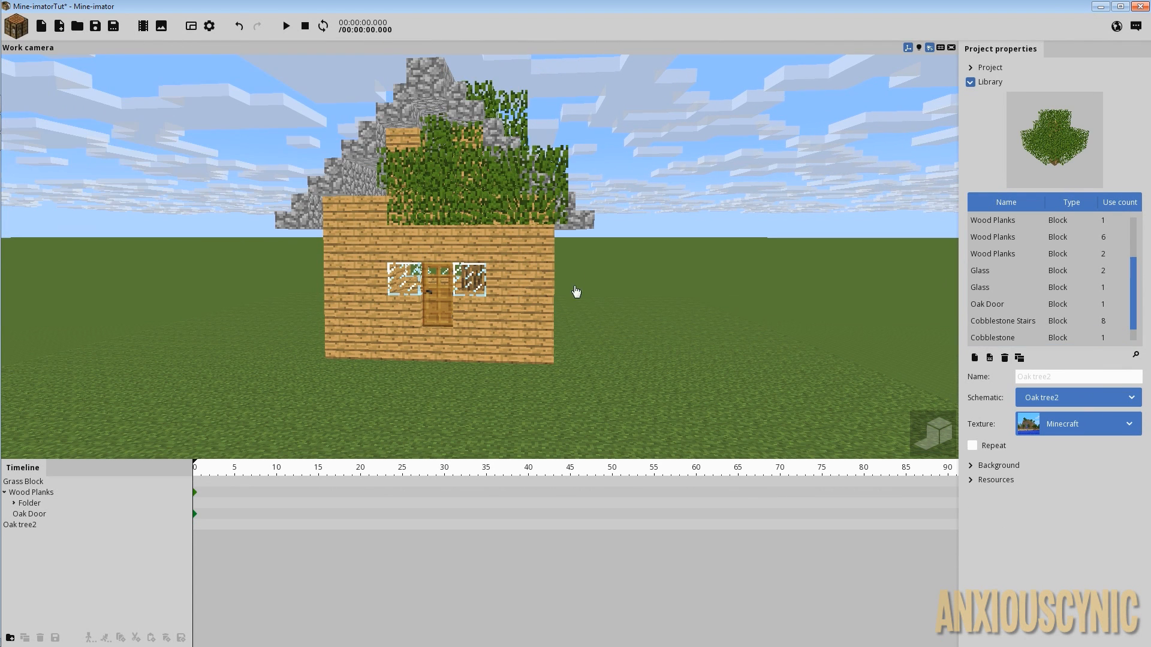
Move Oak tree2 beside the house to X 104, Y -136, Z 240 and save the project.
click(18, 525)
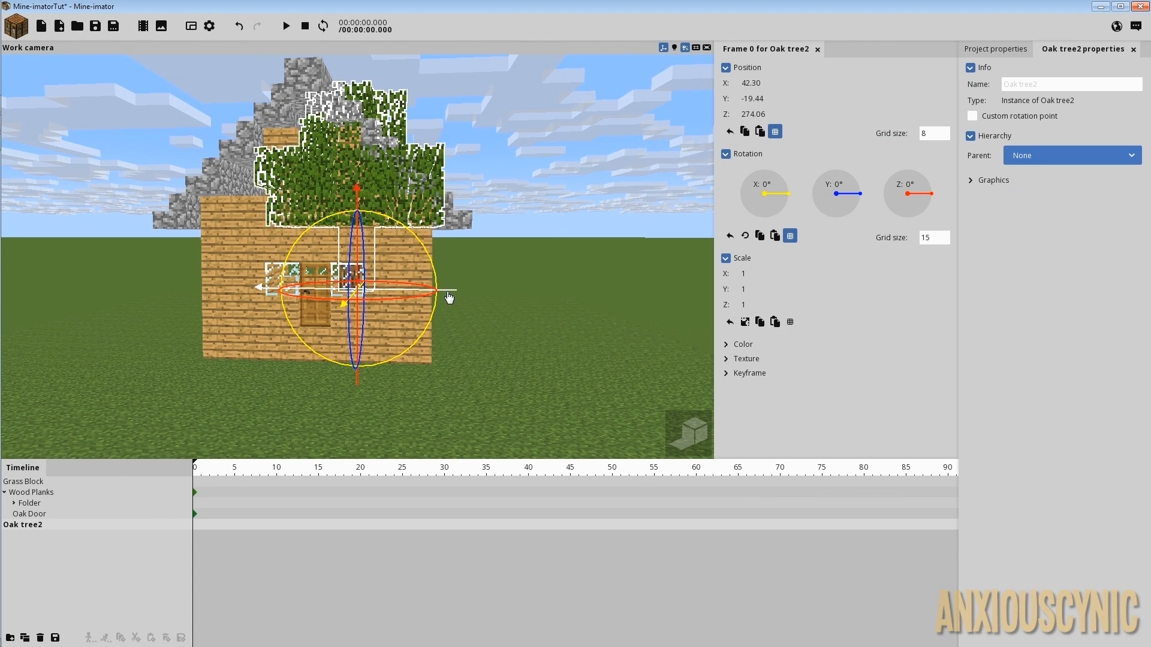
drag(450, 292, 635, 295)
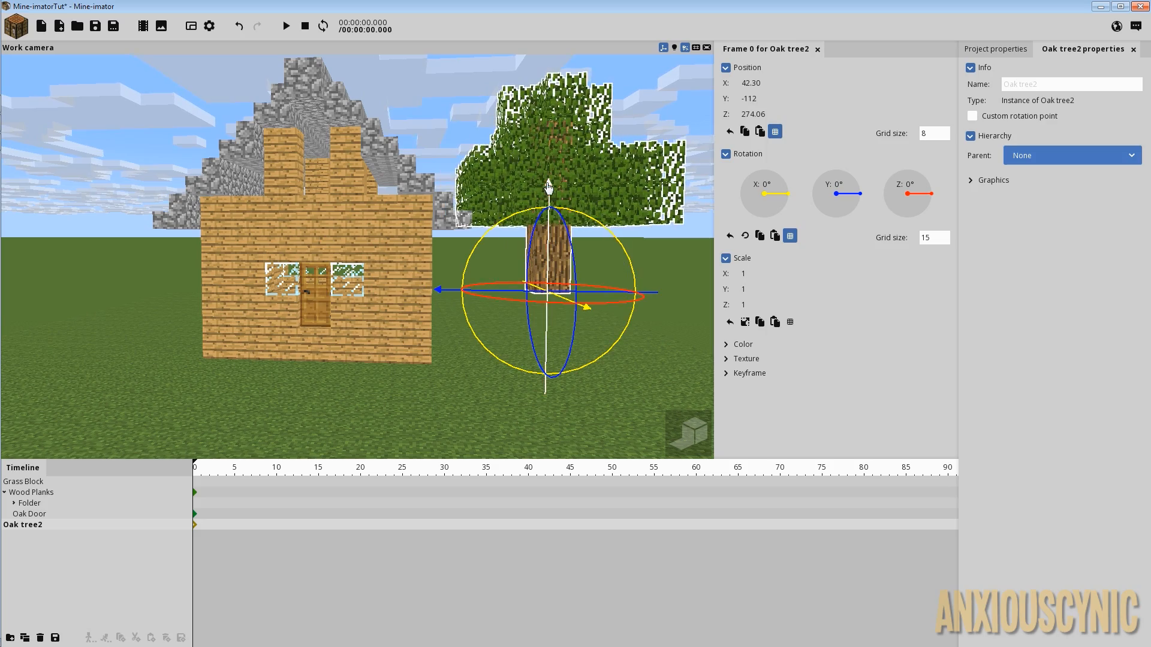
drag(548, 197, 568, 263)
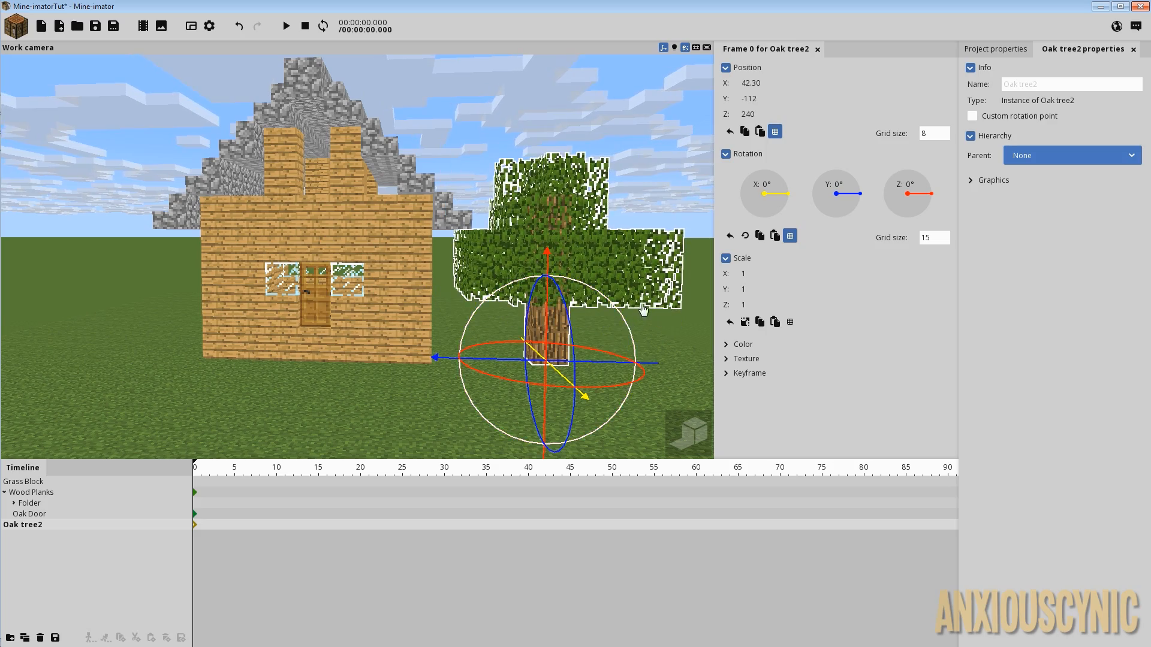
drag(642, 308, 574, 323)
drag(489, 331, 549, 379)
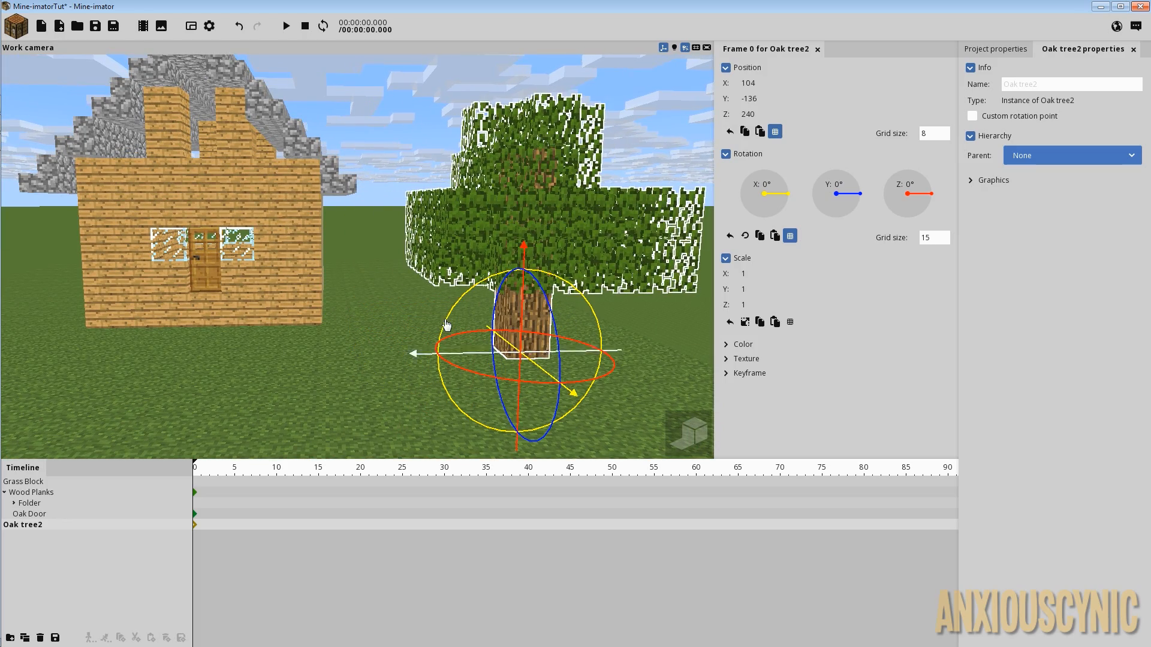
click(94, 27)
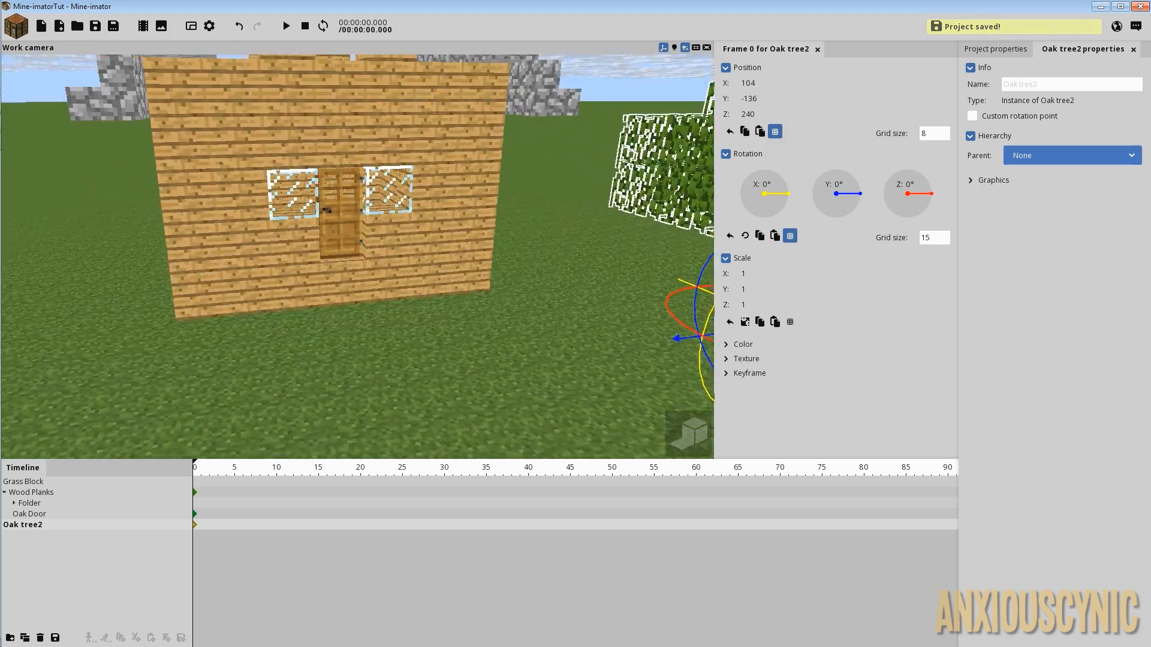
Examine the house, its front gable and the oak tree together from farther away and from the front.
right_drag(368, 155, 366, 146)
key(s)
key(s)
mouse_move(402, 218)
right_down()
mouse_move(413, 221)
mouse_move(401, 218)
right_up()
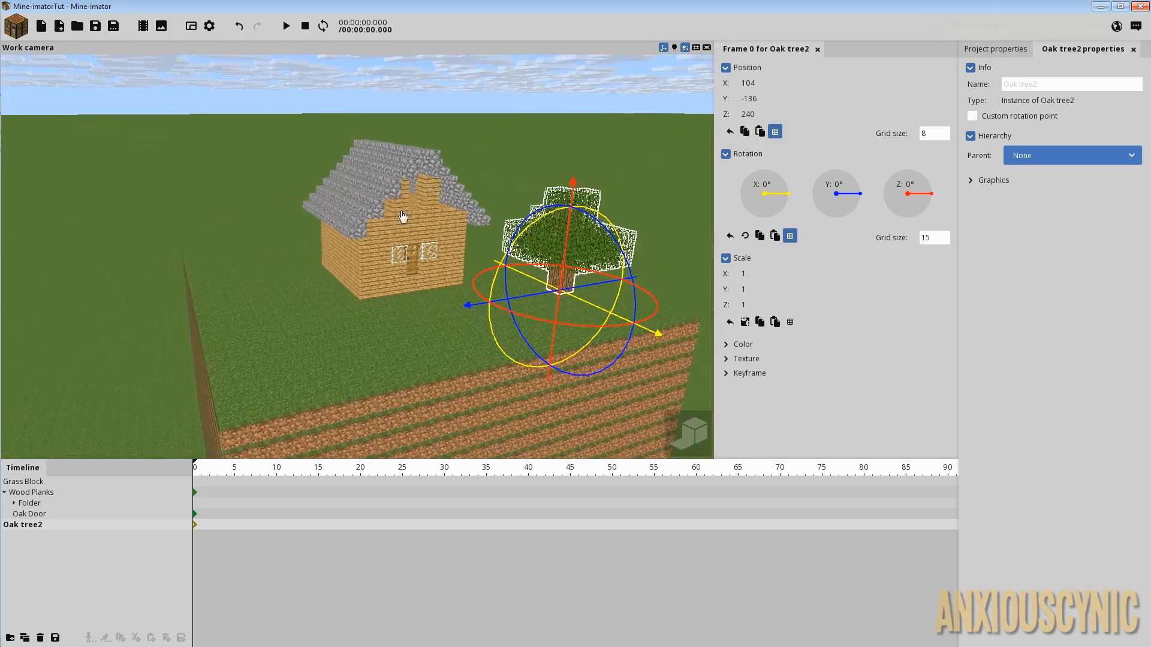
click(277, 243)
right_drag(519, 275, 531, 270)
scroll(624, 301, up, 3)
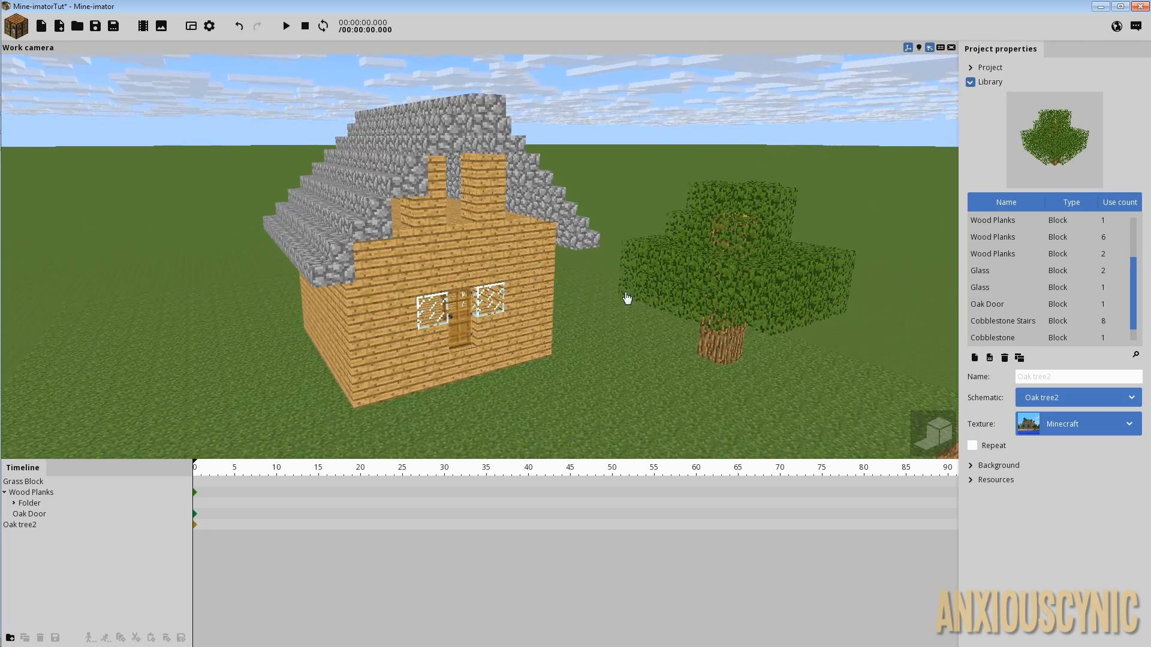
right_drag(832, 251, 839, 267)
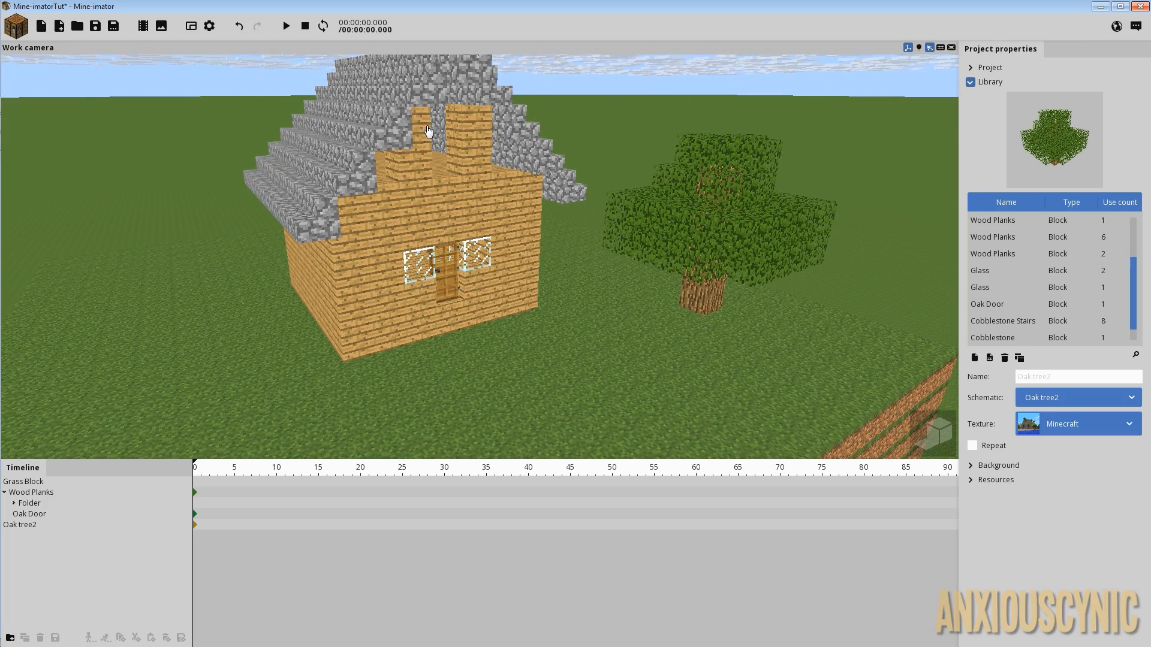
drag(547, 240, 534, 201)
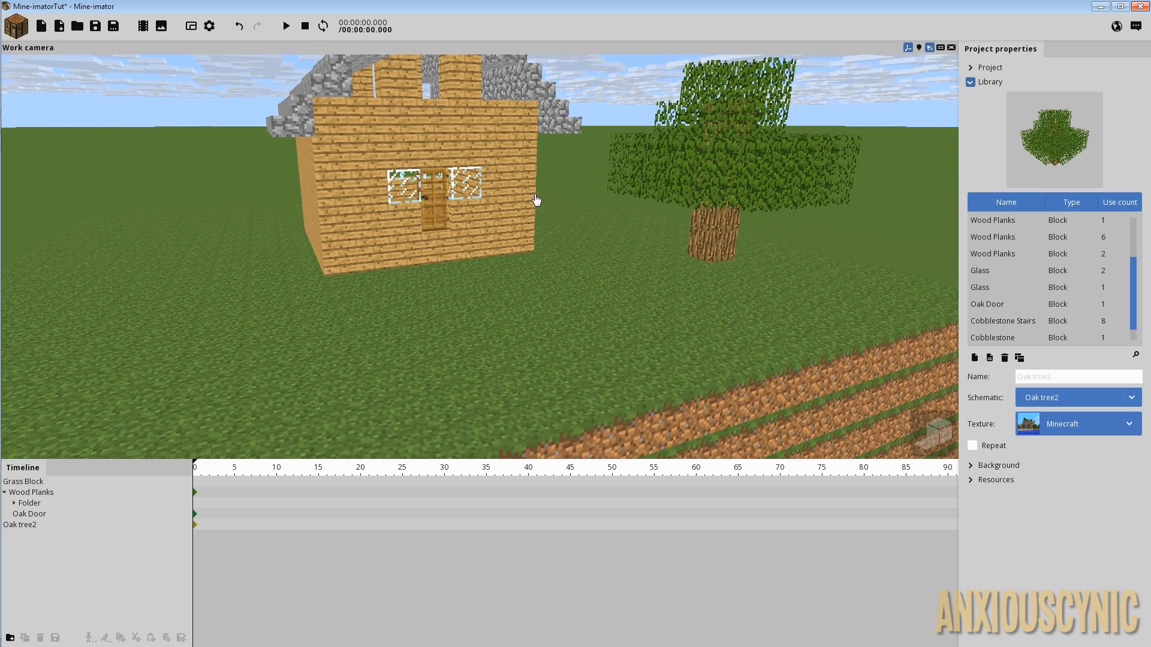
Create a Grass block (ID 31) with data value 1 and the Minecraft texture.
click(16, 25)
click(175, 67)
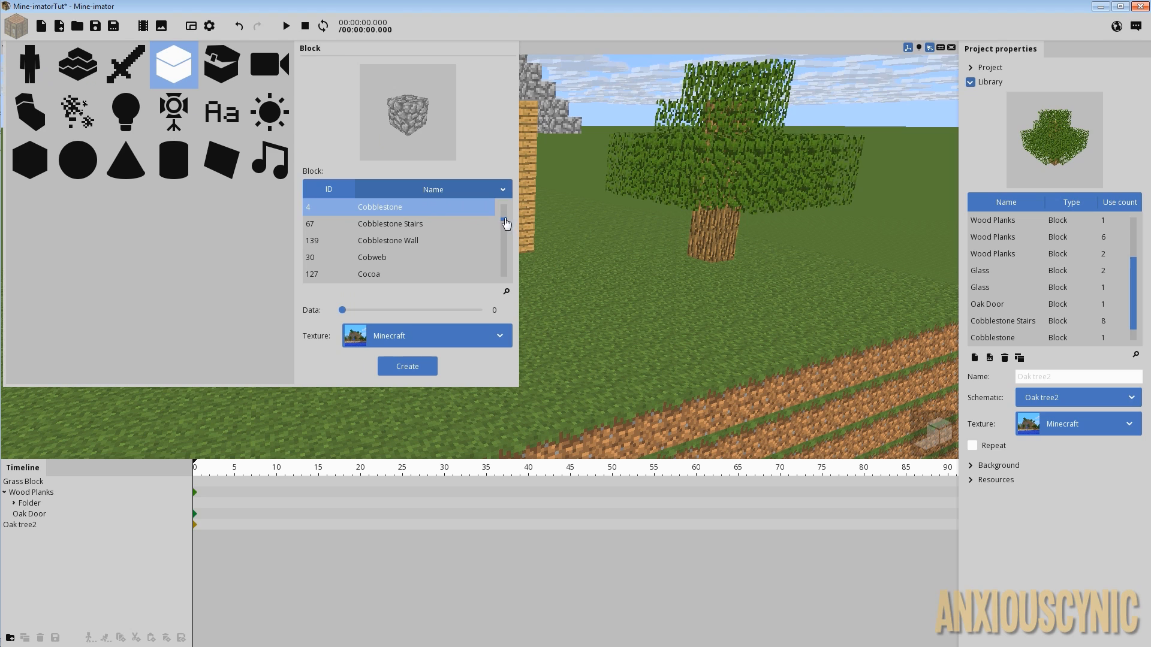
click(451, 243)
scroll(451, 247, down, 4)
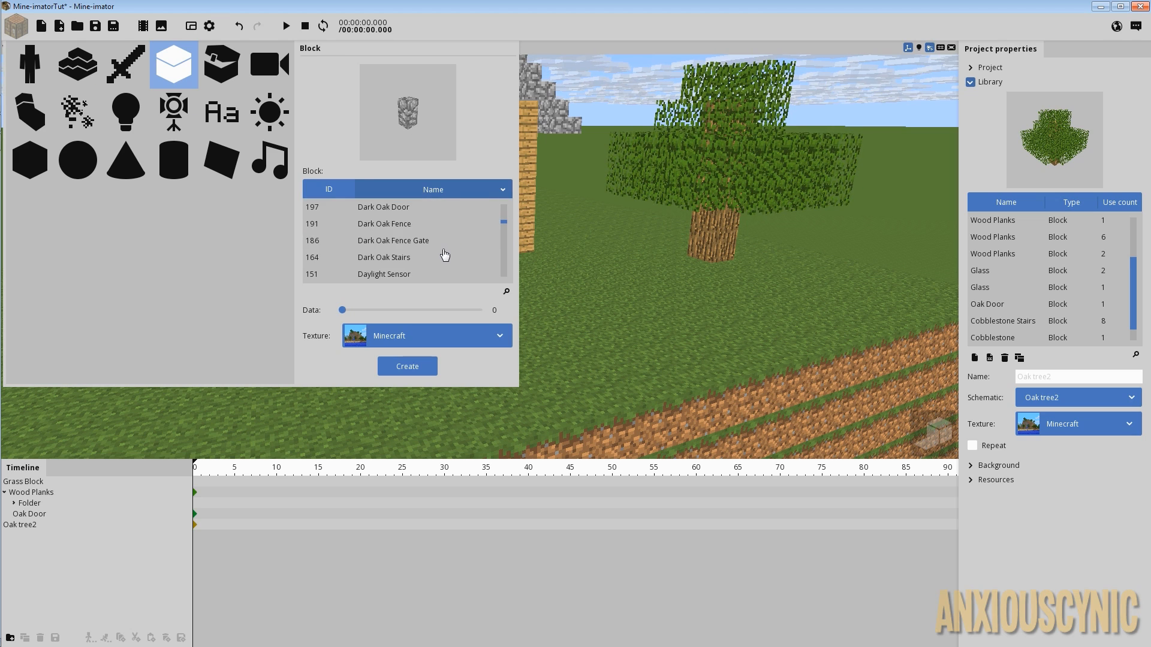
scroll(445, 256, down, 8)
click(383, 226)
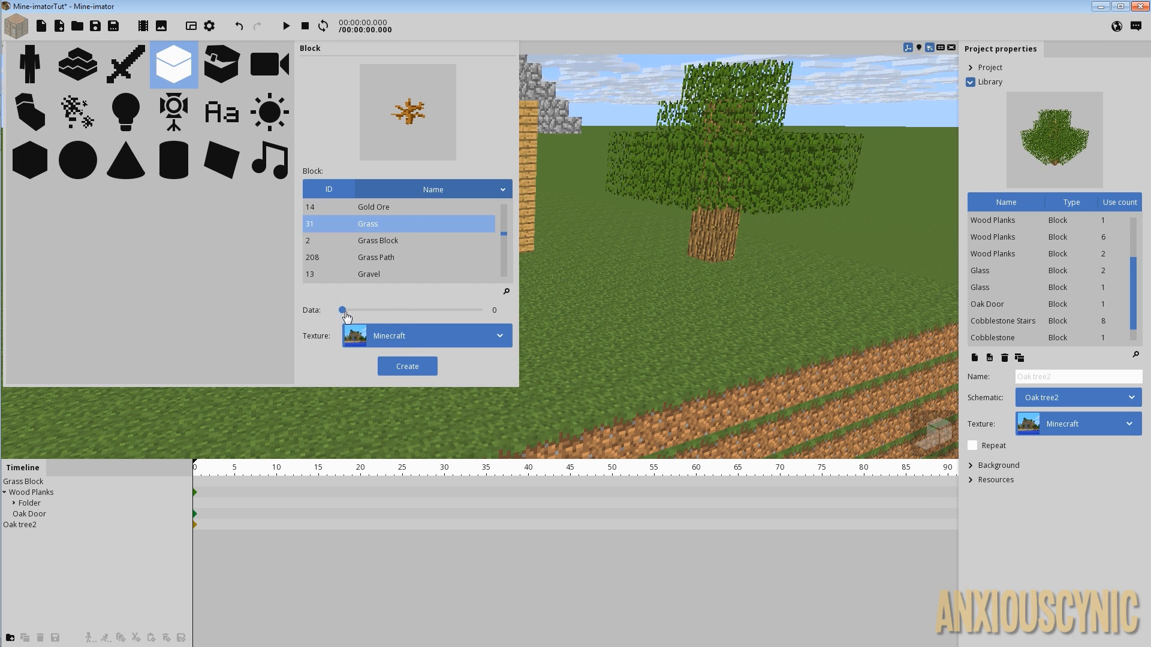
mouse_move(346, 314)
mouse_down()
mouse_move(386, 316)
mouse_move(322, 316)
mouse_move(354, 316)
mouse_up()
click(407, 366)
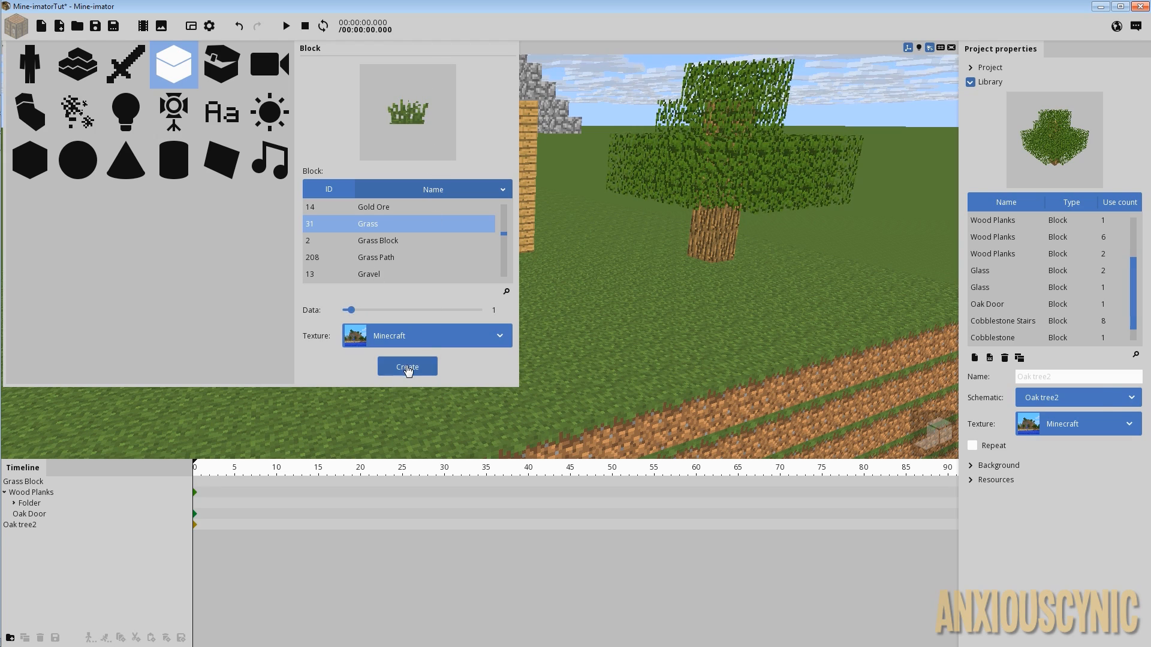
Select Grass and move it in front of the house to X 72, Y -48, Z 240.
click(36, 535)
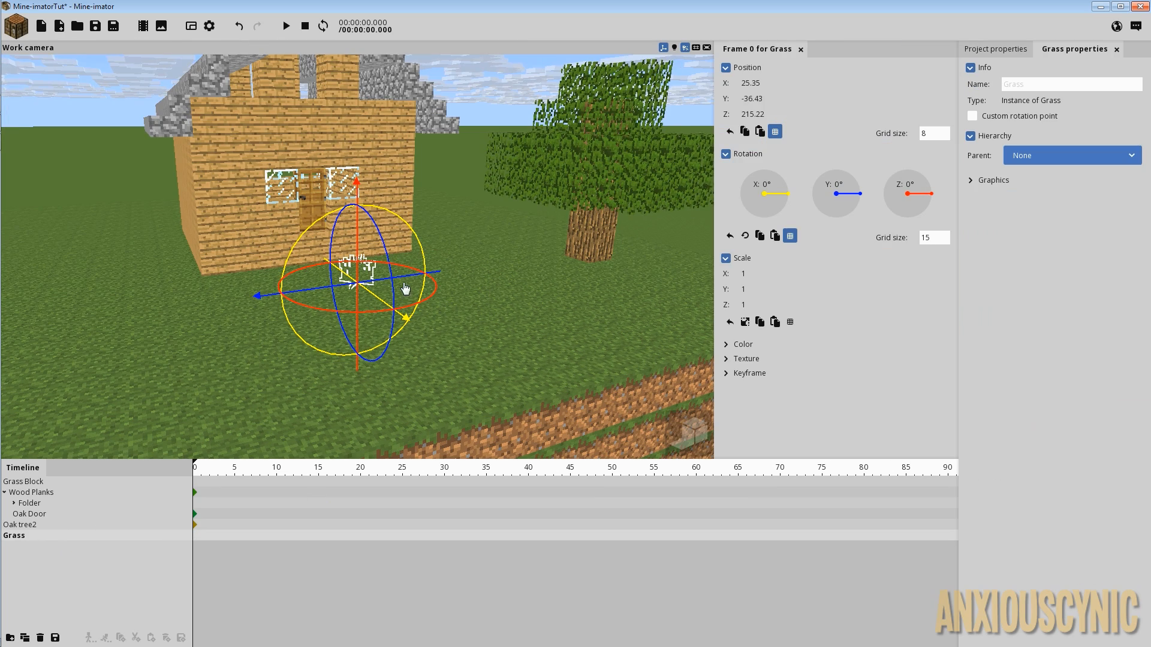
drag(381, 301, 415, 241)
drag(533, 260, 492, 267)
scroll(519, 282, up, 5)
scroll(510, 261, down, 5)
drag(282, 353, 264, 365)
scroll(264, 366, down, 4)
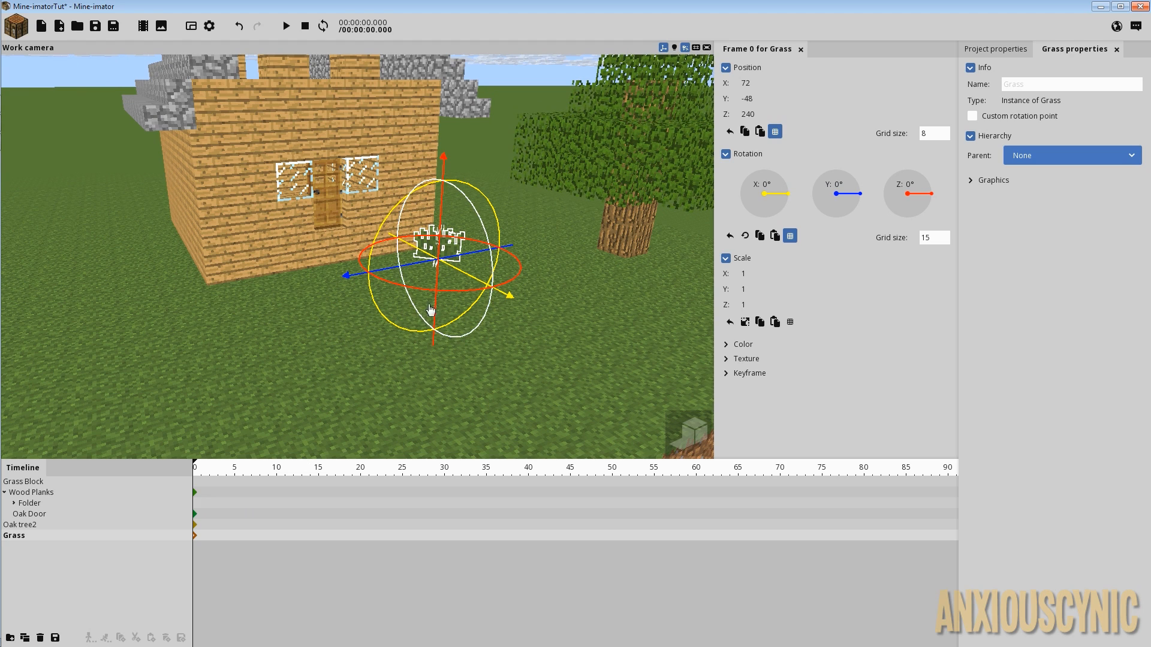
Turn on Repeat for the Grass block in the library and set it to X 6, Y 12.
click(986, 51)
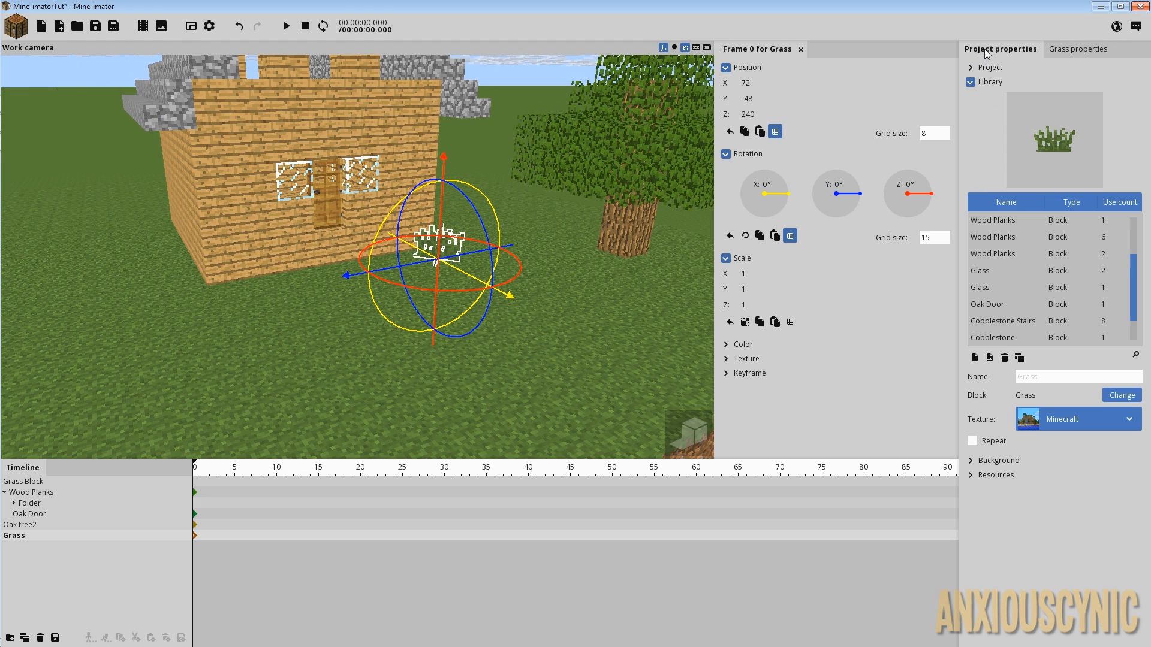
click(986, 323)
scroll(994, 339, down, 2)
click(1010, 339)
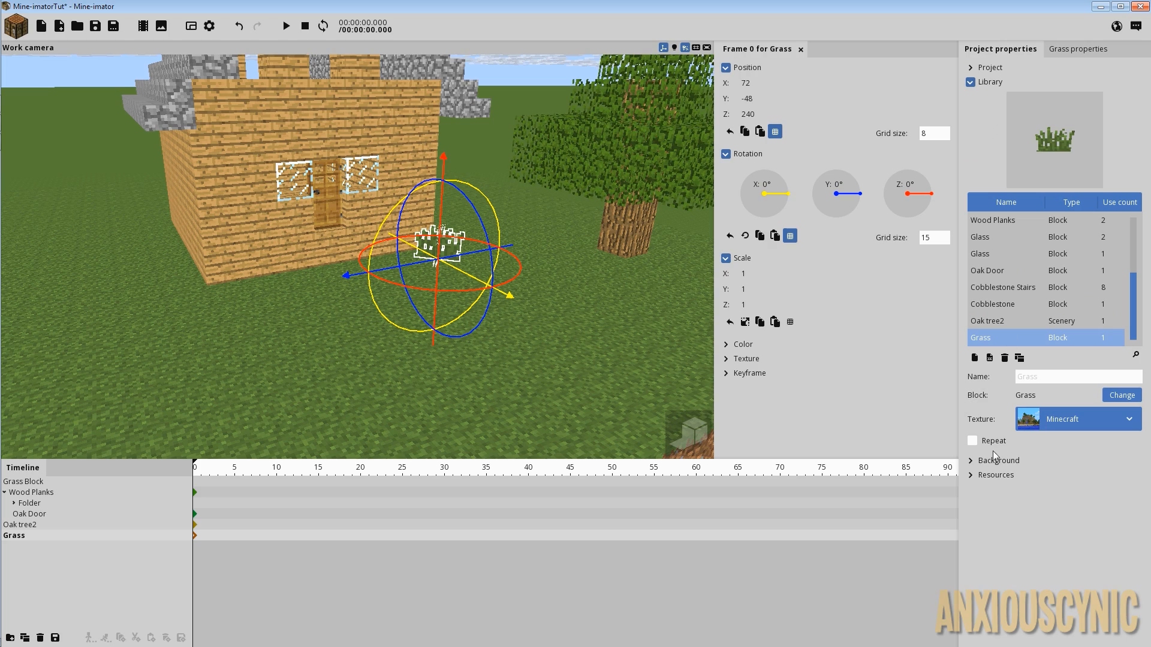
click(990, 441)
drag(995, 458, 1066, 463)
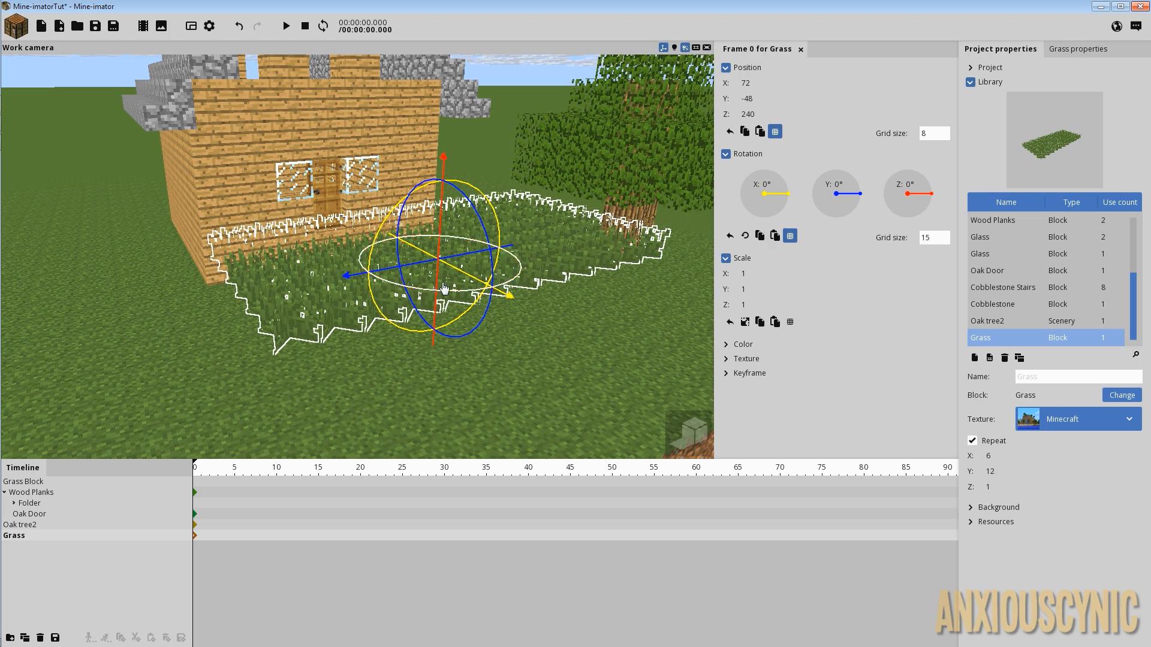
Move the grass patch to X 112, Y -8 and reset its X and Y repeat to 1.
drag(465, 273, 509, 332)
drag(519, 286, 429, 306)
right_click(988, 457)
right_click(993, 471)
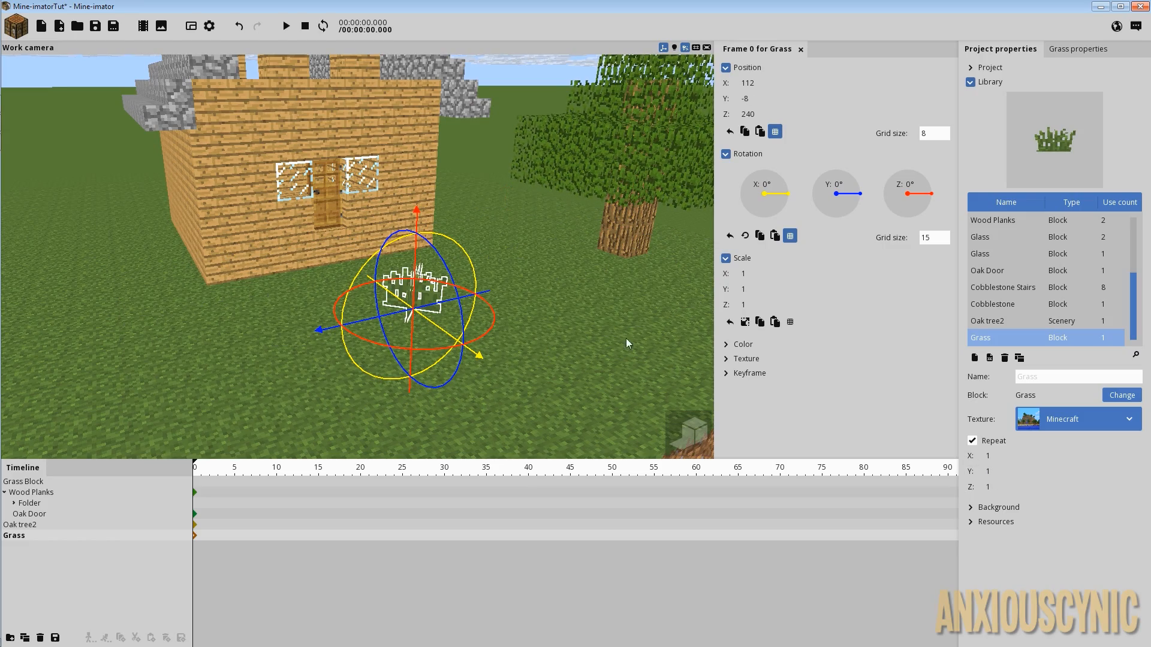
Move the single Grass block against the front wall beside the door, to X 72, Y -40, Z 240.
drag(193, 278, 133, 255)
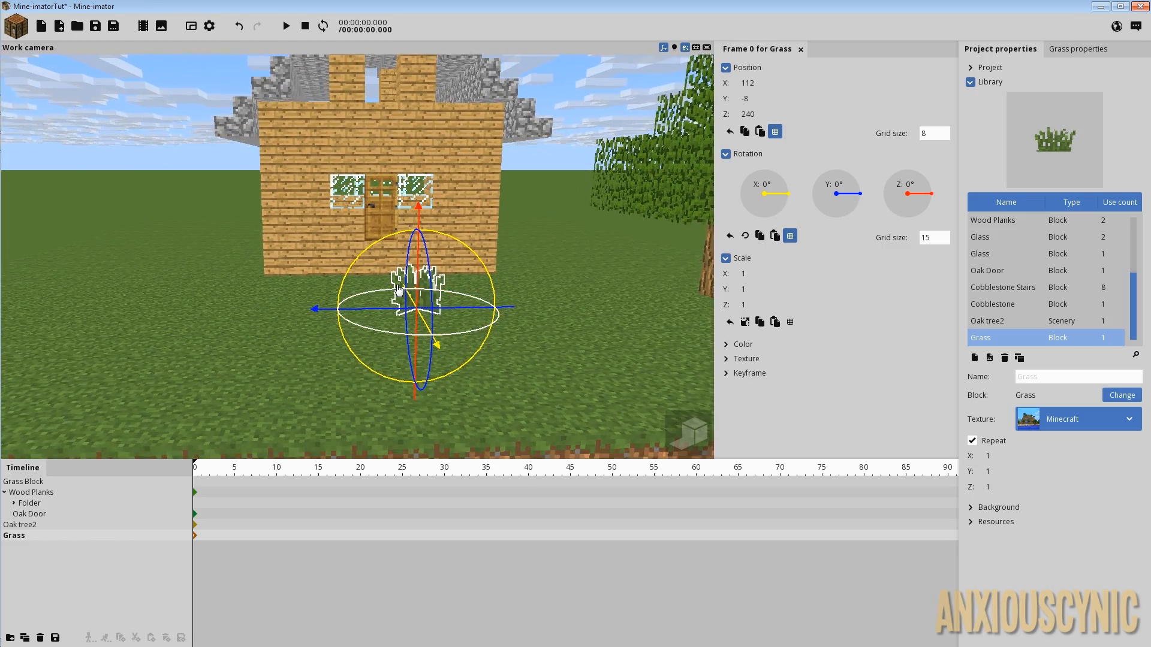
drag(455, 268, 505, 326)
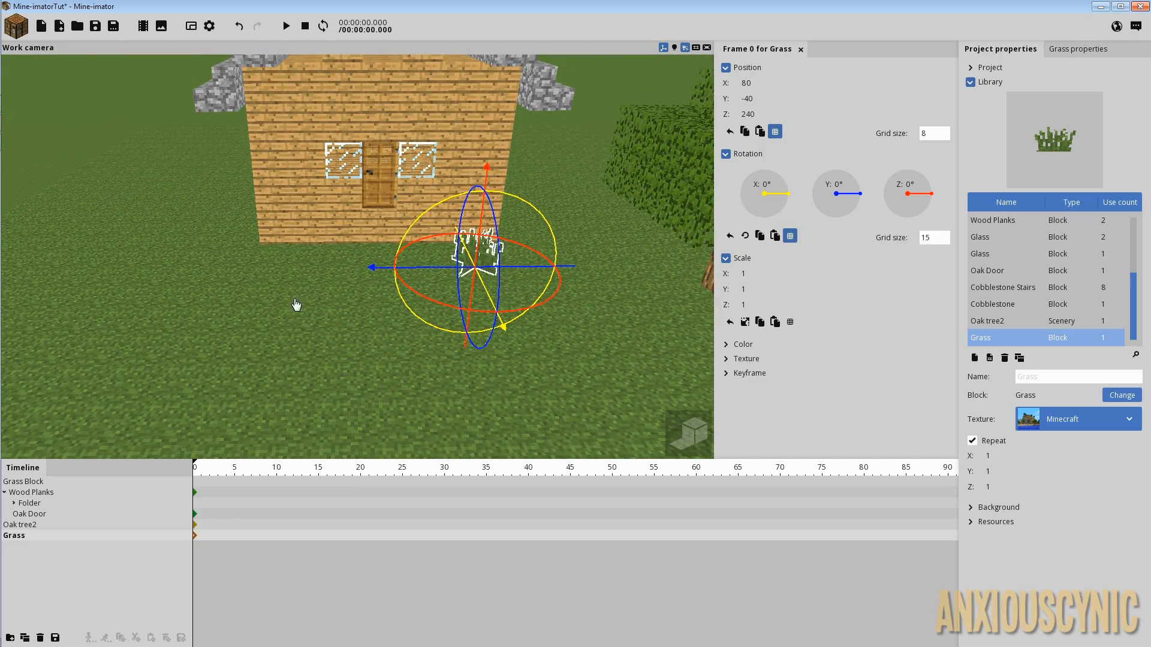
drag(296, 305, 440, 280)
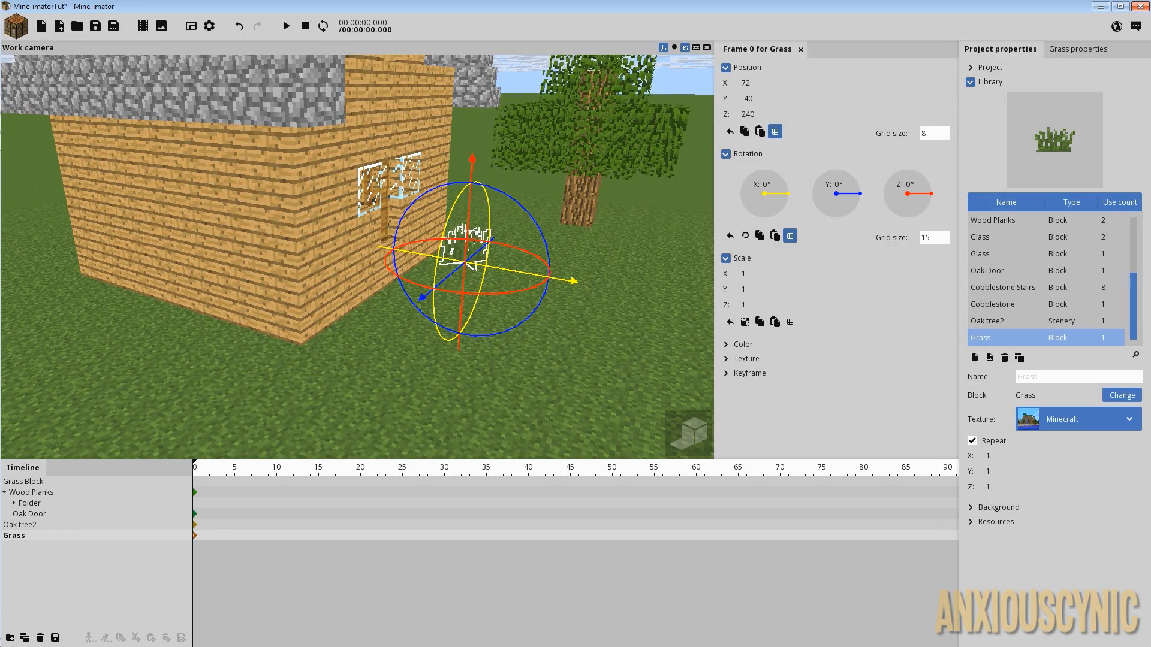
Examine the house's roof and front gable up close, then the whole front with the grass and oak tree.
drag(675, 186, 562, 190)
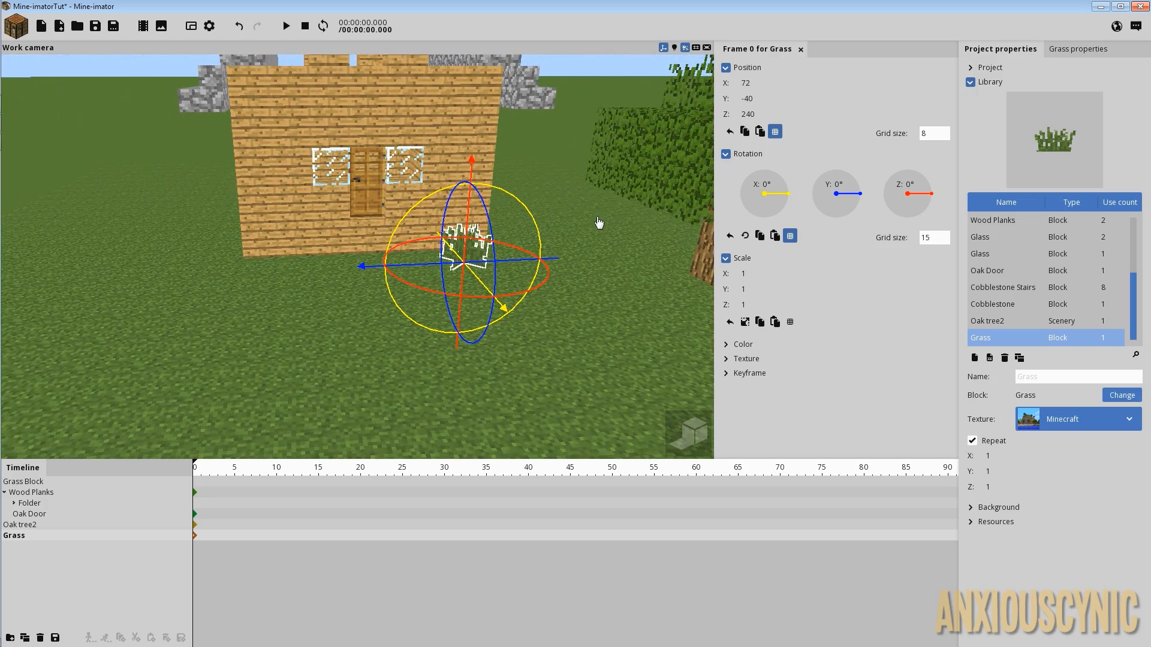
right_drag(599, 223, 549, 161)
key(d)
key(e)
key(a)
key(w)
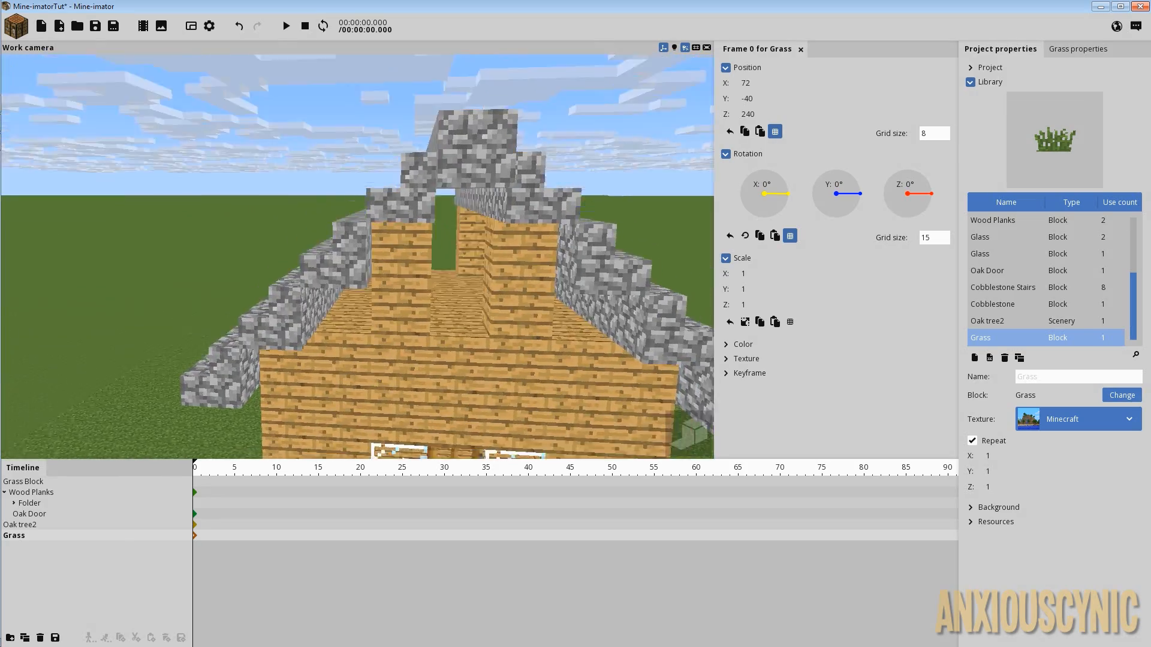
drag(540, 180, 487, 189)
scroll(488, 216, down, 4)
right_drag(487, 189, 487, 217)
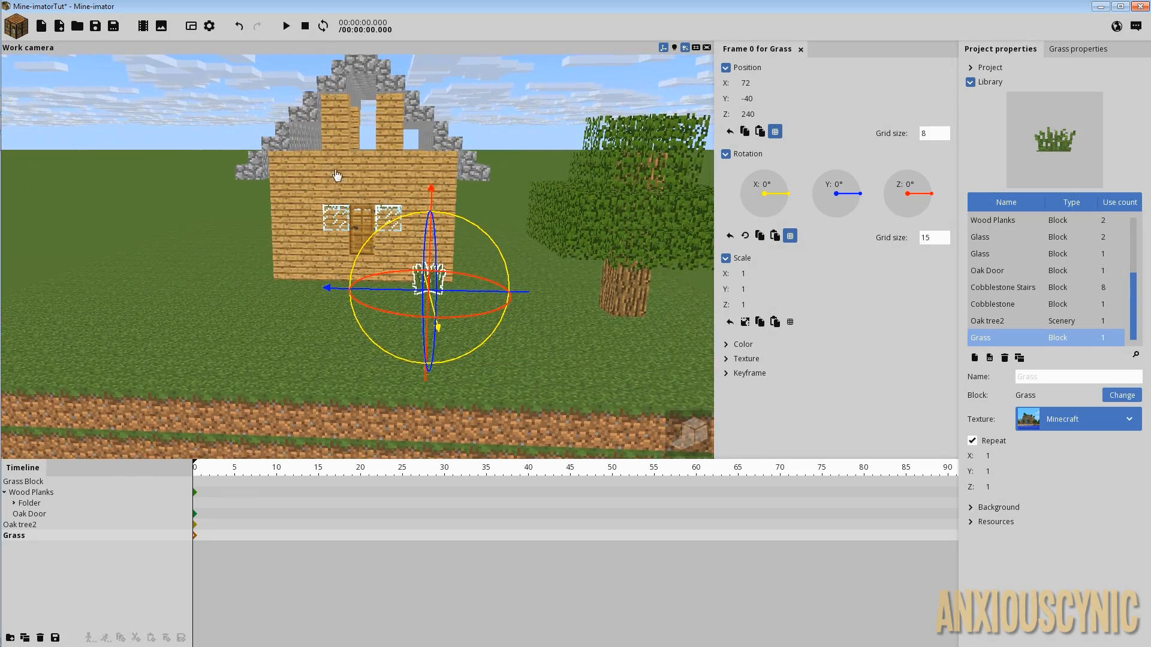
drag(337, 175, 366, 180)
right_drag(502, 130, 480, 146)
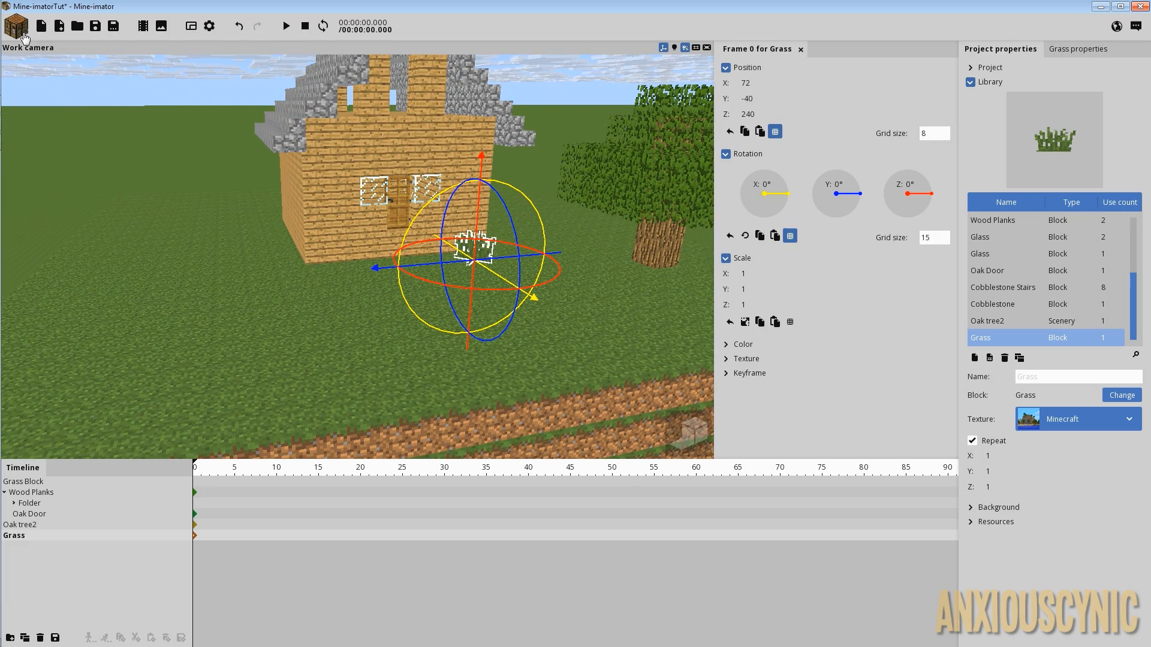
Create a Leaves block (ID 18) with data value 0 and the Minecraft texture.
click(17, 27)
click(169, 72)
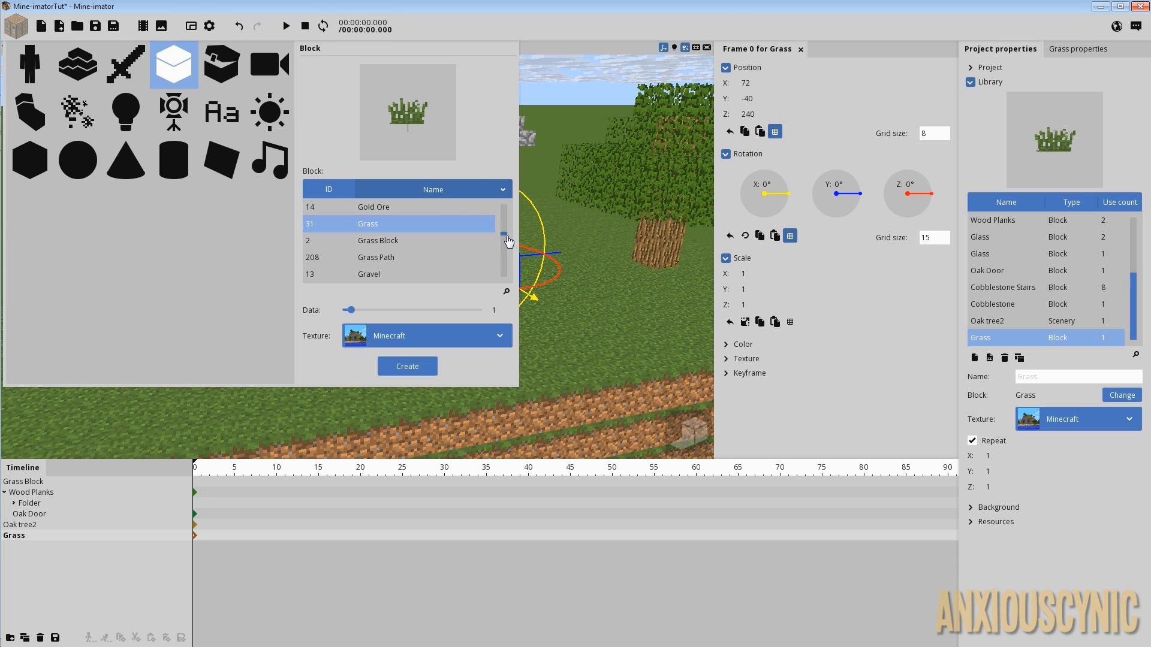
drag(506, 237, 508, 241)
click(369, 259)
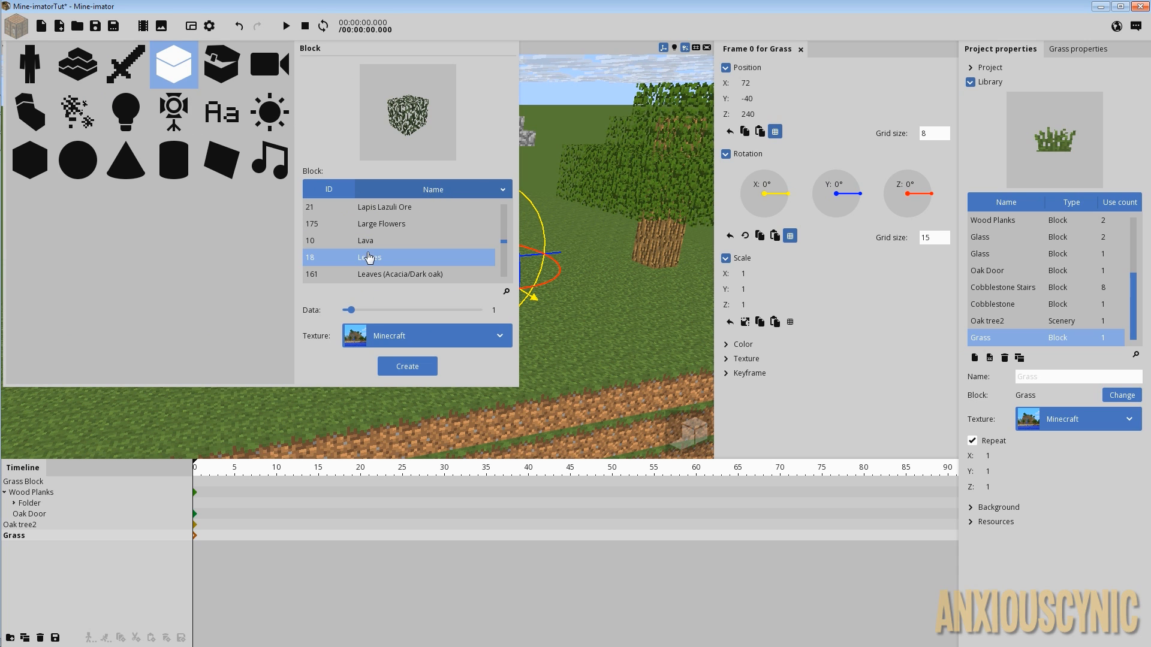
mouse_move(354, 312)
mouse_down()
mouse_move(335, 312)
mouse_move(400, 316)
mouse_move(350, 319)
mouse_up()
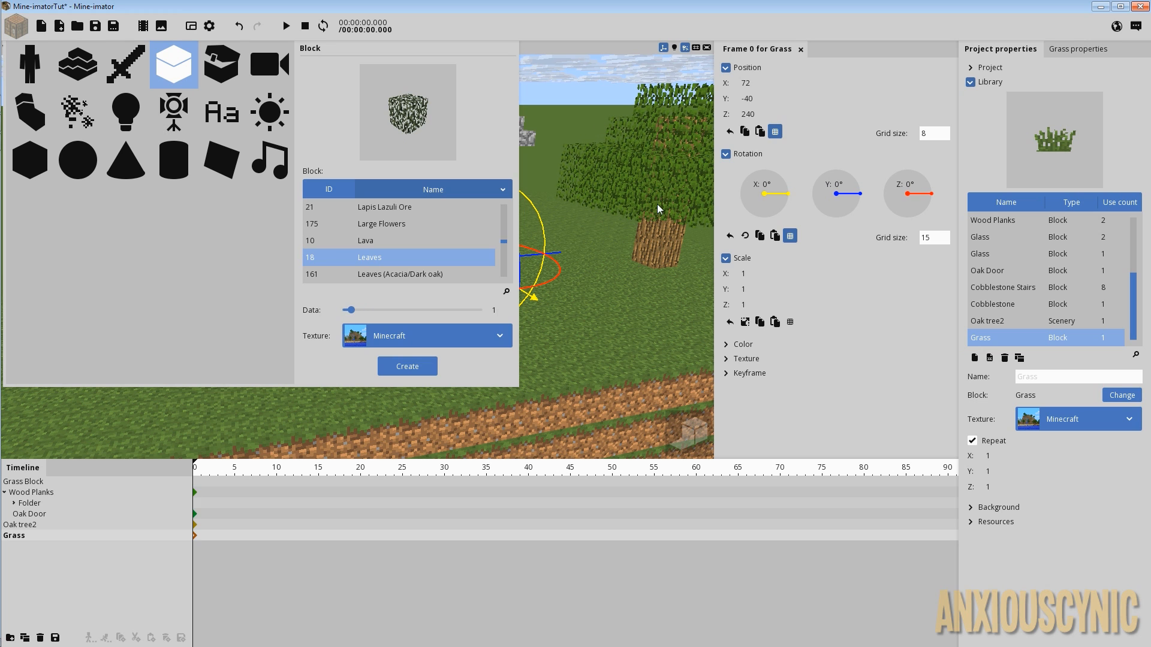
drag(348, 316, 346, 316)
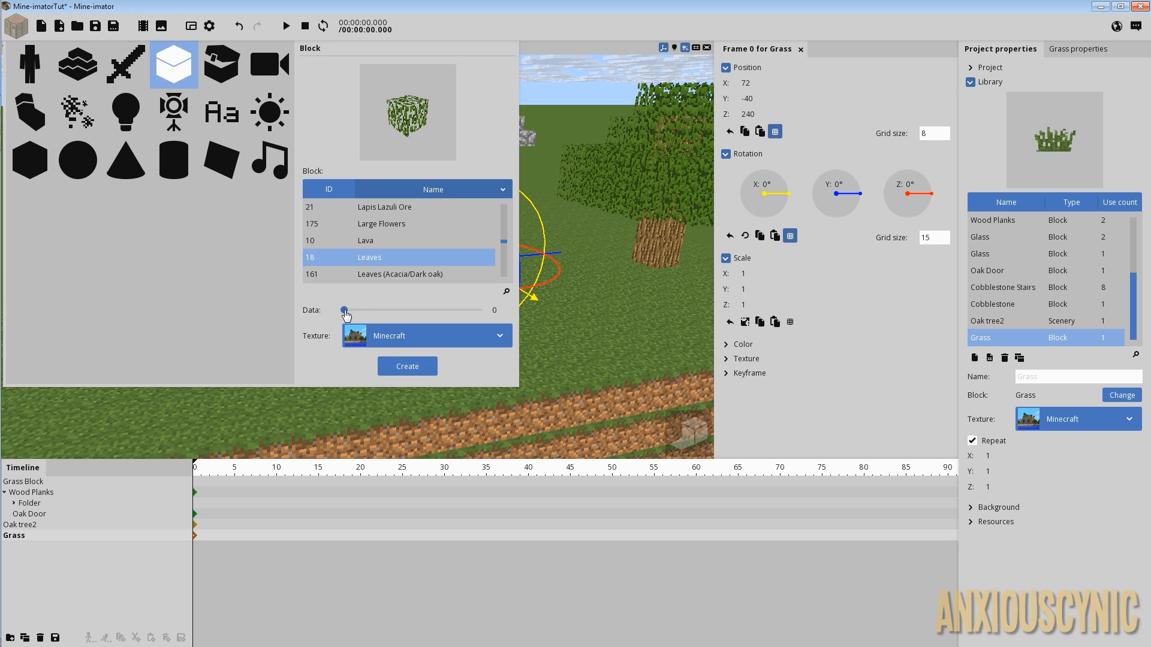
click(407, 366)
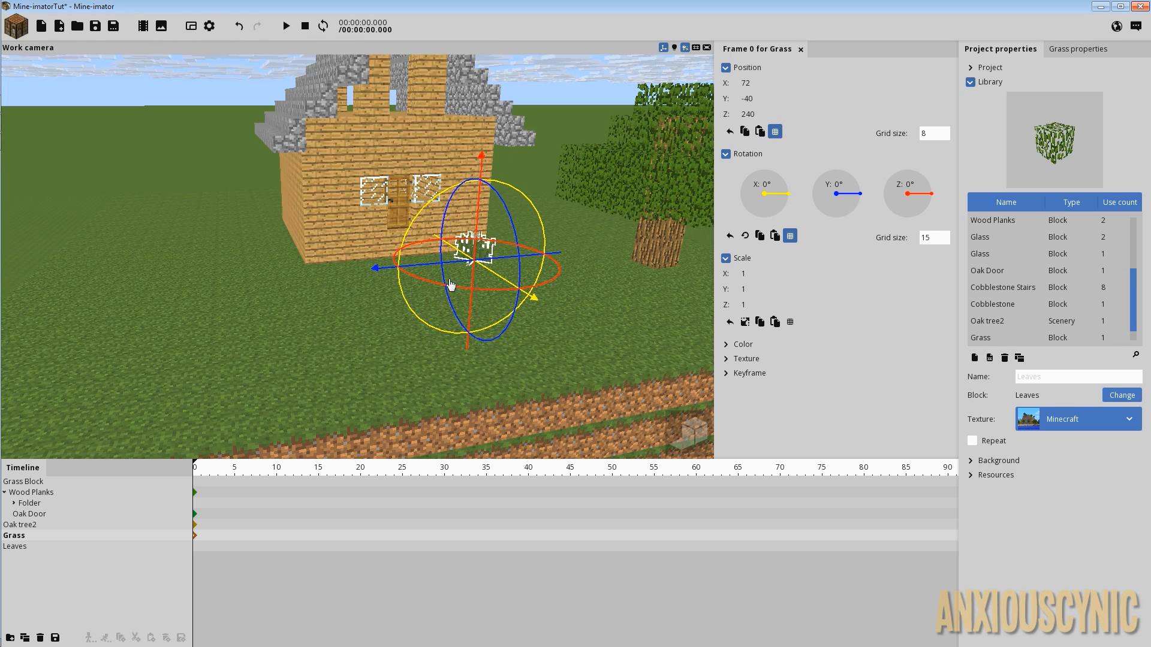
Select Leaves and move it to X 64, Y 40, Z 240, against the front wall opposite the grass.
click(35, 546)
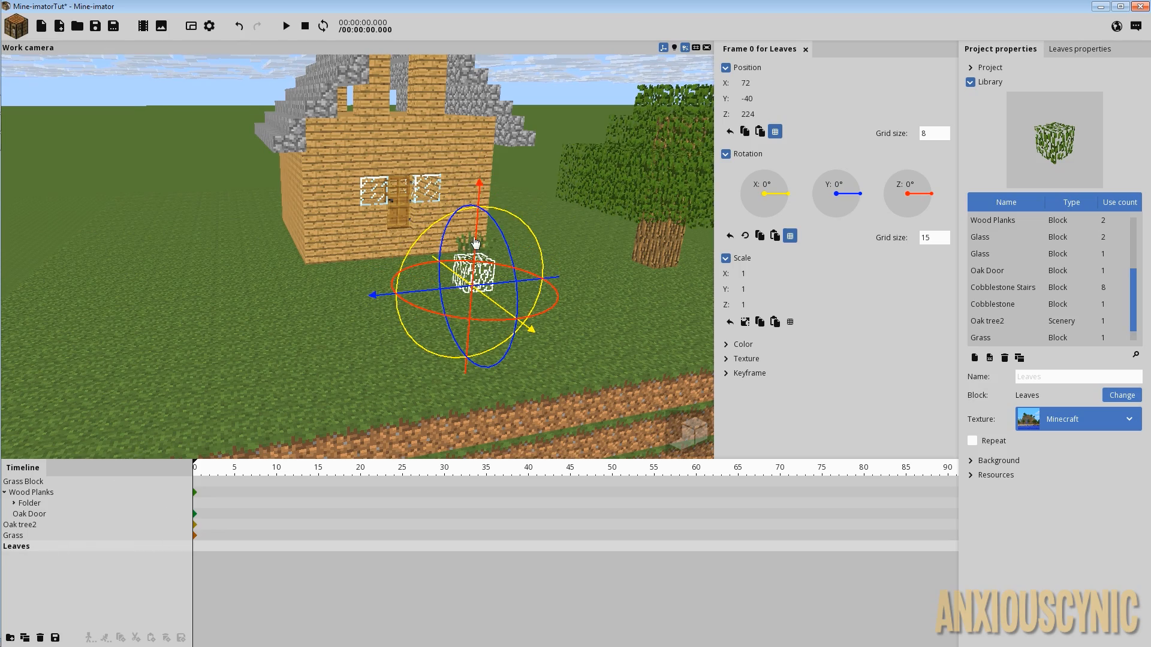
drag(474, 233, 474, 210)
drag(504, 257, 365, 275)
drag(434, 224, 540, 258)
scroll(434, 223, up, 3)
drag(434, 224, 437, 180)
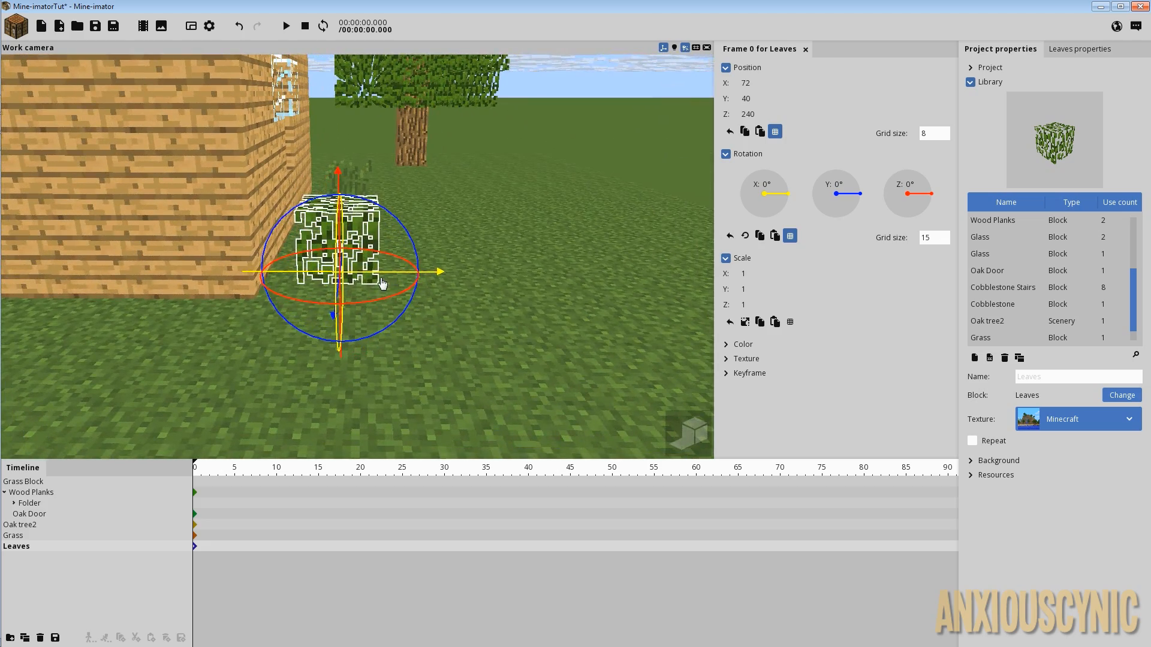
drag(387, 273, 353, 281)
drag(419, 225, 243, 207)
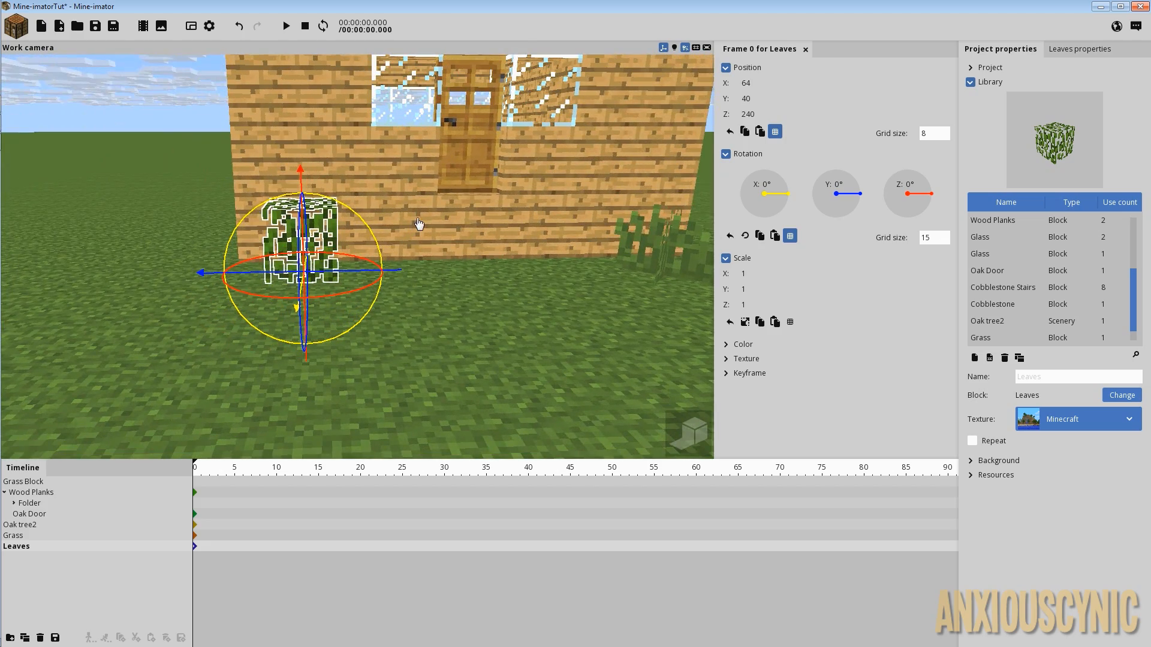
Turn on Repeat for Leaves with Y 3, shift the hedge along the front wall between corner and door, and clear the selection.
scroll(1008, 330, down, 1)
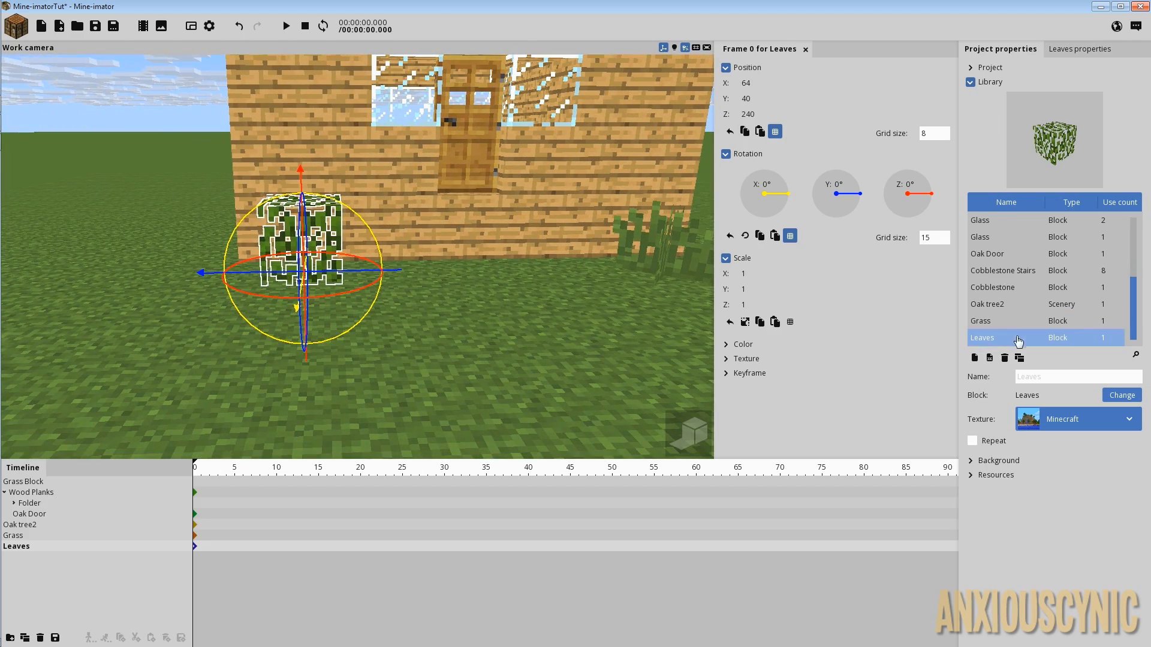
click(993, 441)
drag(990, 473, 1003, 473)
drag(329, 274, 357, 278)
drag(550, 325, 514, 305)
click(532, 320)
click(514, 305)
click(559, 289)
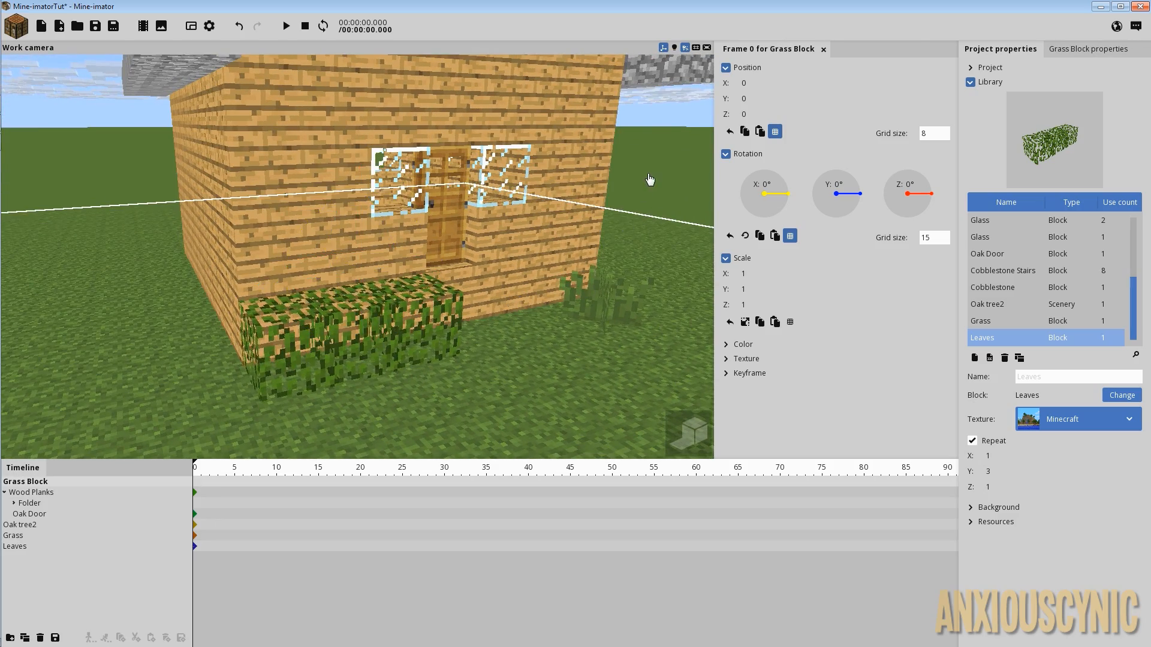
click(650, 179)
Examine the house with its leaf hedge, grass and oak tree from the front, at an angle and at different distances.
drag(630, 312, 615, 314)
key(s)
right_drag(601, 313, 601, 304)
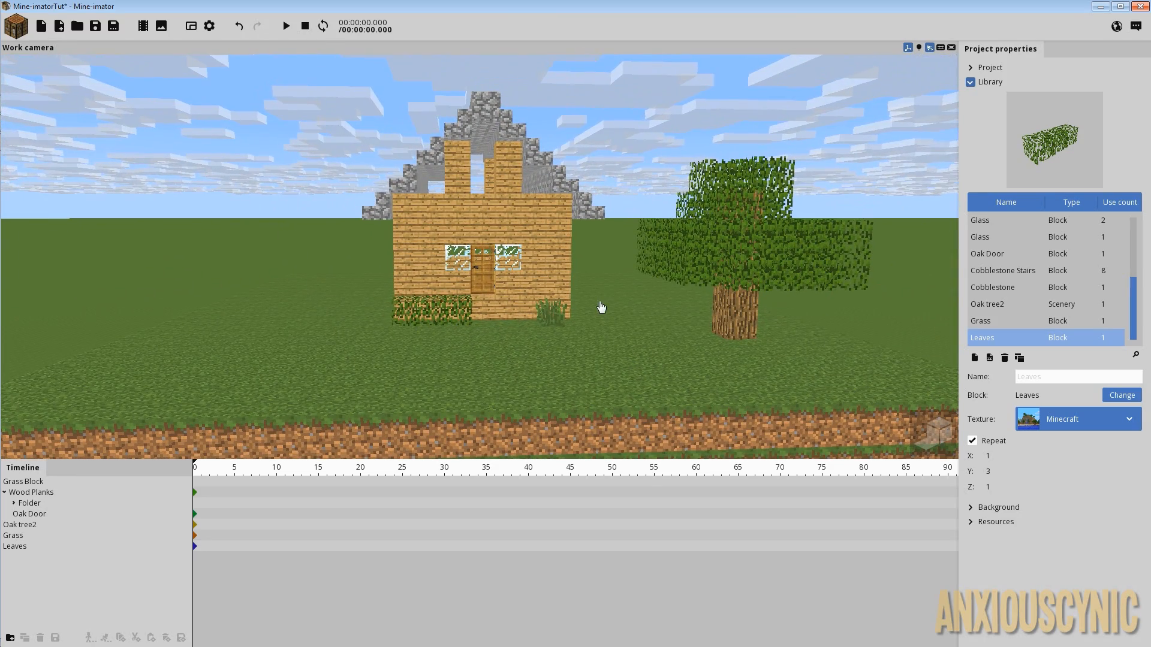
drag(609, 262, 587, 251)
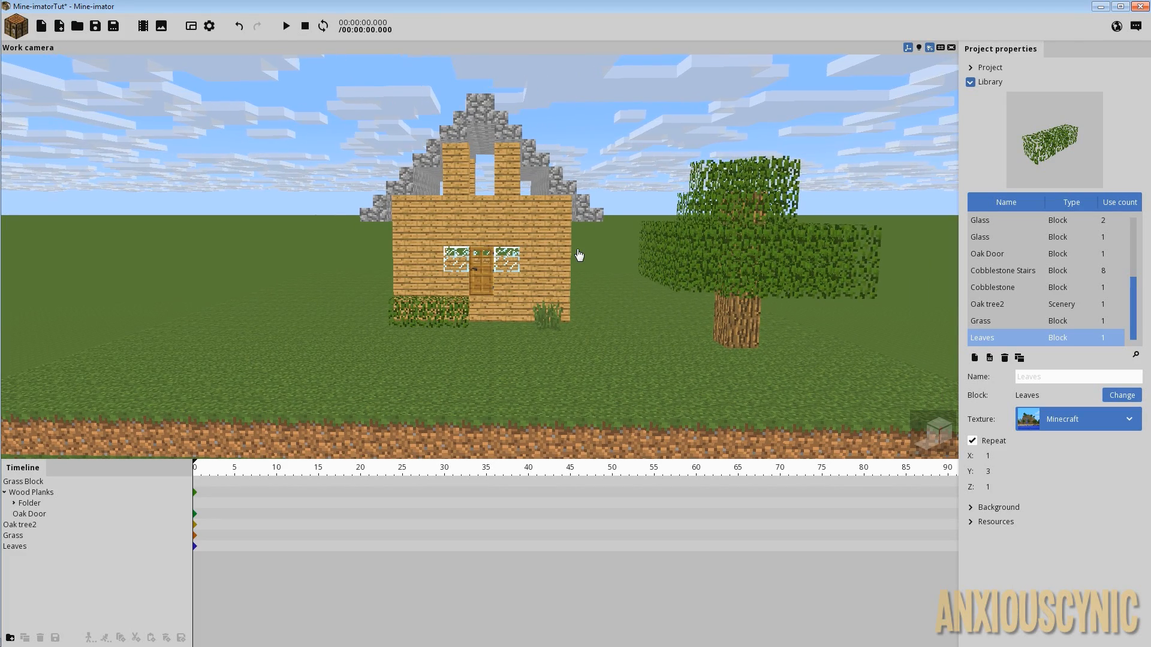
drag(581, 252, 571, 330)
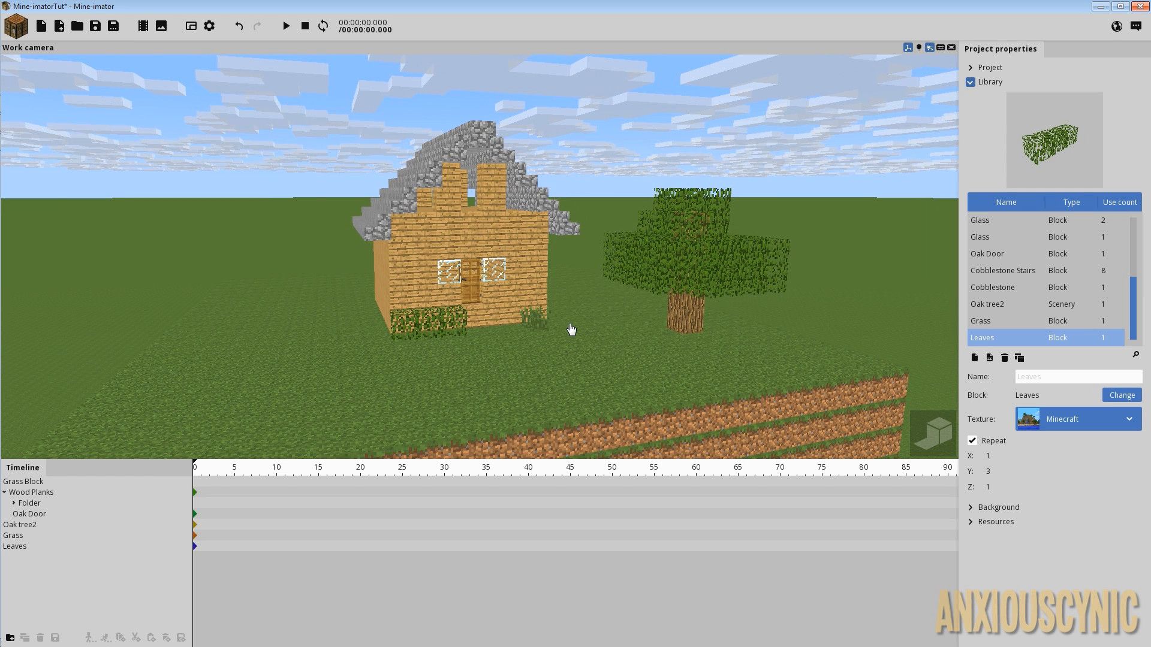
mouse_move(571, 321)
mouse_down()
mouse_move(540, 328)
mouse_move(570, 320)
mouse_up()
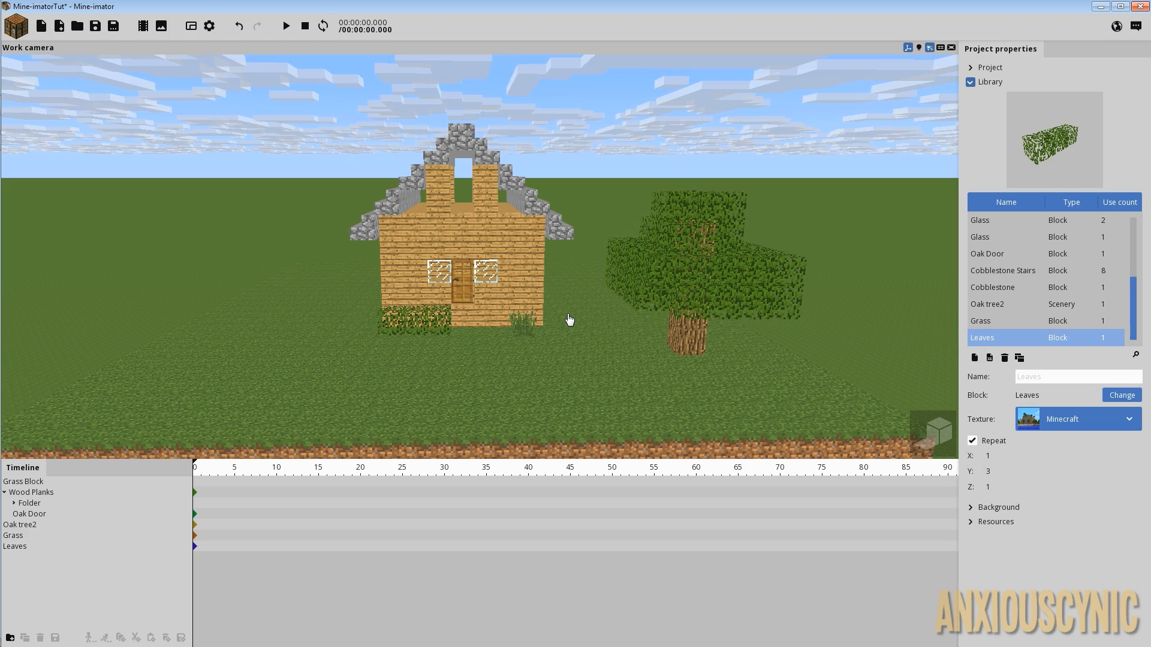
scroll(558, 323, down, 3)
scroll(552, 327, up, 6)
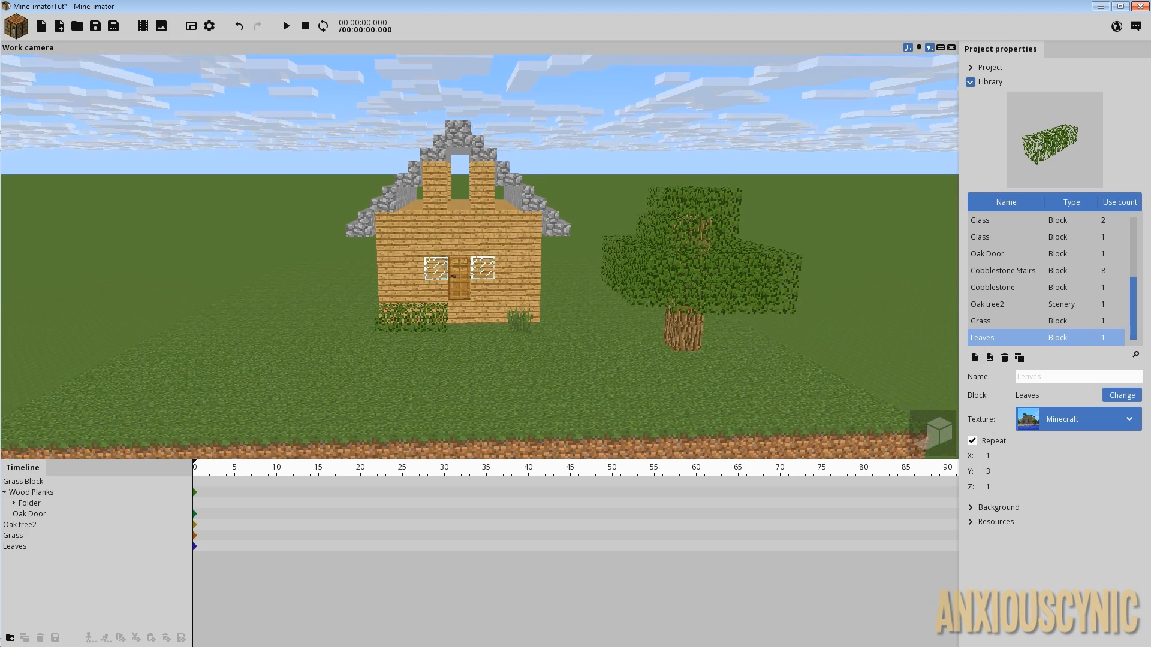
drag(552, 327, 551, 320)
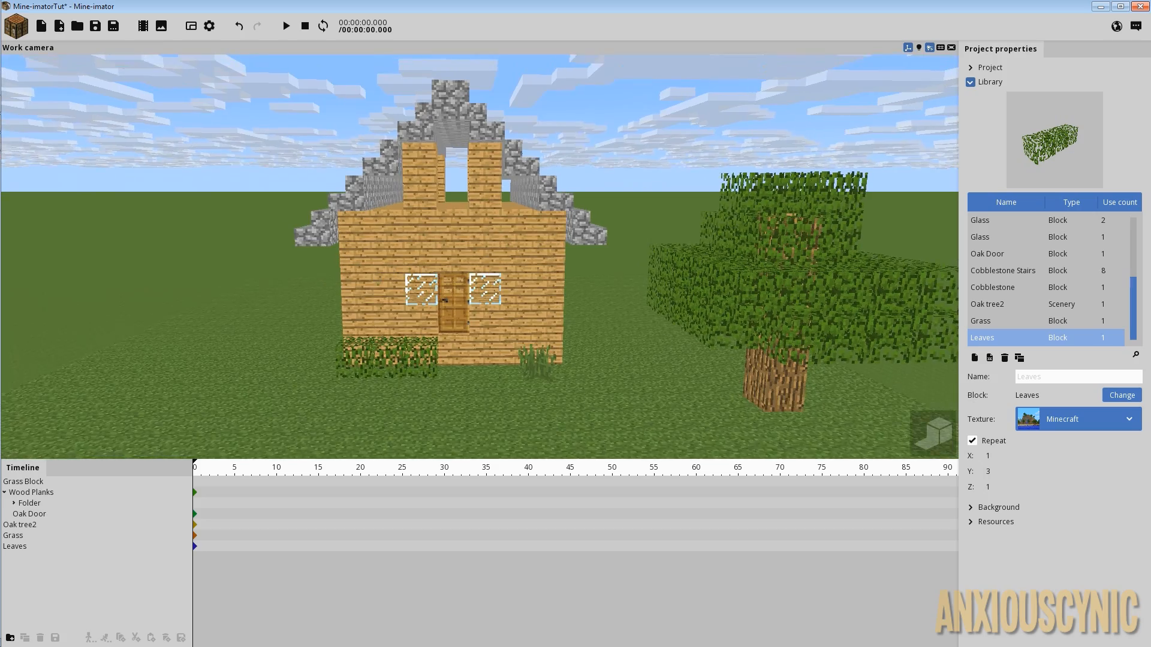
right_drag(561, 336, 562, 329)
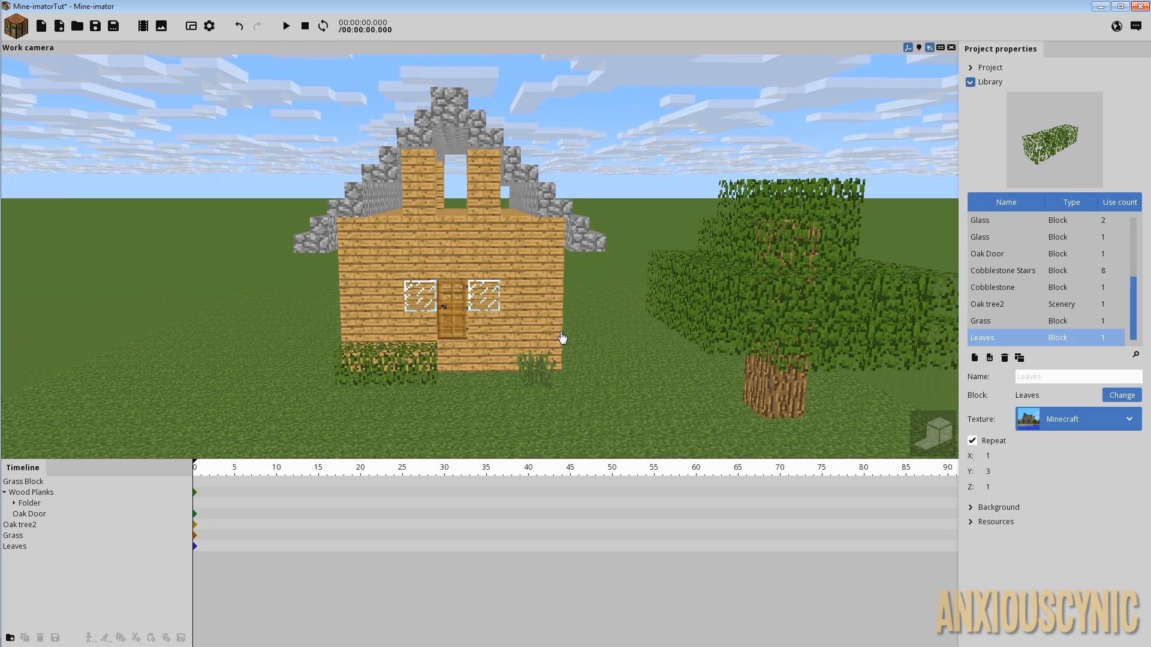
scroll(577, 327, down, 5)
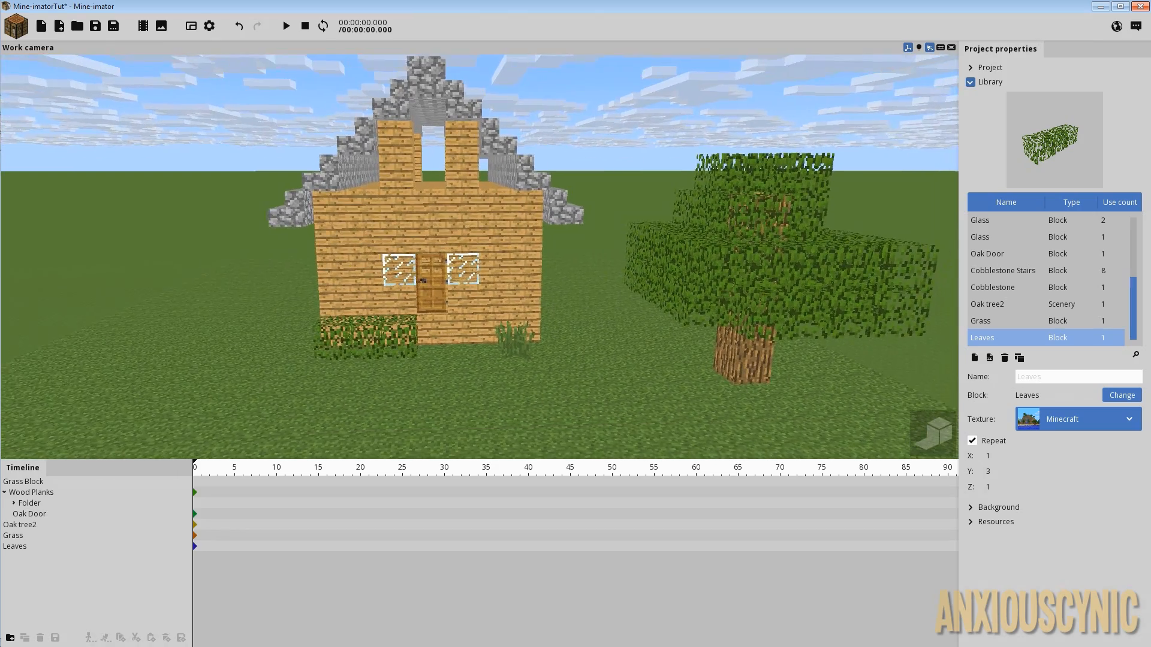
right_drag(576, 314, 580, 320)
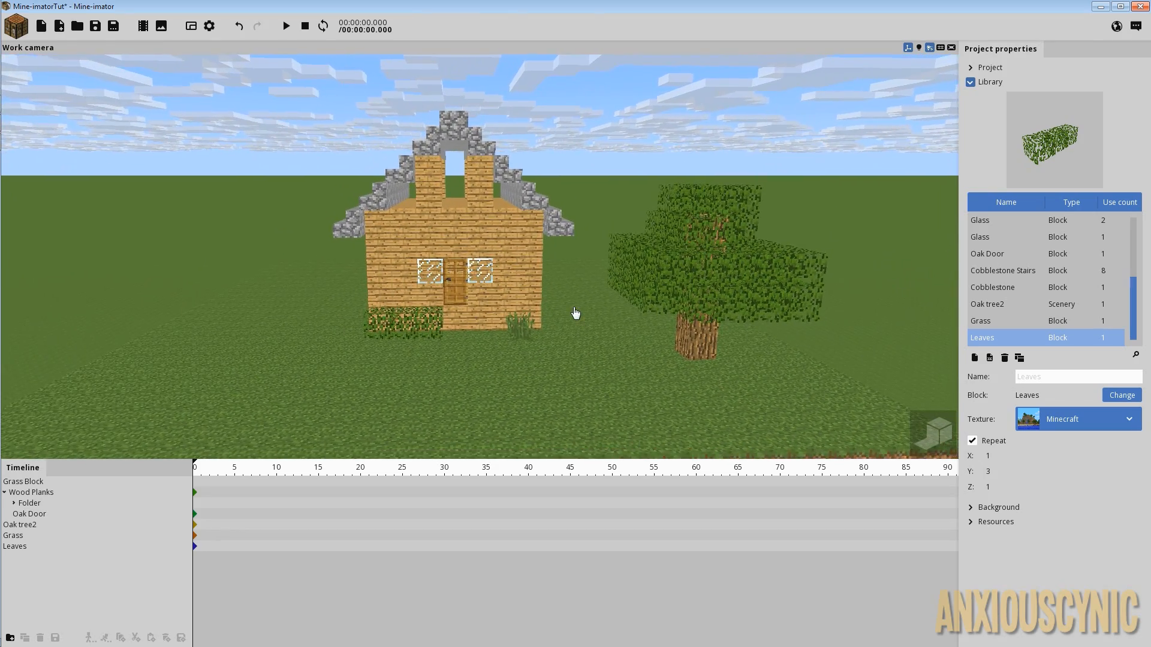